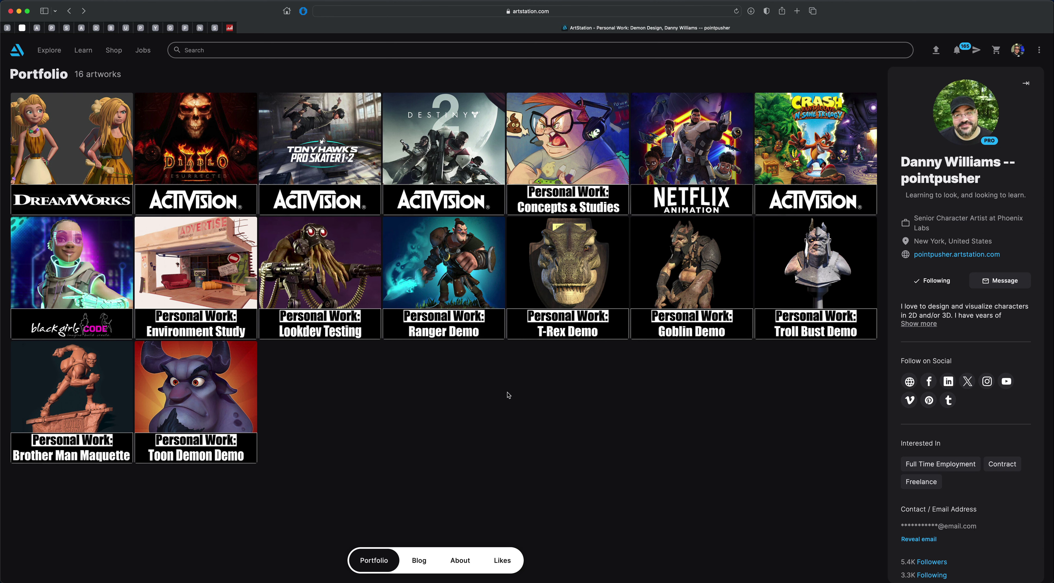
Examine the artist's production credits and job roles on the About page, then return to the portfolio
{"action": "left_click", "coordinate": [461, 562]}
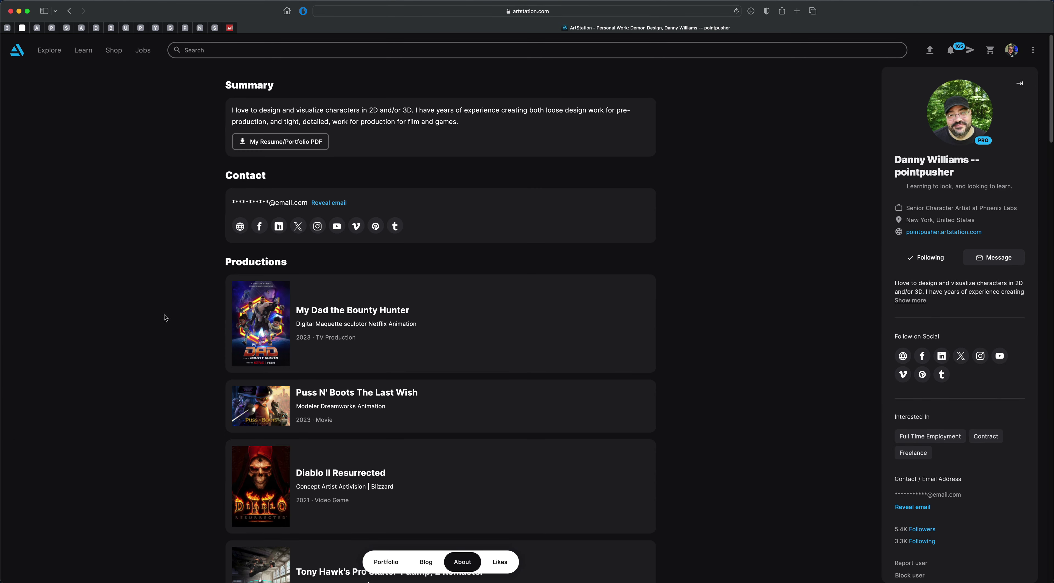
{"action": "scroll", "coordinate": [131, 356], "scroll_direction": "down", "scroll_amount": 2}
{"action": "scroll", "coordinate": [131, 356], "scroll_direction": "down", "scroll_amount": 2}
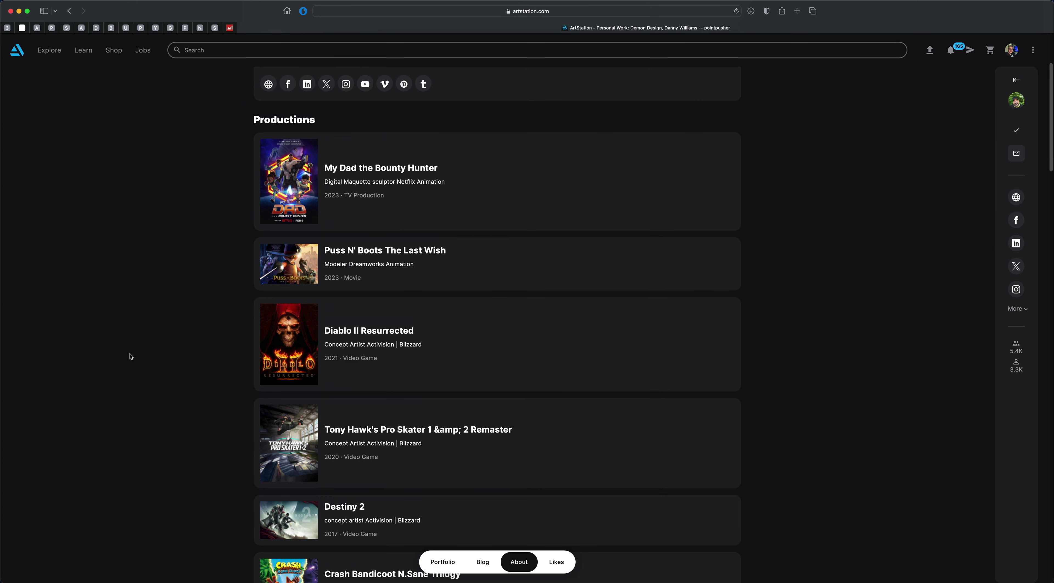
{"action": "scroll", "coordinate": [131, 356], "scroll_direction": "down", "scroll_amount": 2}
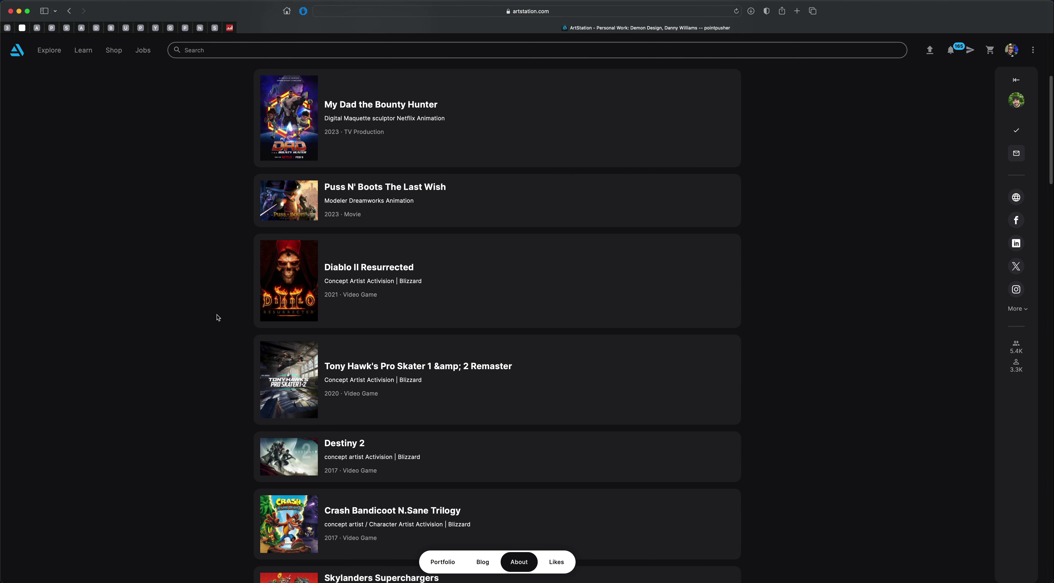
{"action": "scroll", "coordinate": [211, 346], "scroll_direction": "down", "scroll_amount": 10}
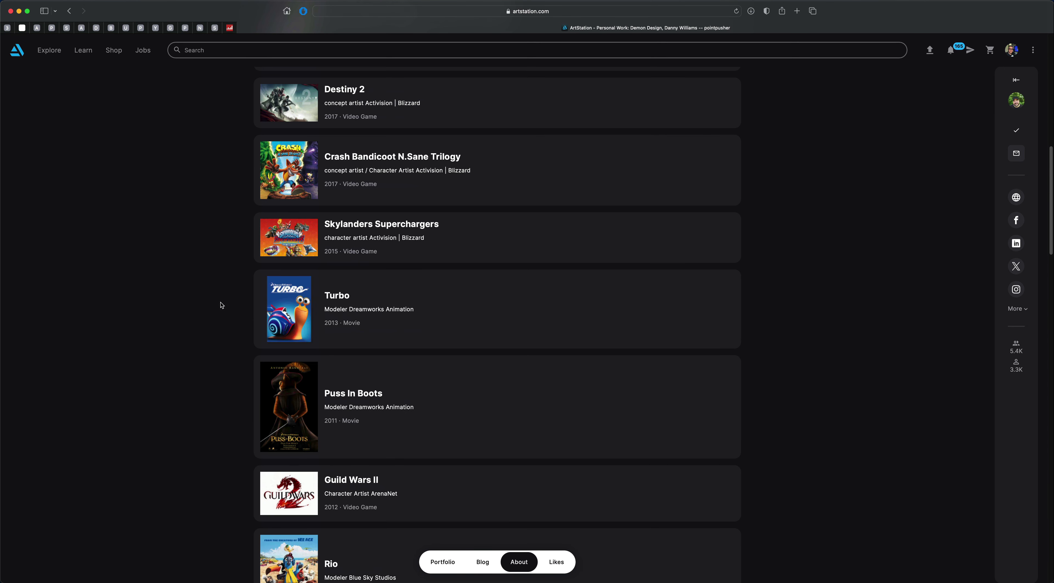
{"action": "scroll", "coordinate": [225, 327], "scroll_direction": "down", "scroll_amount": 10}
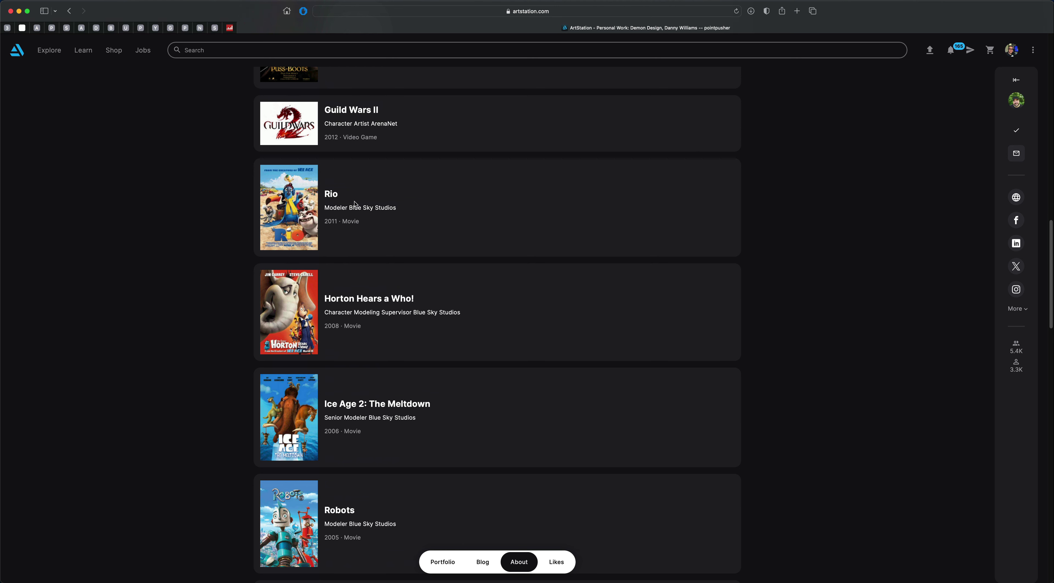
{"action": "scroll", "coordinate": [438, 335], "scroll_direction": "down", "scroll_amount": 6}
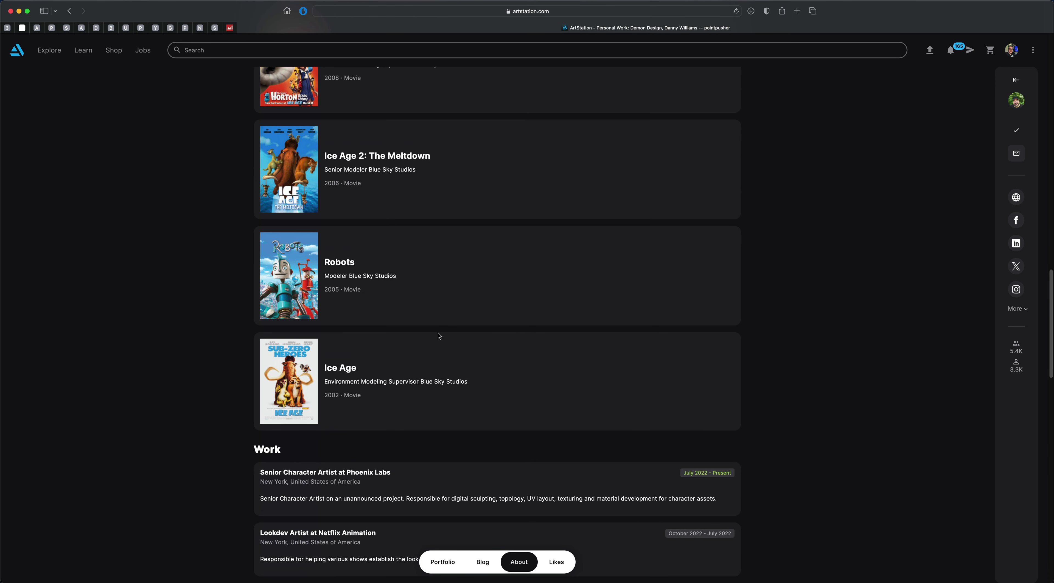
{"action": "scroll", "coordinate": [196, 405], "scroll_direction": "up", "scroll_amount": 15}
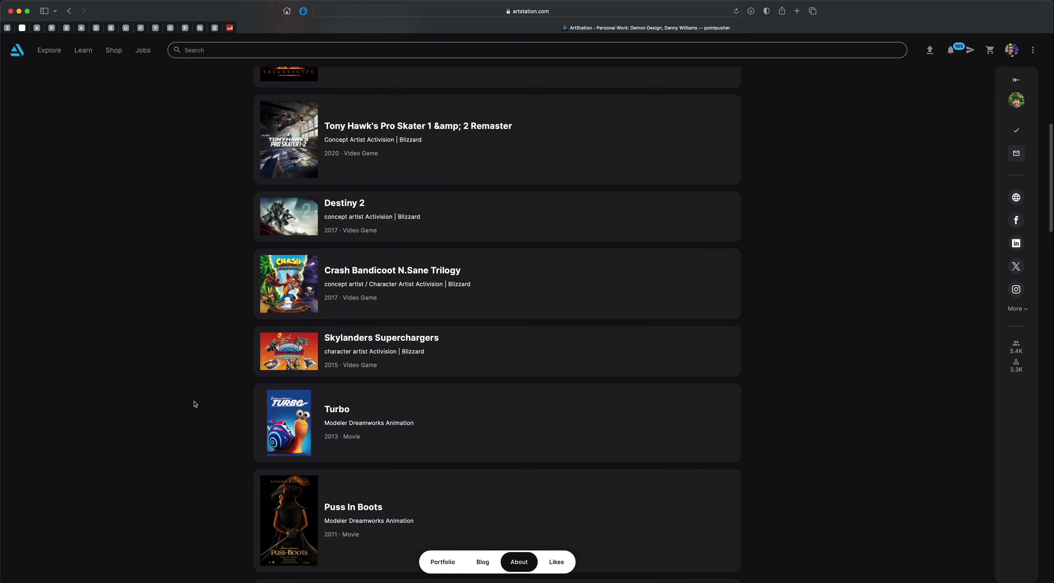
{"action": "scroll", "coordinate": [195, 404], "scroll_direction": "up", "scroll_amount": 10}
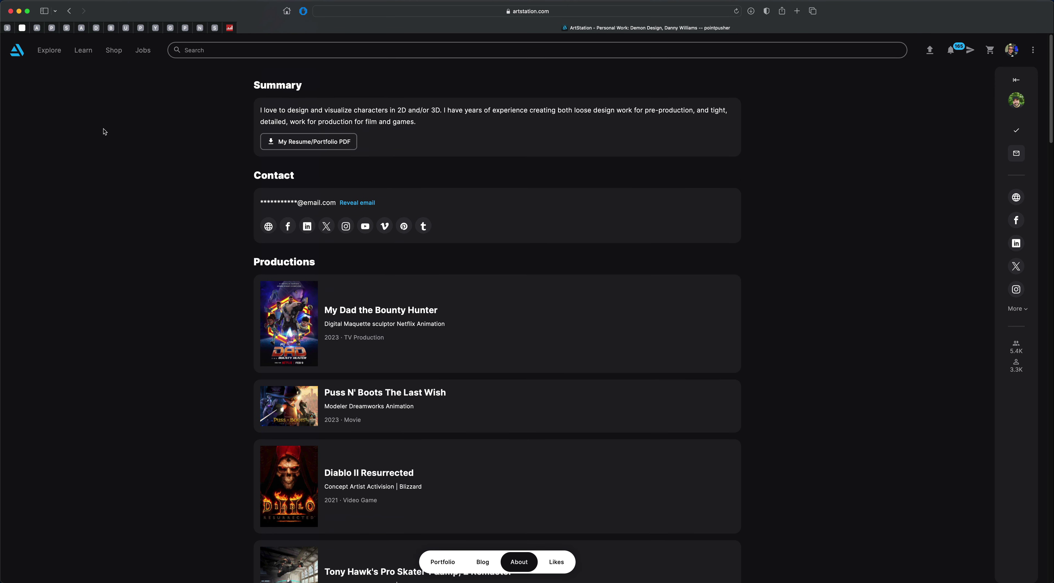
{"action": "left_click", "coordinate": [1016, 80]}
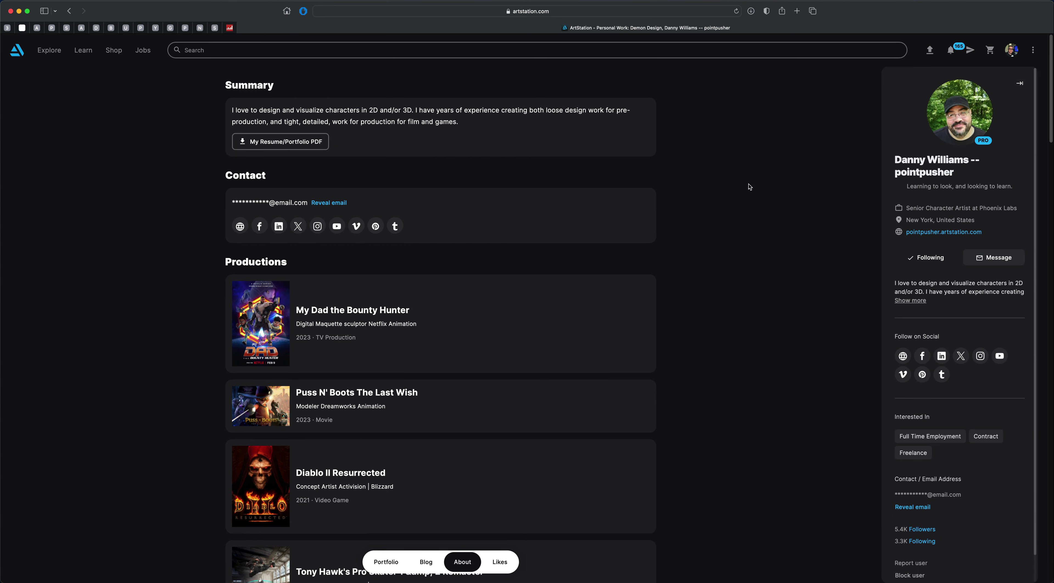
{"action": "key", "text": "super+bracketleft"}
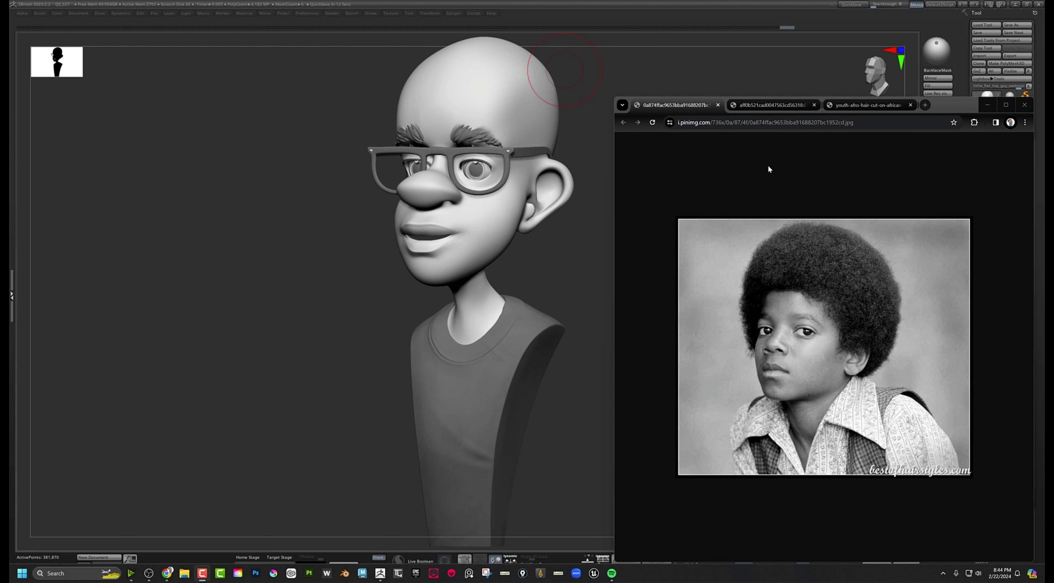
Compare the other two afro hairstyle reference photos in the browser, then switch back to ZBrush
{"action": "left_click", "coordinate": [761, 106]}
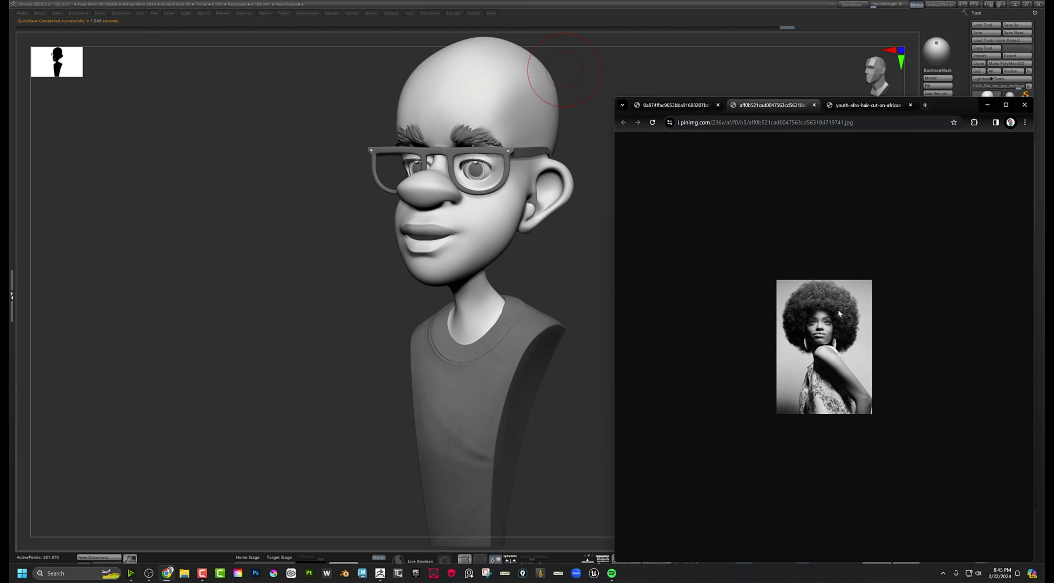
{"action": "left_click", "coordinate": [865, 109]}
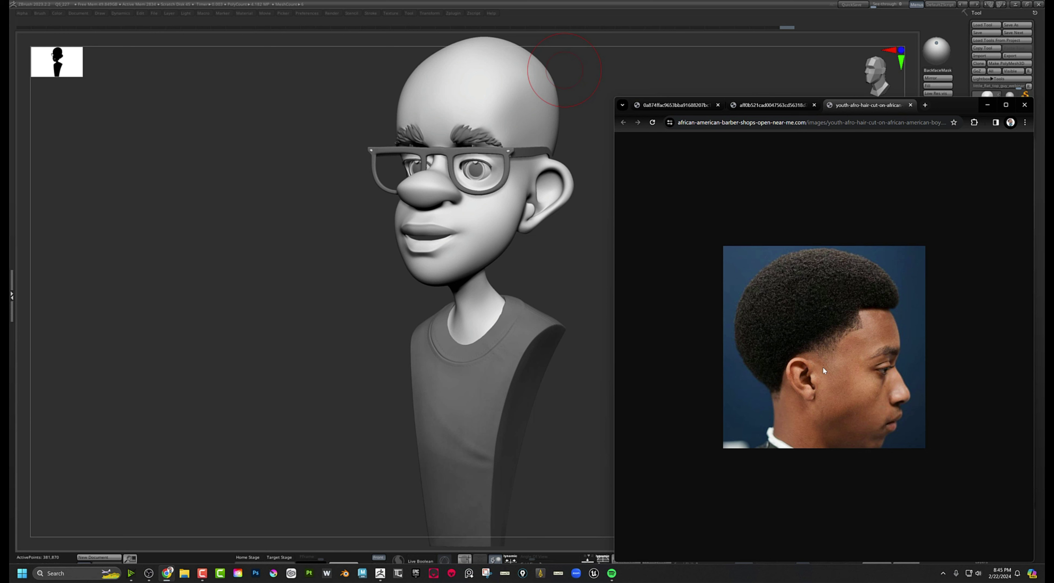
{"action": "left_click", "coordinate": [576, 263]}
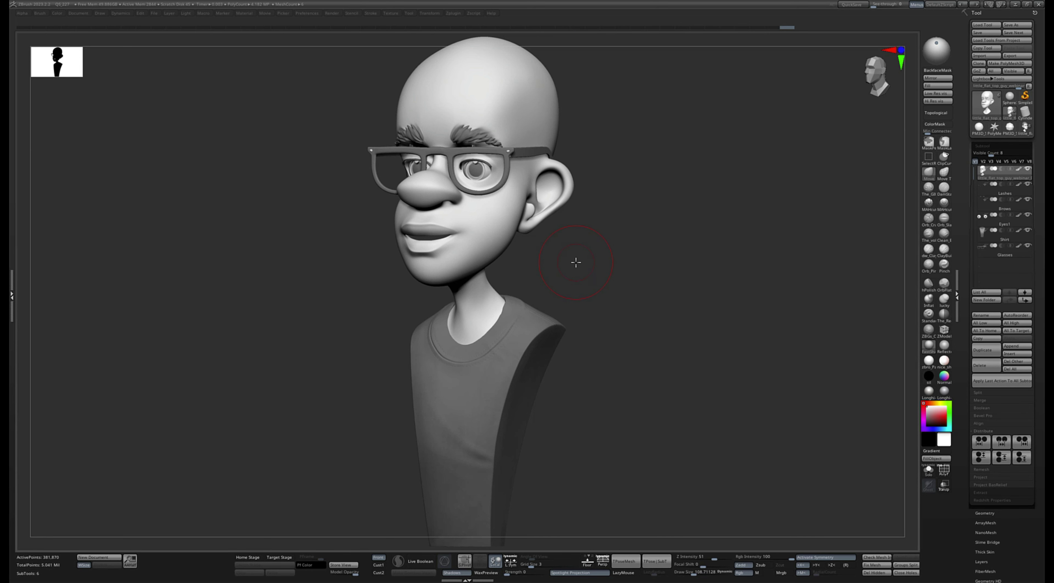
{"action": "left_click", "coordinate": [983, 128]}
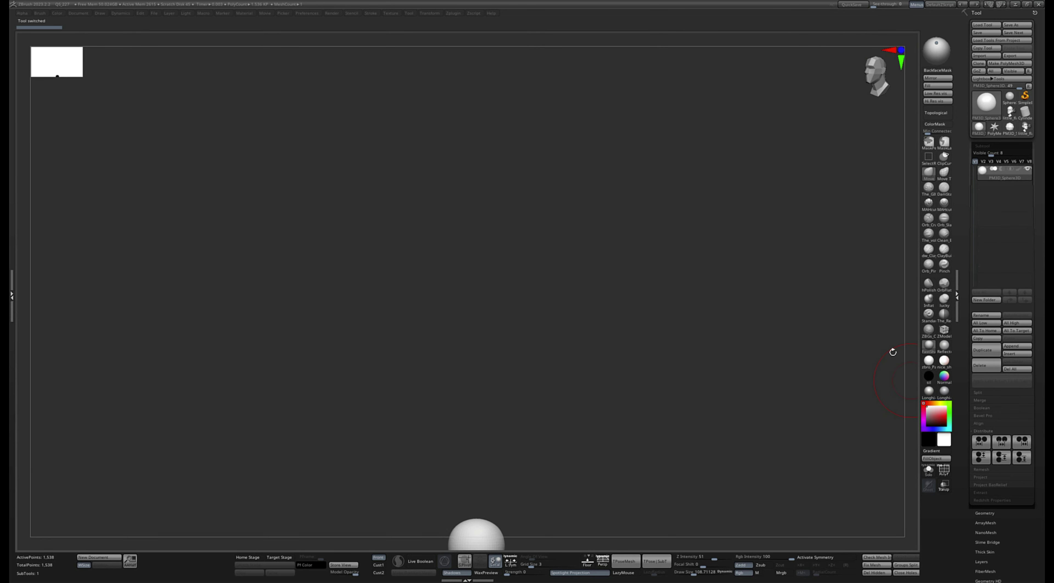
{"action": "key", "text": "f"}
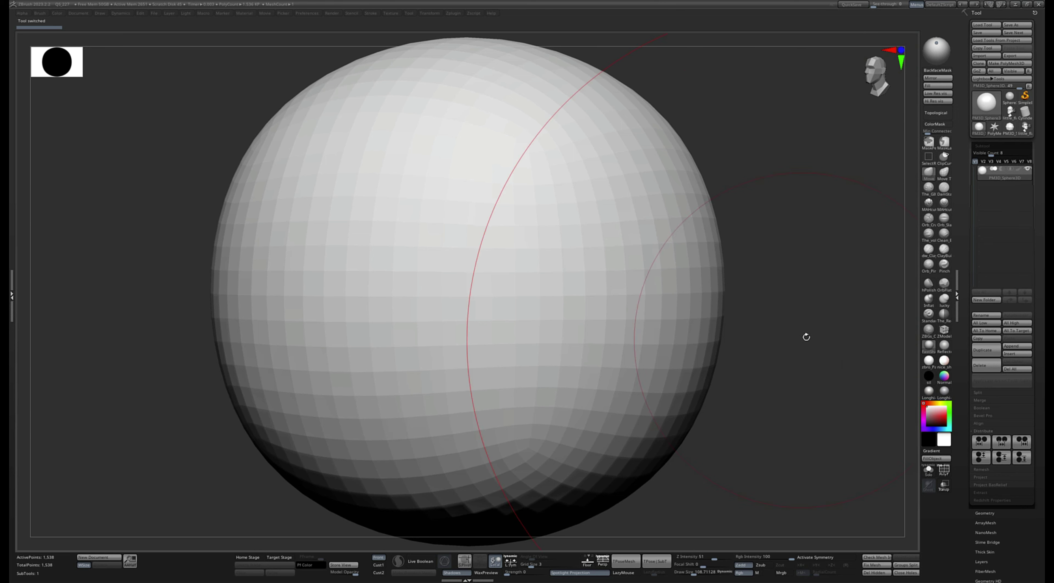
{"action": "left_click", "coordinate": [1009, 64]}
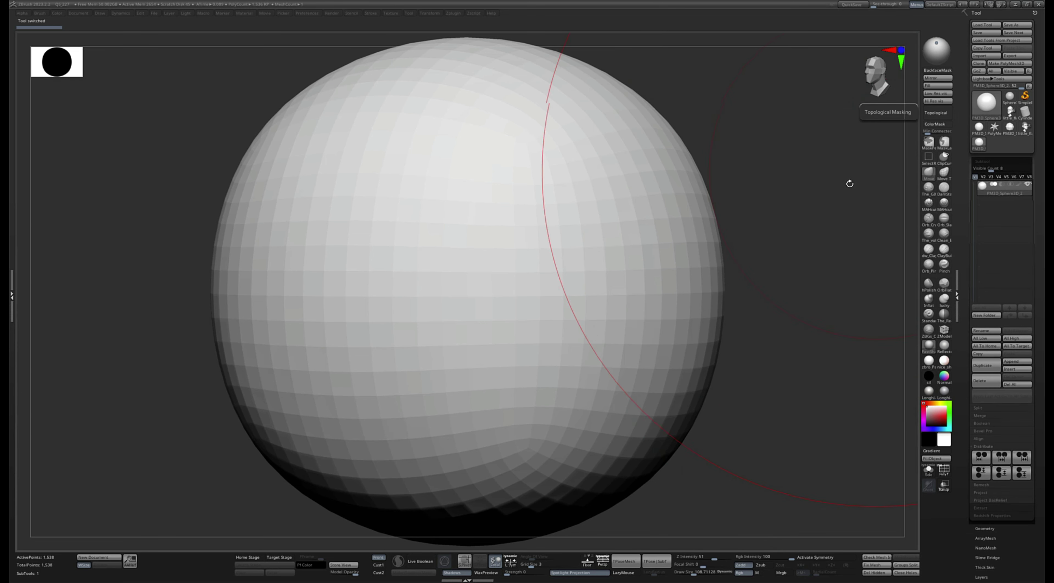
{"action": "left_click_drag", "start_coordinate": [848, 181], "coordinate": [849, 184]}
{"action": "key", "text": "shift+f"}
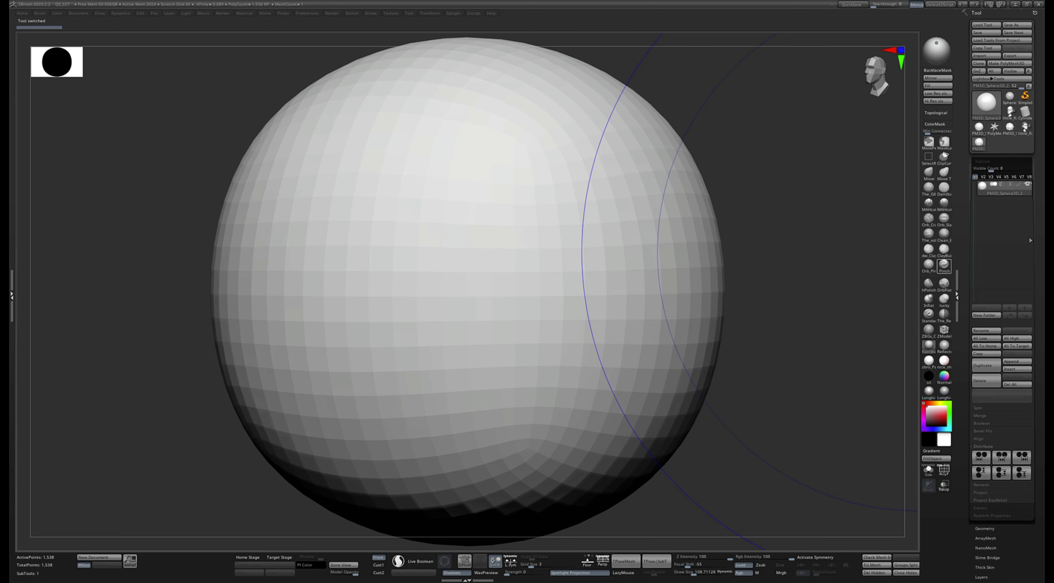
{"action": "left_click", "coordinate": [929, 172]}
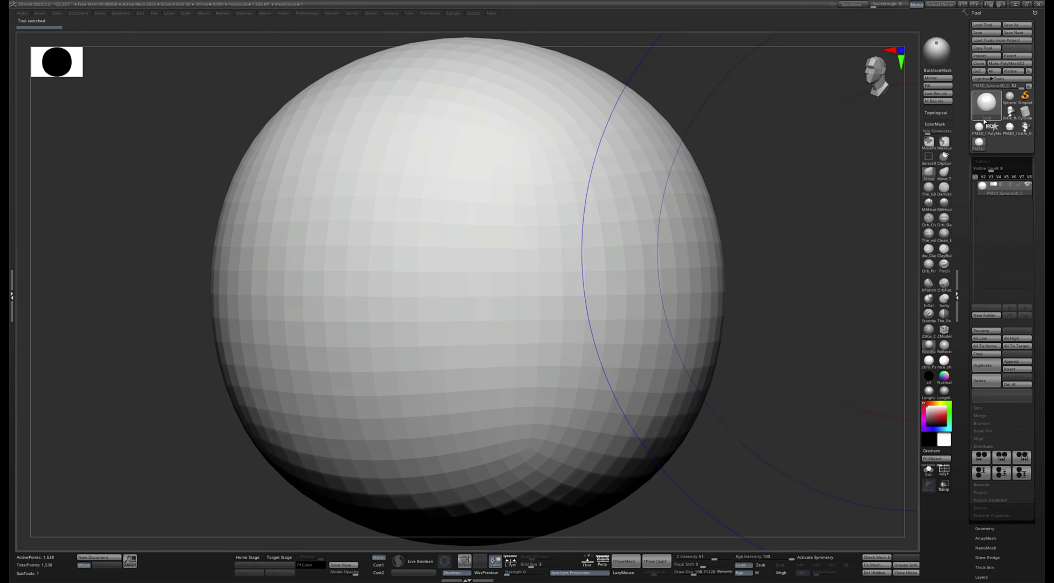
Load the Sphere3D primitive, frame it with its wireframe displayed, and inspect the topology around its poles
{"action": "left_click", "coordinate": [987, 102]}
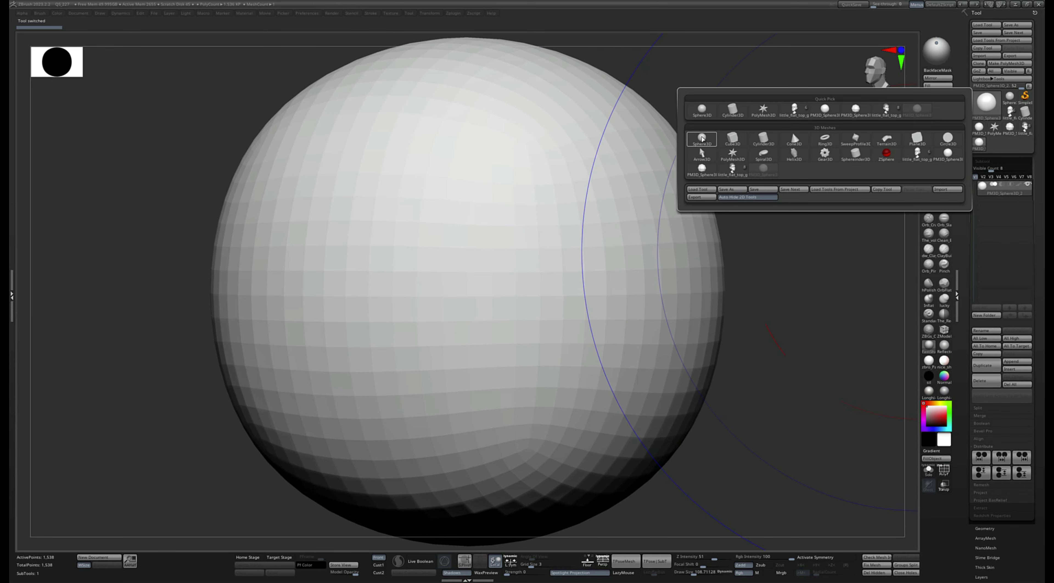
{"action": "left_click", "coordinate": [702, 139]}
{"action": "key", "text": "f"}
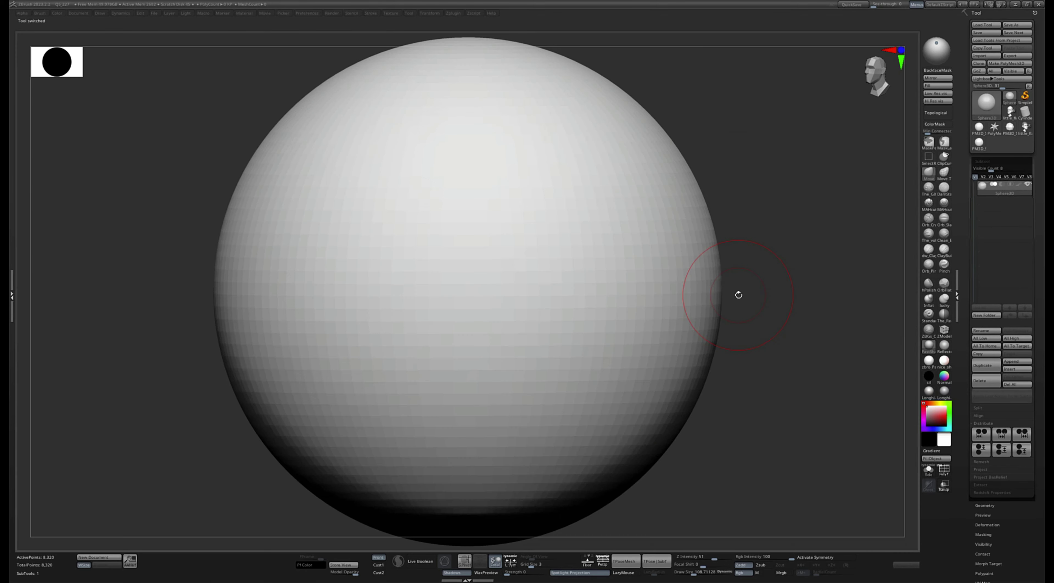
{"action": "key", "text": "shift+f"}
{"action": "left_click_drag", "start_coordinate": [759, 236], "coordinate": [758, 362]}
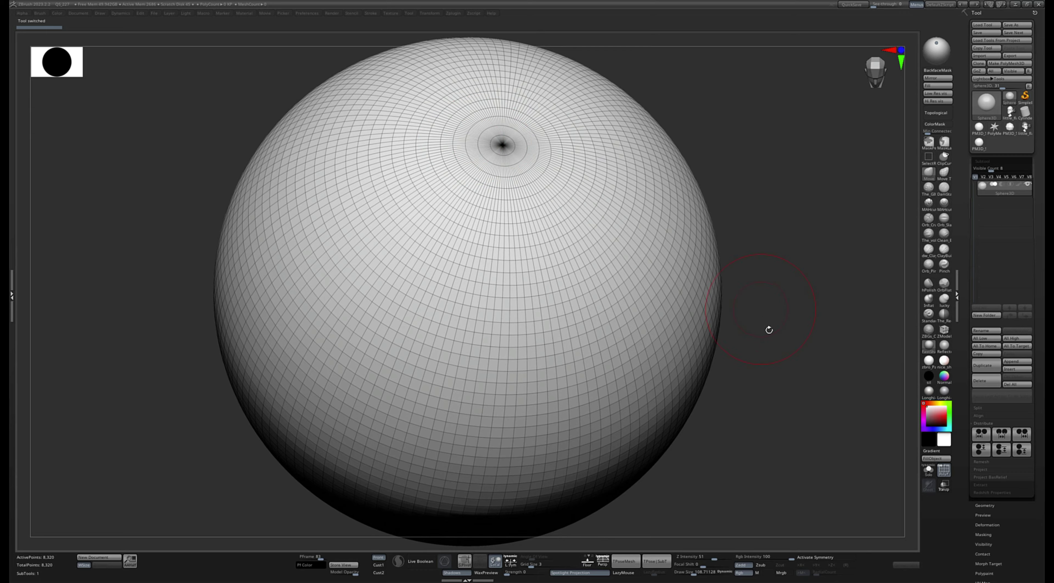
{"action": "mouse_move", "coordinate": [760, 292]}
{"action": "left_mouse_down"}
{"action": "mouse_move", "coordinate": [750, 196]}
{"action": "mouse_move", "coordinate": [760, 222]}
{"action": "mouse_move", "coordinate": [655, 313]}
{"action": "left_mouse_up"}
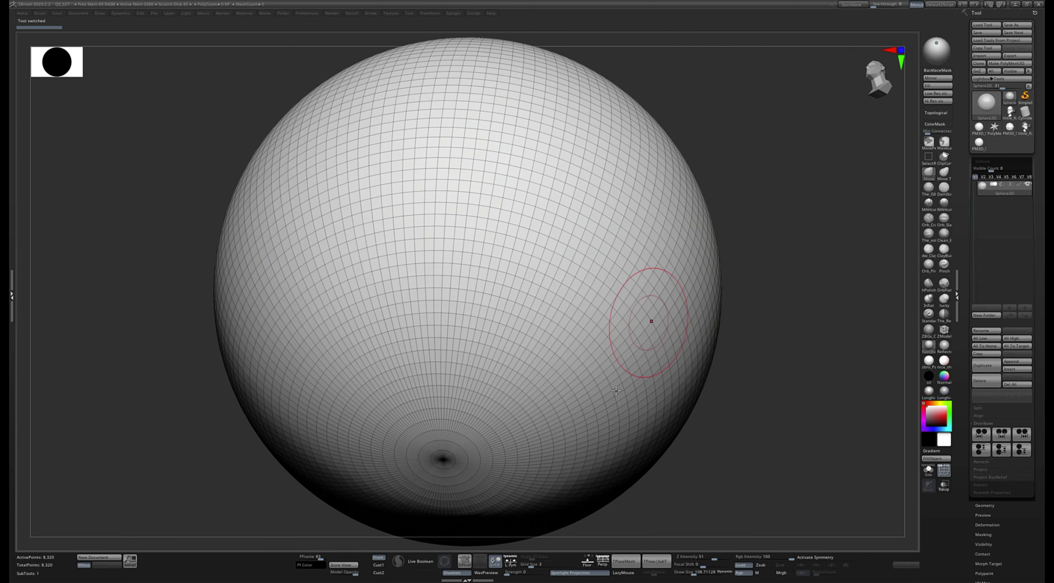
{"action": "mouse_move", "coordinate": [784, 273]}
{"action": "left_mouse_down"}
{"action": "mouse_move", "coordinate": [800, 343]}
{"action": "mouse_move", "coordinate": [690, 247]}
{"action": "left_mouse_up"}
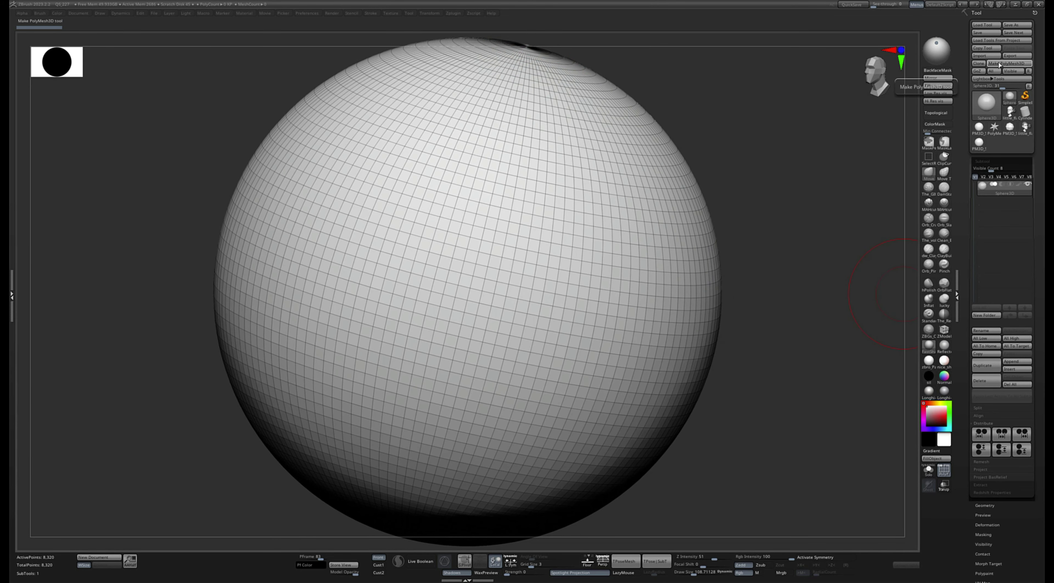
Convert the sphere into a PolyMesh3D and initialize it as a low-poly QSphere
{"action": "left_click", "coordinate": [1009, 63]}
{"action": "scroll", "coordinate": [1011, 366], "scroll_direction": "down", "scroll_amount": 8}
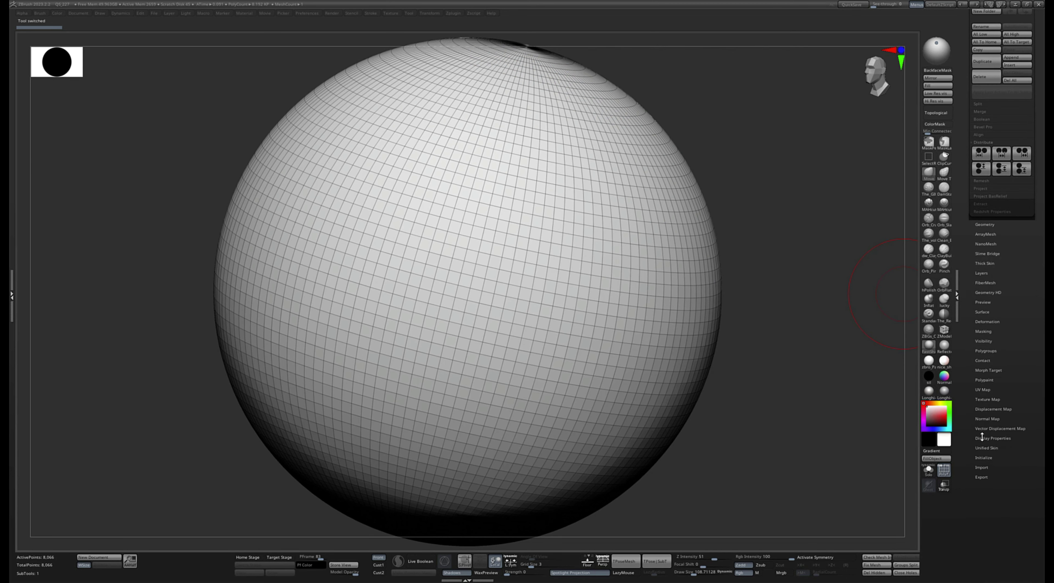
{"action": "left_click", "coordinate": [984, 457]}
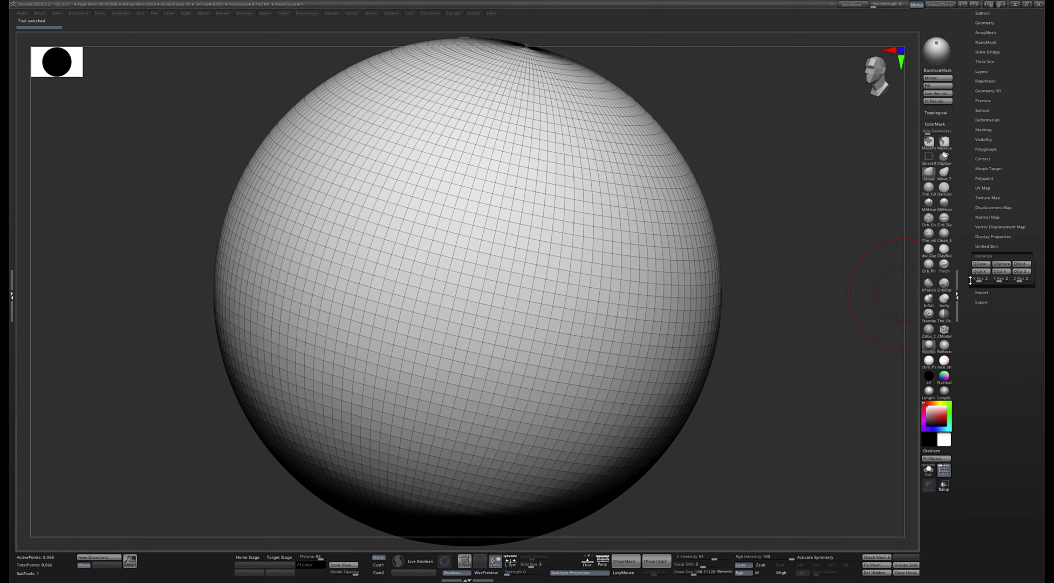
{"action": "left_click", "coordinate": [1002, 264]}
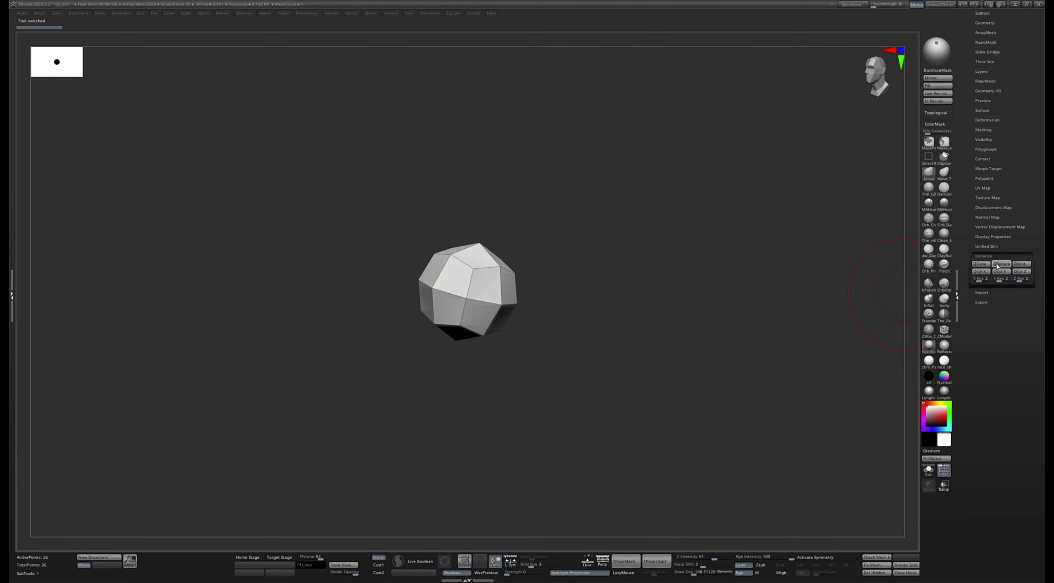
{"action": "left_click_drag", "start_coordinate": [680, 385], "coordinate": [714, 474]}
{"action": "left_click_drag", "start_coordinate": [683, 409], "coordinate": [648, 381]}
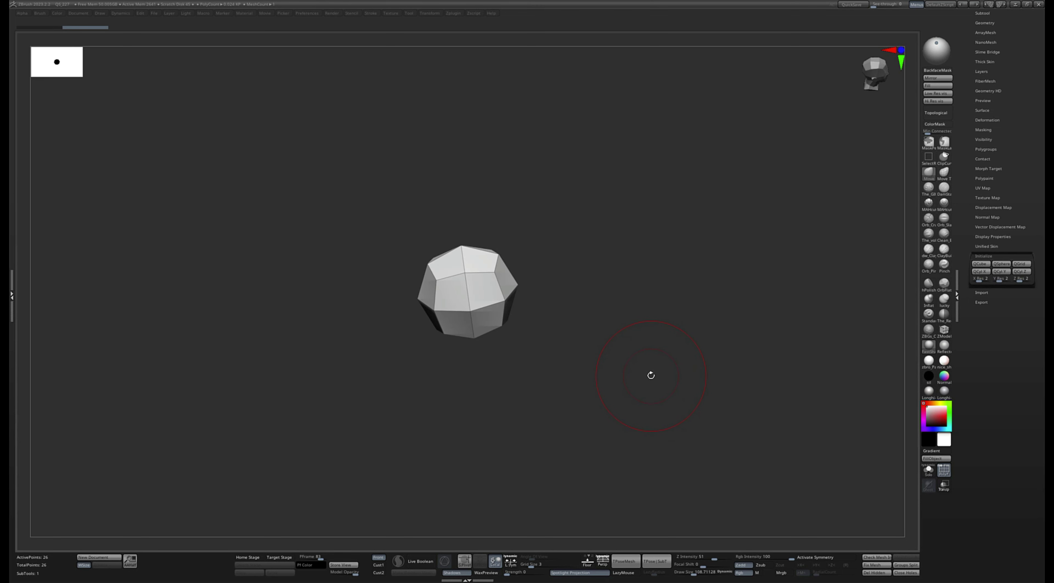
{"action": "left_click_drag", "start_coordinate": [650, 376], "coordinate": [644, 379]}
Choose the Move brush and rename the sphere's subtool as afro
{"action": "key", "text": "b"}
{"action": "key", "text": "m"}
{"action": "key", "text": "v"}
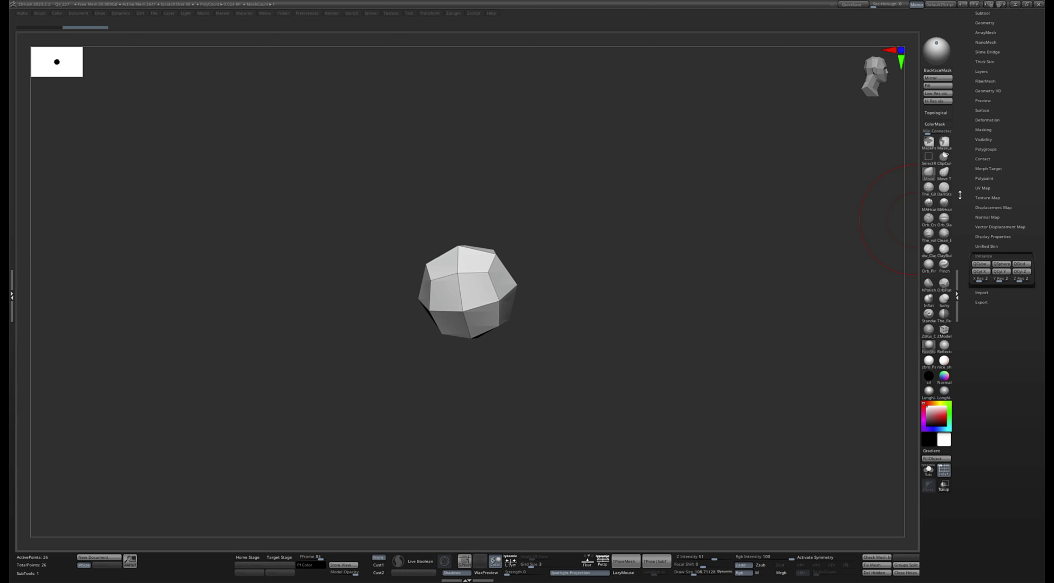
{"action": "scroll", "coordinate": [965, 234], "scroll_direction": "up", "scroll_amount": 5}
{"action": "left_click", "coordinate": [983, 160]}
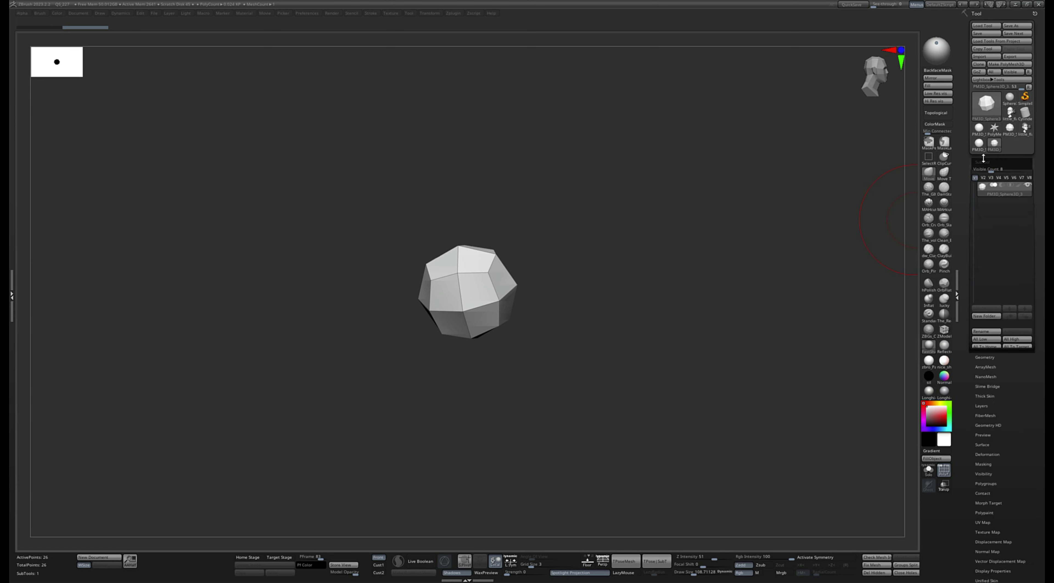
{"action": "left_click", "coordinate": [980, 332]}
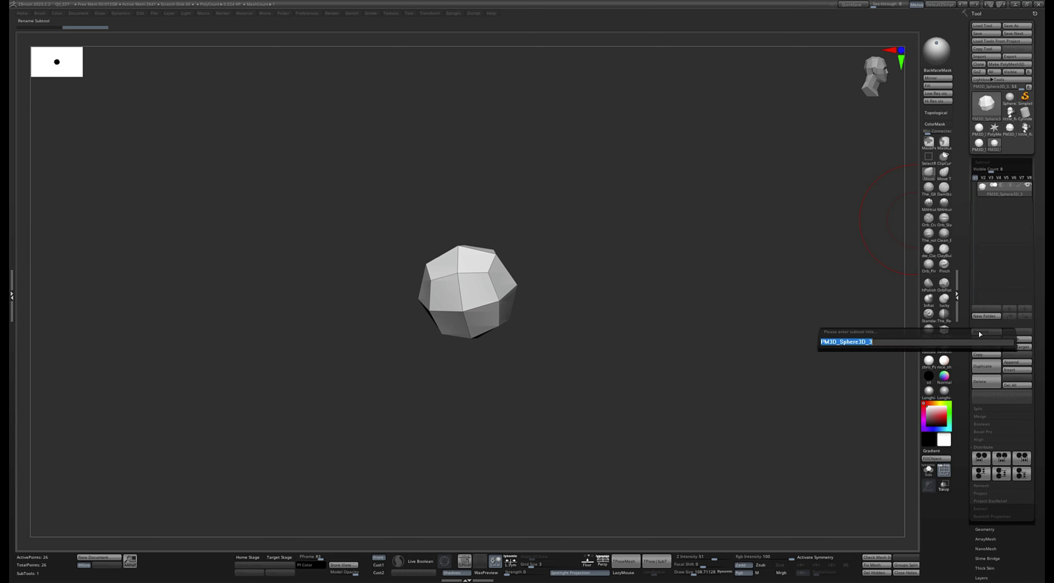
{"action": "type", "text": "afro"}
{"action": "key", "text": "Return"}
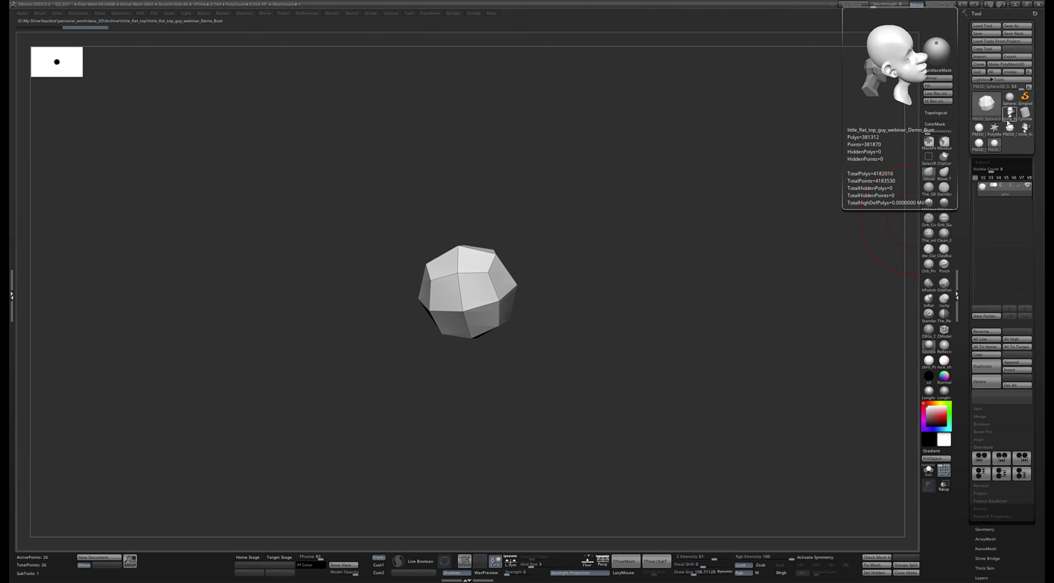
Switch back to the character bust and insert the afro sphere as a new subtool directly below the head in the subtool list
{"action": "left_click", "coordinate": [1025, 128]}
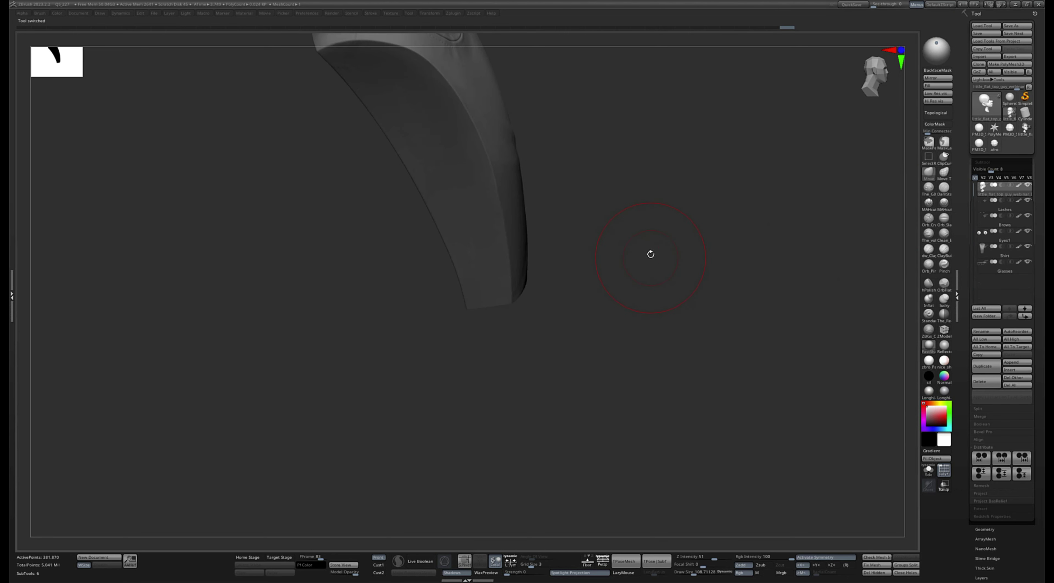
{"action": "left_click", "coordinate": [1019, 371]}
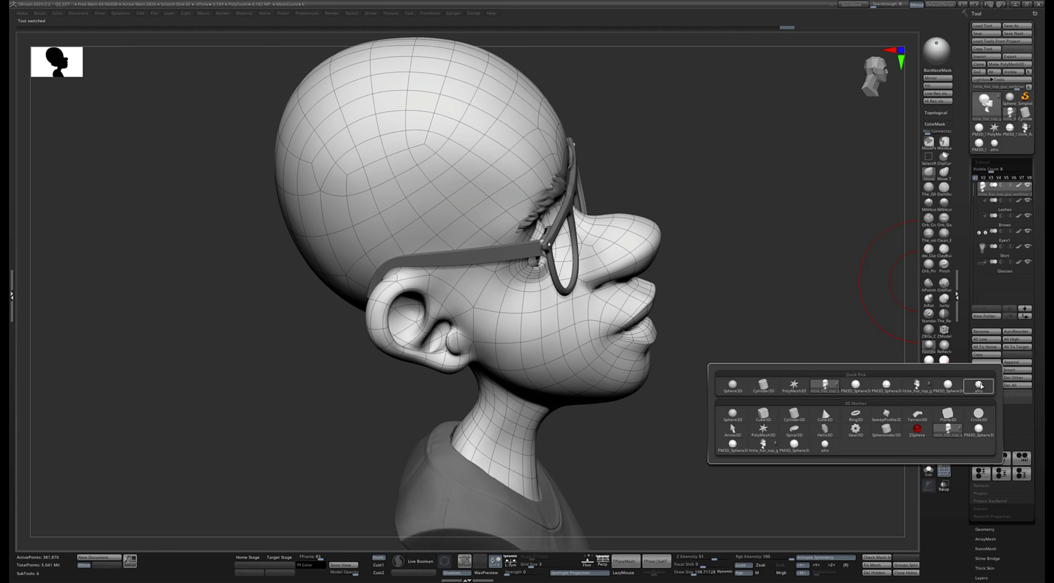
{"action": "left_click", "coordinate": [981, 385]}
{"action": "left_click_drag", "start_coordinate": [821, 391], "coordinate": [627, 432]}
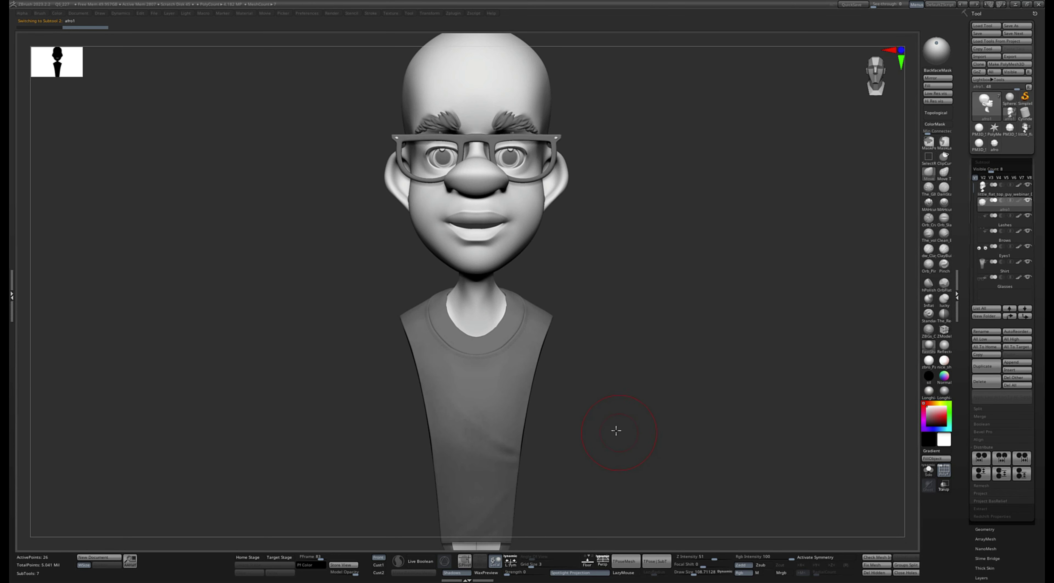
Scale the afro sphere up until it is much larger than the head, and position it above the face, shifted toward the back
{"action": "key", "text": "w"}
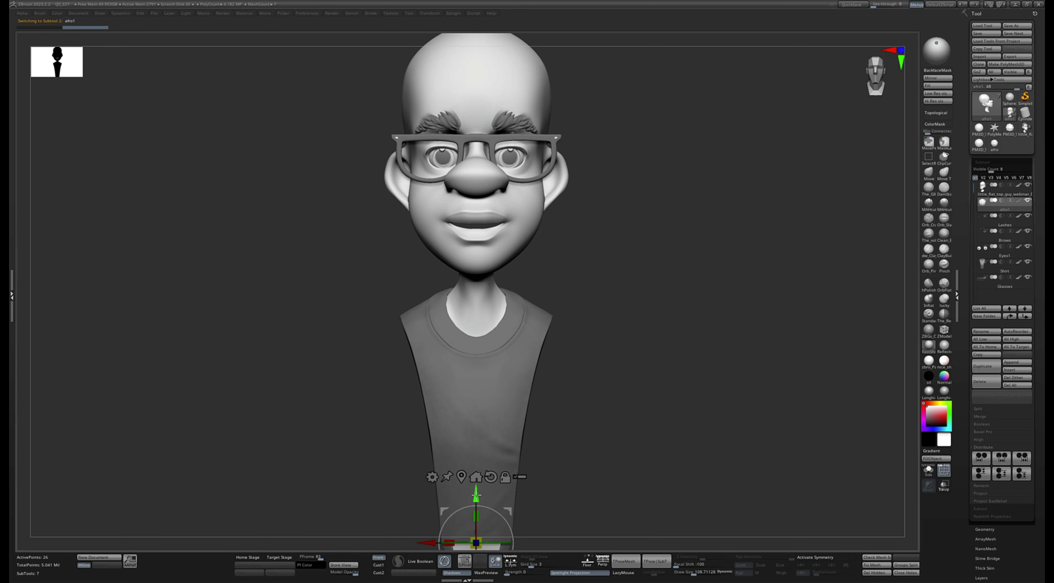
{"action": "left_click_drag", "start_coordinate": [477, 544], "coordinate": [481, 203], "text": "alt"}
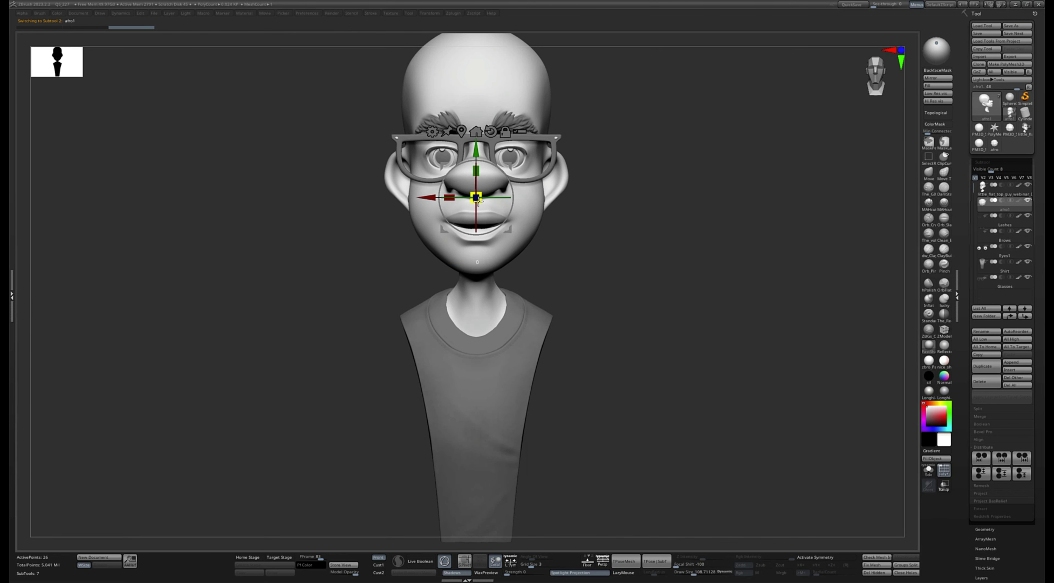
{"action": "left_click_drag", "start_coordinate": [478, 199], "coordinate": [655, 425]}
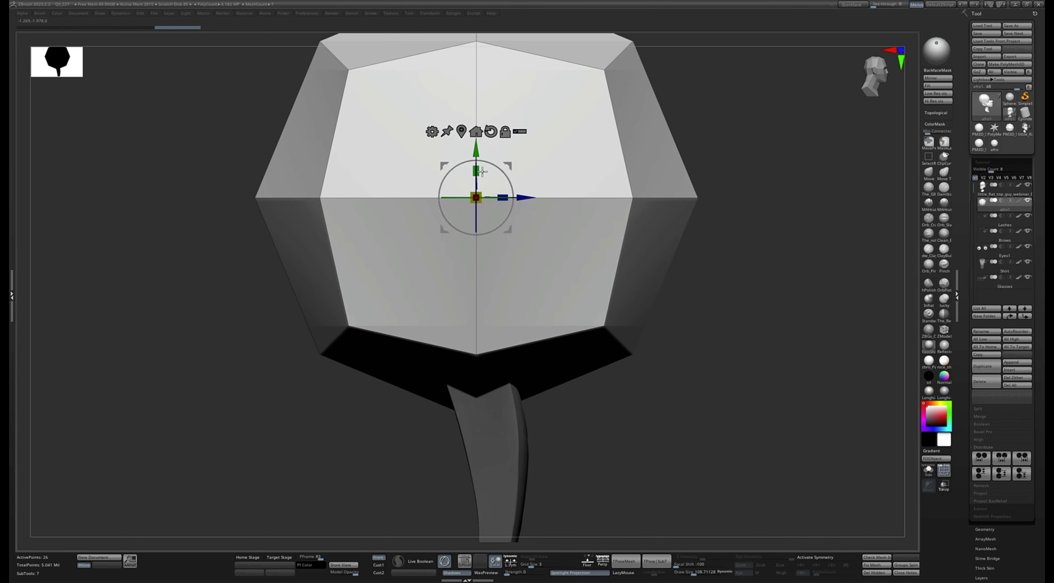
{"action": "left_click_drag", "start_coordinate": [482, 171], "coordinate": [482, 60]}
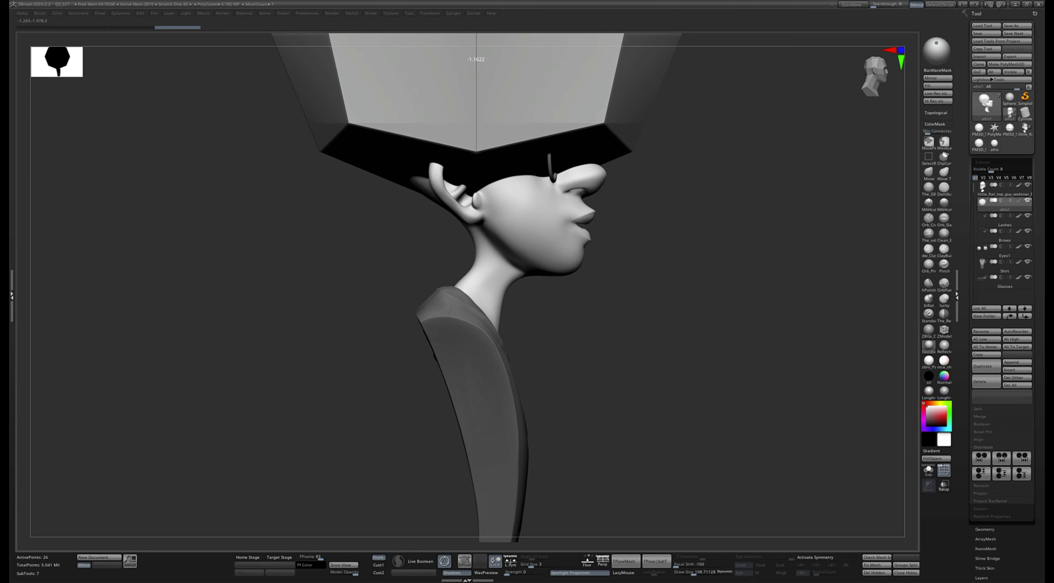
{"action": "key", "text": "f"}
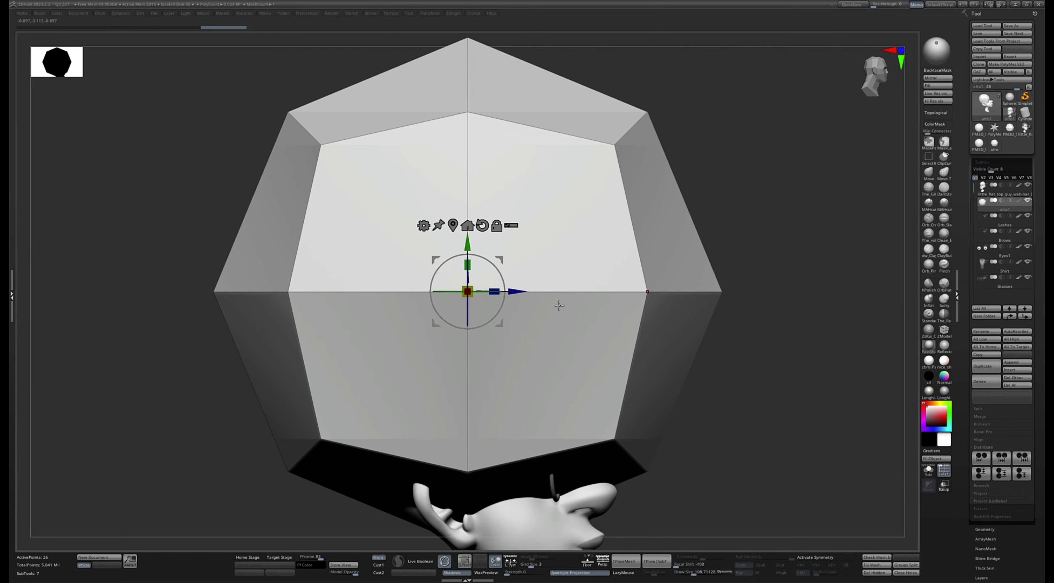
{"action": "left_click_drag", "start_coordinate": [518, 291], "coordinate": [467, 290]}
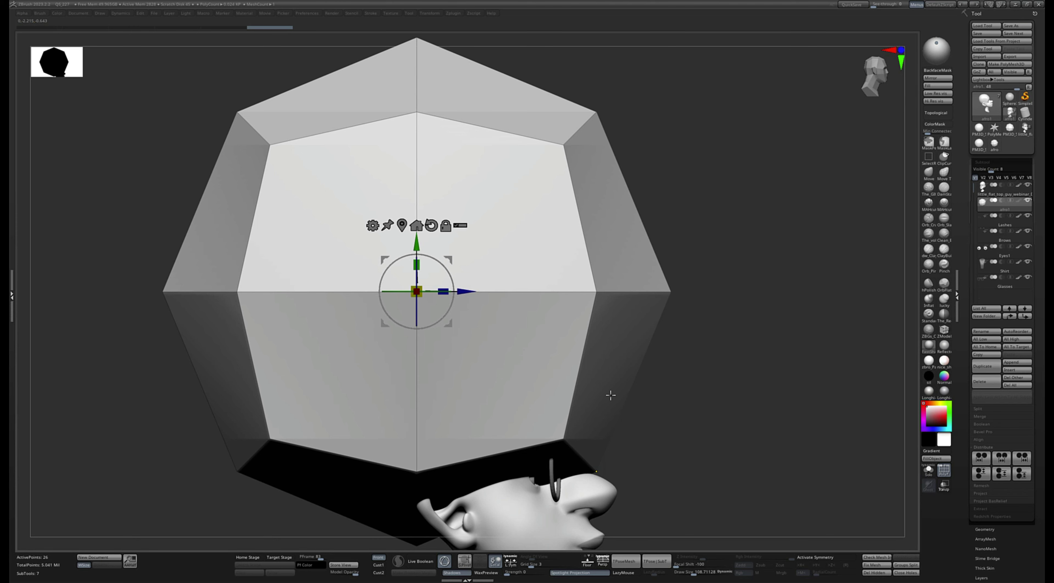
Subdivide the afro sphere three times and fill it with dark gray
{"action": "key", "text": "ctrl+d"}
{"action": "key", "text": "ctrl+d"}
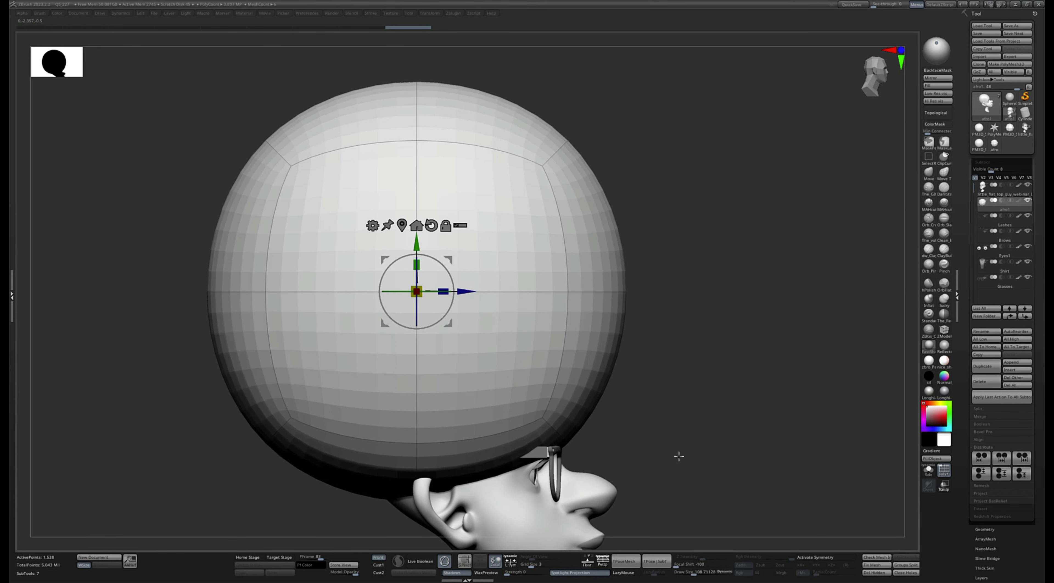
{"action": "left_click_drag", "start_coordinate": [678, 456], "coordinate": [680, 441]}
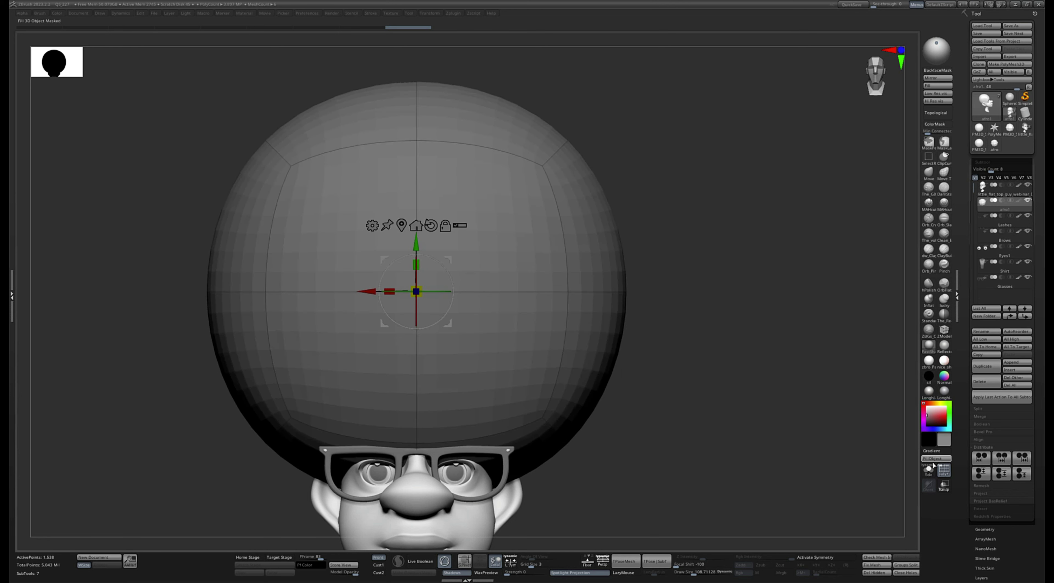
{"action": "left_click", "coordinate": [931, 459]}
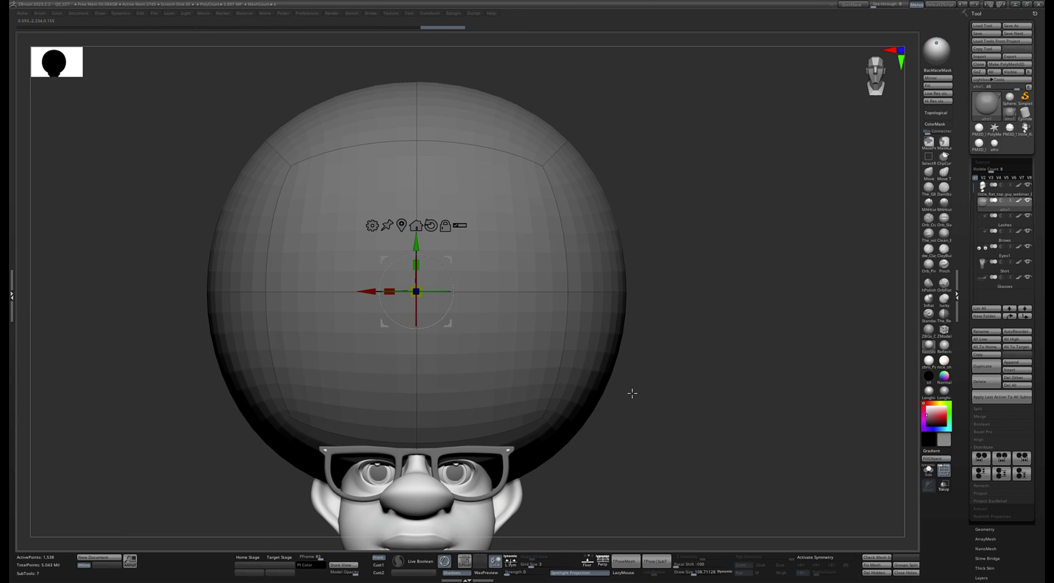
{"action": "left_click_drag", "start_coordinate": [632, 394], "coordinate": [669, 399]}
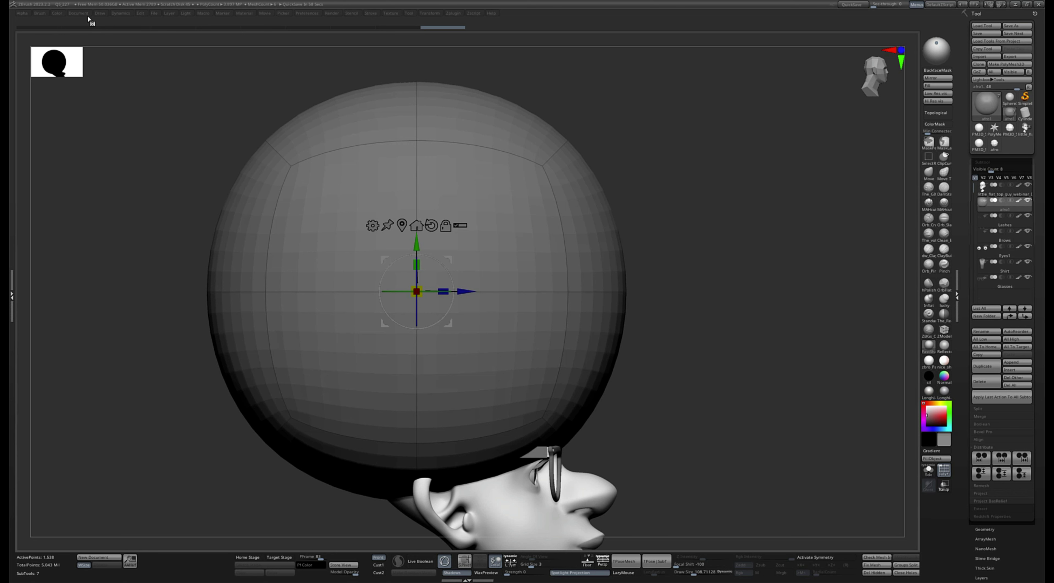
{"action": "left_click", "coordinate": [62, 14]}
Move the afro farther back to uncover the forehead, tilt it backward and lower it slightly onto the head
{"action": "left_click_drag", "start_coordinate": [443, 292], "coordinate": [412, 292]}
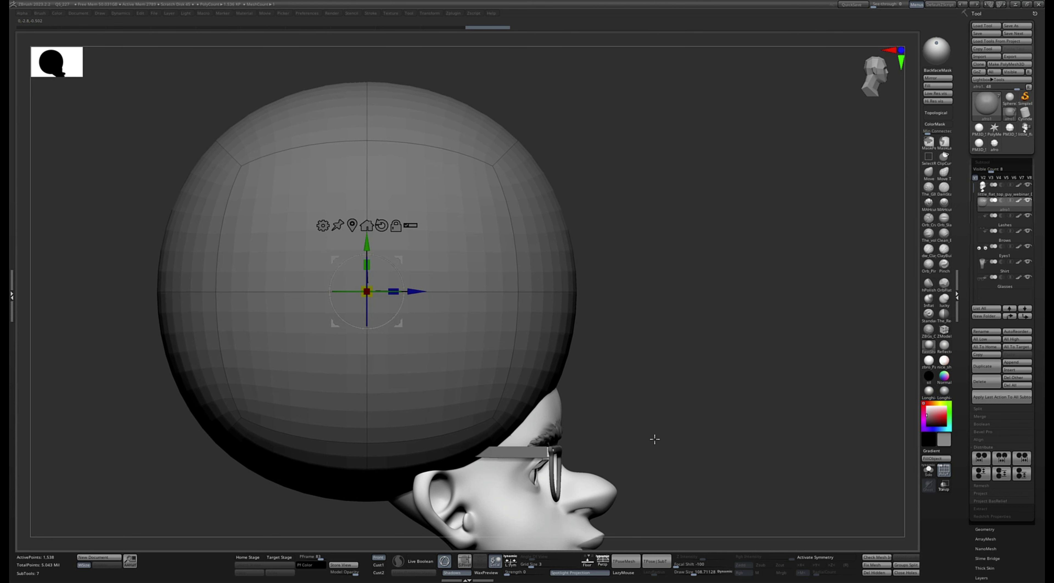
{"action": "key", "text": "q"}
{"action": "mouse_move", "coordinate": [657, 437]}
{"action": "left_mouse_down"}
{"action": "mouse_move", "coordinate": [614, 437]}
{"action": "mouse_move", "coordinate": [650, 459]}
{"action": "mouse_move", "coordinate": [780, 452]}
{"action": "mouse_move", "coordinate": [634, 454]}
{"action": "left_mouse_up"}
{"action": "key", "text": "f"}
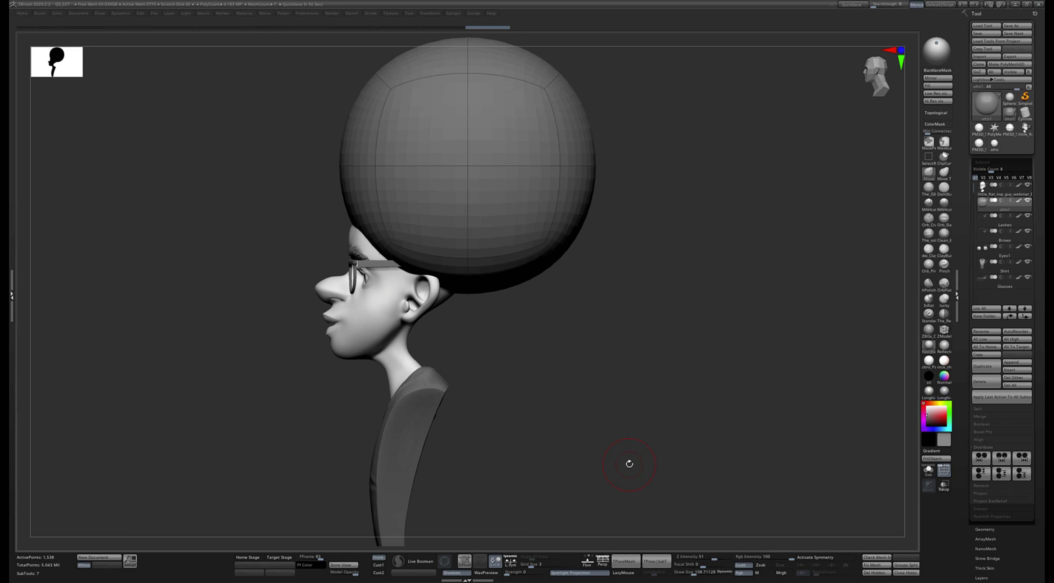
{"action": "key", "text": "w"}
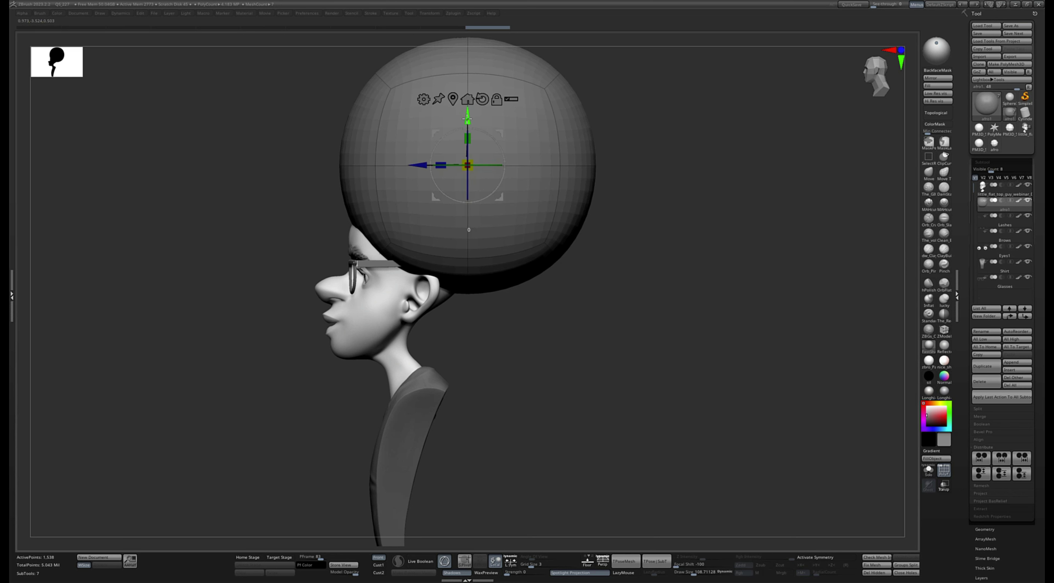
{"action": "left_click_drag", "start_coordinate": [469, 119], "coordinate": [490, 146]}
{"action": "left_click_drag", "start_coordinate": [425, 156], "coordinate": [422, 155]}
{"action": "left_click_drag", "start_coordinate": [489, 140], "coordinate": [492, 136]}
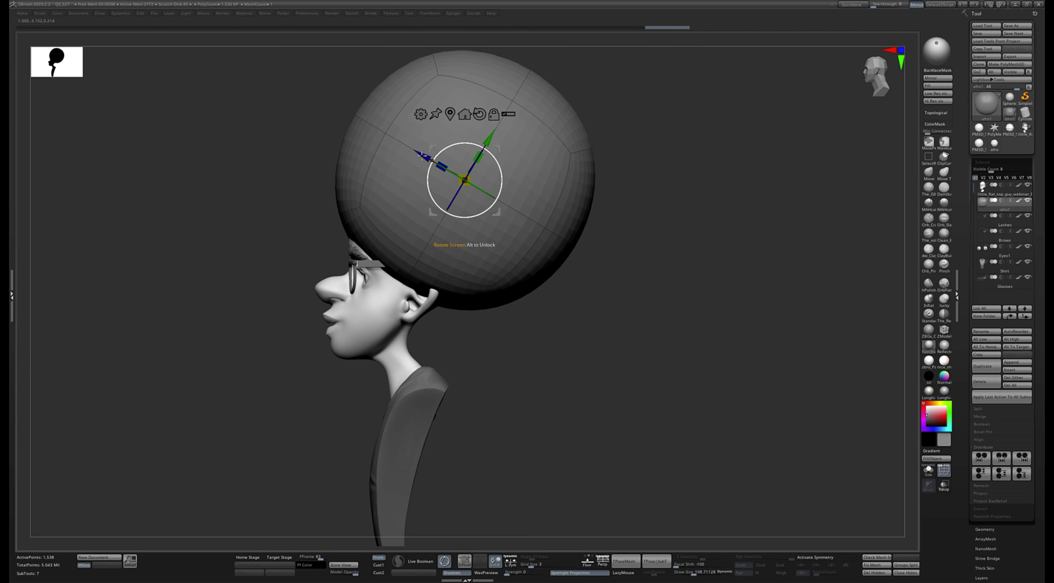
{"action": "left_click_drag", "start_coordinate": [424, 156], "coordinate": [432, 161]}
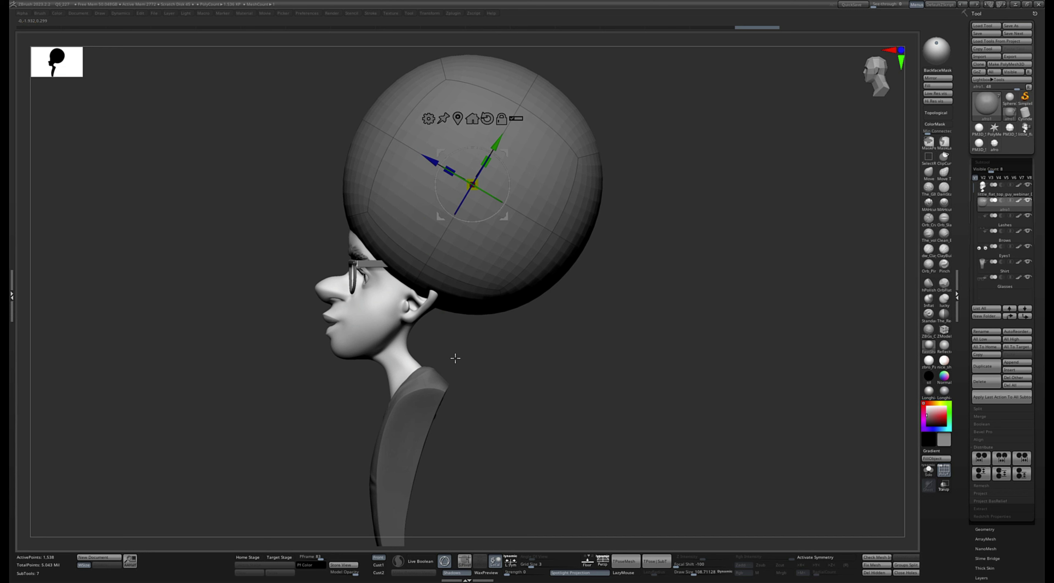
Lower the afro two subdivision levels and push in its lower back with the Move brush at a draw size of about 870
{"action": "key", "text": "q"}
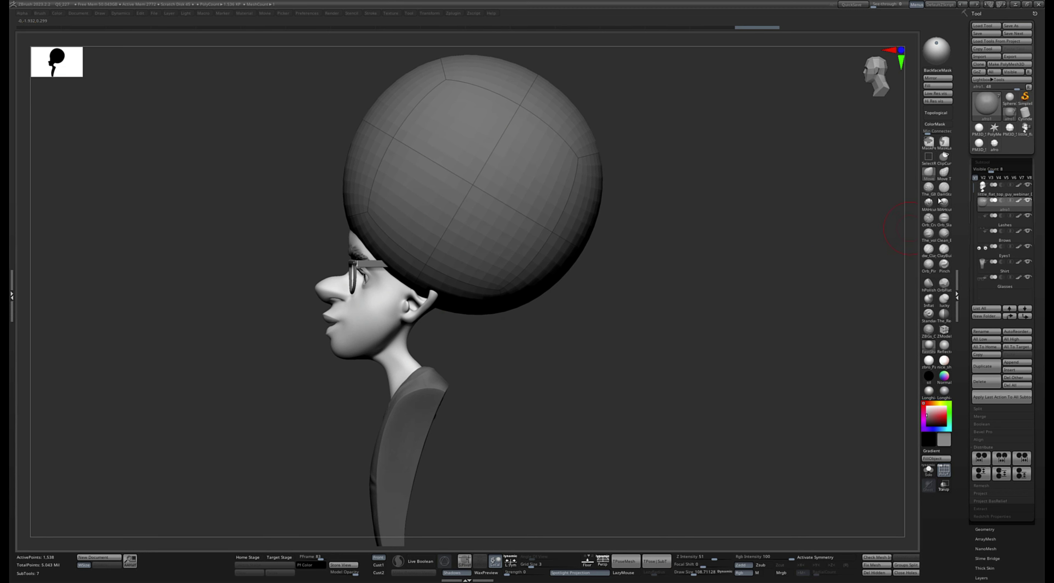
{"action": "key", "text": "s"}
{"action": "left_click_drag", "start_coordinate": [636, 379], "coordinate": [668, 379]}
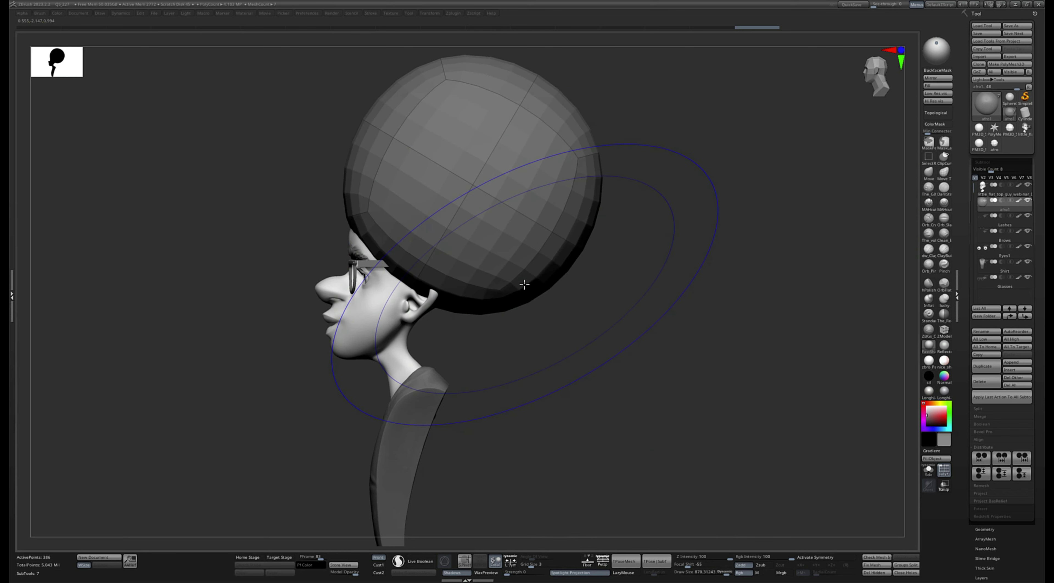
{"action": "key", "text": "shift+d"}
{"action": "left_click_drag", "start_coordinate": [525, 291], "coordinate": [490, 291]}
{"action": "key", "text": "ctrl+shift+z"}
{"action": "key", "text": "ctrl+shift+z"}
{"action": "key", "text": "ctrl+shift+z"}
{"action": "key", "text": "ctrl+shift+z"}
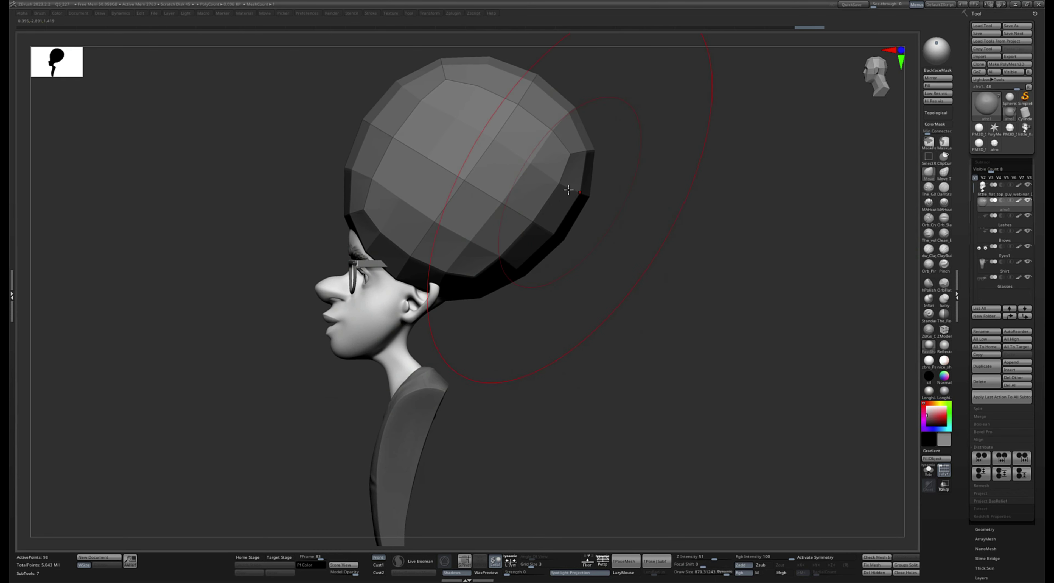
{"action": "key", "text": "ctrl+shift+z"}
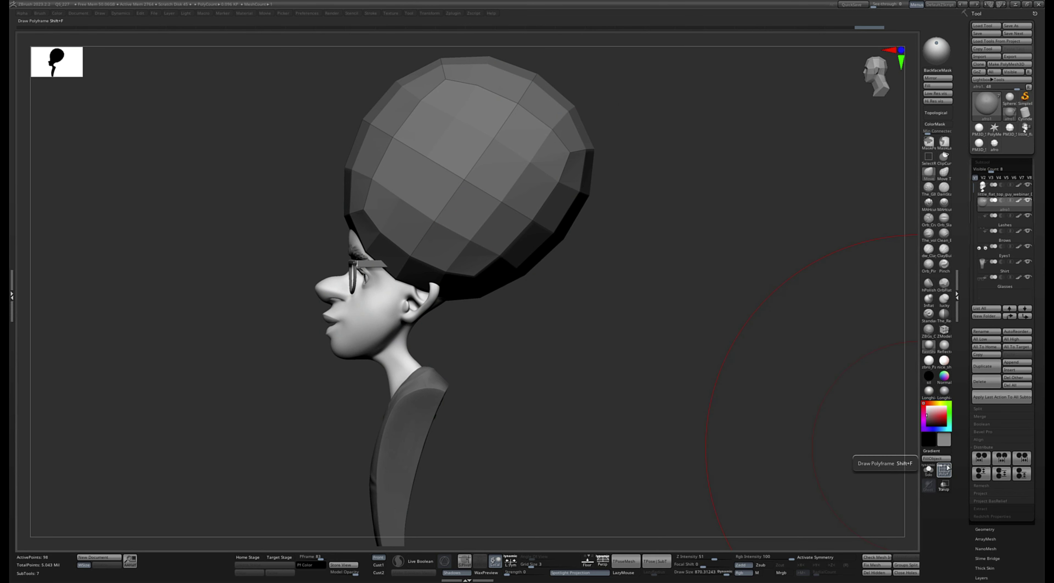
Compare the afro's display with polygroup colors, without the polyframe, and with only its wireframe lines
{"action": "left_click", "coordinate": [946, 469]}
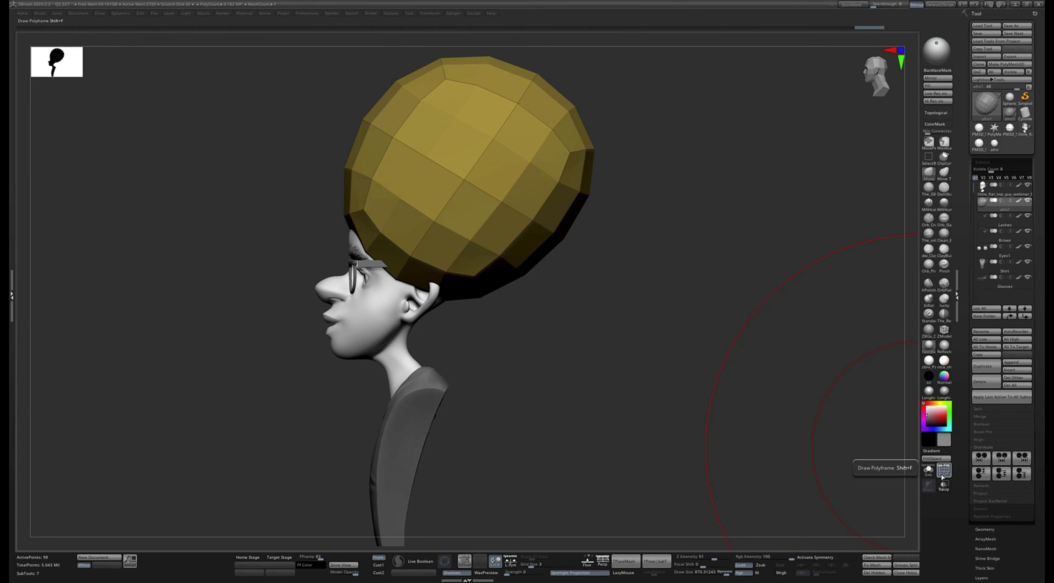
{"action": "key", "text": "shift"}
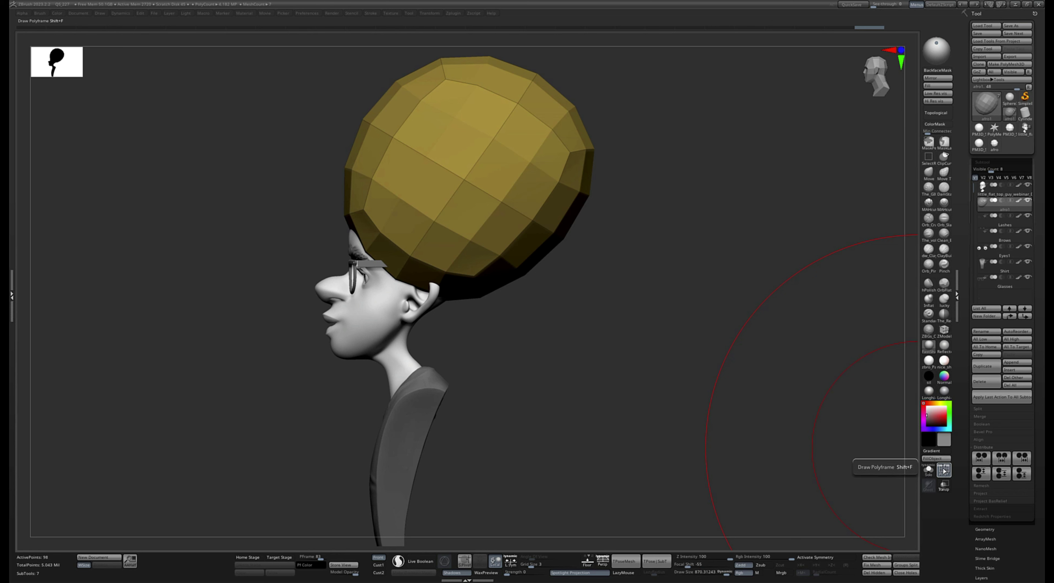
{"action": "key", "text": "shift+z"}
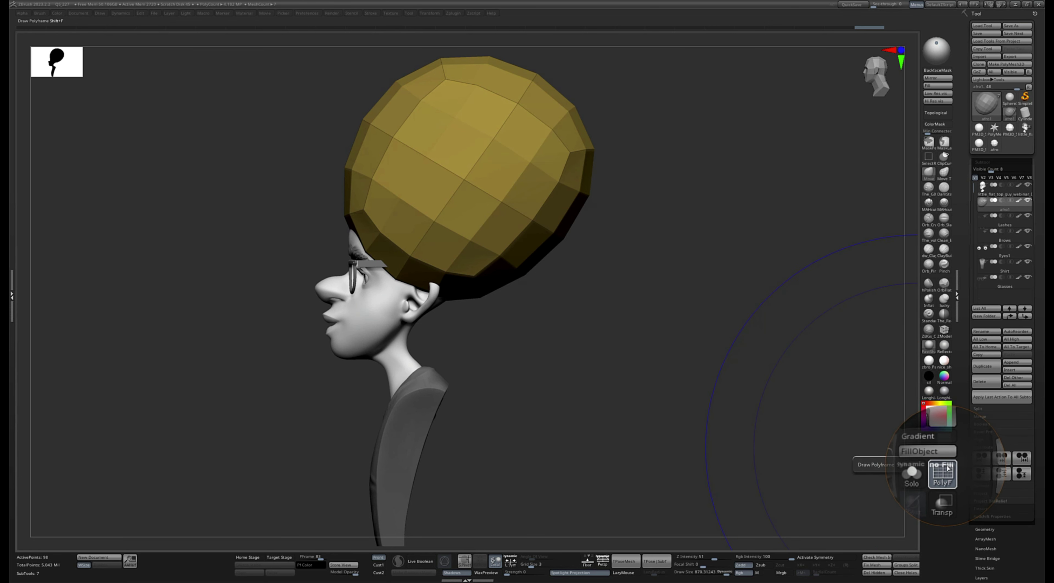
{"action": "left_click", "coordinate": [948, 467]}
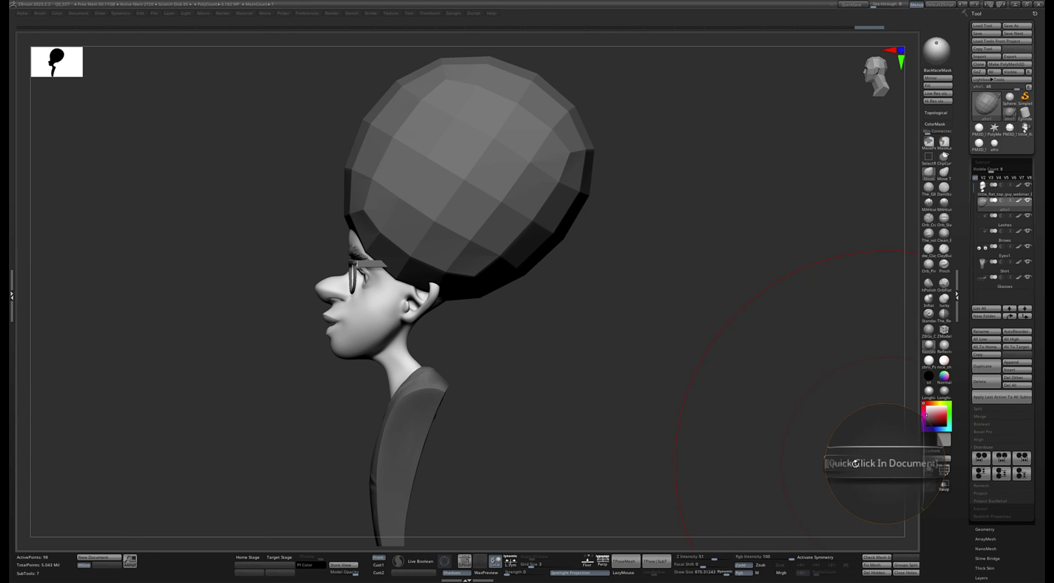
{"action": "key", "text": "f"}
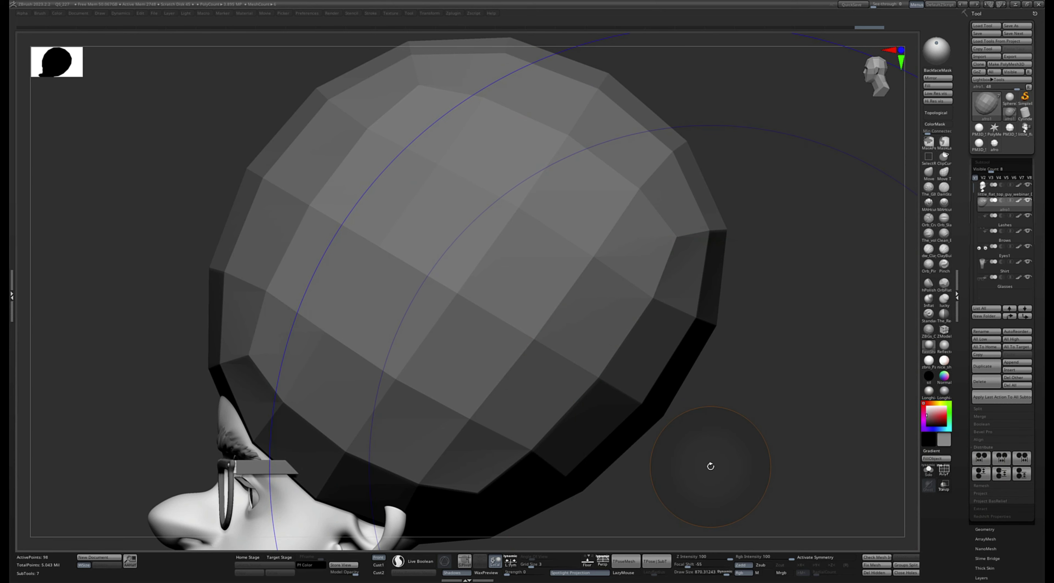
{"action": "mouse_move", "coordinate": [710, 465]}
{"action": "left_mouse_down"}
{"action": "mouse_move", "coordinate": [774, 476]}
{"action": "mouse_move", "coordinate": [780, 495]}
{"action": "left_mouse_up"}
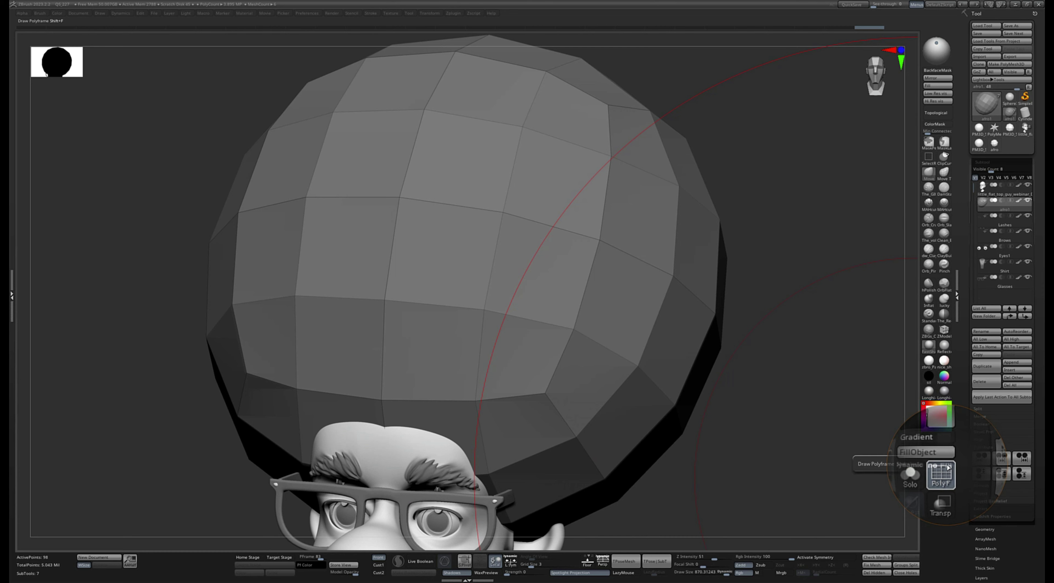
{"action": "left_click", "coordinate": [948, 465]}
{"action": "left_click", "coordinate": [947, 465]}
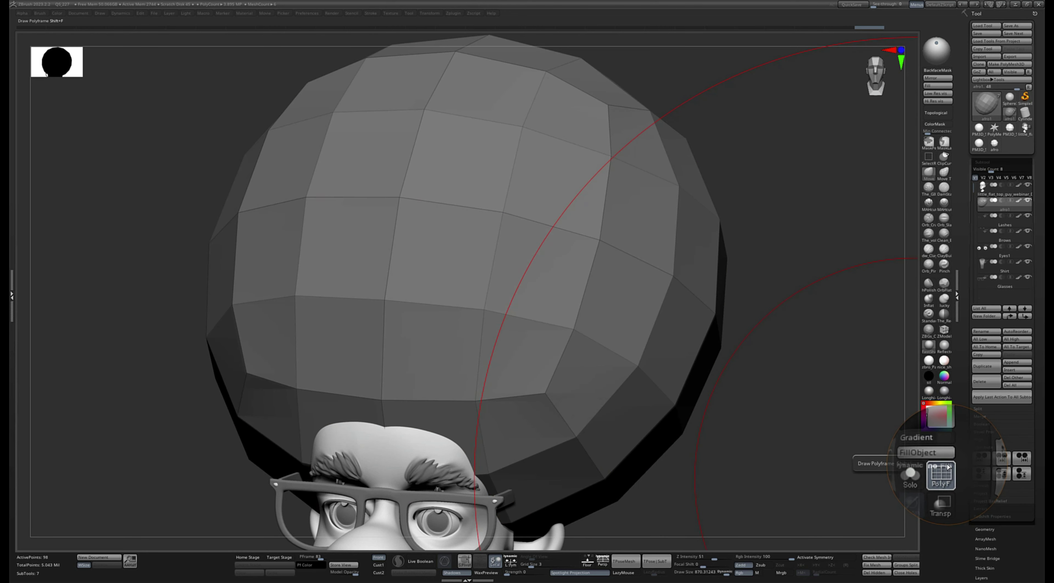
Examine the afro's silhouette and its fit on the head from the front, side and three-quarter angles
{"action": "left_click_drag", "start_coordinate": [770, 480], "coordinate": [785, 431]}
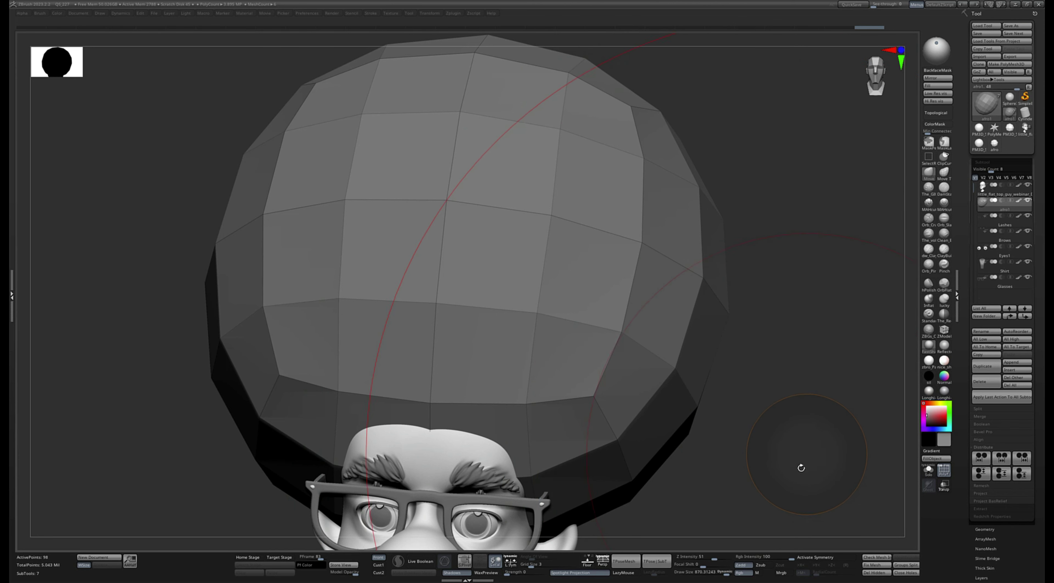
{"action": "left_click_drag", "start_coordinate": [801, 468], "coordinate": [807, 489]}
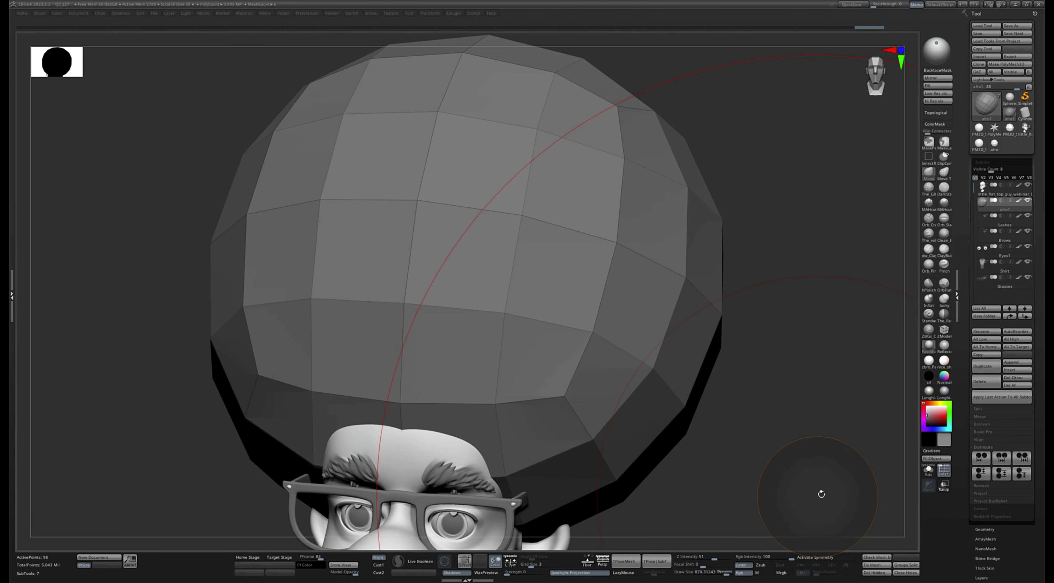
{"action": "key", "text": "shift"}
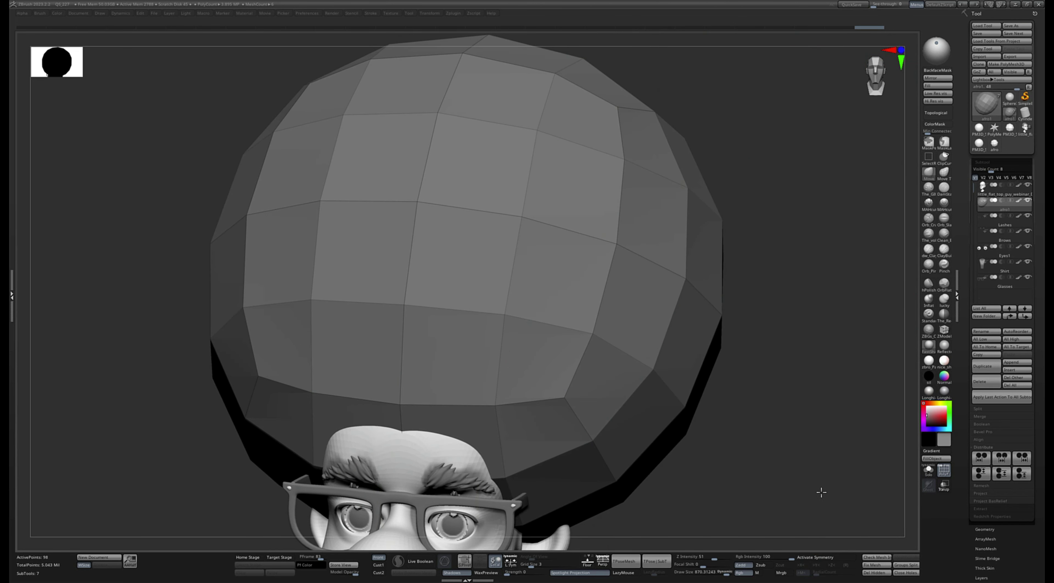
{"action": "right_click", "coordinate": [820, 493]}
{"action": "right_click_drag", "start_coordinate": [821, 541], "coordinate": [813, 477], "text": "ctrl"}
{"action": "left_click_drag", "start_coordinate": [671, 452], "coordinate": [555, 348]}
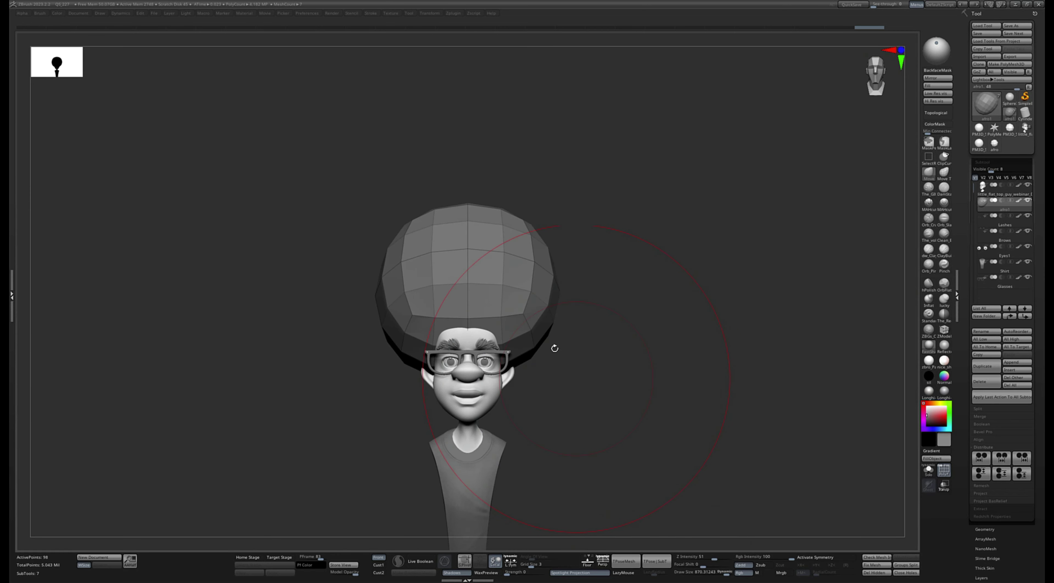
{"action": "left_click_drag", "start_coordinate": [586, 247], "coordinate": [571, 298]}
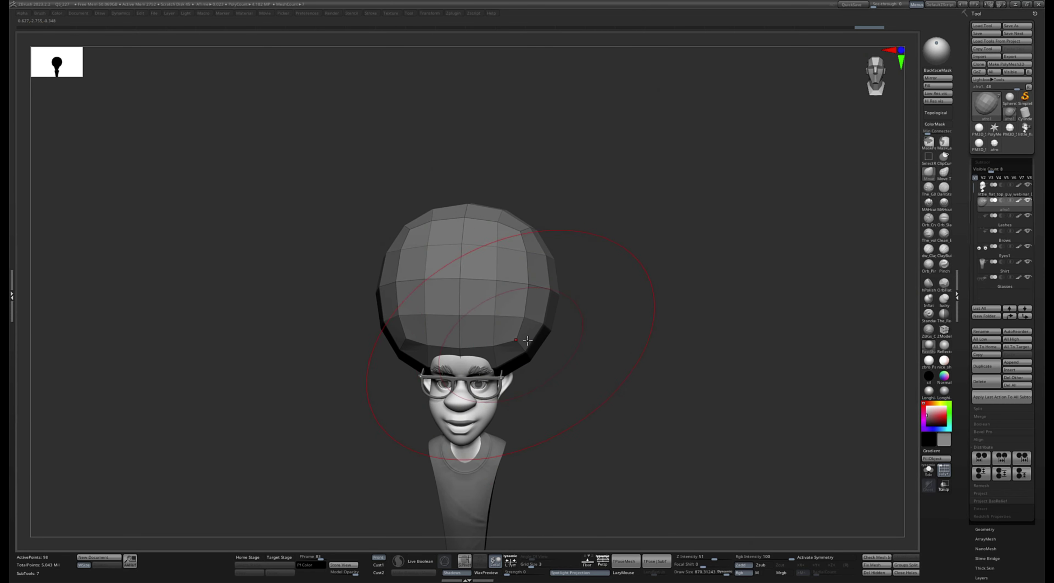
{"action": "right_click_drag", "start_coordinate": [528, 340], "coordinate": [515, 346]}
{"action": "right_click_drag", "start_coordinate": [566, 315], "coordinate": [443, 265]}
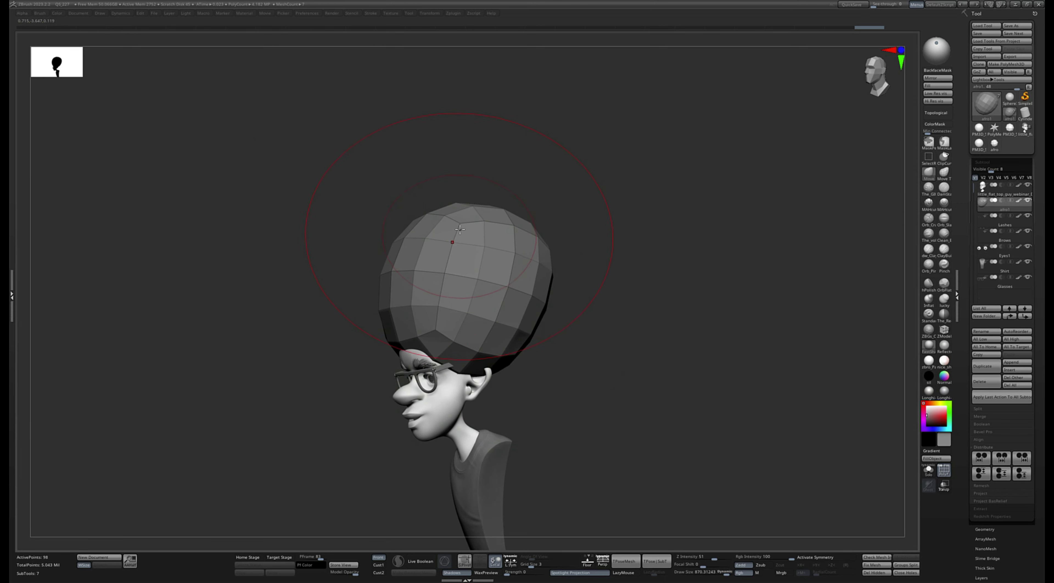
{"action": "right_click_drag", "start_coordinate": [383, 335], "coordinate": [459, 231]}
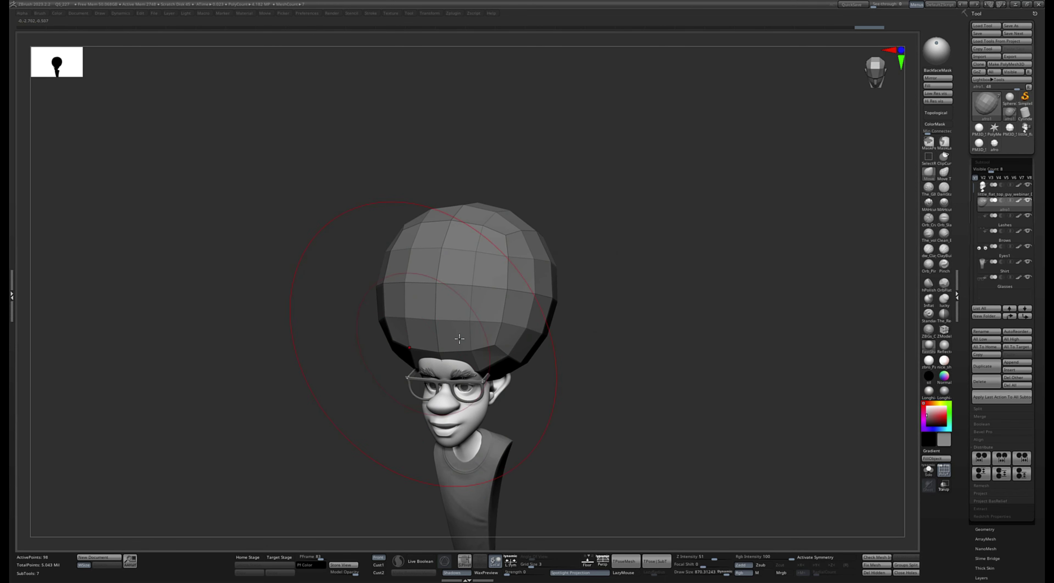
{"action": "right_click_drag", "start_coordinate": [459, 338], "coordinate": [524, 270]}
{"action": "right_click_drag", "start_coordinate": [630, 224], "coordinate": [532, 249]}
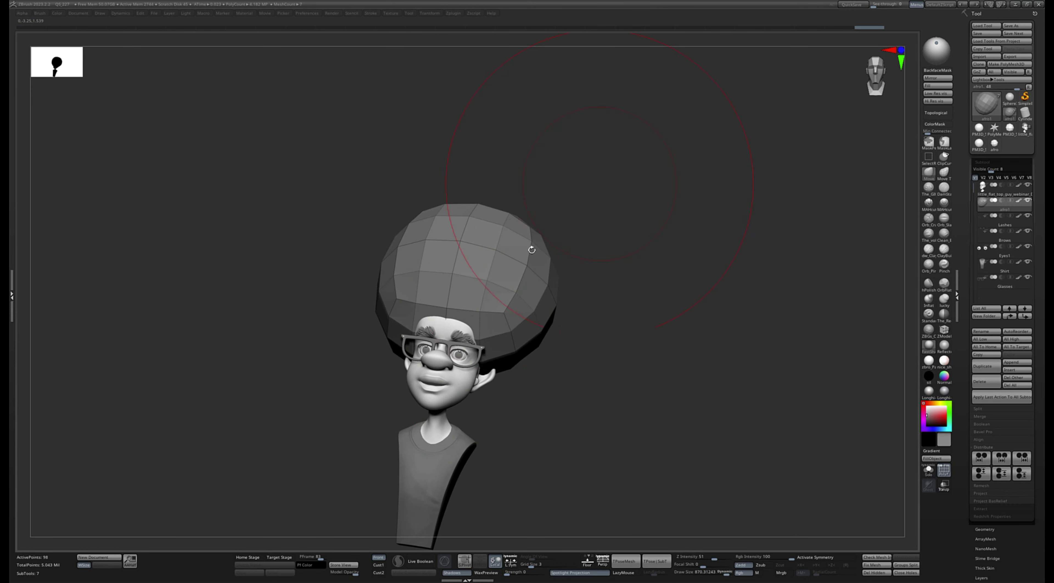
{"action": "right_click_drag", "start_coordinate": [579, 318], "coordinate": [518, 299]}
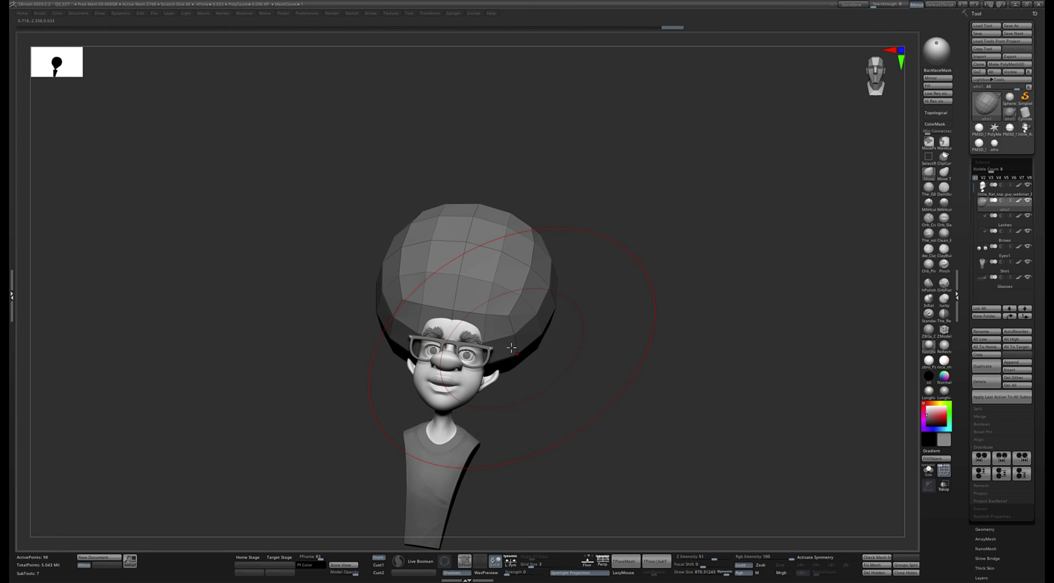
Turn on symmetry and pull both sides of the afro inward around the temples with the Move brush
{"action": "key", "text": "x"}
{"action": "left_click_drag", "start_coordinate": [510, 346], "coordinate": [496, 352]}
{"action": "left_click_drag", "start_coordinate": [500, 351], "coordinate": [494, 350]}
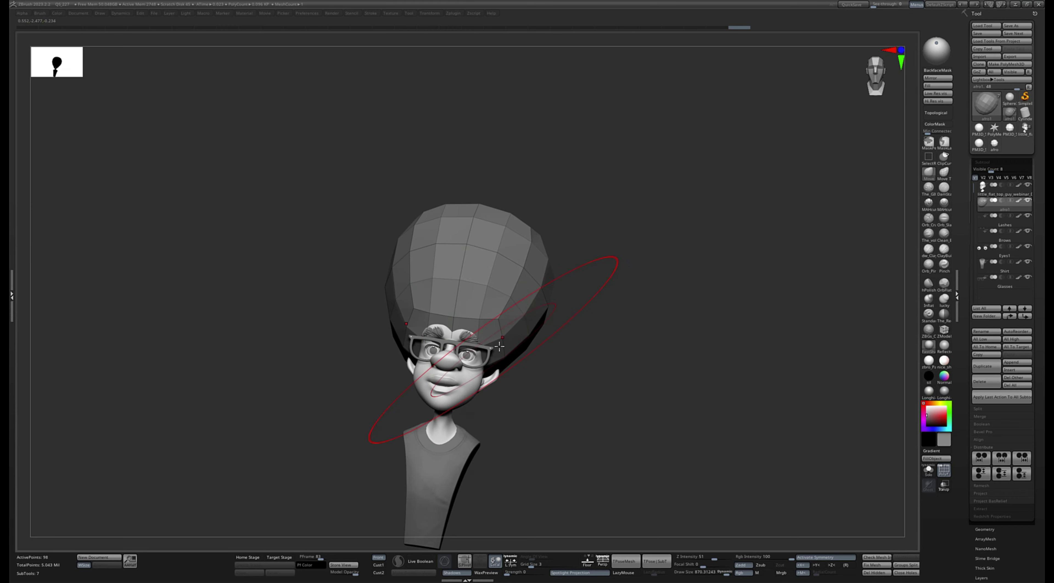
Shape the afro's front hairline and lower edge above the ear in side view to uncover more of the forehead
{"action": "right_click_drag", "start_coordinate": [532, 344], "coordinate": [454, 326]}
{"action": "left_click_drag", "start_coordinate": [470, 321], "coordinate": [476, 317]}
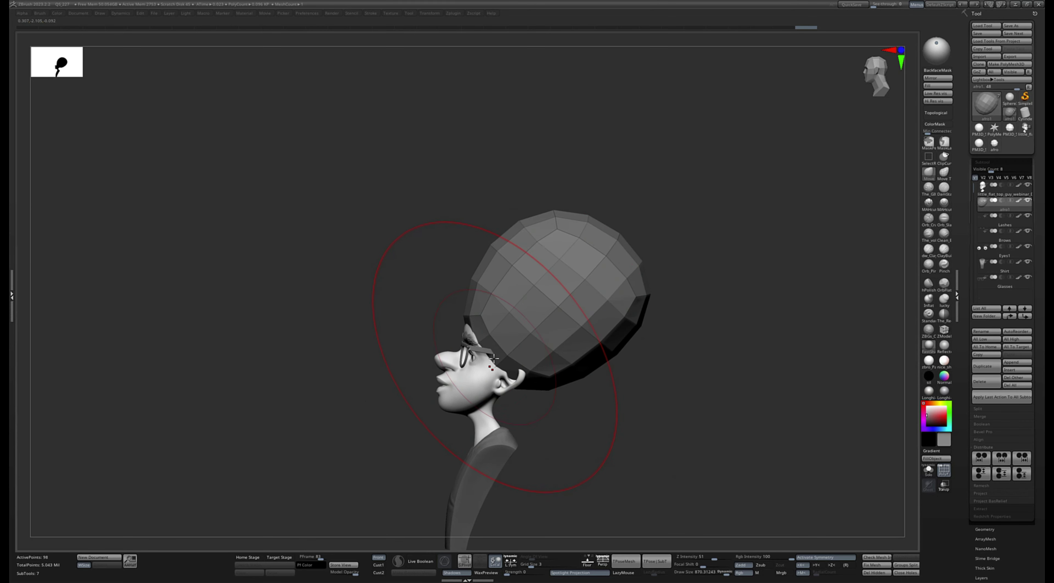
{"action": "left_click_drag", "start_coordinate": [510, 353], "coordinate": [522, 345]}
{"action": "left_click_drag", "start_coordinate": [475, 312], "coordinate": [479, 306]}
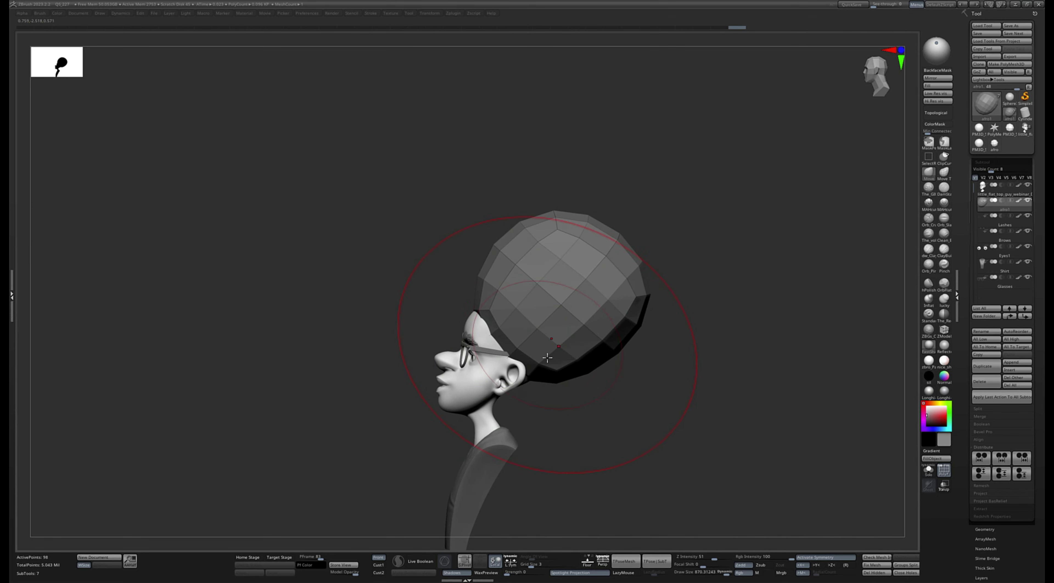
{"action": "key", "text": "ctrl+shift+z"}
{"action": "key", "text": "ctrl+shift+z"}
{"action": "left_click_drag", "start_coordinate": [553, 379], "coordinate": [551, 381]}
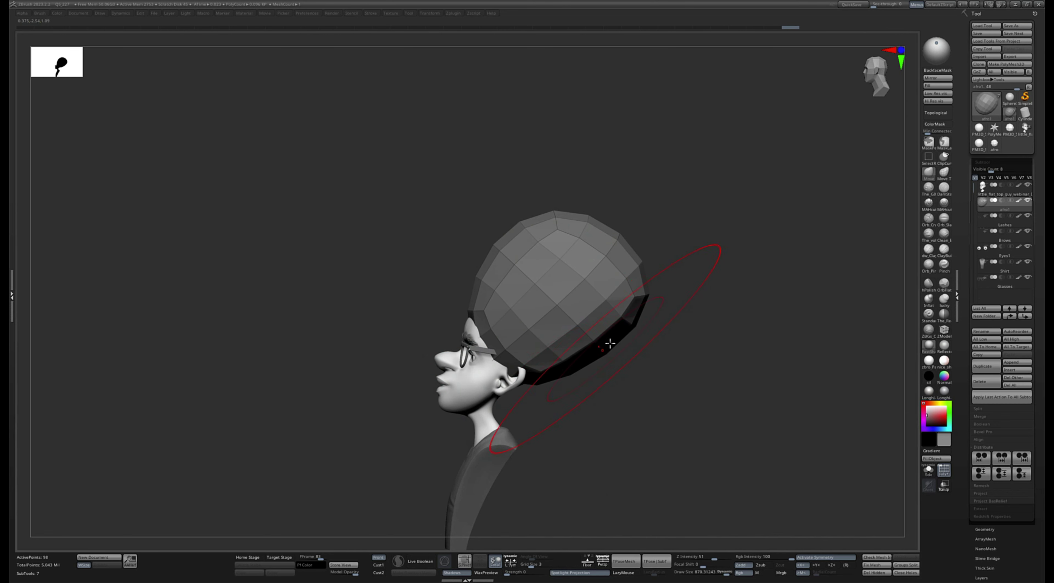
Shape the afro's lower back and crown in side view with the Move brush
{"action": "left_click_drag", "start_coordinate": [609, 347], "coordinate": [613, 349]}
{"action": "left_click_drag", "start_coordinate": [621, 330], "coordinate": [631, 323]}
{"action": "left_click_drag", "start_coordinate": [636, 304], "coordinate": [639, 304]}
{"action": "left_click_drag", "start_coordinate": [558, 217], "coordinate": [500, 235]}
{"action": "left_click_drag", "start_coordinate": [662, 207], "coordinate": [655, 231]}
{"action": "left_click_drag", "start_coordinate": [372, 258], "coordinate": [393, 264]}
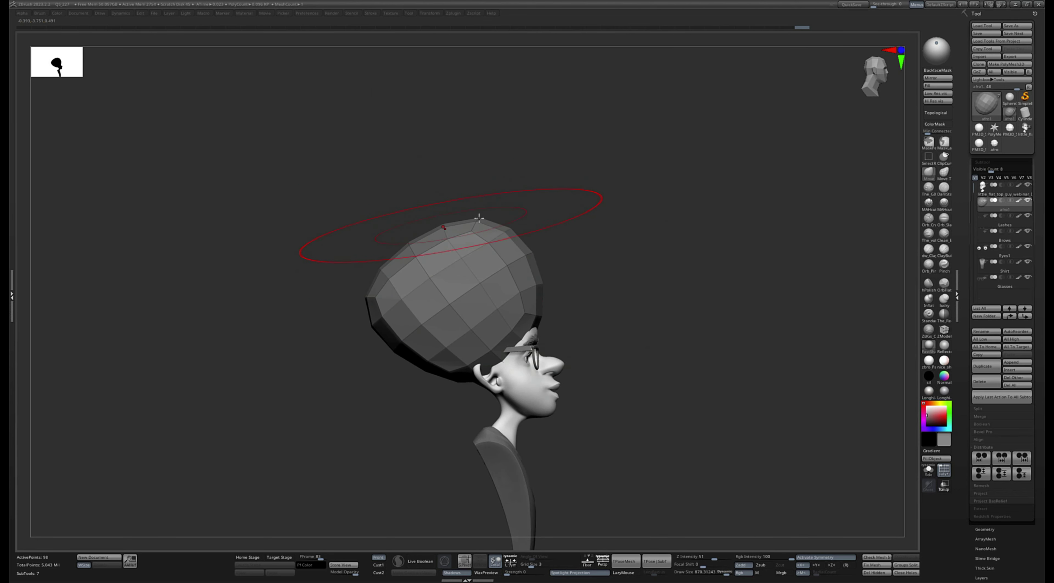
Flatten the afro's upper back slightly and push its back inward toward the head
{"action": "left_click_drag", "start_coordinate": [448, 228], "coordinate": [452, 237]}
{"action": "left_click_drag", "start_coordinate": [374, 312], "coordinate": [380, 320]}
{"action": "mouse_move", "coordinate": [376, 433]}
{"action": "left_mouse_down"}
{"action": "mouse_move", "coordinate": [450, 454]}
{"action": "mouse_move", "coordinate": [539, 403]}
{"action": "left_mouse_up"}
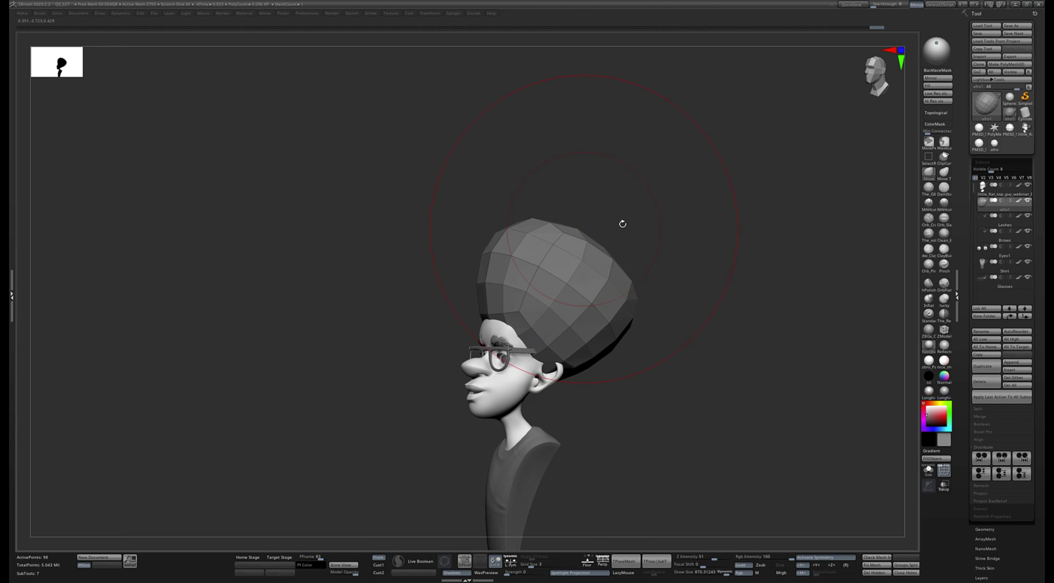
{"action": "left_click_drag", "start_coordinate": [584, 368], "coordinate": [716, 405]}
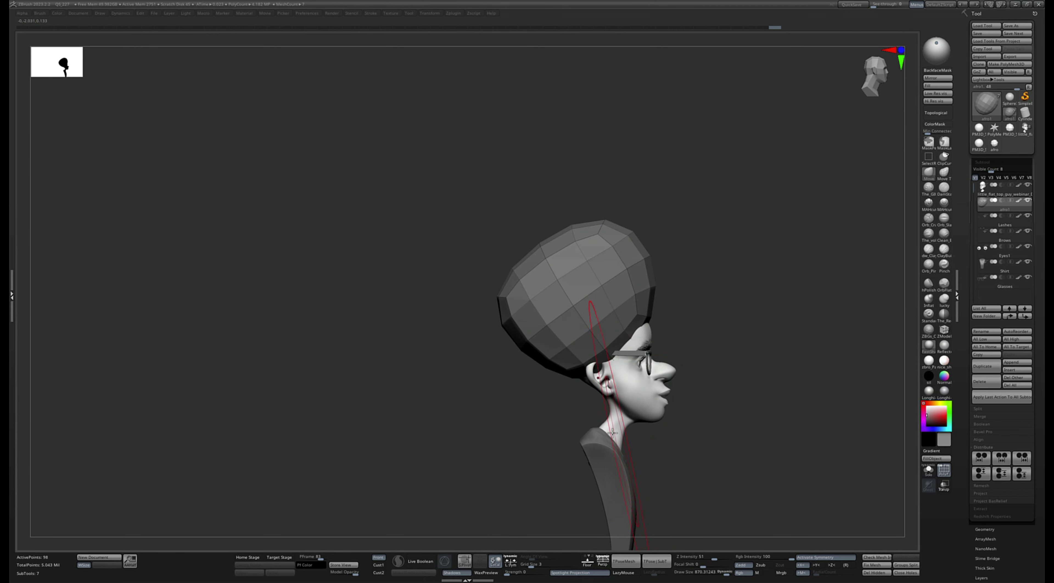
{"action": "mouse_move", "coordinate": [495, 275]}
{"action": "left_mouse_down"}
{"action": "mouse_move", "coordinate": [629, 195]}
{"action": "mouse_move", "coordinate": [540, 252]}
{"action": "mouse_move", "coordinate": [528, 280]}
{"action": "mouse_move", "coordinate": [538, 286]}
{"action": "left_mouse_up"}
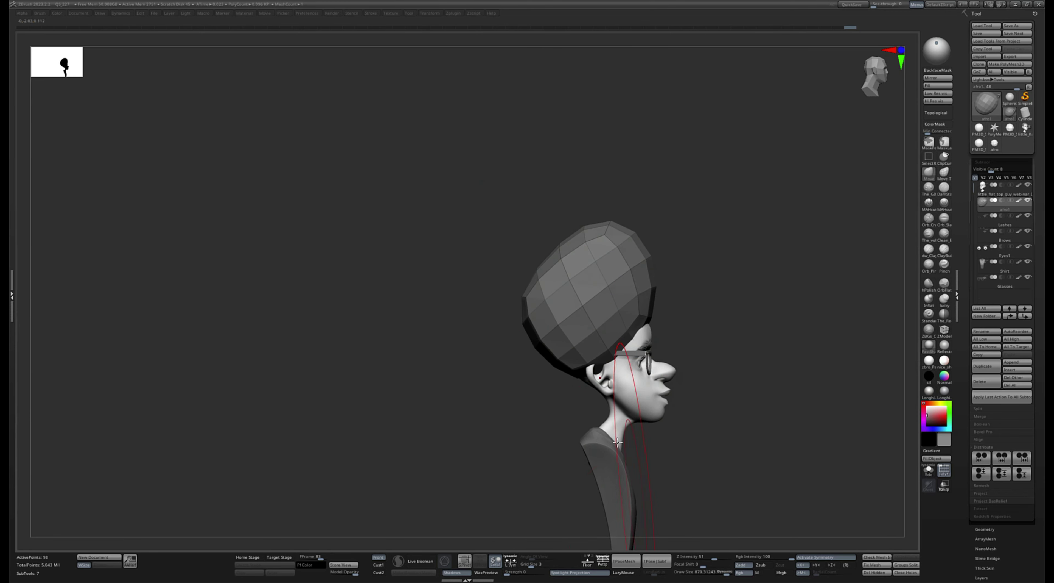
Adjust the afro's crown and the width of its sides symmetrically, working from the front view
{"action": "mouse_move", "coordinate": [609, 229]}
{"action": "left_mouse_down"}
{"action": "mouse_move", "coordinate": [611, 238]}
{"action": "mouse_move", "coordinate": [558, 247]}
{"action": "left_mouse_up"}
{"action": "left_click_drag", "start_coordinate": [665, 238], "coordinate": [746, 249]}
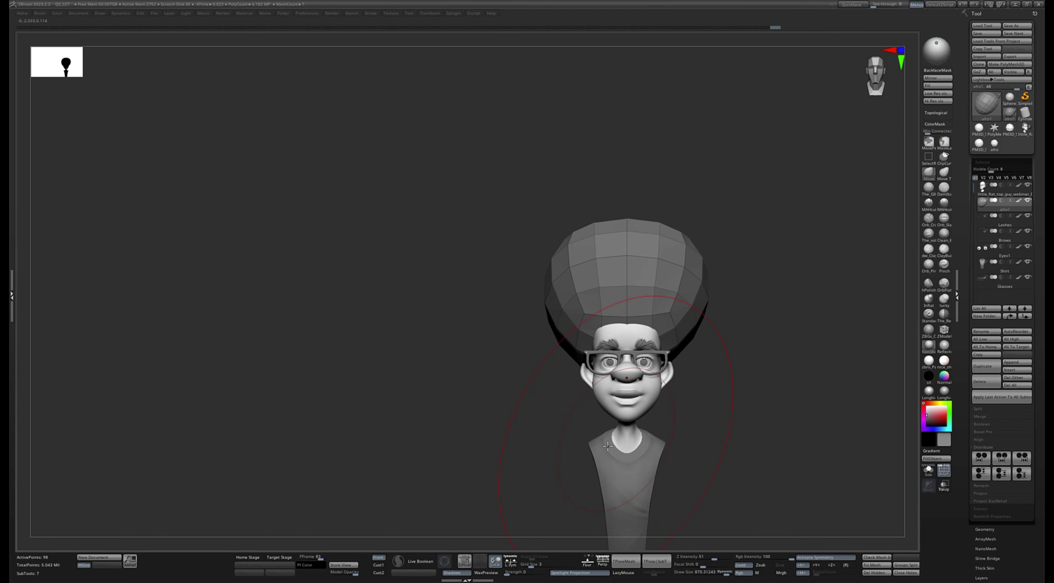
{"action": "mouse_move", "coordinate": [677, 351]}
{"action": "left_mouse_down"}
{"action": "mouse_move", "coordinate": [686, 322]}
{"action": "mouse_move", "coordinate": [657, 391]}
{"action": "left_mouse_up"}
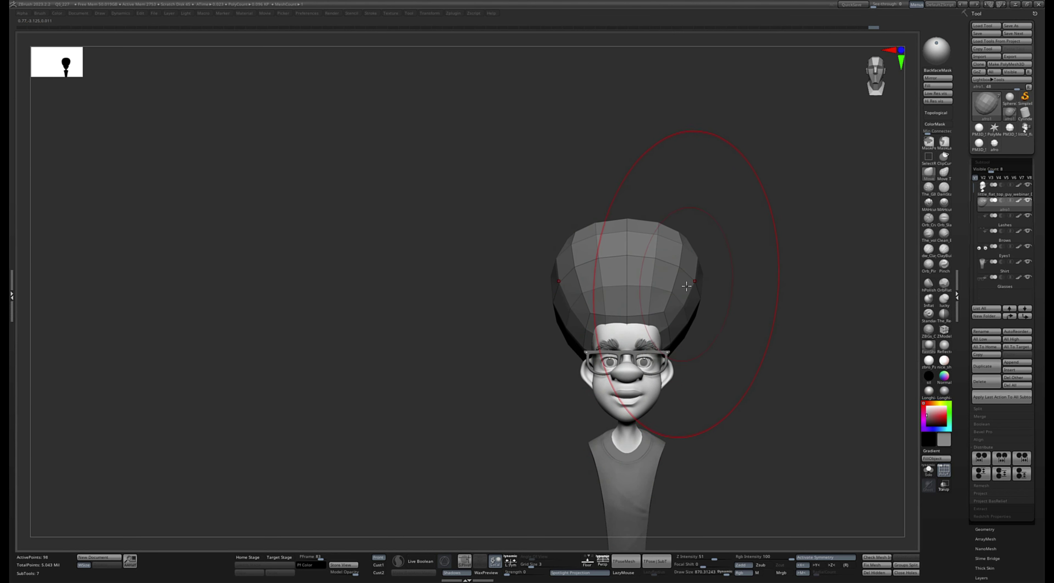
{"action": "left_click_drag", "start_coordinate": [689, 296], "coordinate": [702, 302]}
{"action": "left_click_drag", "start_coordinate": [667, 352], "coordinate": [677, 343]}
{"action": "mouse_move", "coordinate": [752, 355]}
{"action": "left_mouse_down"}
{"action": "mouse_move", "coordinate": [808, 349]}
{"action": "mouse_move", "coordinate": [710, 270]}
{"action": "left_mouse_up"}
{"action": "left_click_drag", "start_coordinate": [555, 284], "coordinate": [540, 300]}
Refine the afro's edge around the forehead and ears using a smaller draw size of about 418
{"action": "left_click_drag", "start_coordinate": [725, 216], "coordinate": [765, 291]}
{"action": "left_click_drag", "start_coordinate": [779, 388], "coordinate": [746, 400]}
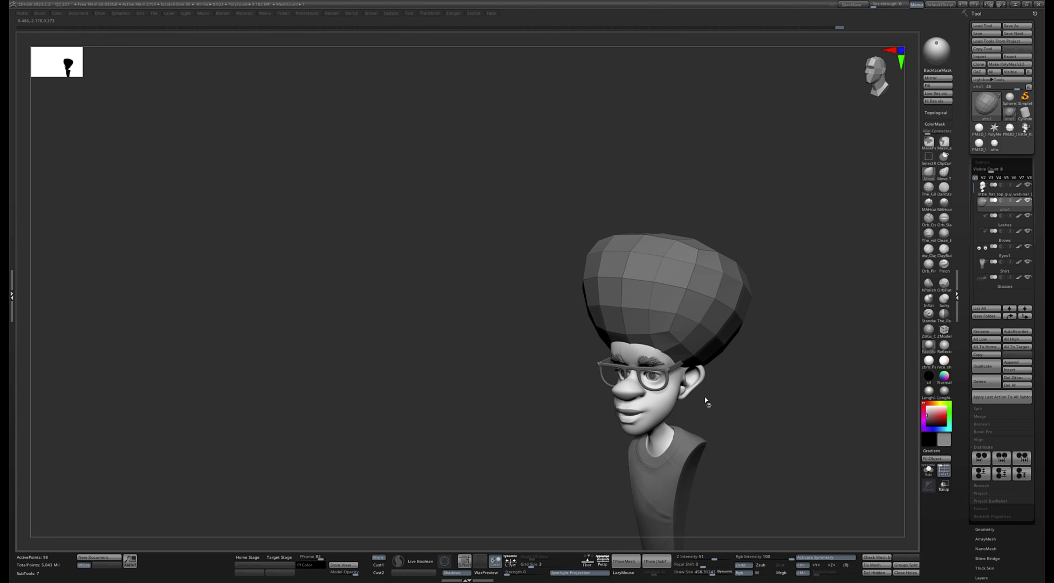
{"action": "left_click_drag", "start_coordinate": [716, 401], "coordinate": [701, 357]}
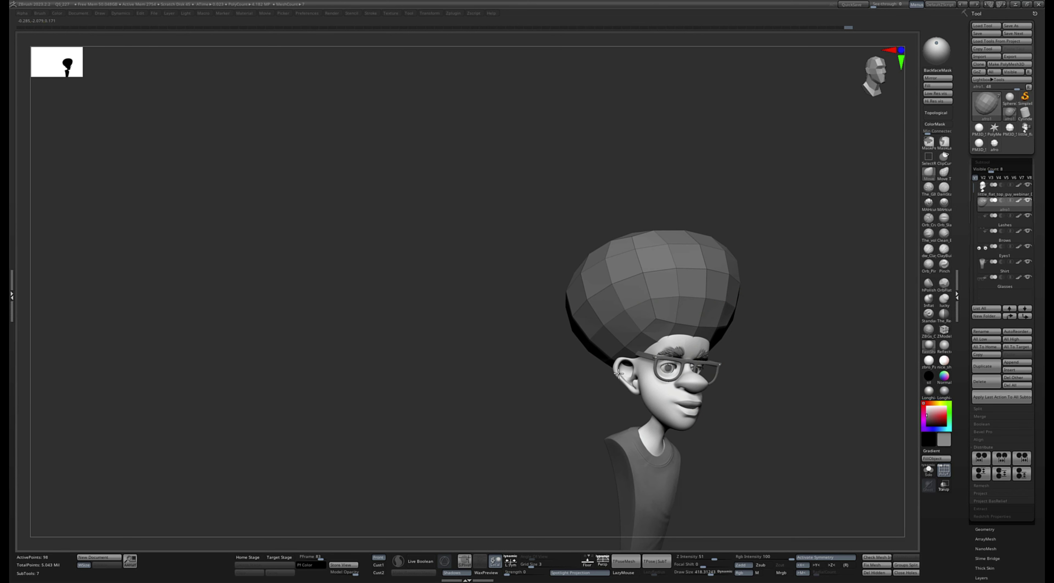
{"action": "left_click_drag", "start_coordinate": [582, 422], "coordinate": [769, 408]}
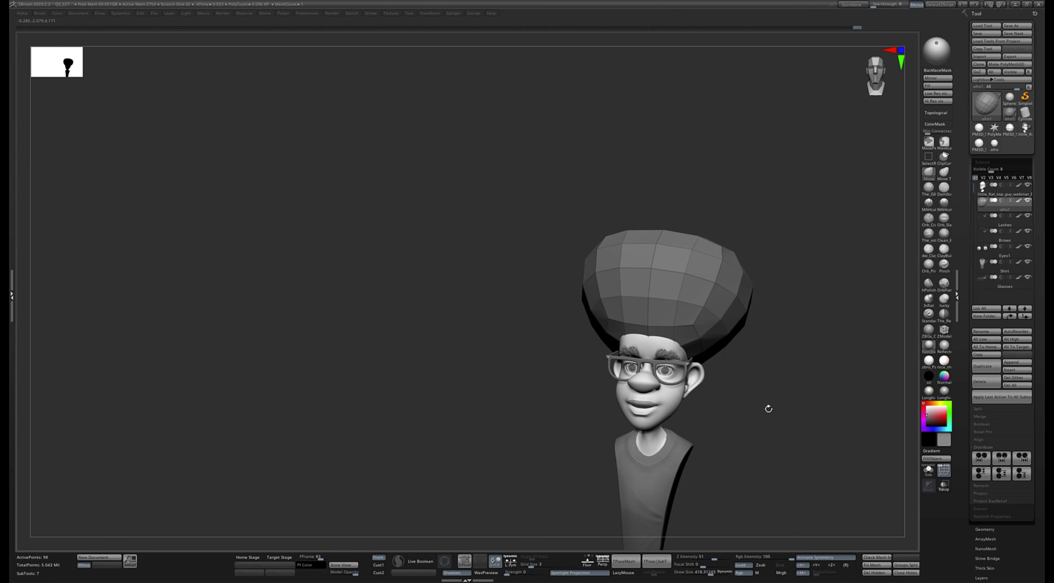
Subdivide the afro two levels and check its smoother form from the front and three-quarter views
{"action": "key", "text": "ctrl+d"}
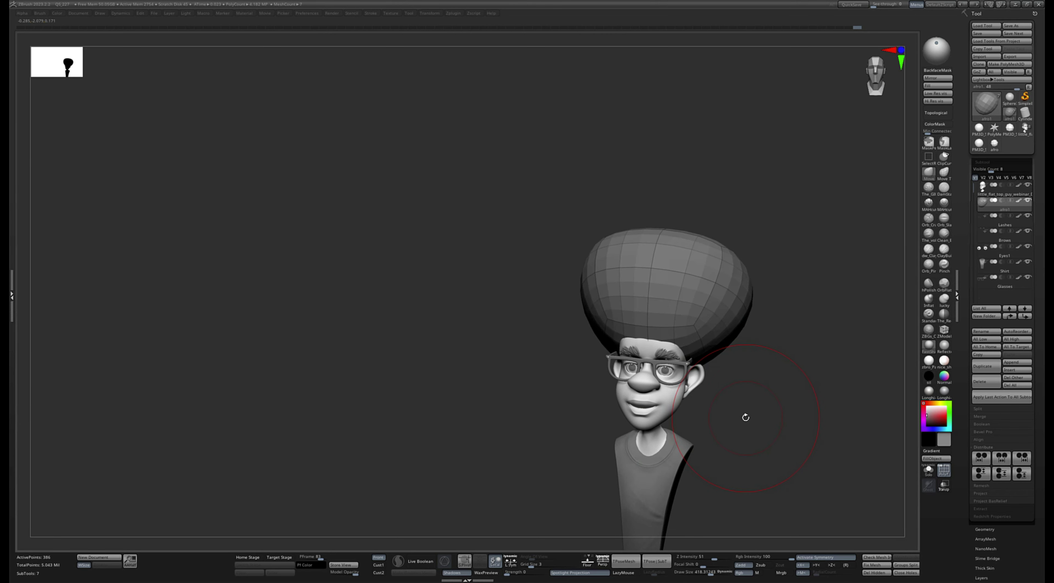
{"action": "mouse_move", "coordinate": [751, 420]}
{"action": "left_mouse_down"}
{"action": "mouse_move", "coordinate": [765, 425]}
{"action": "mouse_move", "coordinate": [742, 395]}
{"action": "left_mouse_up"}
{"action": "left_click_drag", "start_coordinate": [684, 363], "coordinate": [683, 357]}
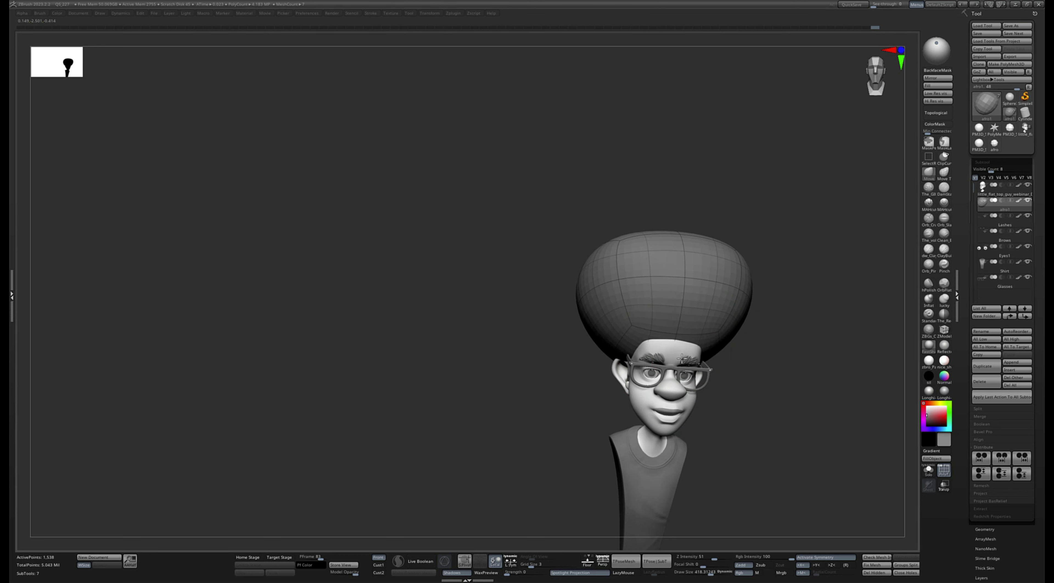
{"action": "mouse_move", "coordinate": [760, 396]}
{"action": "left_mouse_down"}
{"action": "mouse_move", "coordinate": [729, 391]}
{"action": "mouse_move", "coordinate": [712, 370]}
{"action": "left_mouse_up"}
{"action": "mouse_move", "coordinate": [778, 358]}
{"action": "left_mouse_down"}
{"action": "mouse_move", "coordinate": [723, 372]}
{"action": "mouse_move", "coordinate": [835, 355]}
{"action": "left_mouse_up"}
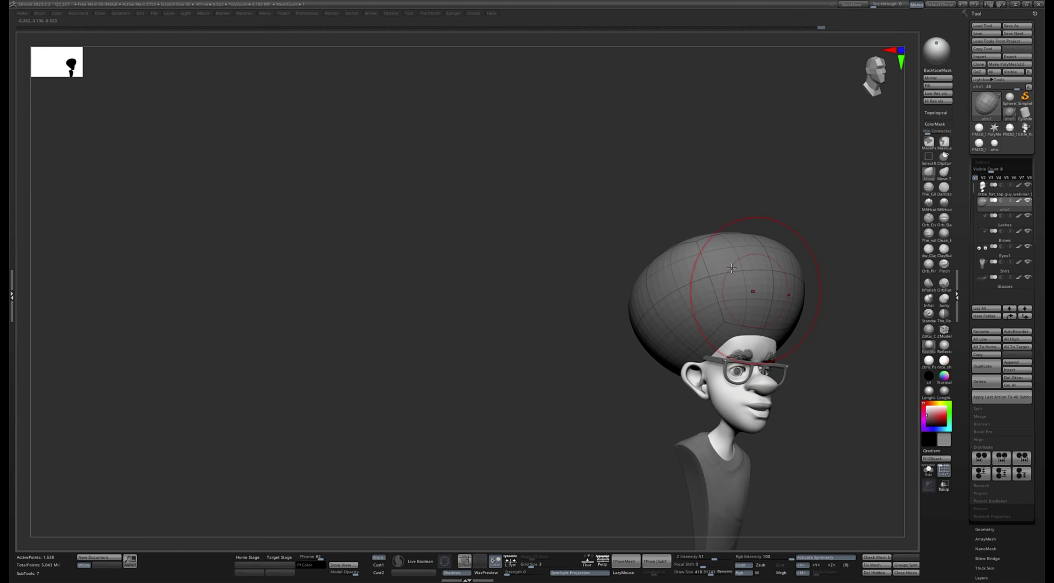
Increase the draw size to about 678, push in the afro's back and adjust its upper contour
{"action": "key", "text": "bracketright"}
{"action": "key", "text": "bracketright"}
{"action": "key", "text": "bracketright"}
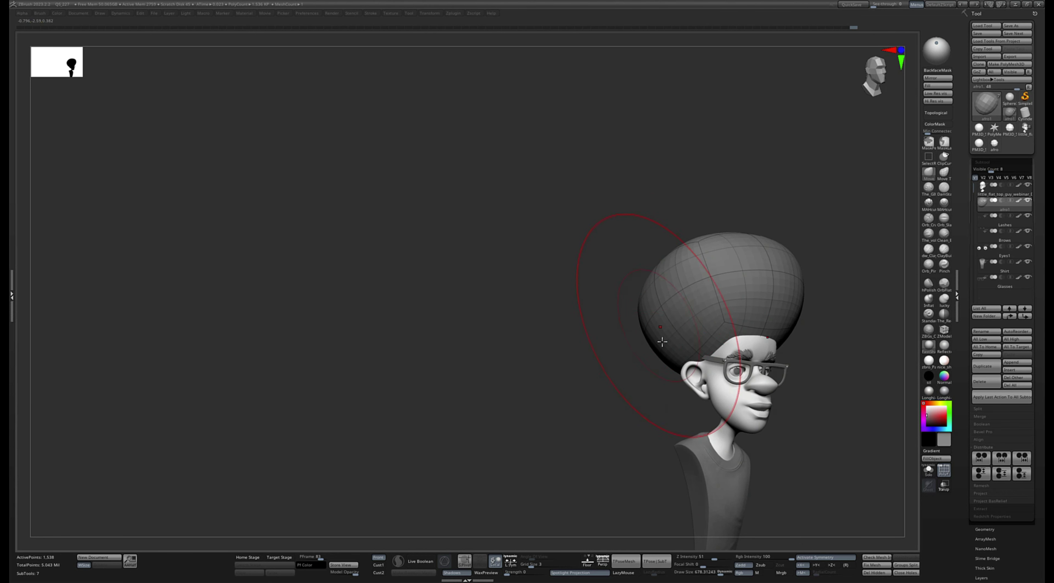
{"action": "mouse_move", "coordinate": [599, 465]}
{"action": "left_mouse_down"}
{"action": "mouse_move", "coordinate": [581, 470]}
{"action": "mouse_move", "coordinate": [589, 451]}
{"action": "left_mouse_up"}
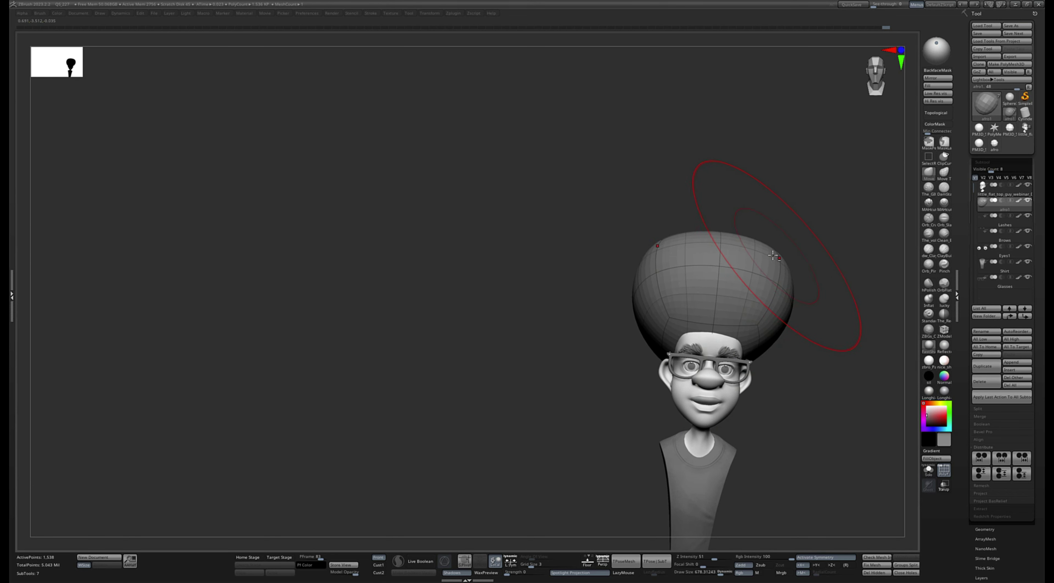
{"action": "left_click_drag", "start_coordinate": [725, 234], "coordinate": [727, 229]}
{"action": "mouse_move", "coordinate": [786, 263]}
{"action": "left_mouse_down"}
{"action": "mouse_move", "coordinate": [778, 266]}
{"action": "mouse_move", "coordinate": [821, 315]}
{"action": "left_mouse_up"}
{"action": "left_click_drag", "start_coordinate": [824, 260], "coordinate": [826, 297]}
{"action": "left_click_drag", "start_coordinate": [782, 206], "coordinate": [789, 205]}
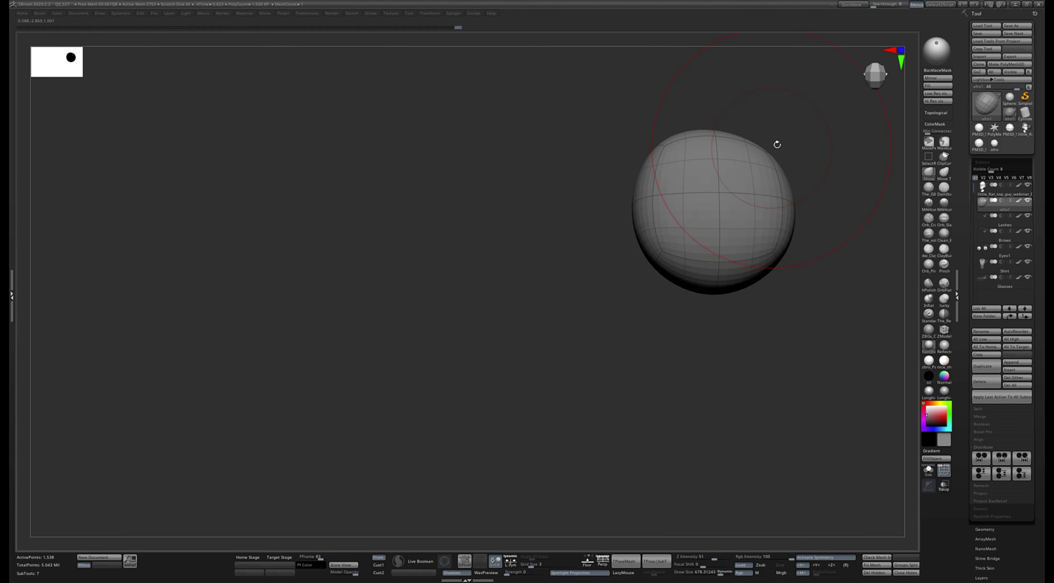
Check and even out the afro's shape from above, behind and the side
{"action": "left_click_drag", "start_coordinate": [767, 153], "coordinate": [800, 136]}
{"action": "left_click_drag", "start_coordinate": [813, 236], "coordinate": [875, 221]}
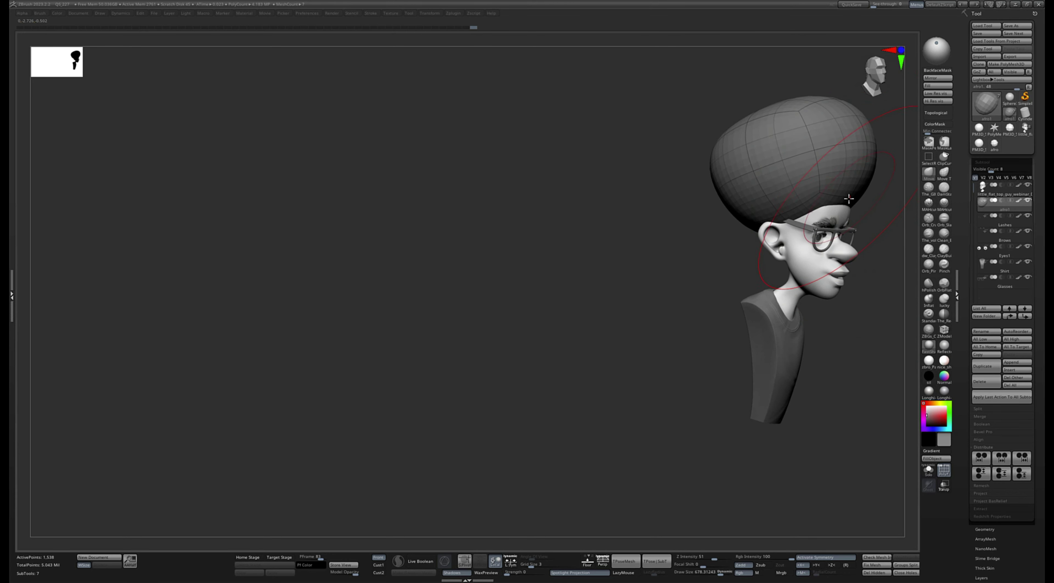
{"action": "left_click_drag", "start_coordinate": [713, 360], "coordinate": [757, 306]}
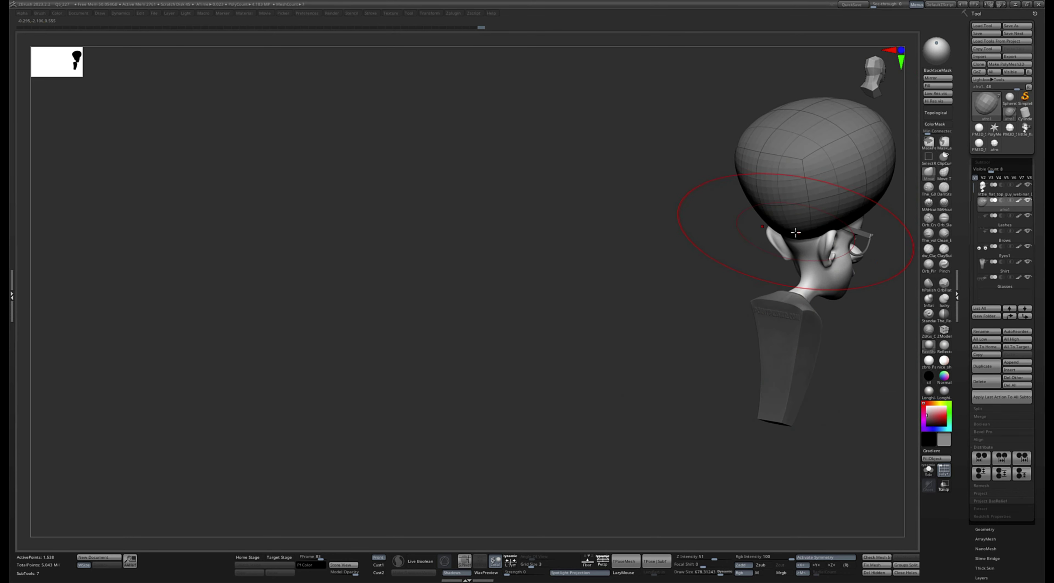
{"action": "left_click_drag", "start_coordinate": [614, 407], "coordinate": [650, 468]}
Select the Move brush, push back the afro's upper front and tuck in its lower back in side view
{"action": "key", "text": "b"}
{"action": "key", "text": "m"}
{"action": "key", "text": "v"}
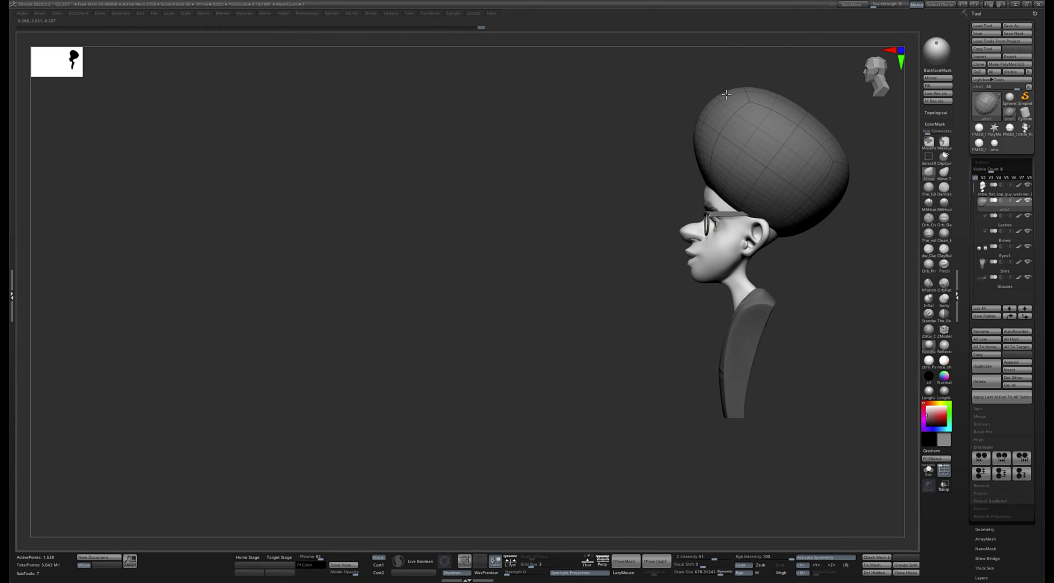
{"action": "left_click_drag", "start_coordinate": [714, 101], "coordinate": [728, 97]}
{"action": "left_click_drag", "start_coordinate": [826, 210], "coordinate": [822, 207]}
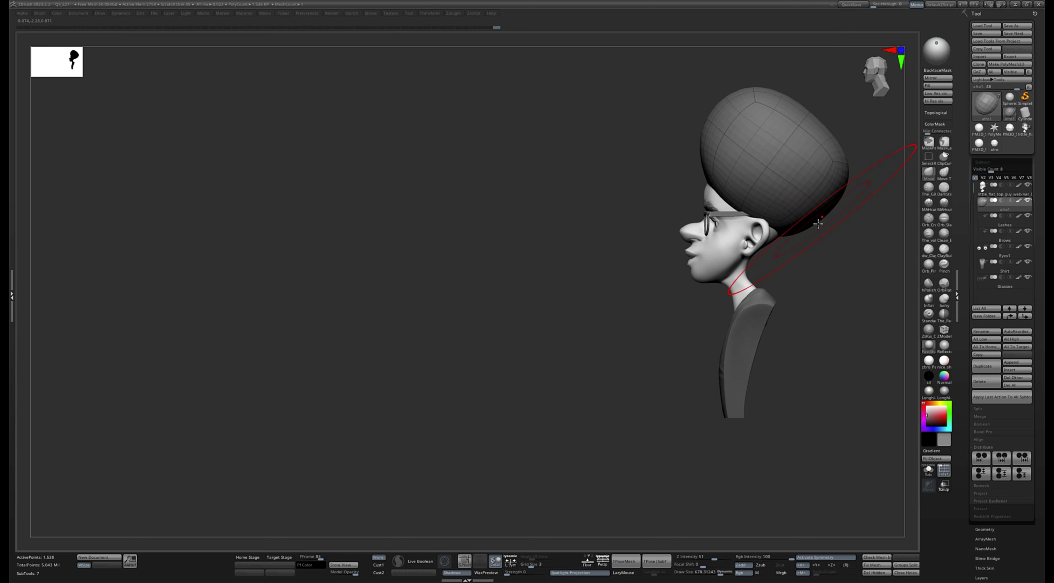
Subdivide the afro two more levels and reselect the Move brush
{"action": "left_click_drag", "start_coordinate": [830, 340], "coordinate": [708, 416]}
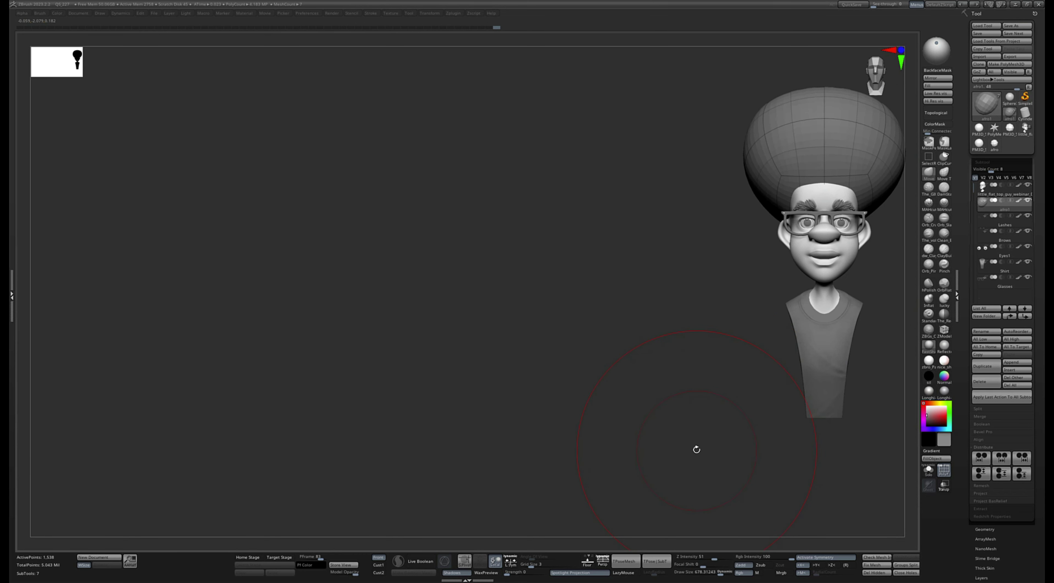
{"action": "key", "text": "ctrl+d"}
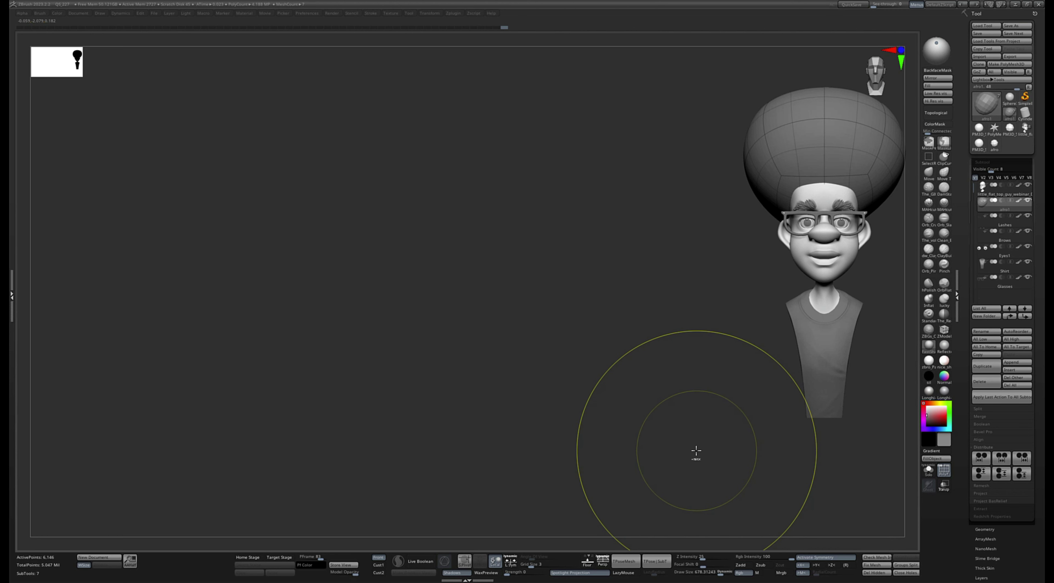
{"action": "key", "text": "b"}
{"action": "key", "text": "m"}
{"action": "key", "text": "v"}
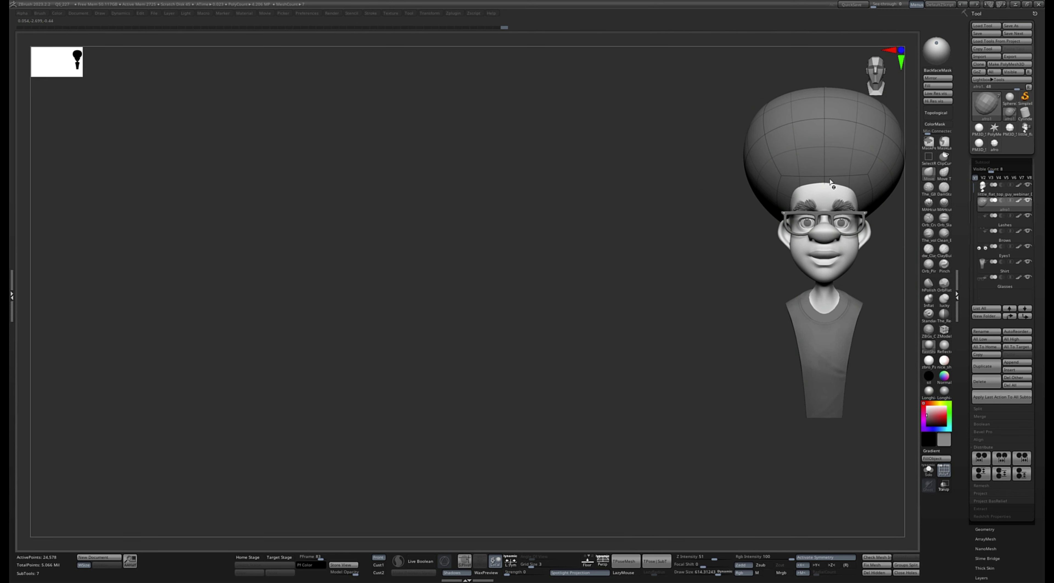
Reduce the draw size to about 446 and hide the polyframe to inspect the afro's smooth surface from behind
{"action": "key", "text": "bracketleft"}
{"action": "key", "text": "bracketleft"}
{"action": "key", "text": "bracketleft"}
{"action": "key", "text": "bracketleft"}
{"action": "key", "text": "bracketleft"}
{"action": "key", "text": "bracketleft"}
{"action": "key", "text": "bracketleft"}
{"action": "key", "text": "bracketleft"}
{"action": "key", "text": "bracketleft"}
{"action": "key", "text": "bracketleft"}
{"action": "key", "text": "shift+f"}
{"action": "mouse_move", "coordinate": [695, 434]}
{"action": "left_mouse_down"}
{"action": "mouse_move", "coordinate": [903, 461]}
{"action": "mouse_move", "coordinate": [774, 457]}
{"action": "mouse_move", "coordinate": [763, 370]}
{"action": "left_mouse_up"}
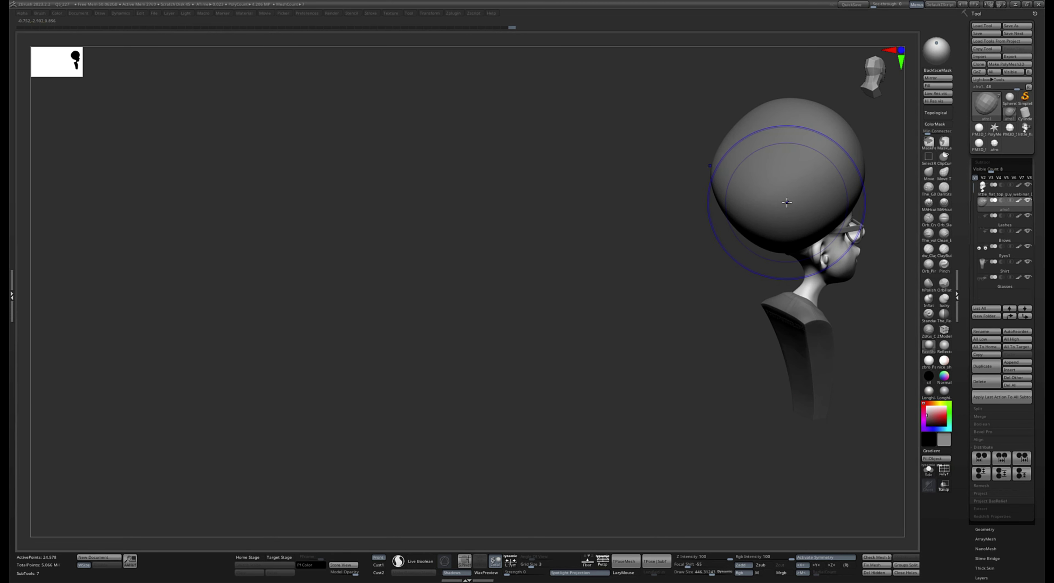
Show the polyframe, lower the afro two subdivision levels, smooth and pull in its back, and return to the highest level
{"action": "key", "text": "shift+f"}
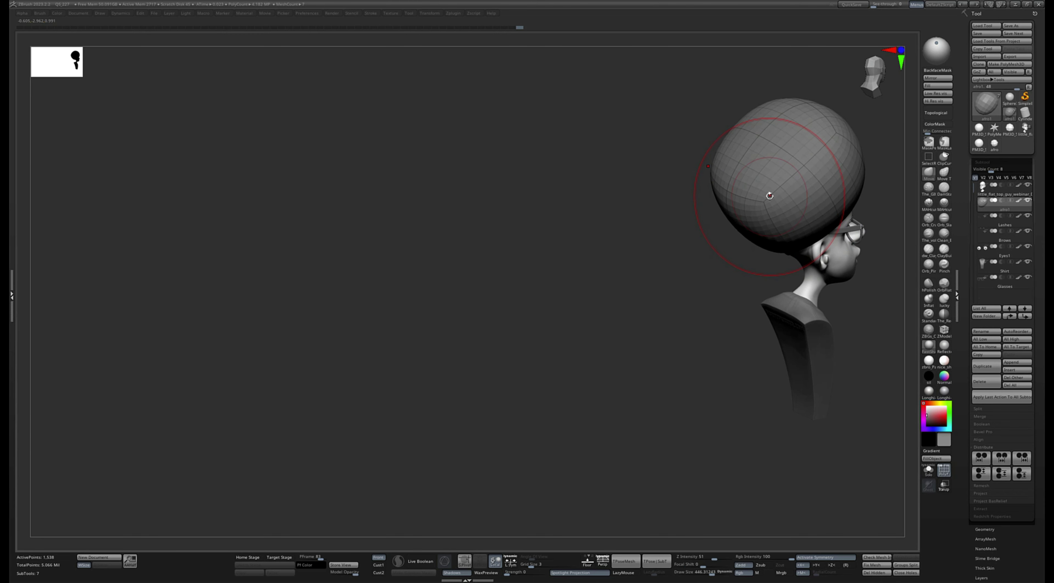
{"action": "mouse_move", "coordinate": [767, 201]}
{"action": "left_mouse_down", "text": "shift"}
{"action": "mouse_move", "coordinate": [772, 190]}
{"action": "mouse_move", "coordinate": [766, 203]}
{"action": "left_mouse_up", "text": "shift"}
{"action": "key", "text": "shift+d"}
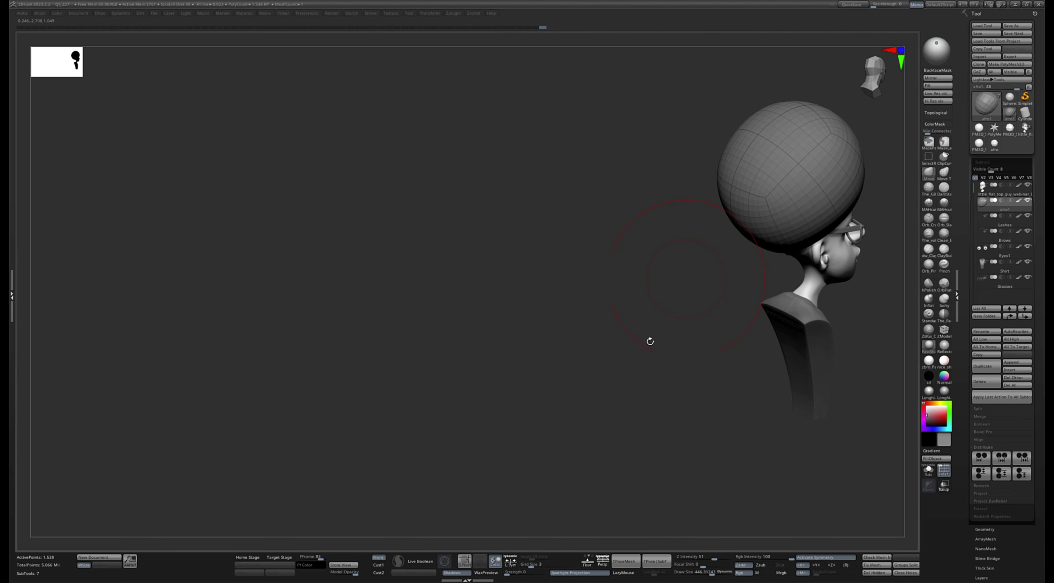
{"action": "left_click_drag", "start_coordinate": [650, 340], "coordinate": [578, 453]}
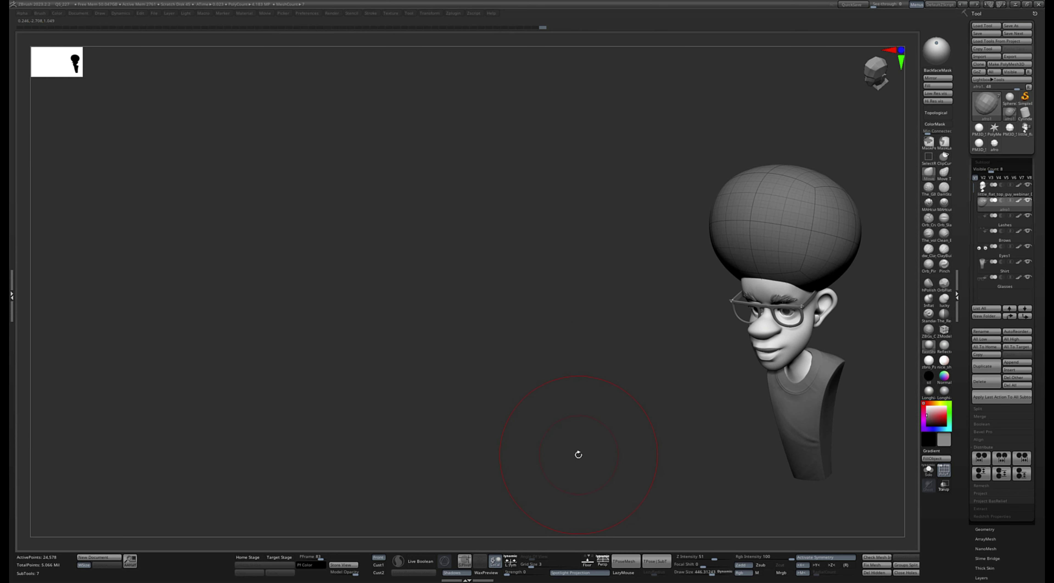
Hide the polyframe, reselect the Move brush and examine the afro on the whole bust from the front and three-quarter views
{"action": "key", "text": "shift+f"}
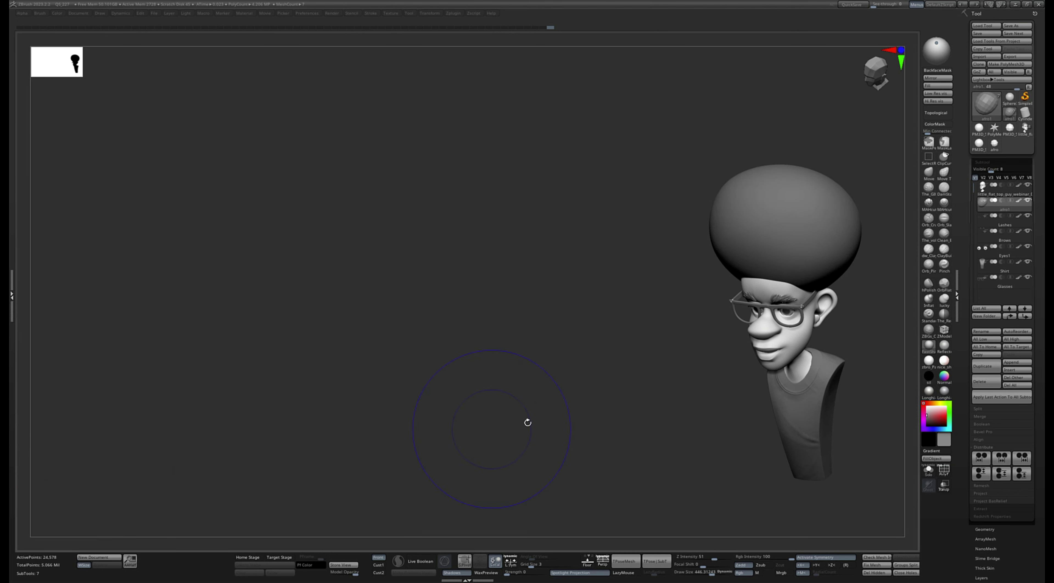
{"action": "left_click_drag", "start_coordinate": [549, 420], "coordinate": [589, 410], "text": "shift"}
{"action": "key", "text": "b"}
{"action": "key", "text": "m"}
{"action": "key", "text": "v"}
{"action": "key", "text": "f"}
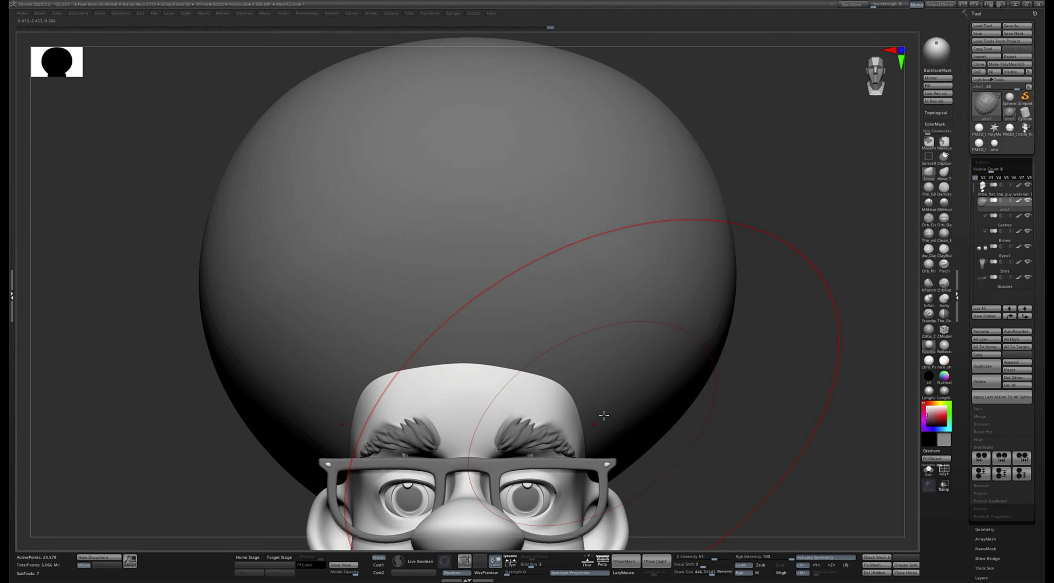
{"action": "key", "text": "f"}
{"action": "left_click_drag", "start_coordinate": [700, 396], "coordinate": [677, 428]}
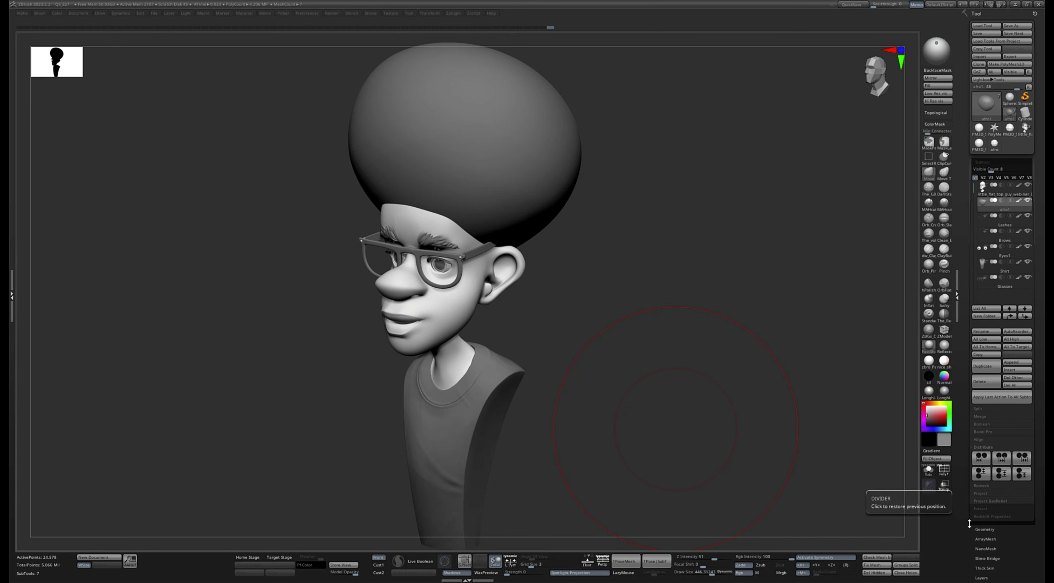
{"action": "scroll", "coordinate": [1003, 430], "scroll_direction": "down", "scroll_amount": 5}
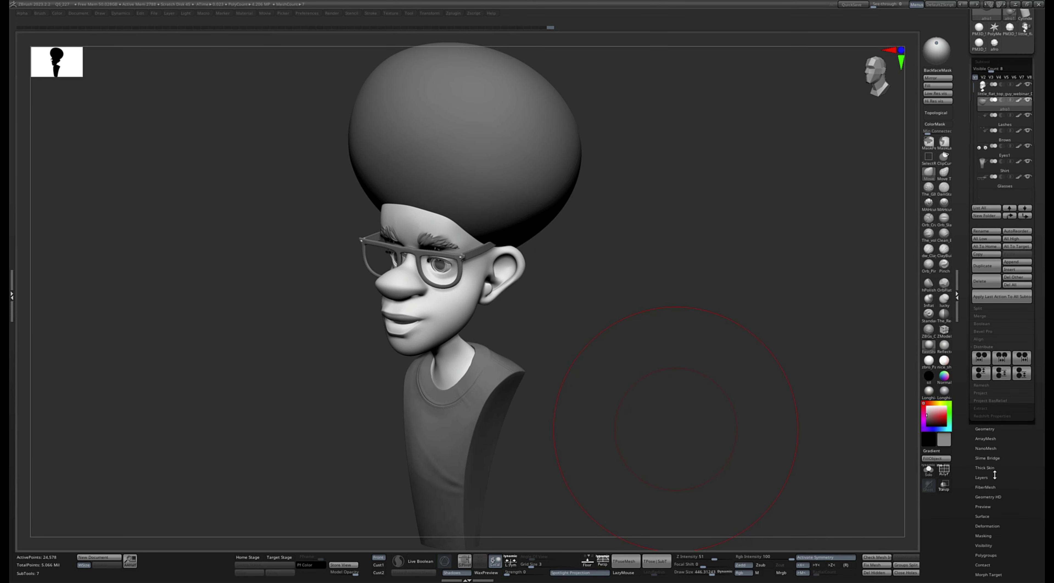
{"action": "left_click", "coordinate": [983, 515]}
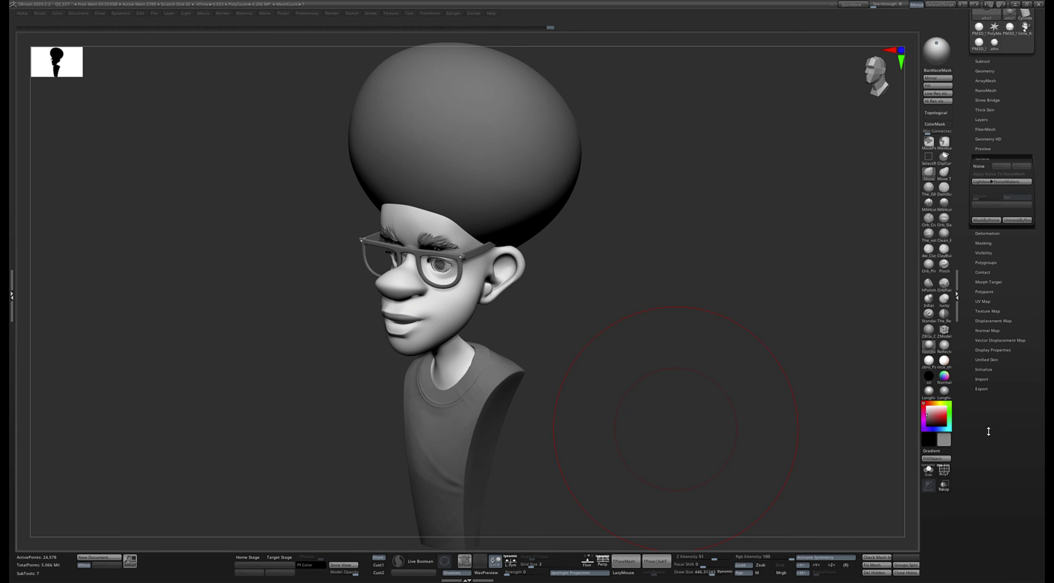
{"action": "left_click", "coordinate": [981, 166]}
{"action": "left_click", "coordinate": [974, 185]}
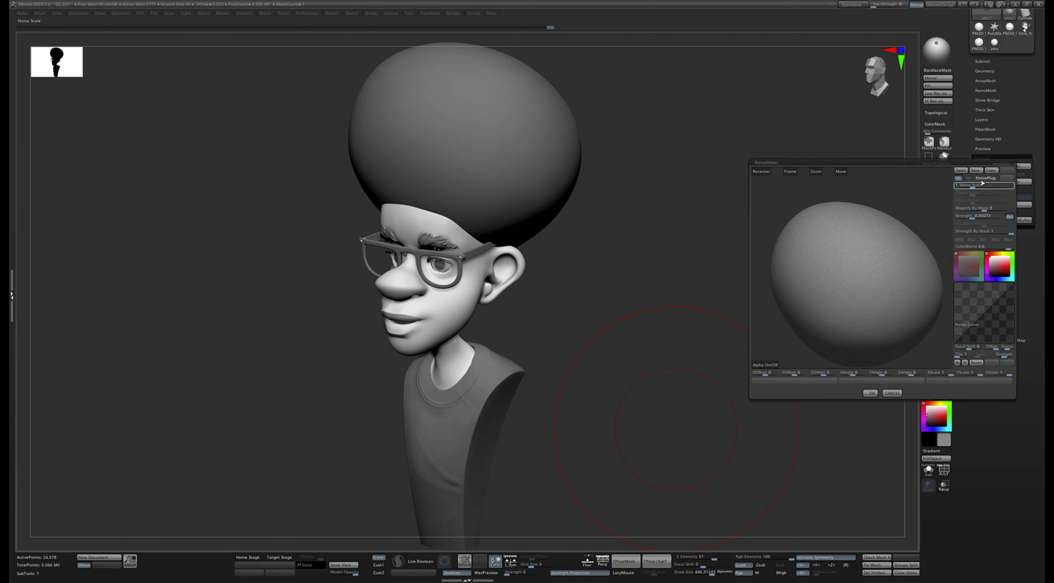
{"action": "left_click", "coordinate": [976, 186]}
{"action": "left_click_drag", "start_coordinate": [975, 186], "coordinate": [988, 187]}
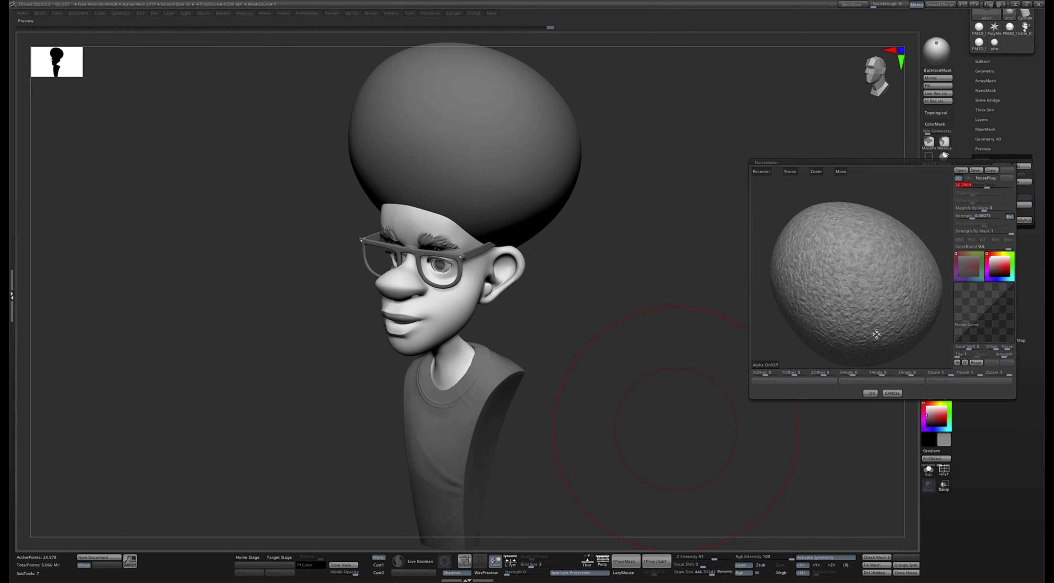
{"action": "left_click", "coordinate": [892, 393]}
Select the ClayBuildup brush, reduce its draw size to about 94 and try a circular curl stroke on the afro's front
{"action": "left_click_drag", "start_coordinate": [722, 475], "coordinate": [732, 473], "text": "shift"}
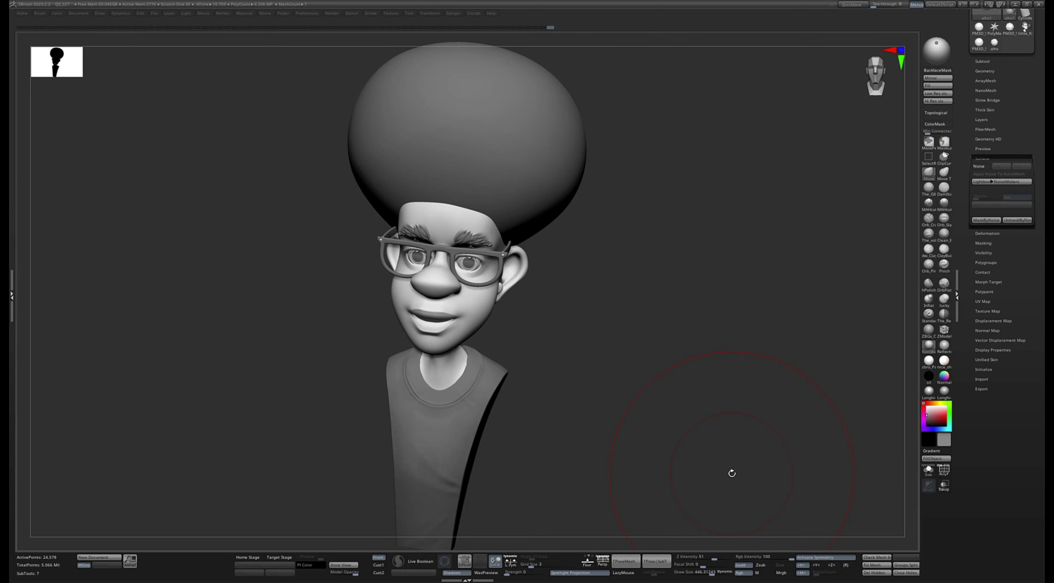
{"action": "left_click", "coordinate": [944, 249]}
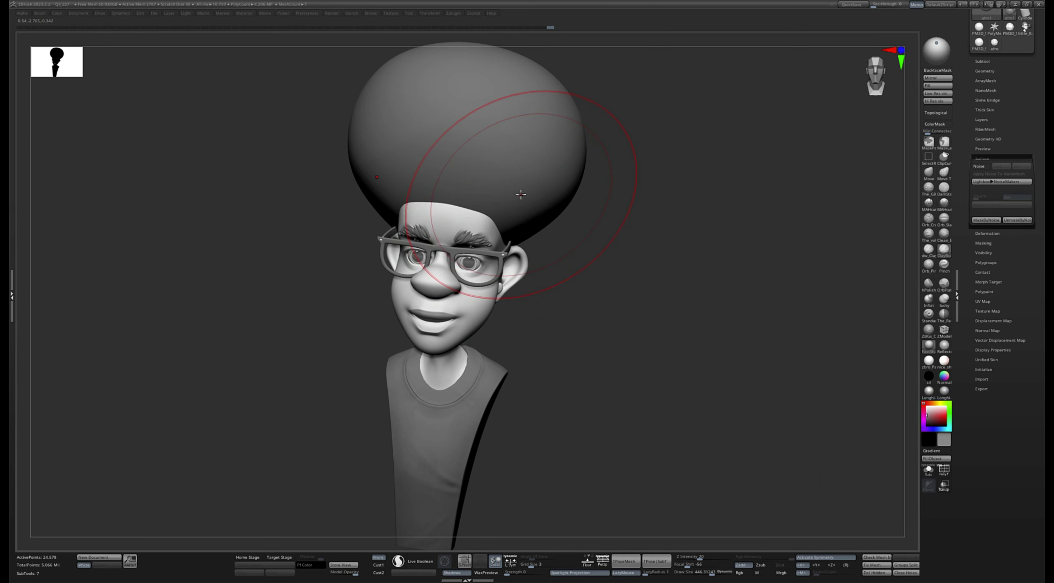
{"action": "key", "text": "bracketleft"}
{"action": "key", "text": "bracketleft"}
{"action": "key", "text": "bracketleft"}
{"action": "key", "text": "bracketleft"}
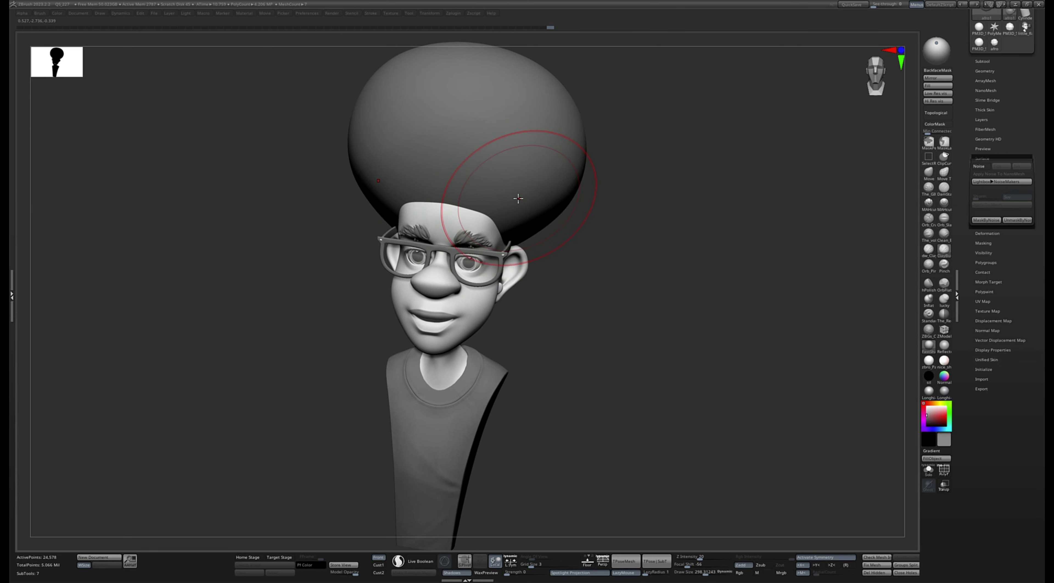
{"action": "key", "text": "bracketleft"}
{"action": "key", "text": "bracketleft"}
{"action": "left_click_drag", "start_coordinate": [500, 184], "coordinate": [497, 186]}
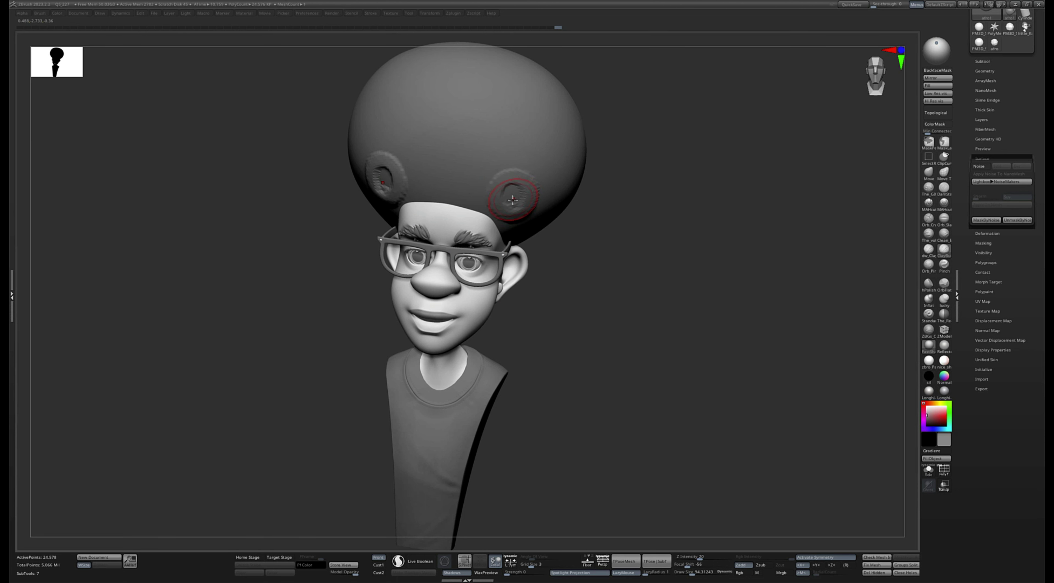
{"action": "key", "text": "ctrl+z"}
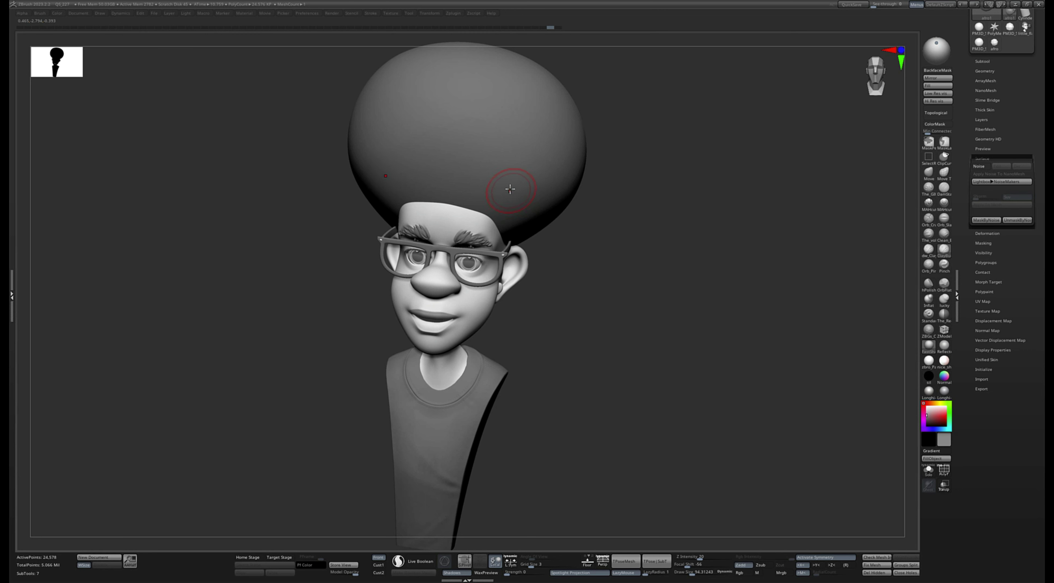
Sculpt swirling curl clumps with mirrored strokes across the front of the afro above the forehead
{"action": "mouse_move", "coordinate": [509, 207]}
{"action": "left_mouse_down"}
{"action": "mouse_move", "coordinate": [529, 181]}
{"action": "mouse_move", "coordinate": [531, 192]}
{"action": "left_mouse_up"}
{"action": "left_click_drag", "start_coordinate": [608, 157], "coordinate": [610, 129]}
{"action": "left_click_drag", "start_coordinate": [479, 187], "coordinate": [483, 206]}
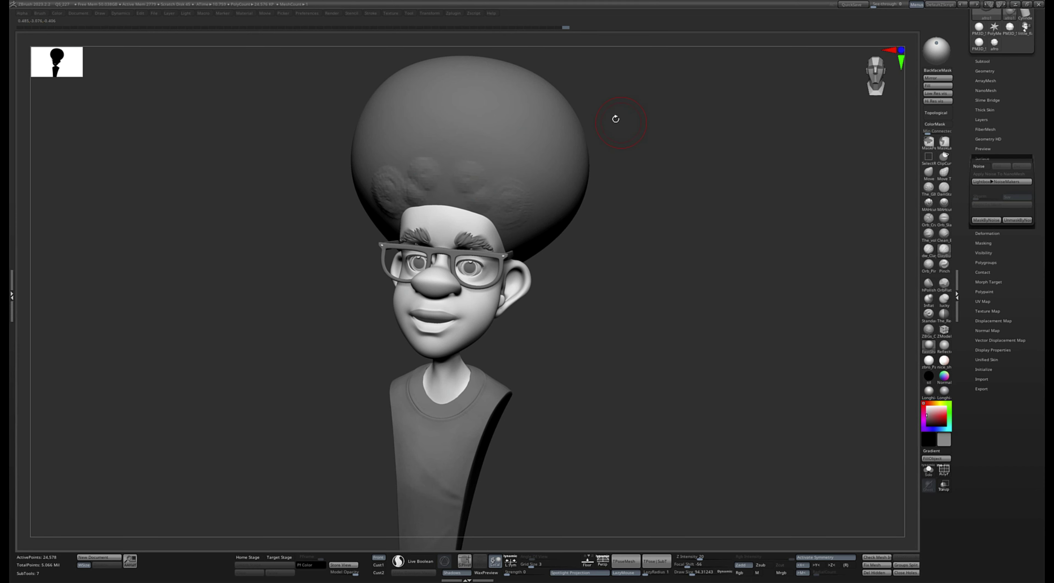
{"action": "left_click_drag", "start_coordinate": [561, 128], "coordinate": [570, 166]}
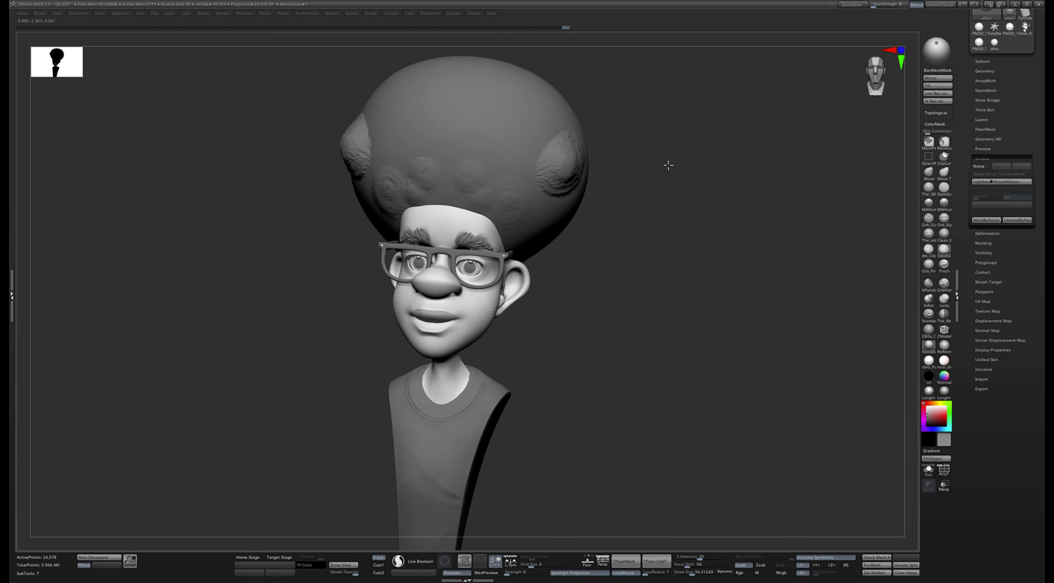
{"action": "left_click_drag", "start_coordinate": [668, 165], "coordinate": [586, 140]}
{"action": "key", "text": "ctrl+z"}
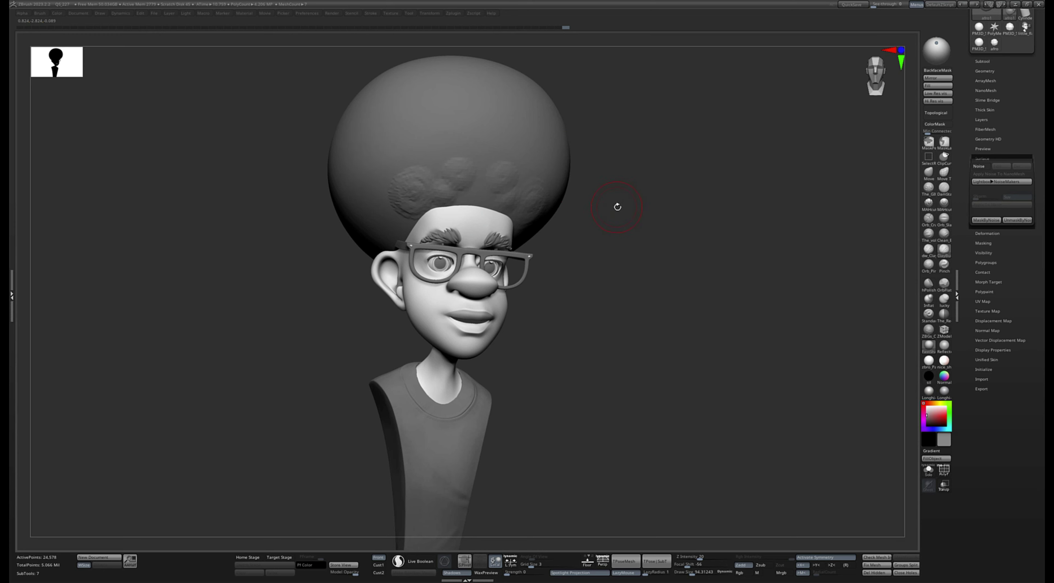
{"action": "mouse_move", "coordinate": [618, 207]}
{"action": "left_mouse_down"}
{"action": "mouse_move", "coordinate": [568, 207]}
{"action": "mouse_move", "coordinate": [584, 207]}
{"action": "mouse_move", "coordinate": [582, 196]}
{"action": "left_mouse_up"}
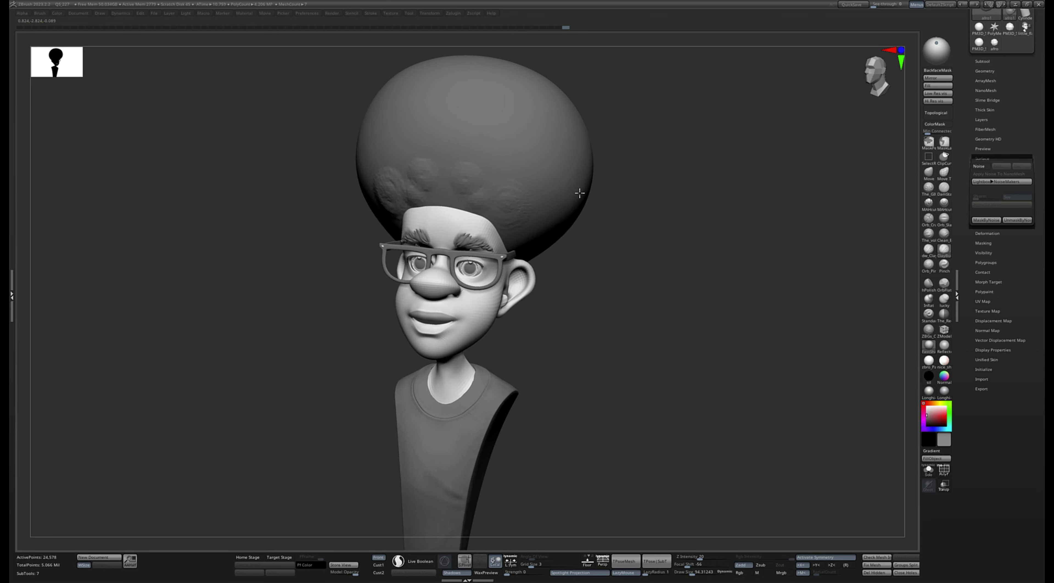
{"action": "mouse_move", "coordinate": [496, 166]}
{"action": "left_mouse_down"}
{"action": "mouse_move", "coordinate": [494, 177]}
{"action": "mouse_move", "coordinate": [522, 181]}
{"action": "left_mouse_up"}
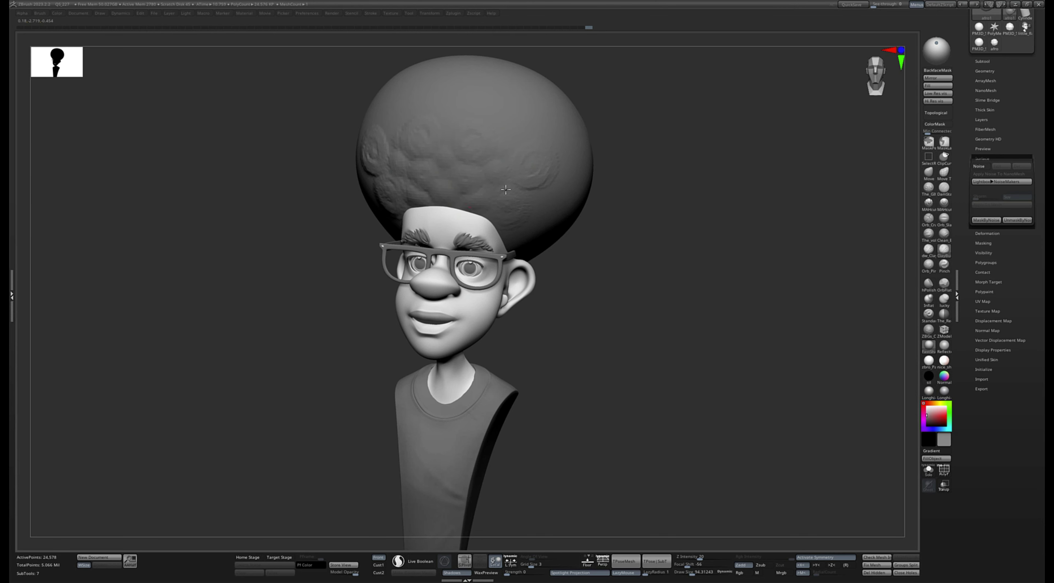
Sculpt curl clumps along the sides of the afro above the ears and along its lower edge towards the nape
{"action": "right_click_drag", "start_coordinate": [505, 189], "coordinate": [518, 233]}
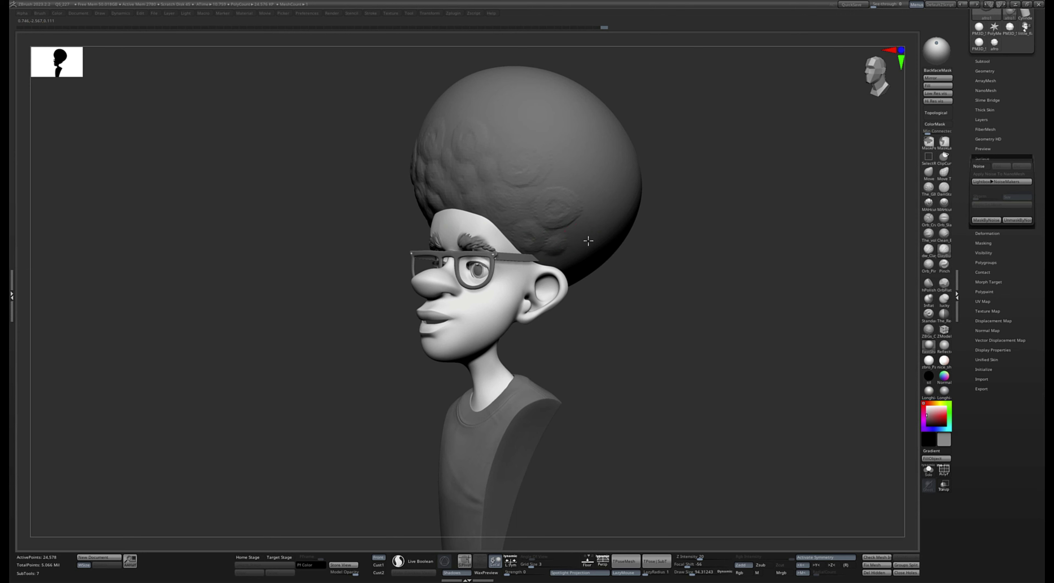
{"action": "right_click_drag", "start_coordinate": [672, 206], "coordinate": [749, 221]}
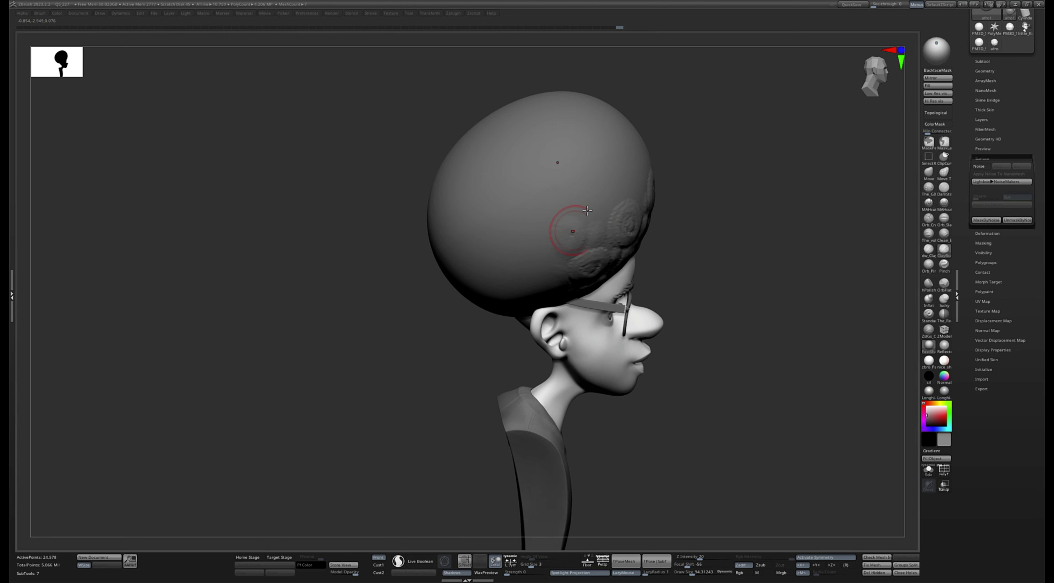
{"action": "right_click_drag", "start_coordinate": [671, 205], "coordinate": [625, 243]}
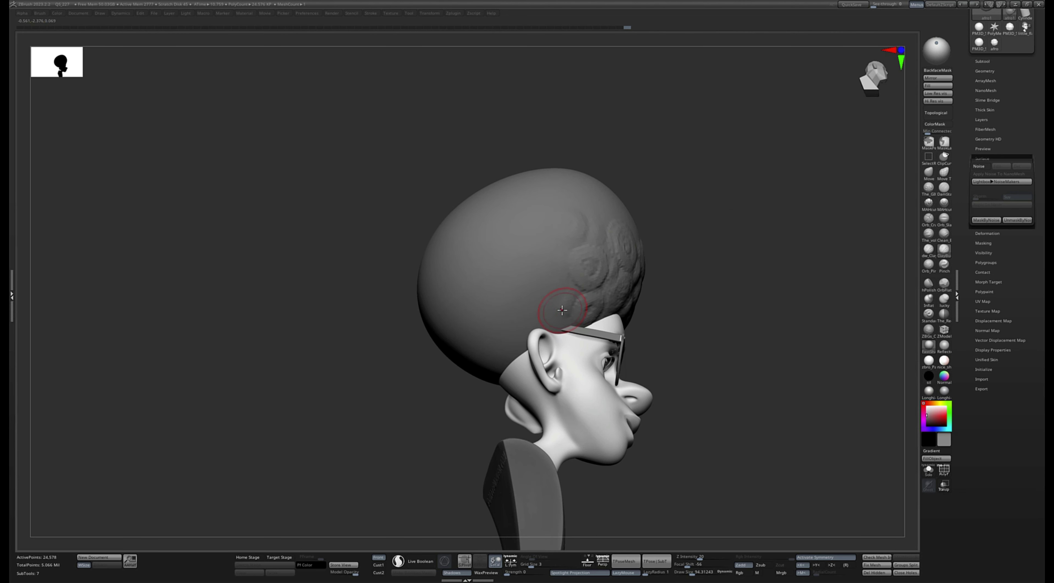
{"action": "left_click_drag", "start_coordinate": [515, 345], "coordinate": [540, 283]}
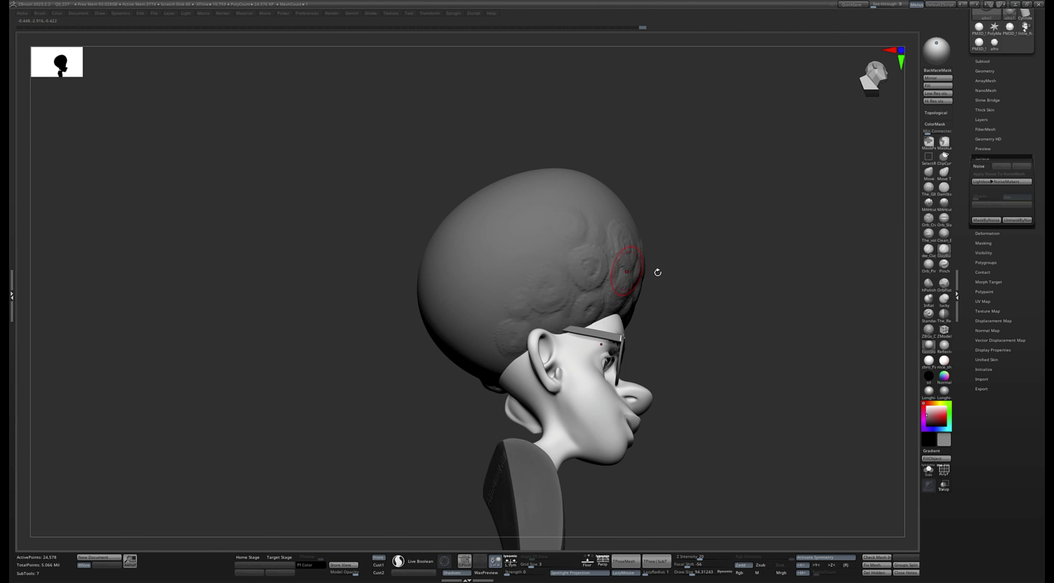
{"action": "right_click_drag", "start_coordinate": [658, 273], "coordinate": [622, 275]}
{"action": "mouse_move", "coordinate": [494, 365]}
{"action": "left_mouse_down"}
{"action": "mouse_move", "coordinate": [492, 351]}
{"action": "mouse_move", "coordinate": [494, 367]}
{"action": "mouse_move", "coordinate": [460, 382]}
{"action": "left_mouse_up"}
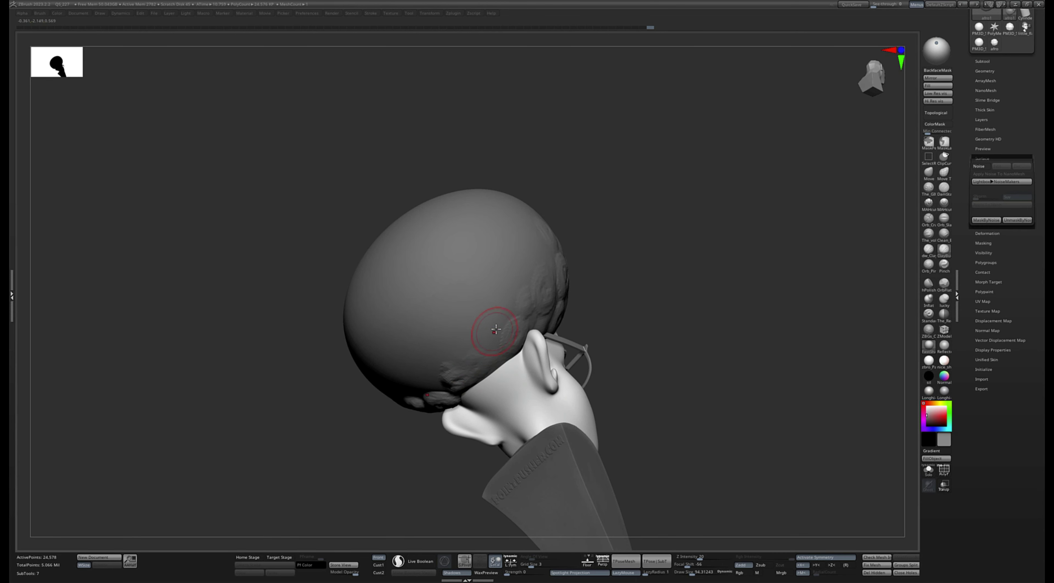
{"action": "left_click_drag", "start_coordinate": [496, 329], "coordinate": [517, 315]}
{"action": "mouse_move", "coordinate": [606, 294]}
{"action": "right_mouse_down"}
{"action": "mouse_move", "coordinate": [683, 289]}
{"action": "mouse_move", "coordinate": [626, 273]}
{"action": "right_mouse_up"}
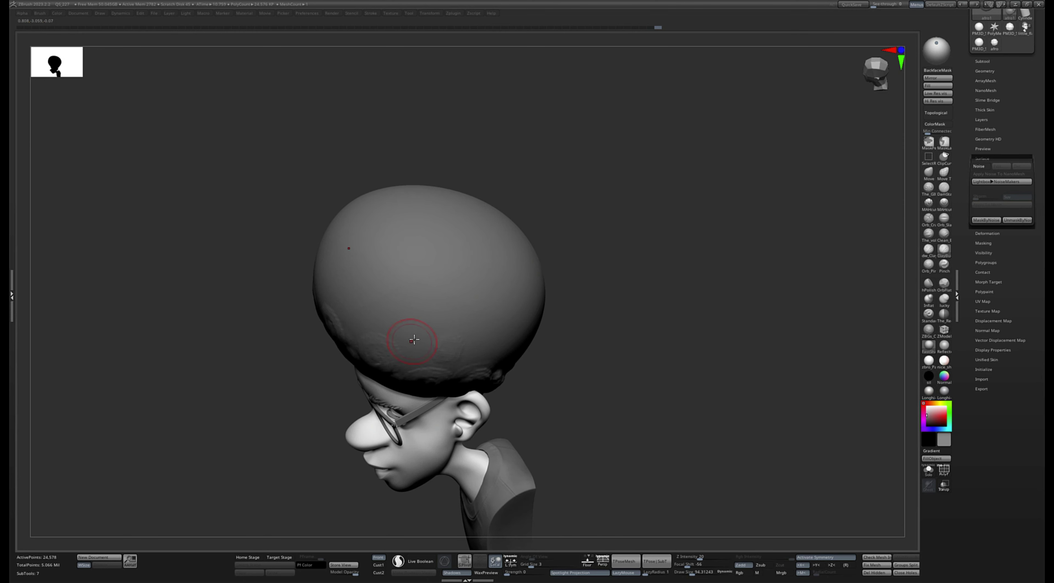
Extend the curl strokes upwards over the temple and the upper front of the afro
{"action": "left_click_drag", "start_coordinate": [418, 343], "coordinate": [426, 326]}
{"action": "mouse_move", "coordinate": [427, 324]}
{"action": "left_mouse_down"}
{"action": "mouse_move", "coordinate": [397, 304]}
{"action": "mouse_move", "coordinate": [412, 308]}
{"action": "left_mouse_up"}
{"action": "right_click_drag", "start_coordinate": [411, 308], "coordinate": [490, 229]}
{"action": "mouse_move", "coordinate": [343, 302]}
{"action": "left_mouse_down"}
{"action": "mouse_move", "coordinate": [371, 321]}
{"action": "mouse_move", "coordinate": [334, 330]}
{"action": "mouse_move", "coordinate": [338, 288]}
{"action": "mouse_move", "coordinate": [295, 287]}
{"action": "mouse_move", "coordinate": [310, 248]}
{"action": "left_mouse_up"}
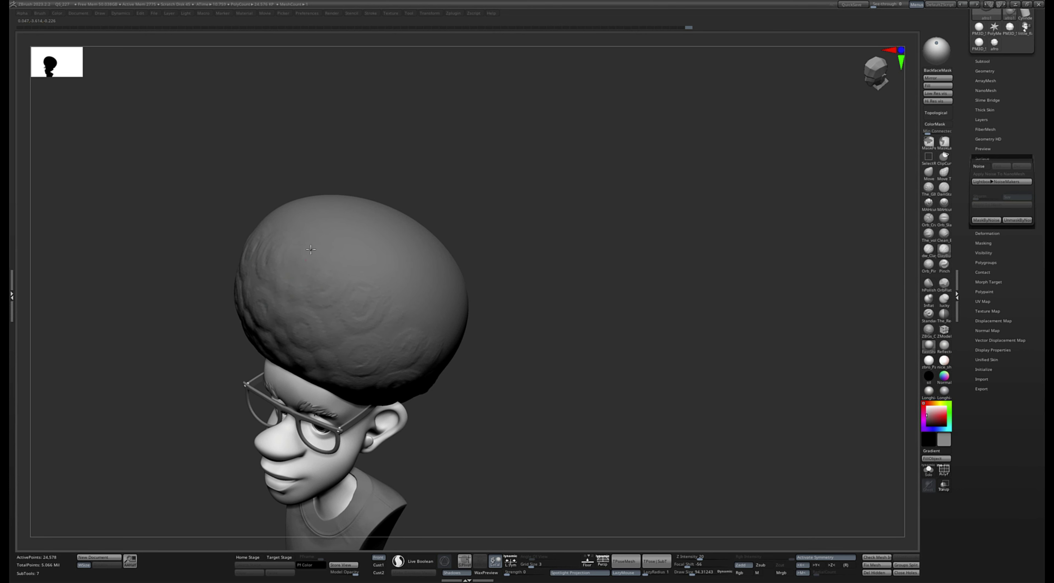
{"action": "left_click_drag", "start_coordinate": [468, 194], "coordinate": [400, 287]}
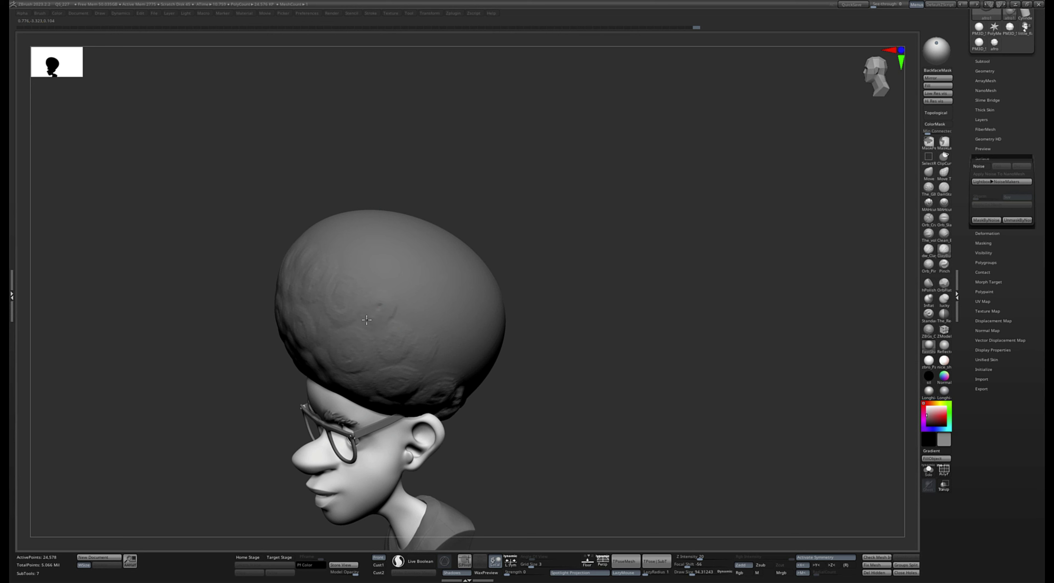
{"action": "left_click_drag", "start_coordinate": [328, 307], "coordinate": [334, 316]}
Sculpt more curl clumps on the side of the afro behind the ear and around its lower back
{"action": "left_click_drag", "start_coordinate": [503, 229], "coordinate": [491, 201]}
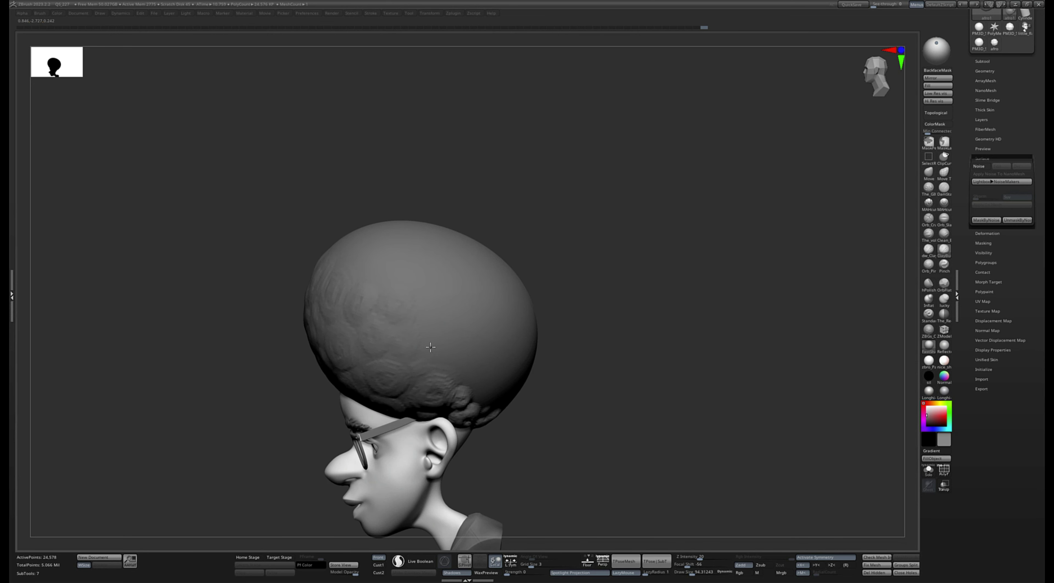
{"action": "mouse_move", "coordinate": [431, 347]}
{"action": "left_mouse_down"}
{"action": "mouse_move", "coordinate": [487, 385]}
{"action": "mouse_move", "coordinate": [493, 370]}
{"action": "mouse_move", "coordinate": [477, 356]}
{"action": "left_mouse_up"}
{"action": "left_click_drag", "start_coordinate": [614, 287], "coordinate": [550, 305]}
{"action": "mouse_move", "coordinate": [527, 399]}
{"action": "left_mouse_down"}
{"action": "mouse_move", "coordinate": [532, 378]}
{"action": "mouse_move", "coordinate": [551, 405]}
{"action": "left_mouse_up"}
{"action": "right_click_drag", "start_coordinate": [673, 348], "coordinate": [610, 361]}
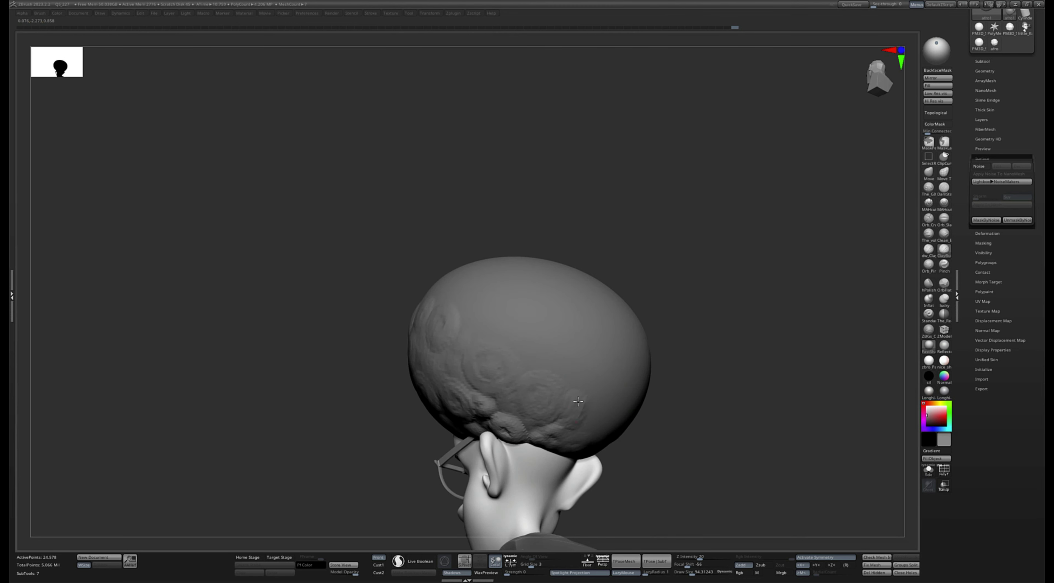
{"action": "right_click_drag", "start_coordinate": [580, 418], "coordinate": [592, 414]}
{"action": "left_click_drag", "start_coordinate": [592, 414], "coordinate": [573, 416]}
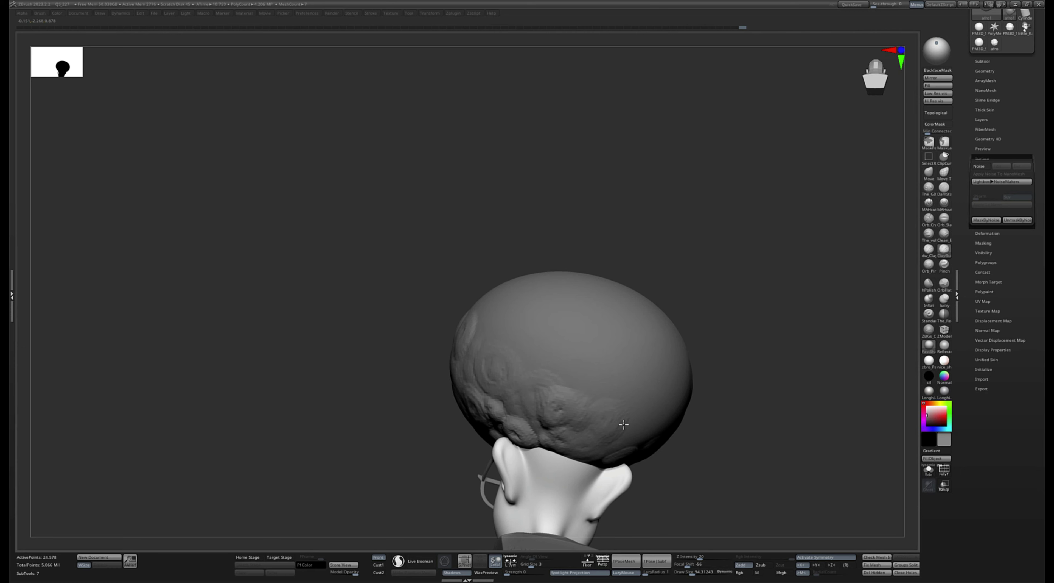
{"action": "right_click_drag", "start_coordinate": [742, 375], "coordinate": [745, 421]}
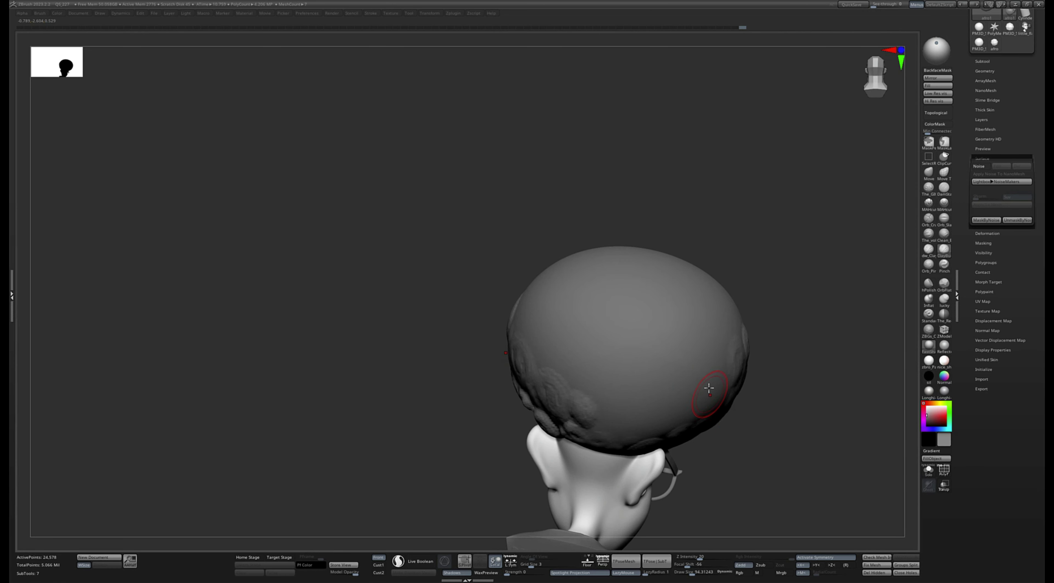
{"action": "mouse_move", "coordinate": [706, 378]}
{"action": "left_mouse_down"}
{"action": "mouse_move", "coordinate": [669, 425]}
{"action": "mouse_move", "coordinate": [701, 404]}
{"action": "left_mouse_up"}
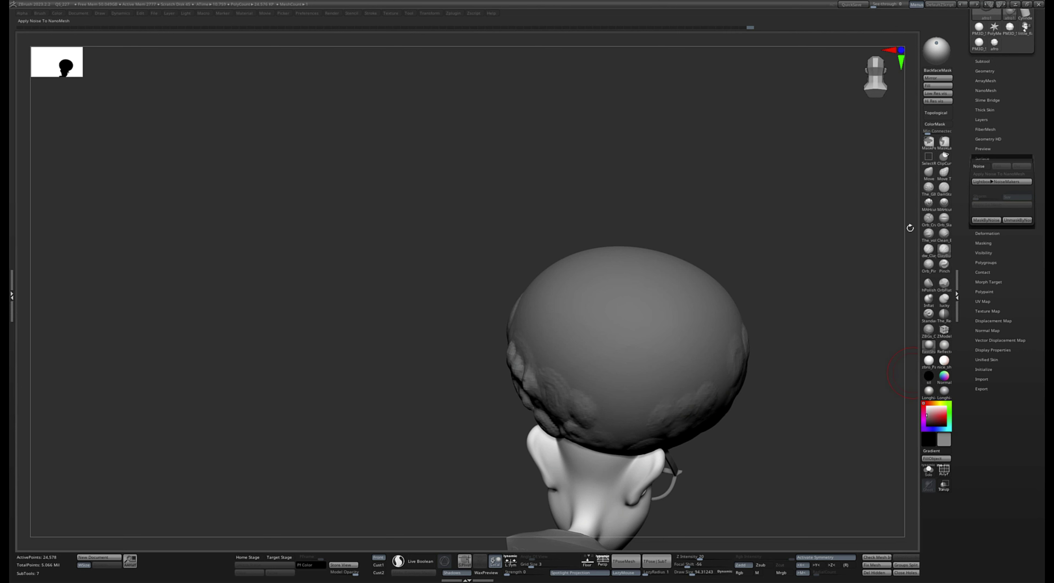
Lower the afro to its coarsest subdivision level, reselect the ClayBuildup brush and raise the mesh to one level below the highest
{"action": "key", "text": "shift+d"}
{"action": "key", "text": "shift+d"}
{"action": "key", "text": "shift+d"}
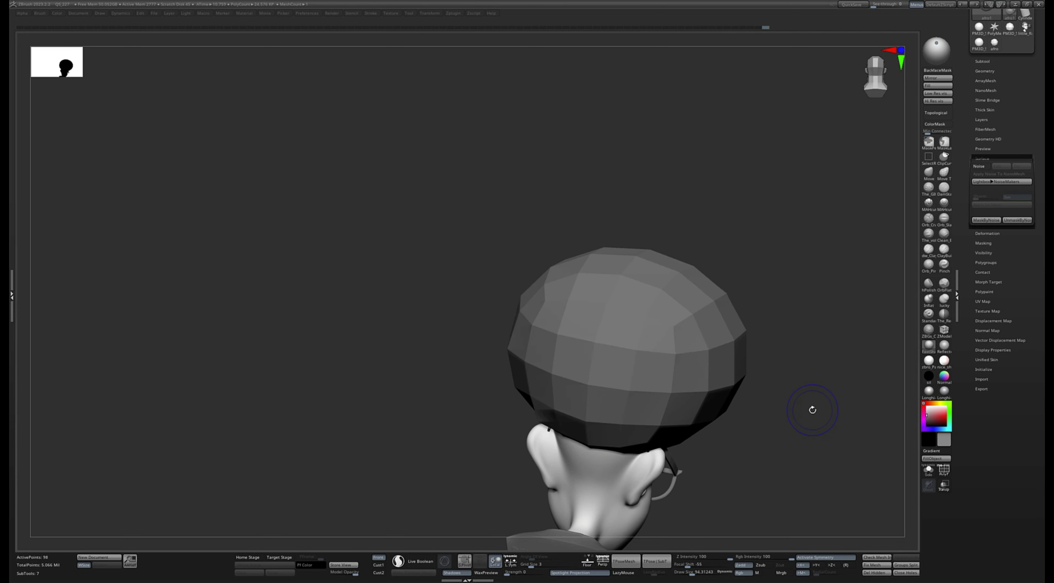
{"action": "key", "text": "shift+d"}
{"action": "left_click_drag", "start_coordinate": [813, 411], "coordinate": [756, 470]}
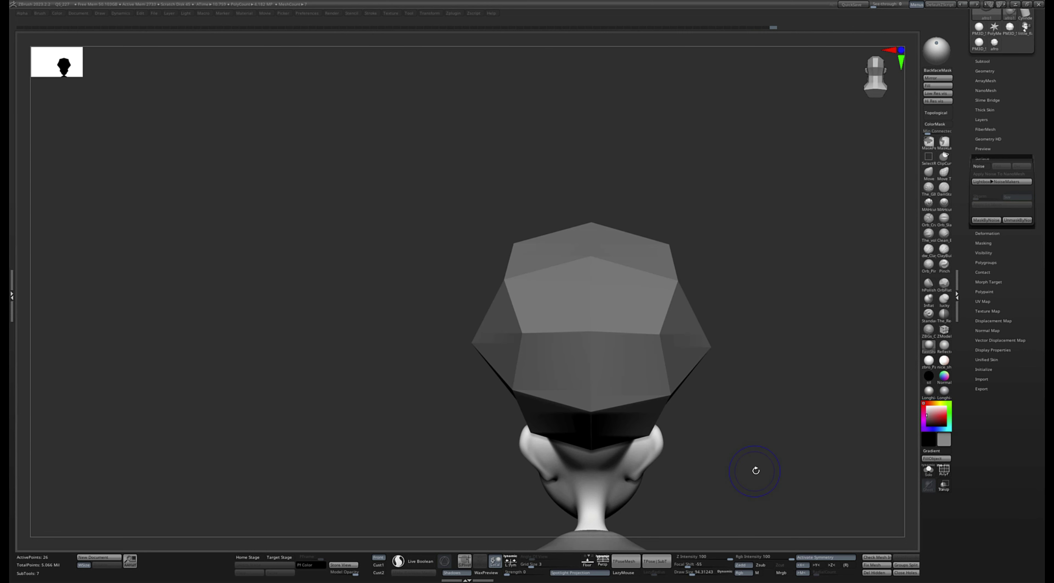
{"action": "key", "text": "b"}
{"action": "key", "text": "c"}
{"action": "key", "text": "b"}
{"action": "key", "text": "ctrl+d"}
{"action": "key", "text": "ctrl+d"}
{"action": "key", "text": "ctrl+d"}
{"action": "key", "text": "ctrl+d"}
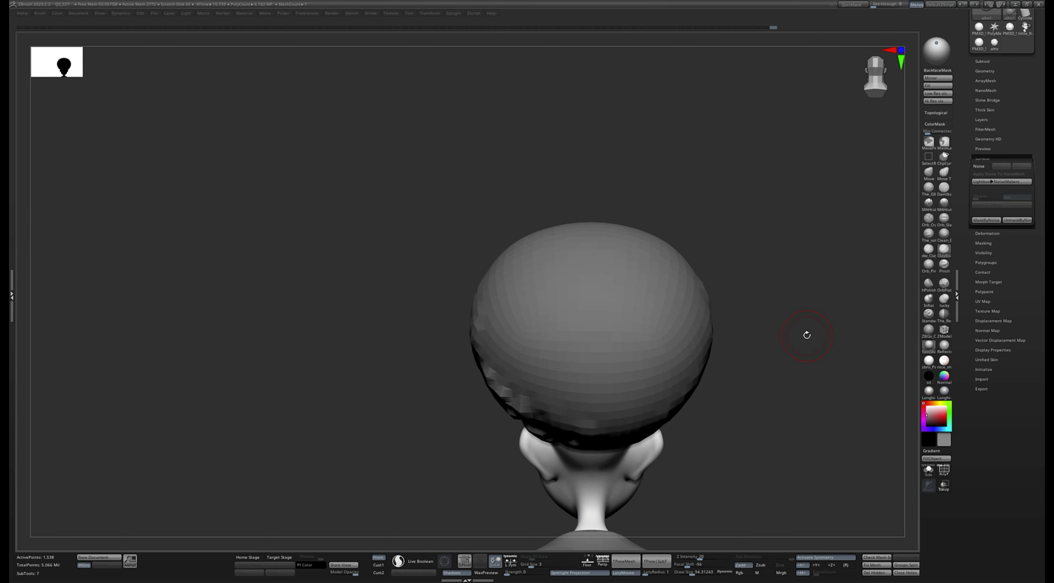
Delete the afro's lower and higher subdivision levels and restore its left-right symmetry with Smart ReSym
{"action": "left_click", "coordinate": [991, 72]}
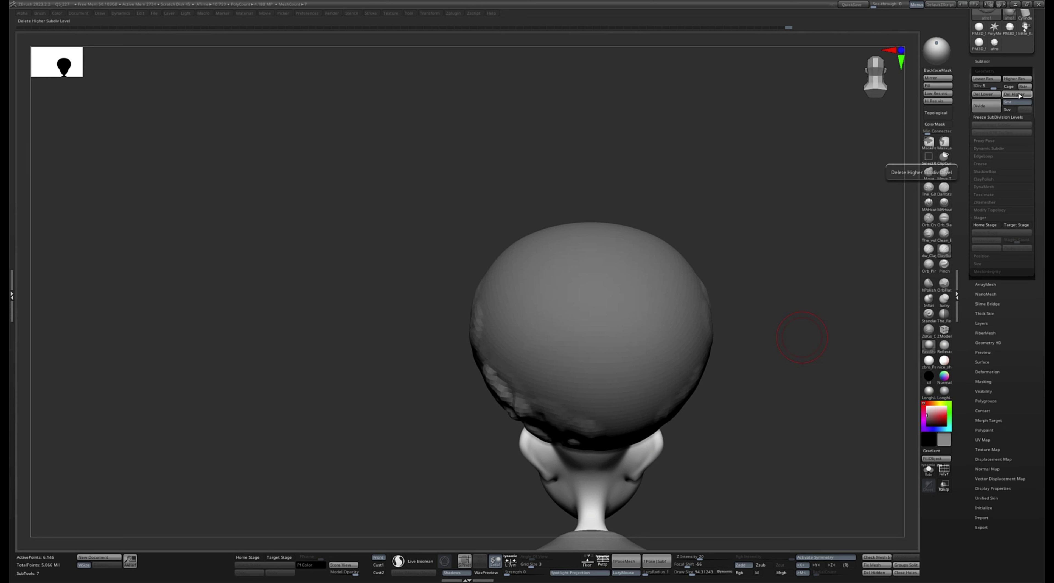
{"action": "left_click", "coordinate": [986, 94]}
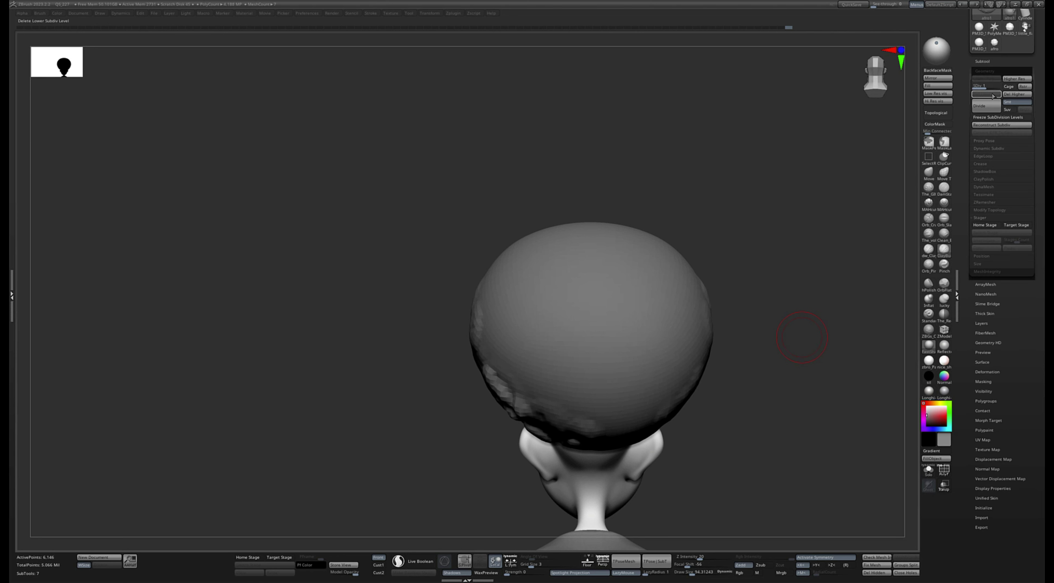
{"action": "left_click", "coordinate": [1018, 95]}
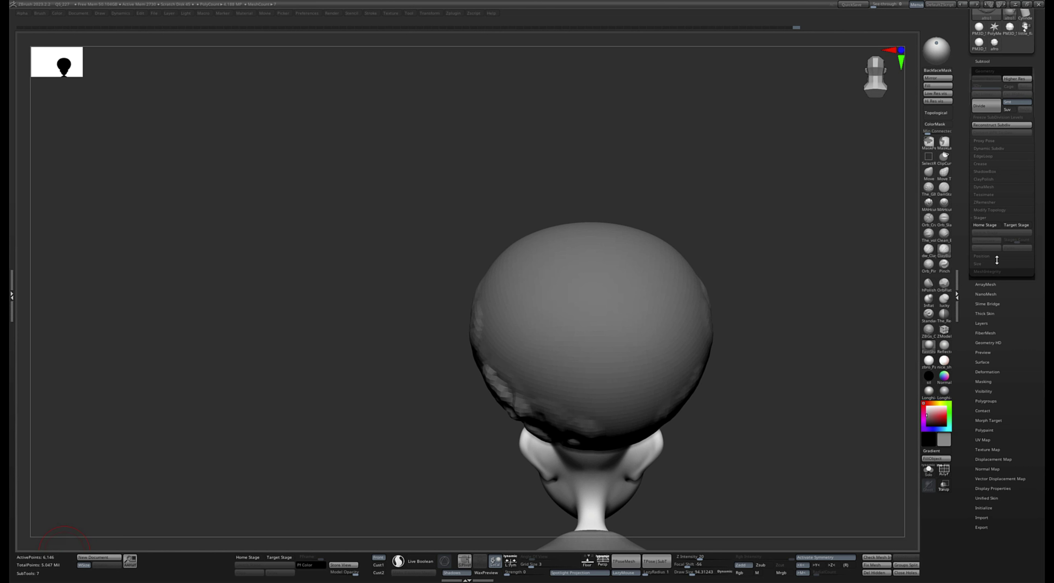
{"action": "left_click", "coordinate": [988, 372]}
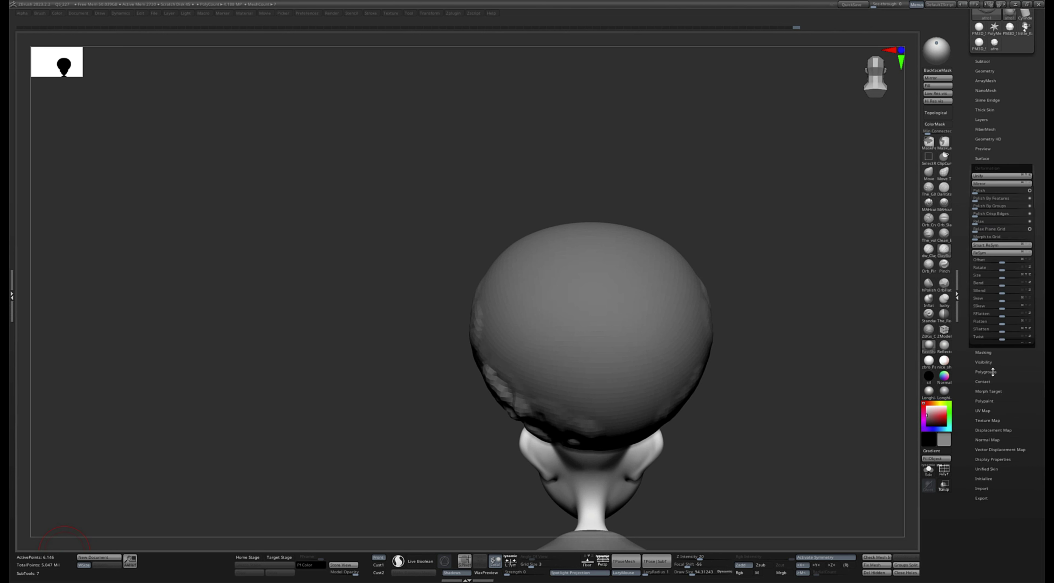
{"action": "left_click", "coordinate": [999, 247]}
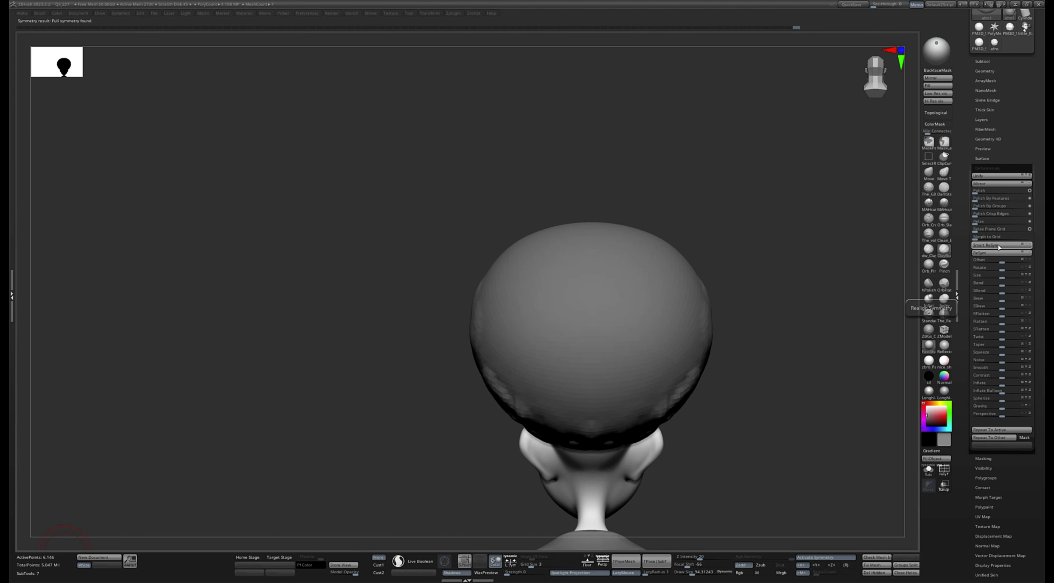
Reconstruct the afro's lower subdivision levels down to its coarsest mesh
{"action": "left_click_drag", "start_coordinate": [727, 450], "coordinate": [812, 447]}
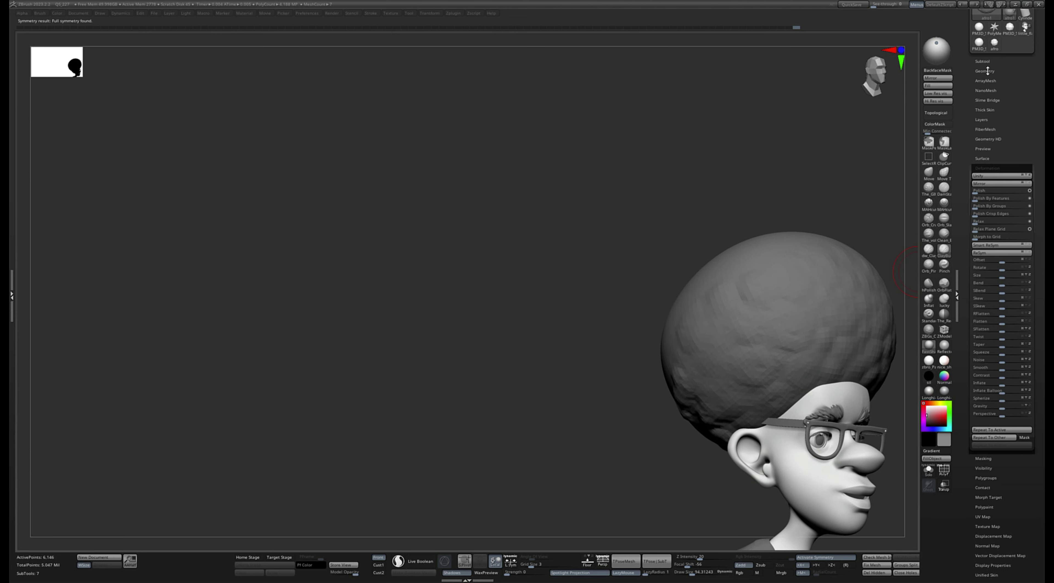
{"action": "left_click", "coordinate": [986, 61]}
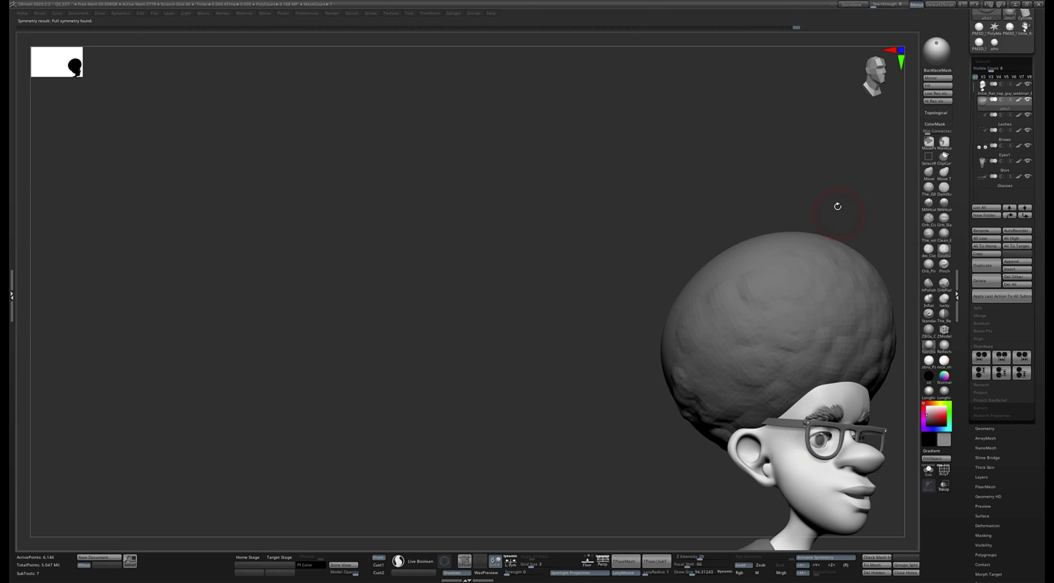
{"action": "left_click_drag", "start_coordinate": [835, 204], "coordinate": [816, 208]}
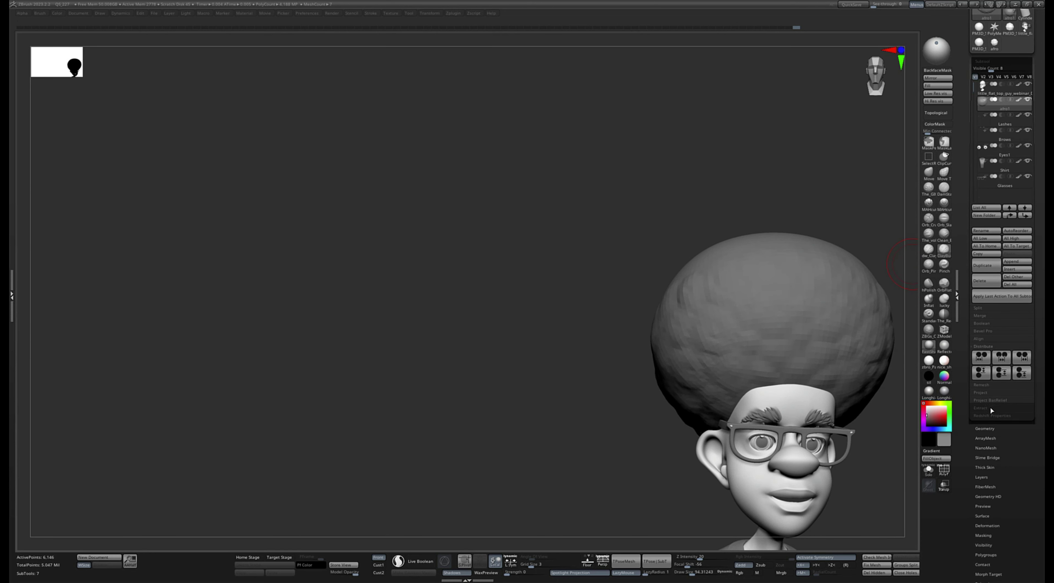
{"action": "left_click", "coordinate": [989, 428]}
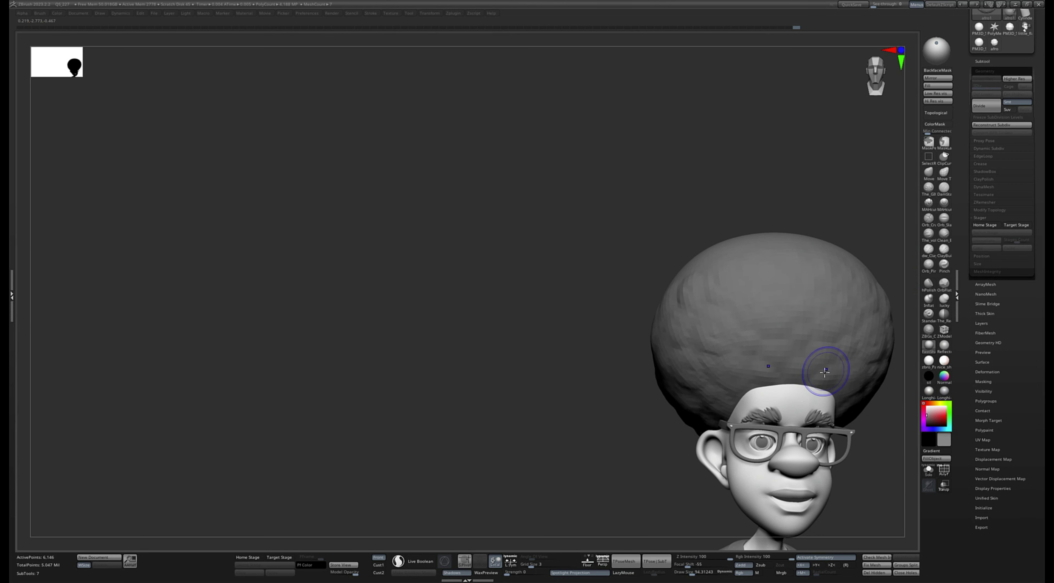
{"action": "key", "text": "shift+f"}
{"action": "key", "text": "shift+f"}
{"action": "left_click", "coordinate": [998, 125]}
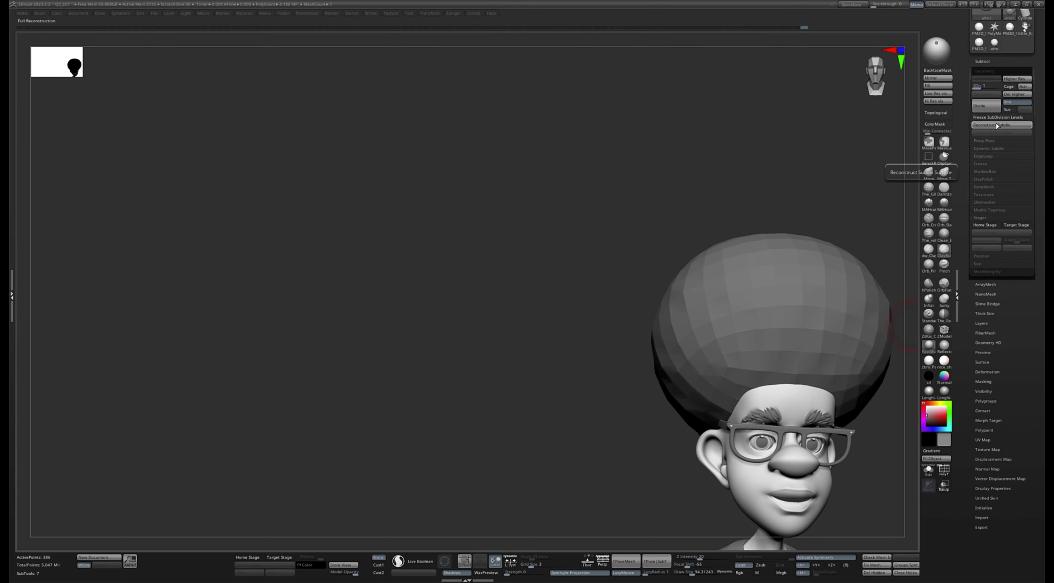
{"action": "left_click", "coordinate": [999, 126]}
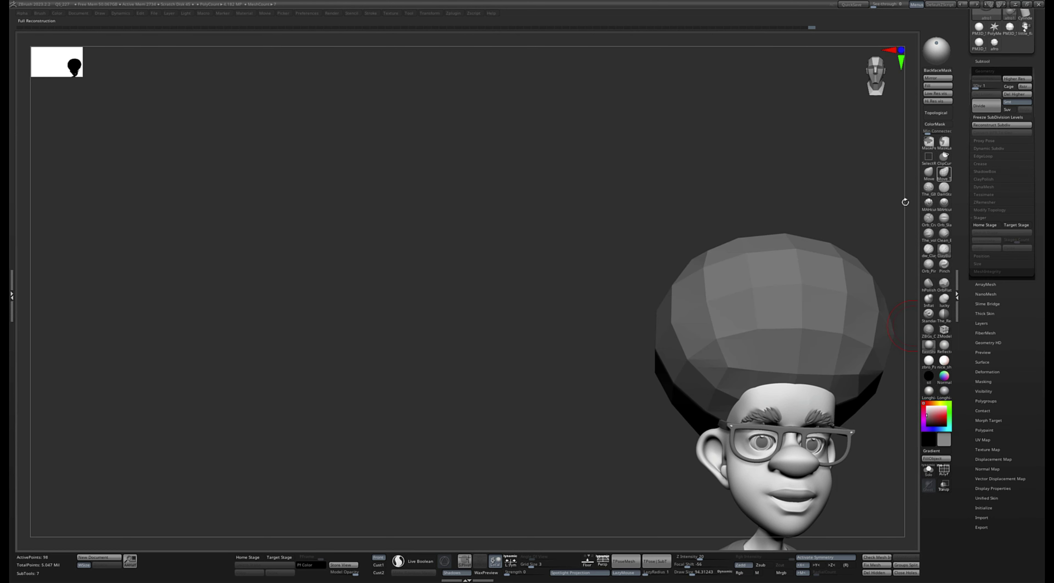
Reselect the ClayBuildup brush and raise the afro back to subdivision level 4
{"action": "left_click_drag", "start_coordinate": [590, 458], "coordinate": [591, 460], "text": "shift"}
{"action": "key", "text": "b"}
{"action": "key", "text": "c"}
{"action": "key", "text": "b"}
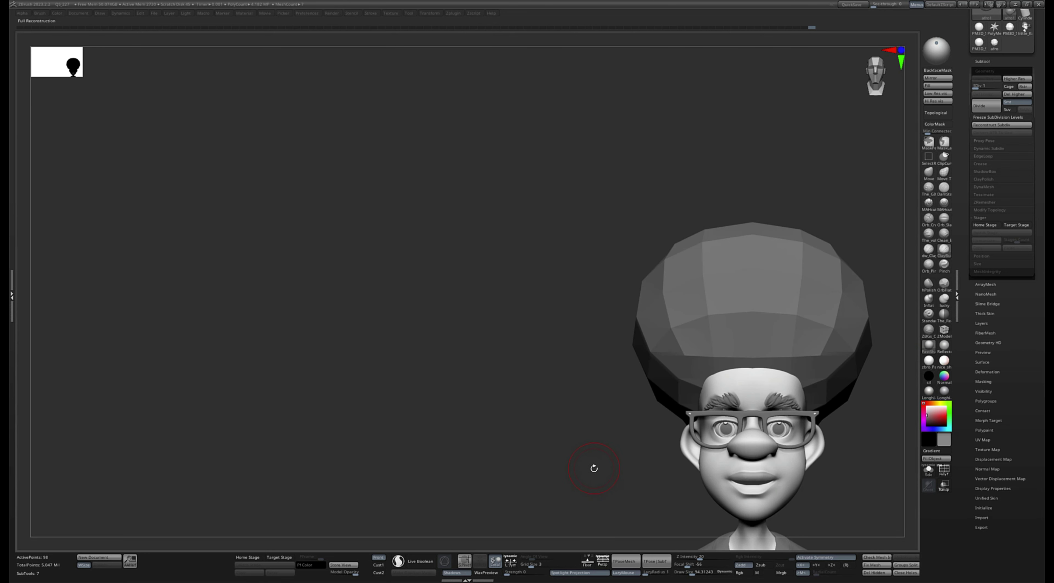
{"action": "key", "text": "d"}
{"action": "key", "text": "d"}
{"action": "key", "text": "d"}
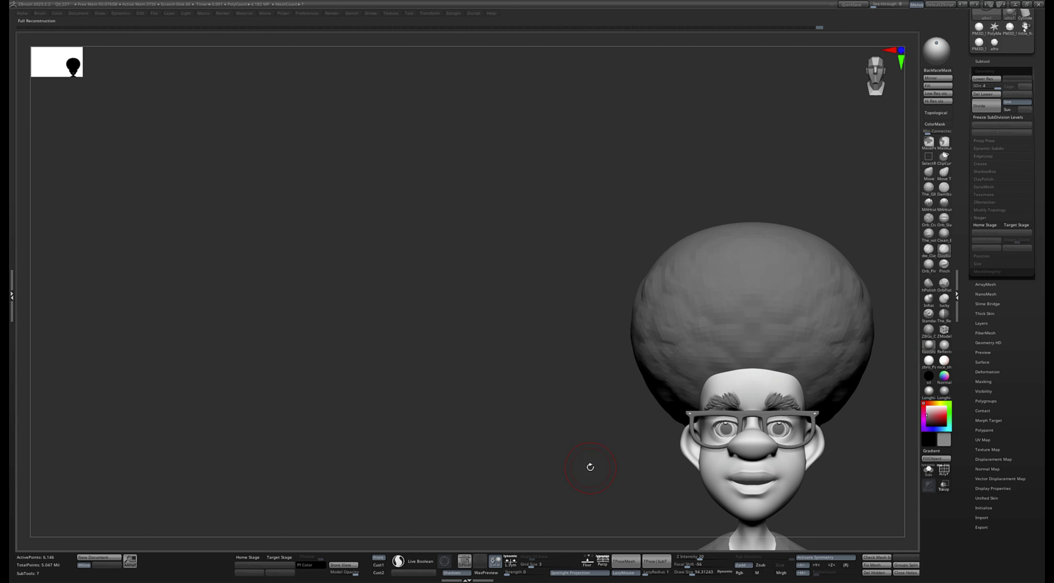
Check the afro's polyframe up close and divide the mesh once more to subdivision level 5
{"action": "left_click", "coordinate": [993, 273]}
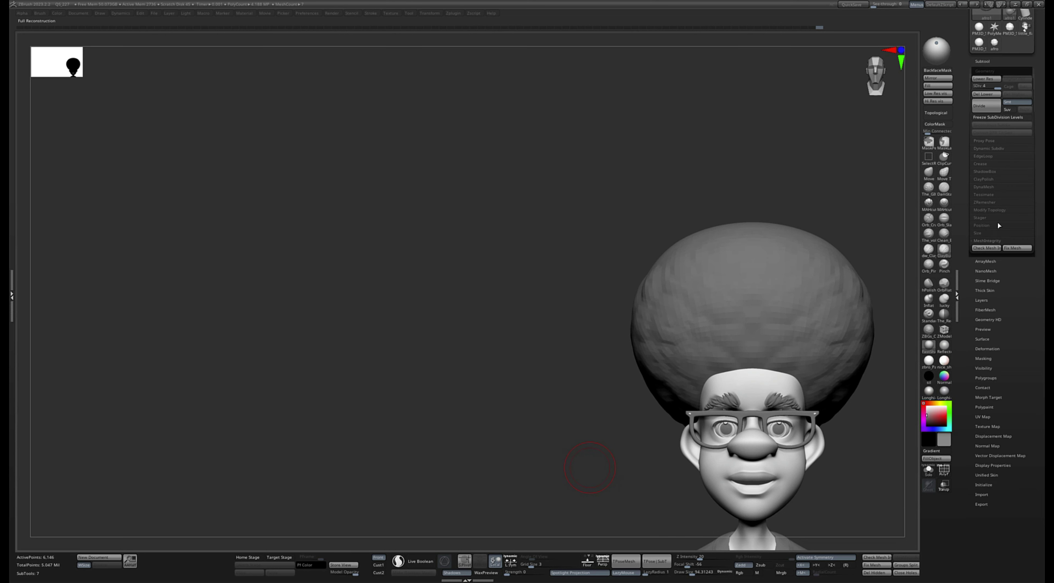
{"action": "left_click", "coordinate": [1000, 210]}
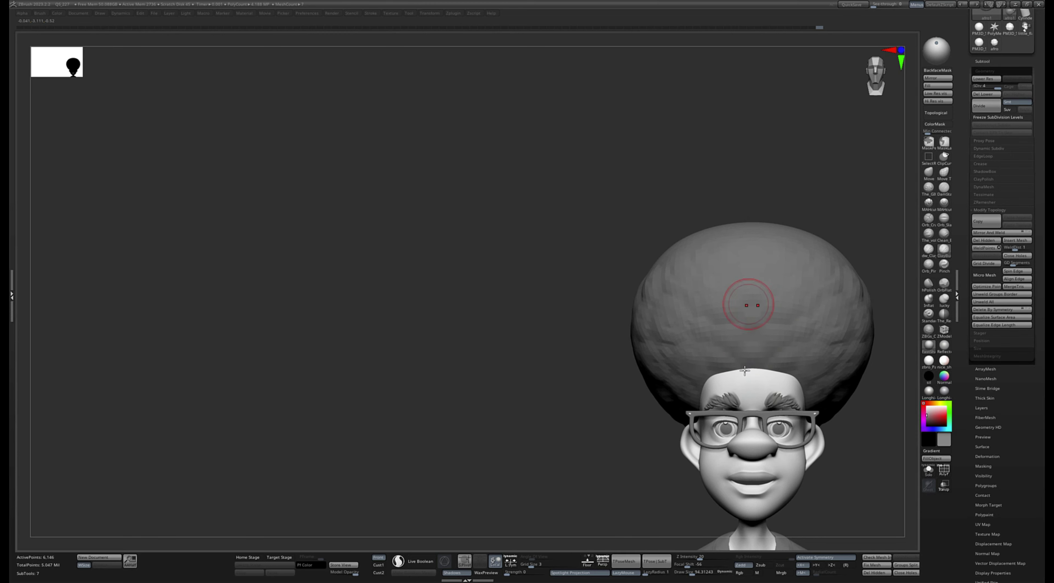
{"action": "key", "text": "shift+f"}
{"action": "mouse_move", "coordinate": [631, 482]}
{"action": "left_mouse_down"}
{"action": "mouse_move", "coordinate": [649, 483]}
{"action": "mouse_move", "coordinate": [633, 475]}
{"action": "left_mouse_up"}
{"action": "key", "text": "f"}
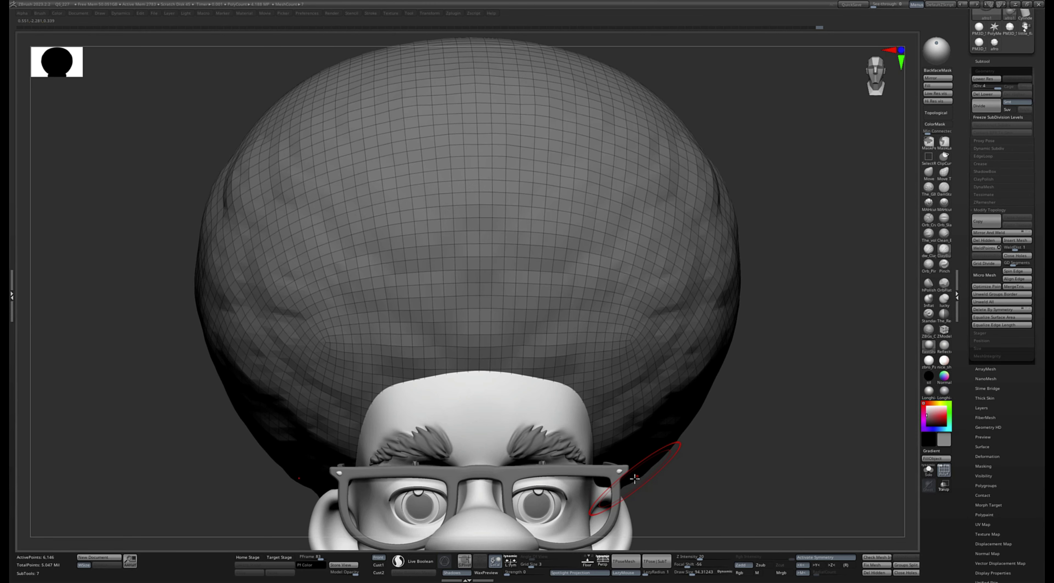
{"action": "key", "text": "ctrl+d"}
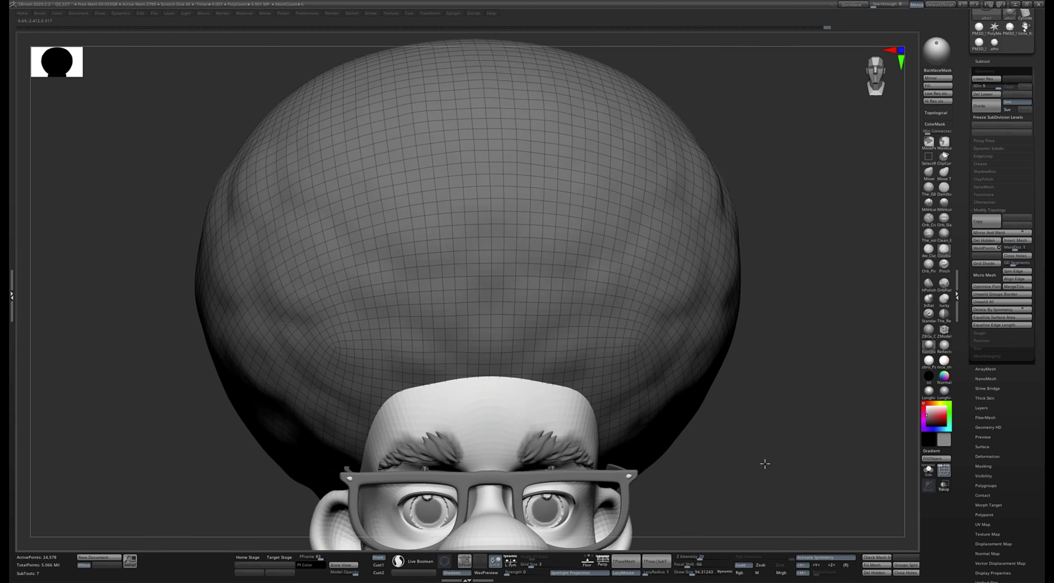
Sculpt symmetrical curl clumps across the lower back of the afro with ClayBuildup
{"action": "mouse_move", "coordinate": [765, 463]}
{"action": "left_mouse_down"}
{"action": "mouse_move", "coordinate": [807, 463]}
{"action": "mouse_move", "coordinate": [774, 454]}
{"action": "left_mouse_up"}
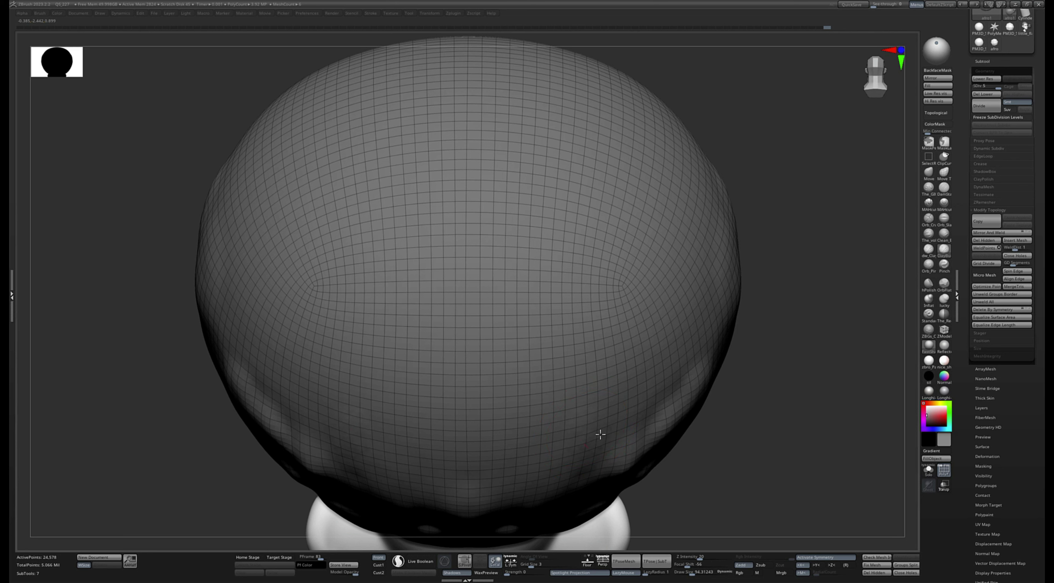
{"action": "left_click_drag", "start_coordinate": [600, 435], "coordinate": [586, 417]}
{"action": "left_click_drag", "start_coordinate": [527, 465], "coordinate": [531, 426]}
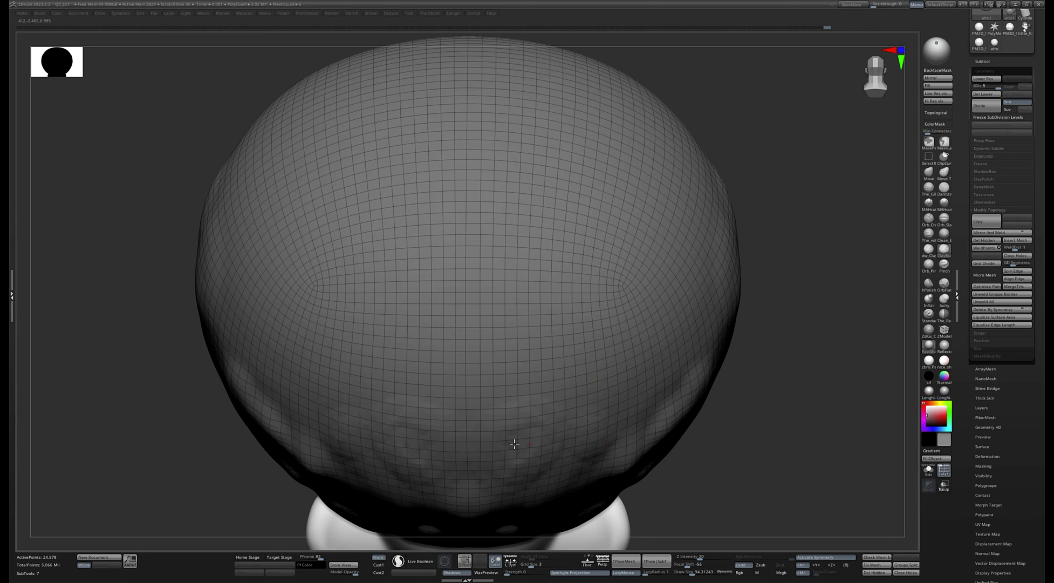
{"action": "mouse_move", "coordinate": [634, 384]}
{"action": "left_mouse_down"}
{"action": "mouse_move", "coordinate": [666, 371]}
{"action": "mouse_move", "coordinate": [655, 348]}
{"action": "left_mouse_up"}
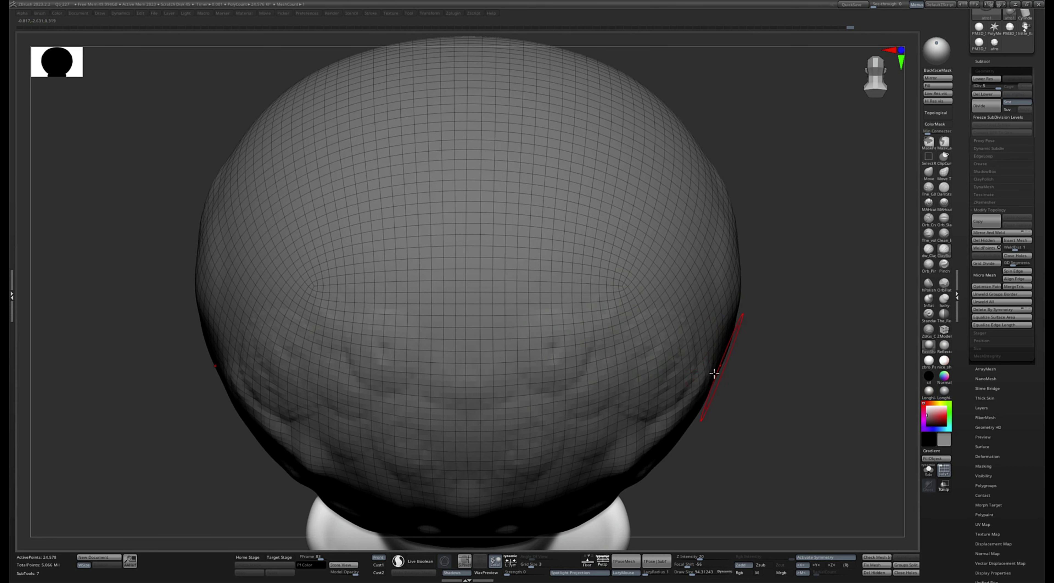
Hide the wireframe and extend the curl strokes around the rear side of the afro above the ear
{"action": "key", "text": "shift+f"}
{"action": "left_click_drag", "start_coordinate": [769, 306], "coordinate": [692, 267]}
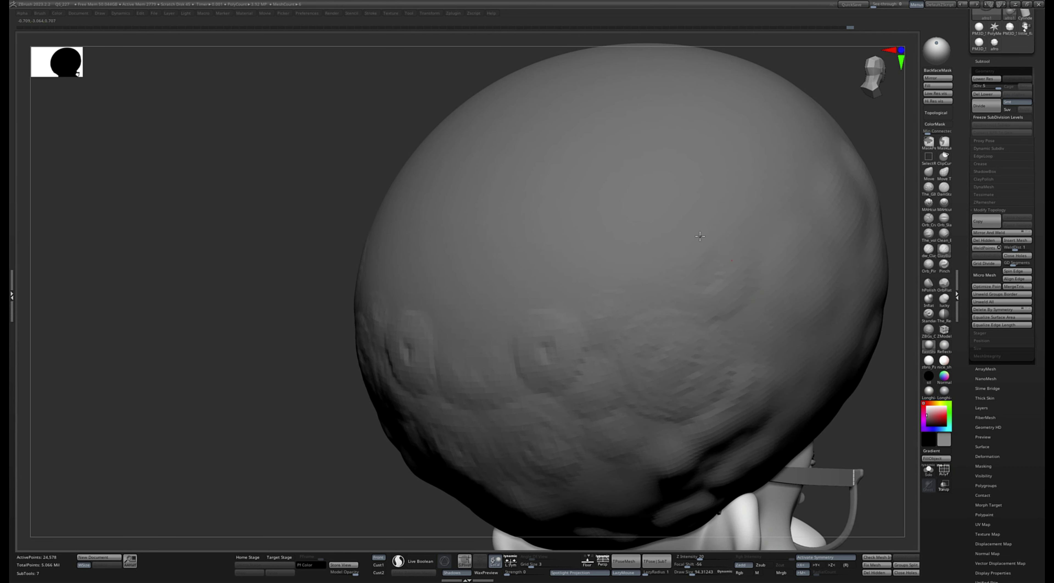
{"action": "mouse_move", "coordinate": [763, 317]}
{"action": "left_mouse_down"}
{"action": "mouse_move", "coordinate": [789, 328]}
{"action": "mouse_move", "coordinate": [797, 313]}
{"action": "left_mouse_up"}
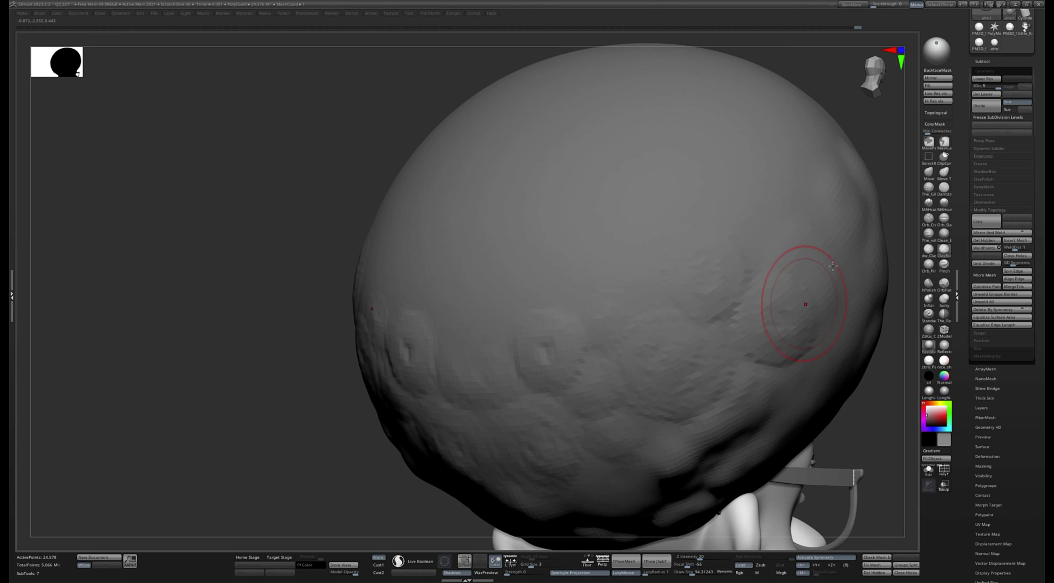
{"action": "left_click_drag", "start_coordinate": [840, 279], "coordinate": [854, 352]}
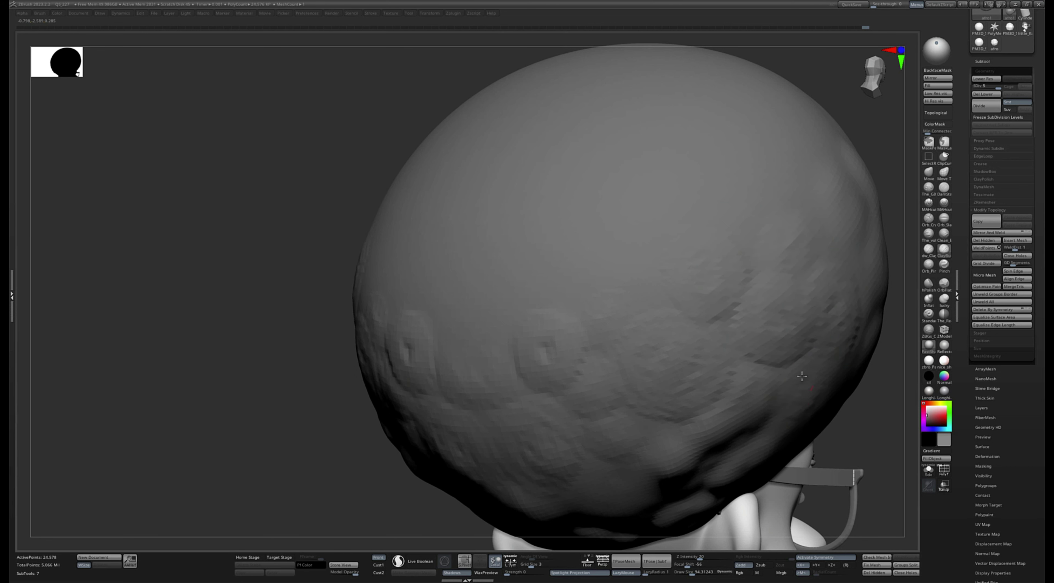
{"action": "left_click_drag", "start_coordinate": [798, 407], "coordinate": [816, 402]}
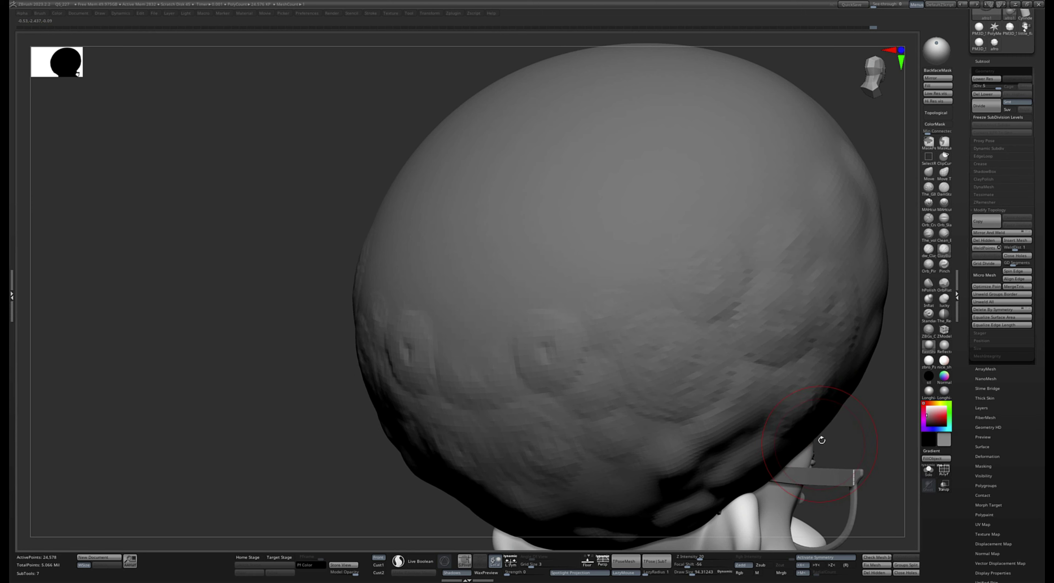
Sculpt curl clumps over the smooth upper back of the afro towards the crown
{"action": "key", "text": "f"}
{"action": "mouse_move", "coordinate": [757, 421]}
{"action": "left_mouse_down"}
{"action": "mouse_move", "coordinate": [769, 441]}
{"action": "mouse_move", "coordinate": [758, 481]}
{"action": "mouse_move", "coordinate": [676, 389]}
{"action": "left_mouse_up"}
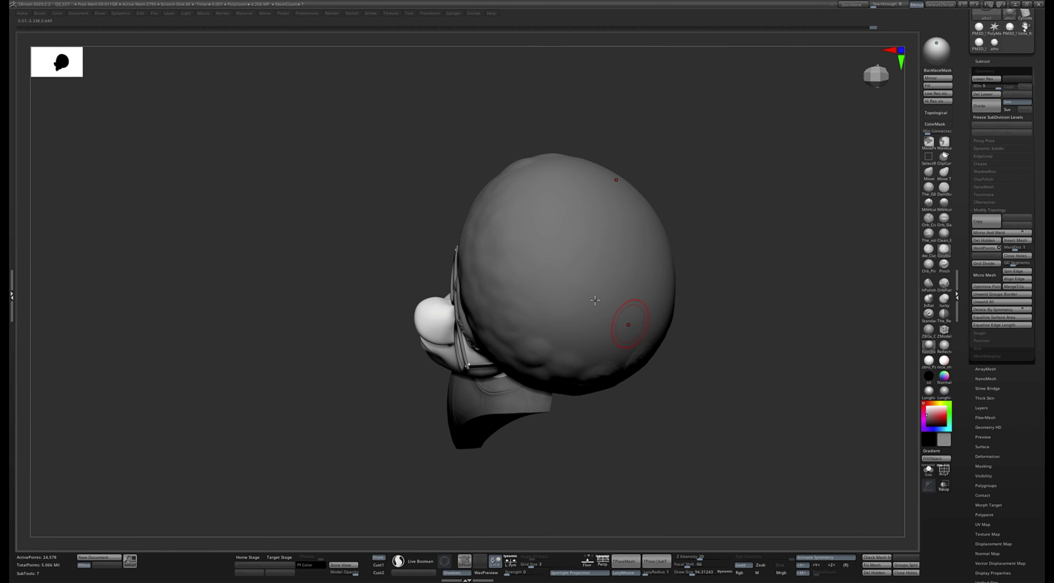
{"action": "mouse_move", "coordinate": [551, 315]}
{"action": "left_mouse_down"}
{"action": "mouse_move", "coordinate": [553, 286]}
{"action": "mouse_move", "coordinate": [506, 234]}
{"action": "left_mouse_up"}
{"action": "mouse_move", "coordinate": [565, 251]}
{"action": "left_mouse_down"}
{"action": "mouse_move", "coordinate": [590, 279]}
{"action": "mouse_move", "coordinate": [538, 321]}
{"action": "left_mouse_up"}
{"action": "left_click_drag", "start_coordinate": [735, 292], "coordinate": [671, 266]}
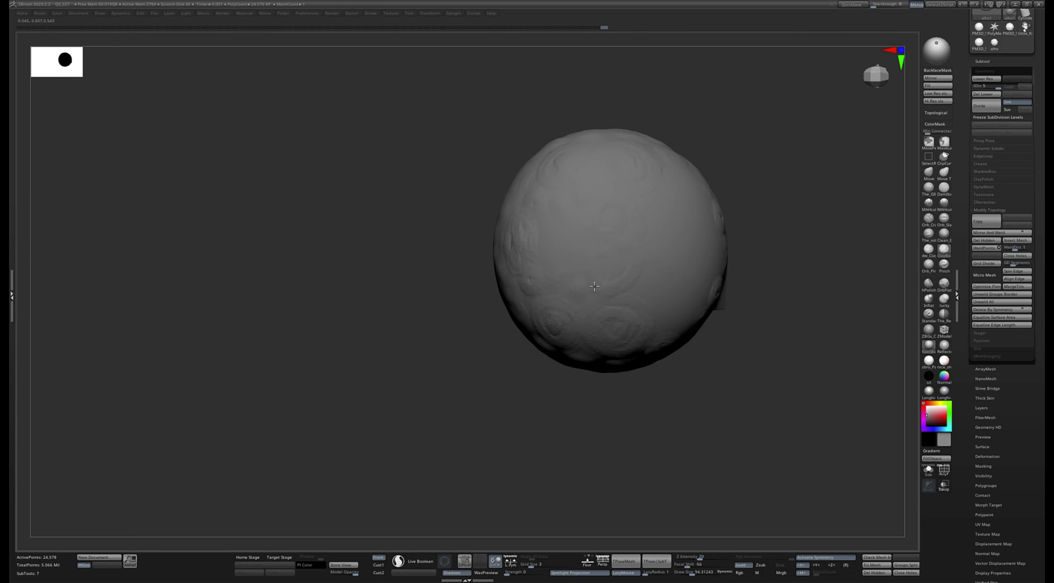
Fill the remaining smooth areas on the crown with curl strokes and check the afro from all sides
{"action": "left_click_drag", "start_coordinate": [583, 267], "coordinate": [569, 239]}
{"action": "left_click_drag", "start_coordinate": [633, 230], "coordinate": [675, 264]}
{"action": "right_click_drag", "start_coordinate": [770, 236], "coordinate": [705, 283]}
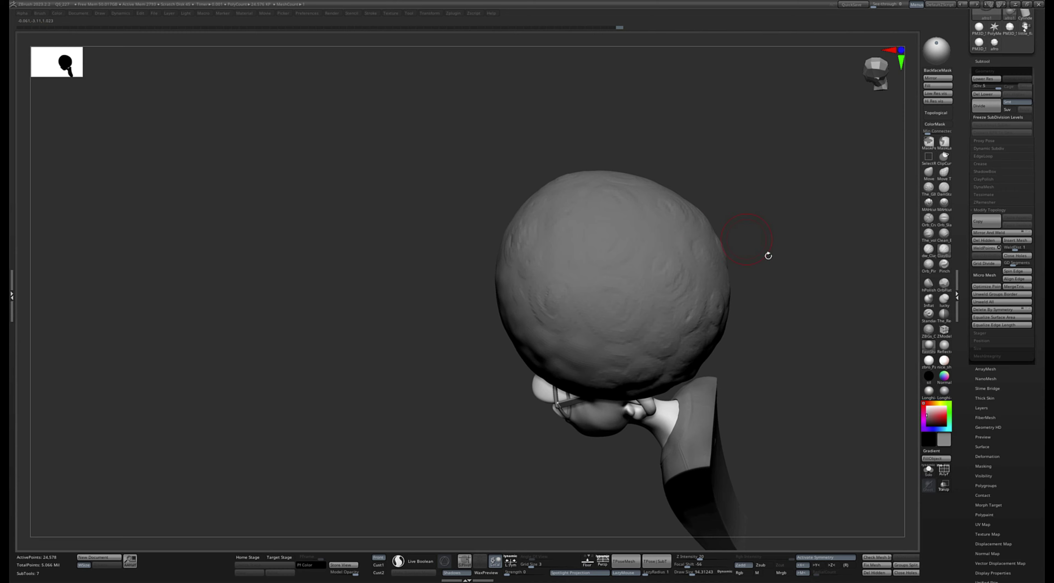
{"action": "right_click_drag", "start_coordinate": [765, 254], "coordinate": [646, 250]}
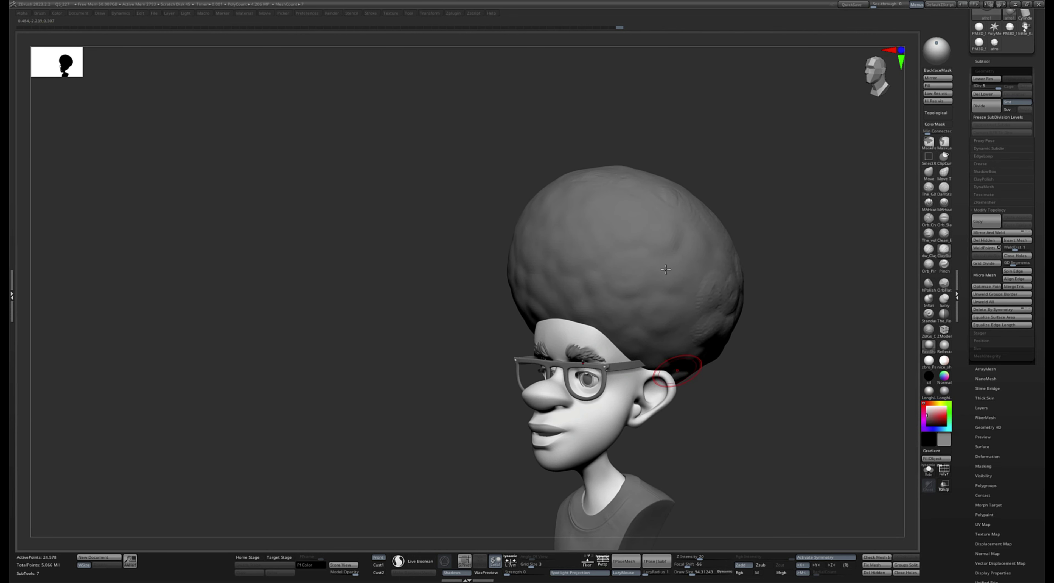
{"action": "right_click_drag", "start_coordinate": [775, 396], "coordinate": [741, 377]}
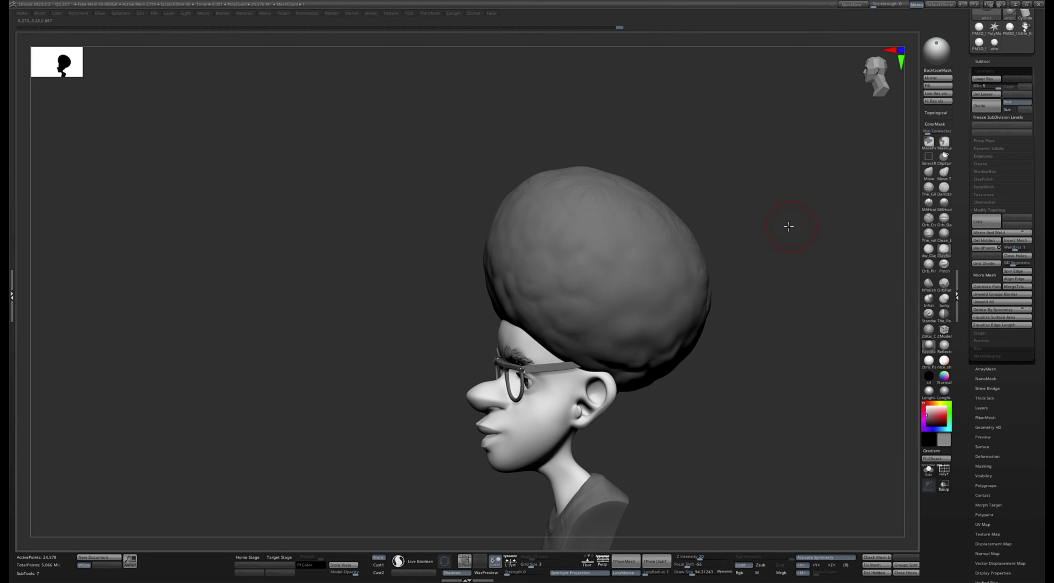
{"action": "right_click_drag", "start_coordinate": [791, 226], "coordinate": [739, 254]}
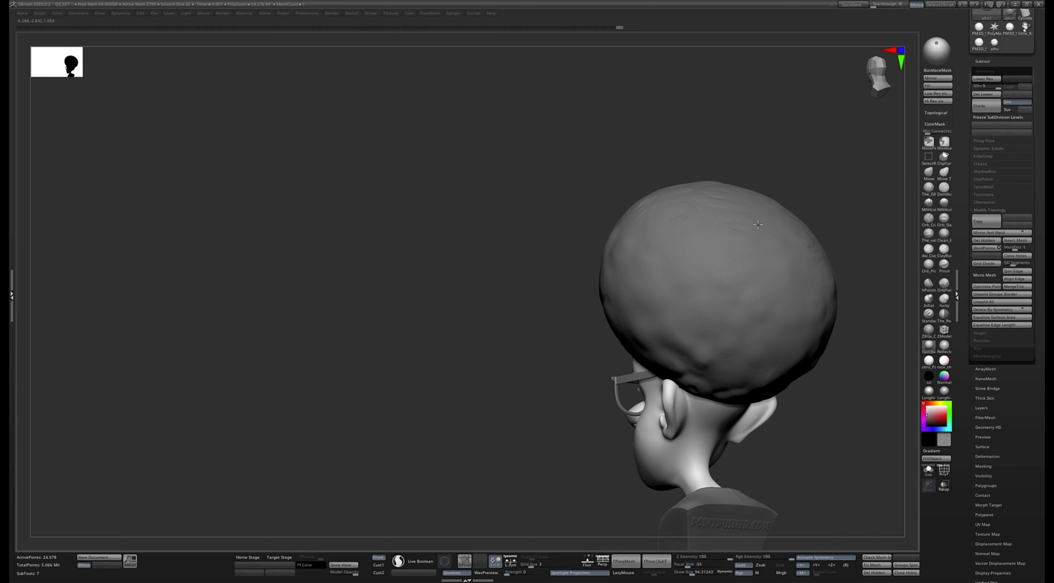
{"action": "left_click_drag", "start_coordinate": [496, 473], "coordinate": [818, 430]}
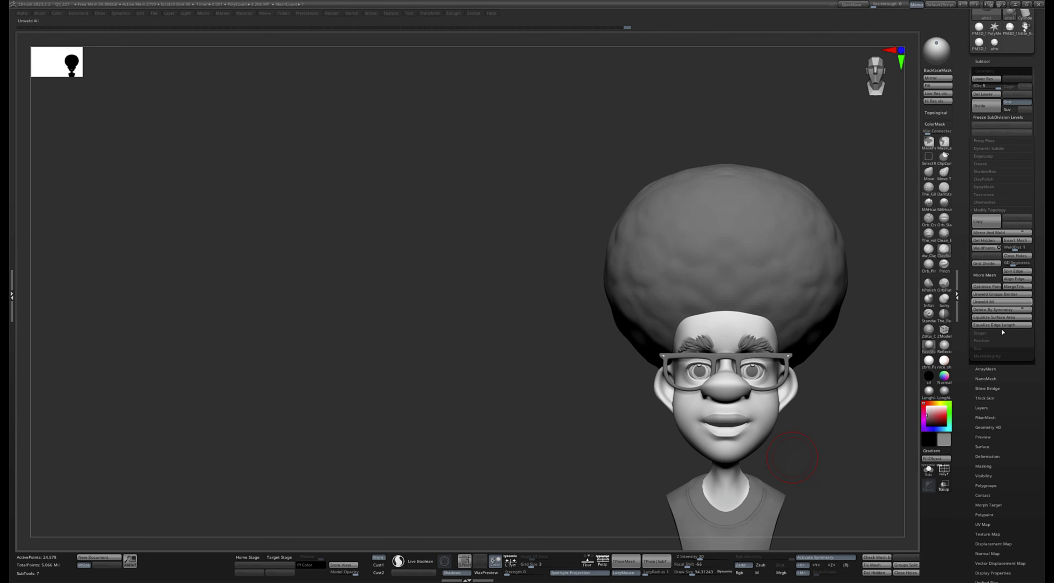
Add surface noise to the afro with a noise scale of about 260 and a colour blend of 0
{"action": "left_click_drag", "start_coordinate": [974, 478], "coordinate": [977, 436]}
{"action": "left_click", "coordinate": [983, 418]}
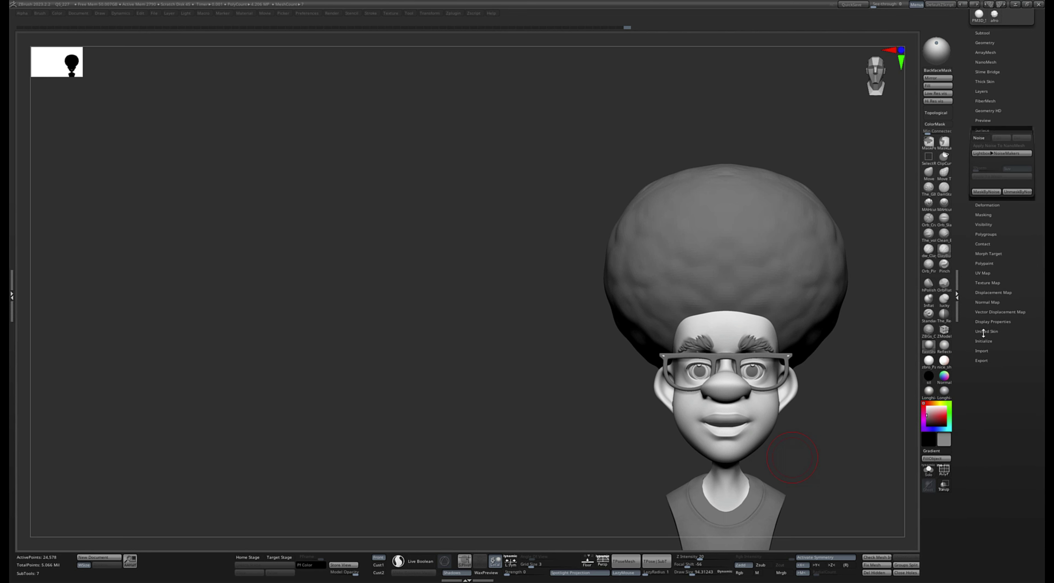
{"action": "left_click", "coordinate": [985, 139]}
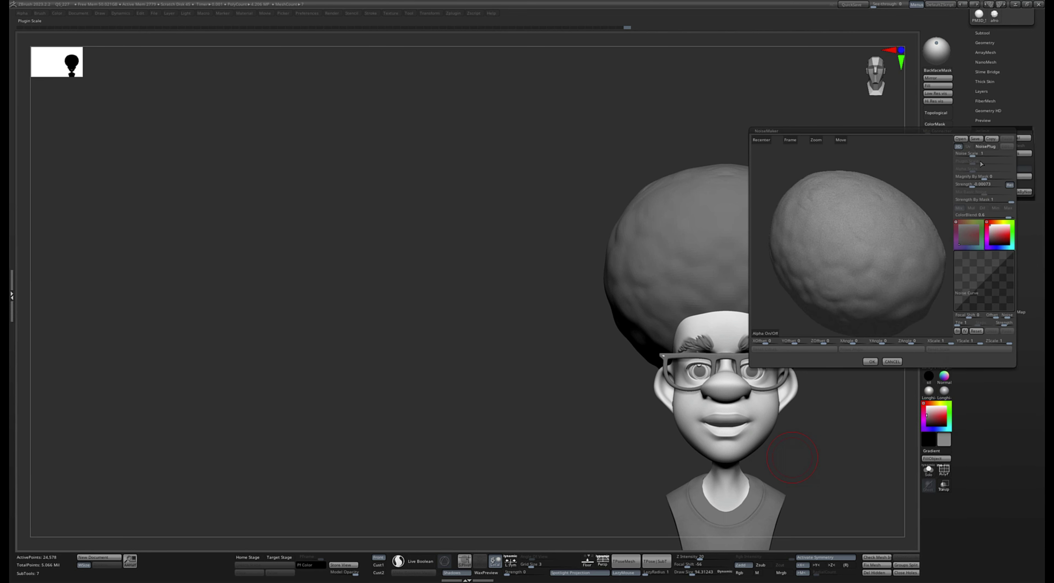
{"action": "left_click_drag", "start_coordinate": [977, 156], "coordinate": [987, 157]}
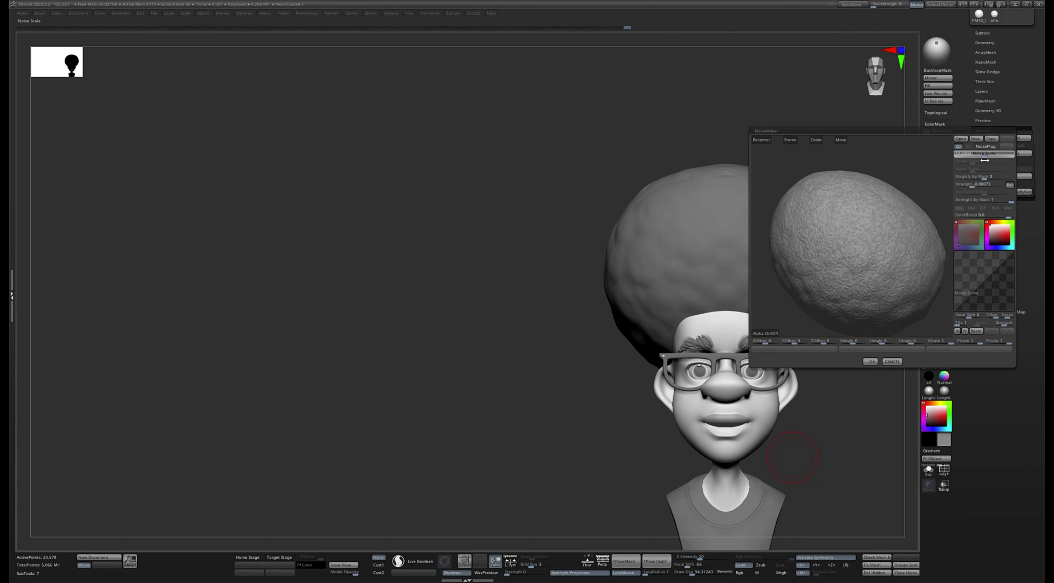
{"action": "left_click", "coordinate": [986, 216]}
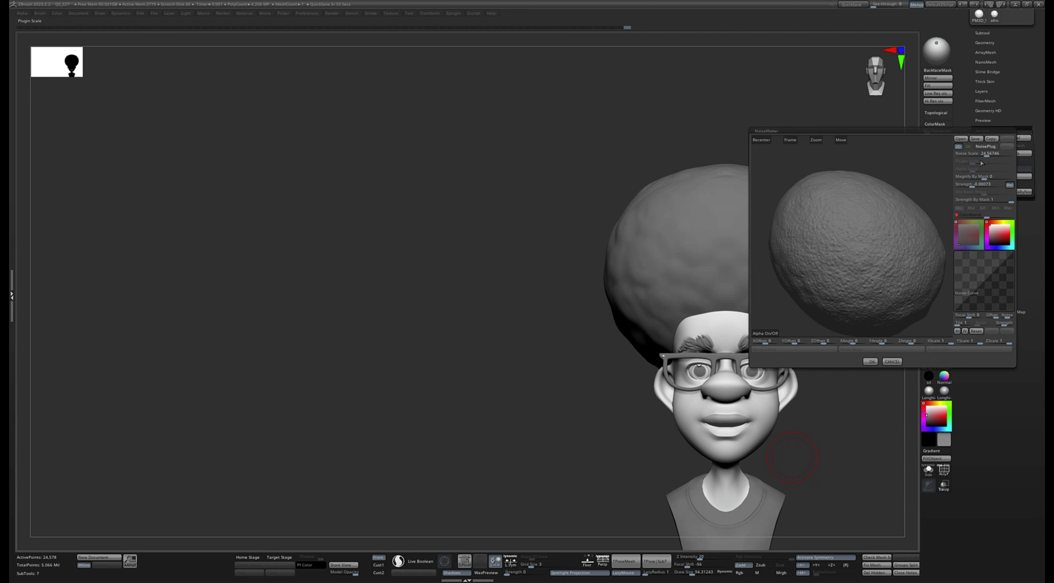
{"action": "left_click_drag", "start_coordinate": [984, 153], "coordinate": [1005, 157]}
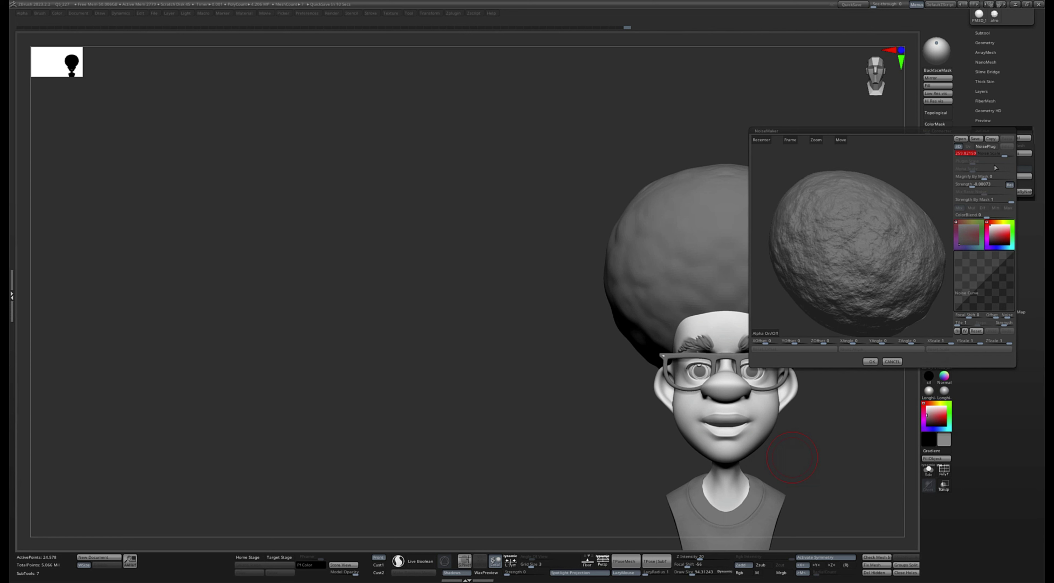
{"action": "mouse_move", "coordinate": [903, 172]}
{"action": "left_mouse_down"}
{"action": "mouse_move", "coordinate": [929, 176]}
{"action": "mouse_move", "coordinate": [896, 182]}
{"action": "left_mouse_up"}
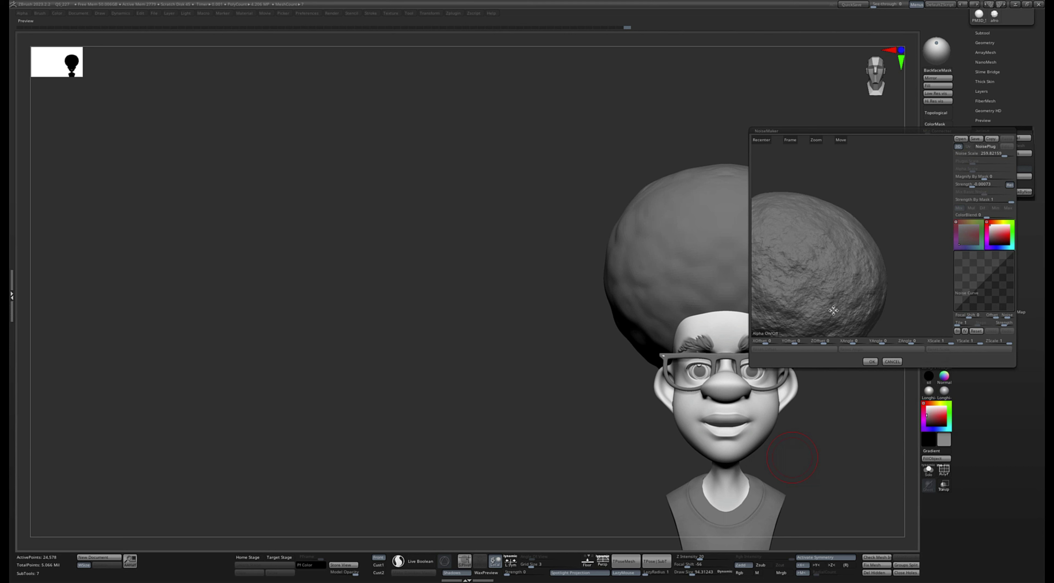
{"action": "left_click", "coordinate": [871, 361]}
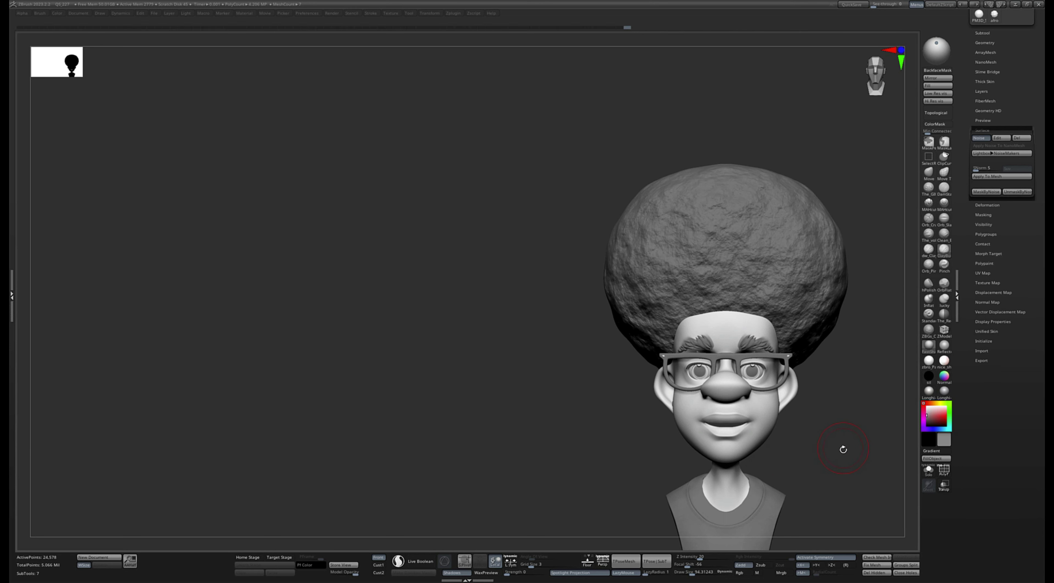
Toggle the afro's surface noise to compare the hair with and without it from a three-quarter view
{"action": "left_click_drag", "start_coordinate": [843, 447], "coordinate": [831, 451]}
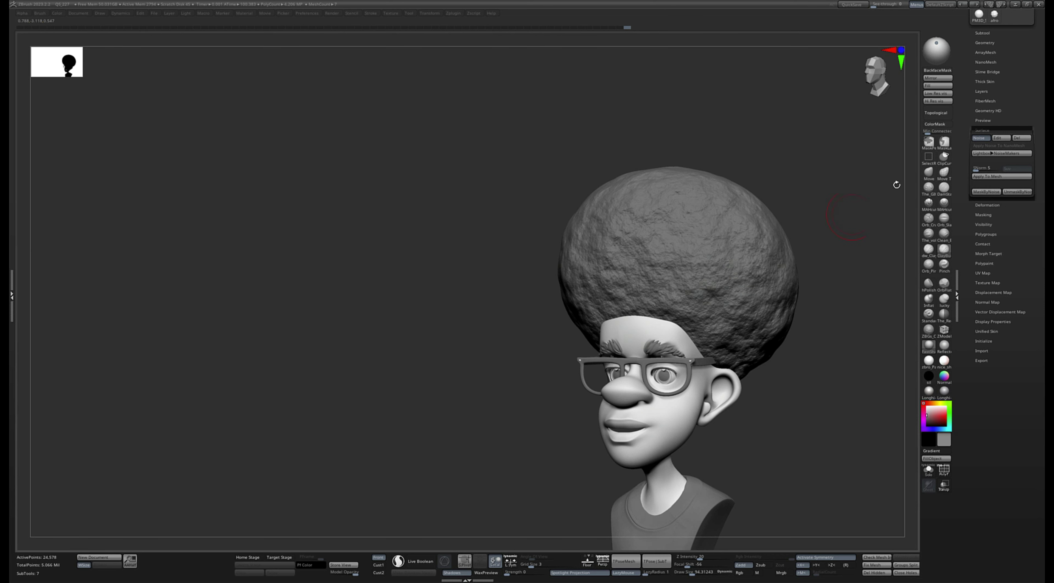
{"action": "left_click", "coordinate": [981, 138]}
{"action": "left_click", "coordinate": [982, 137]}
{"action": "left_click", "coordinate": [981, 138]}
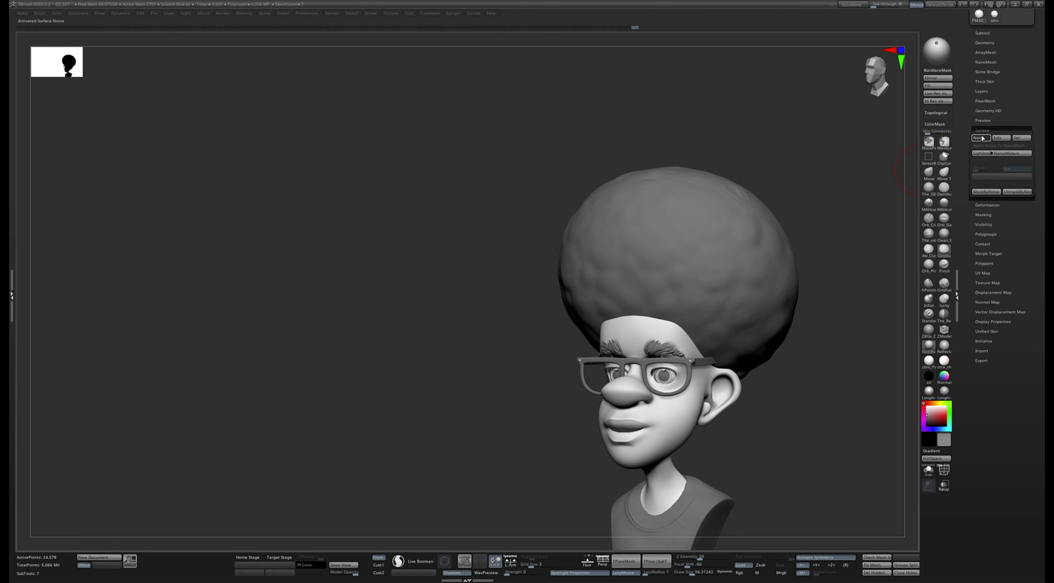
Try to apply the surface noise to the afro mesh at its current subdivision level
{"action": "left_click", "coordinate": [982, 137]}
{"action": "left_click", "coordinate": [981, 138]}
{"action": "left_click", "coordinate": [981, 138]}
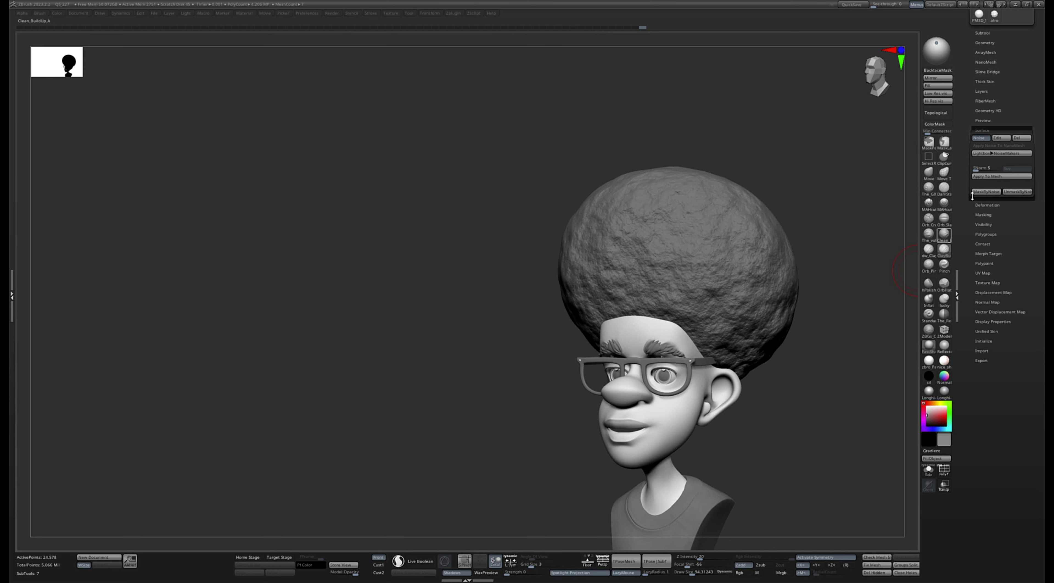
{"action": "left_click", "coordinate": [993, 177]}
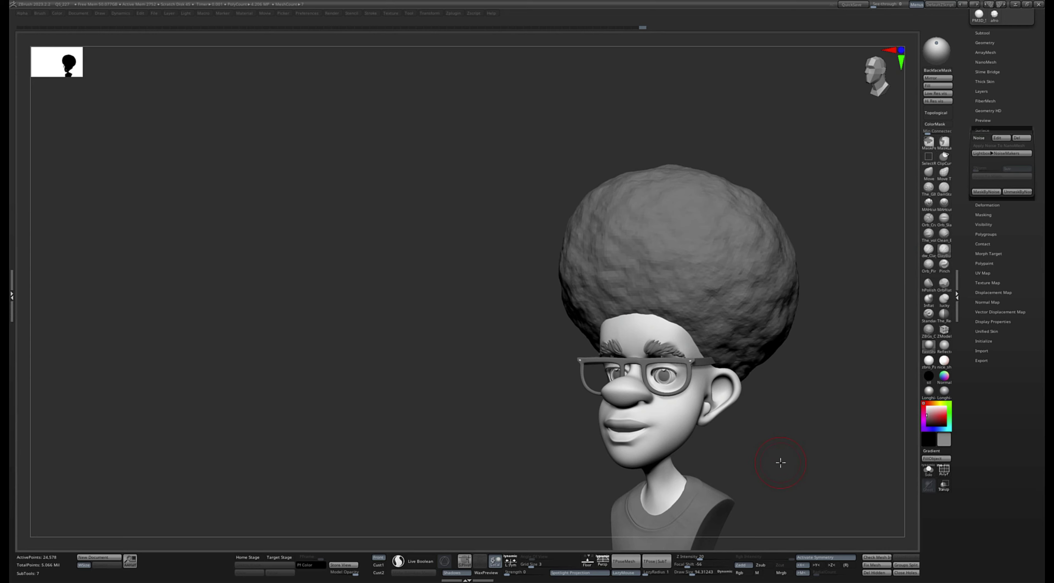
{"action": "left_click_drag", "start_coordinate": [781, 462], "coordinate": [737, 424]}
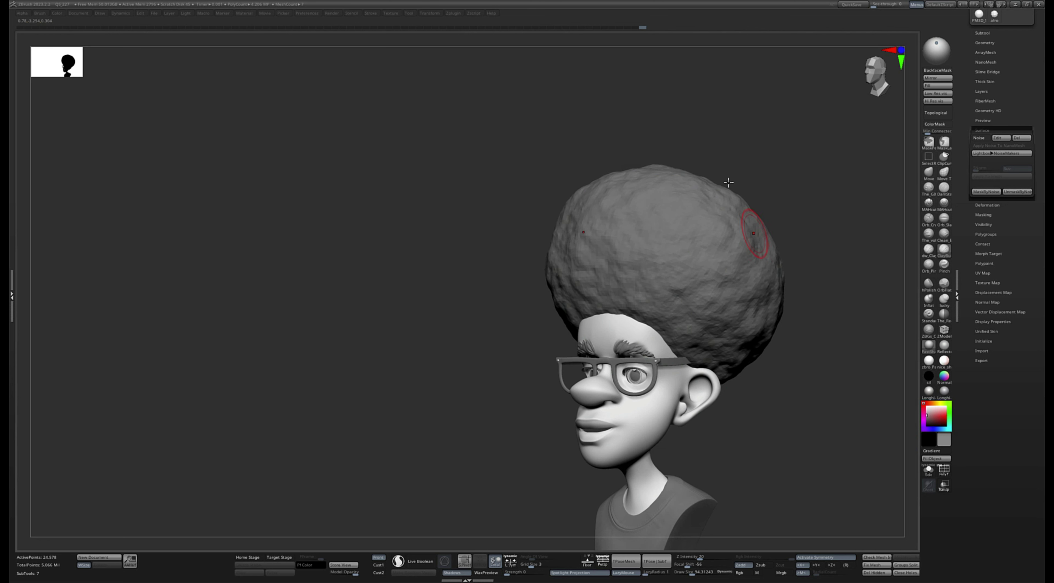
{"action": "key", "text": "ctrl"}
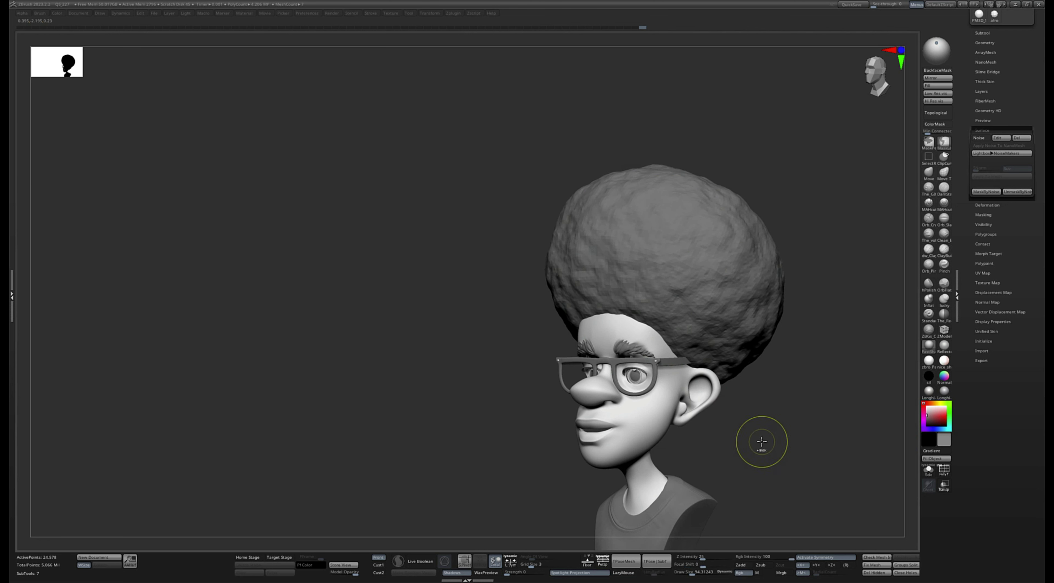
Subdivide the afro three more times and apply the reactivated surface noise to its mesh
{"action": "left_click", "coordinate": [981, 138]}
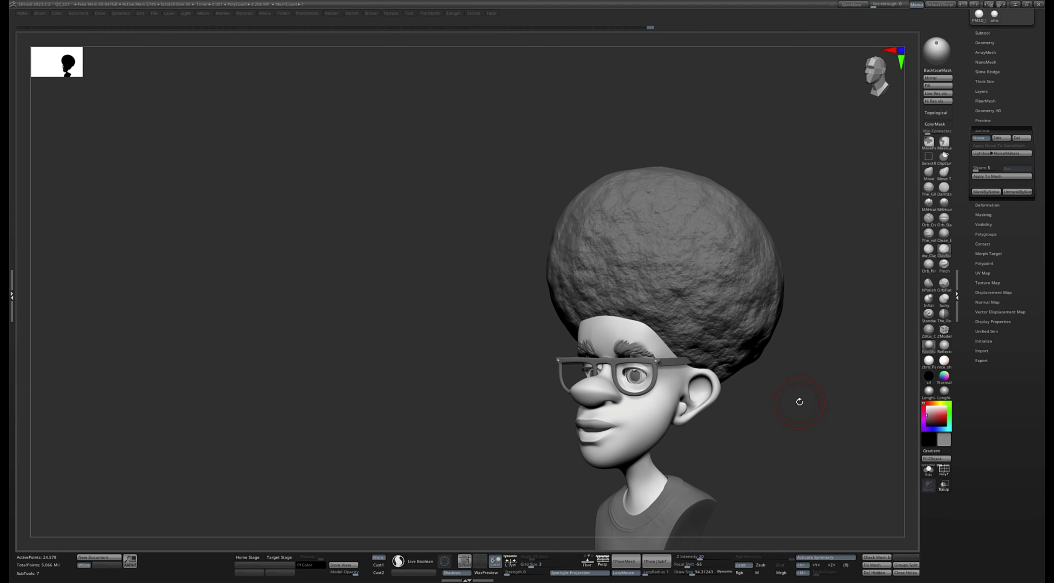
{"action": "key", "text": "ctrl"}
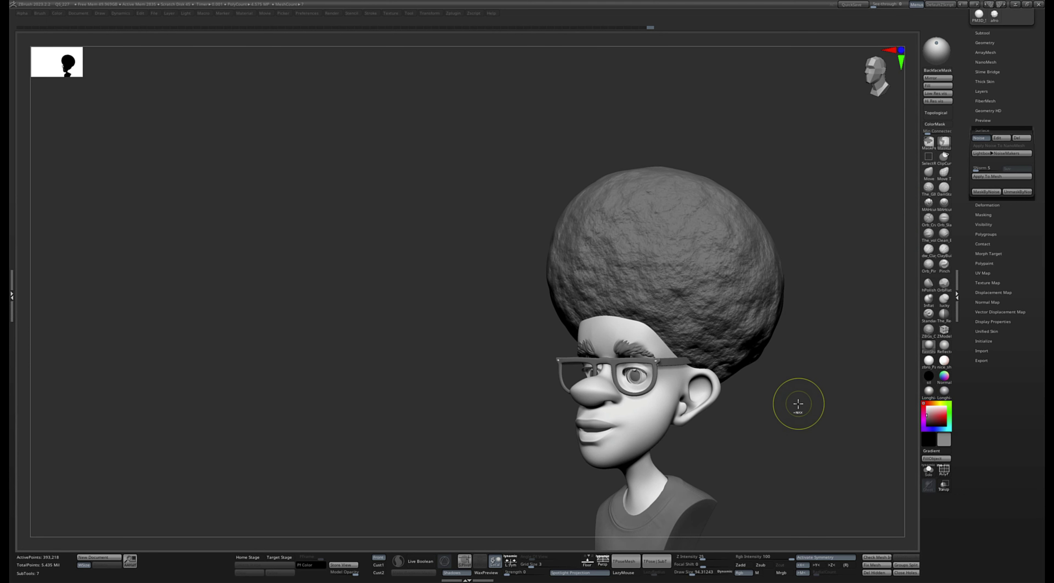
{"action": "key", "text": "ctrl+d"}
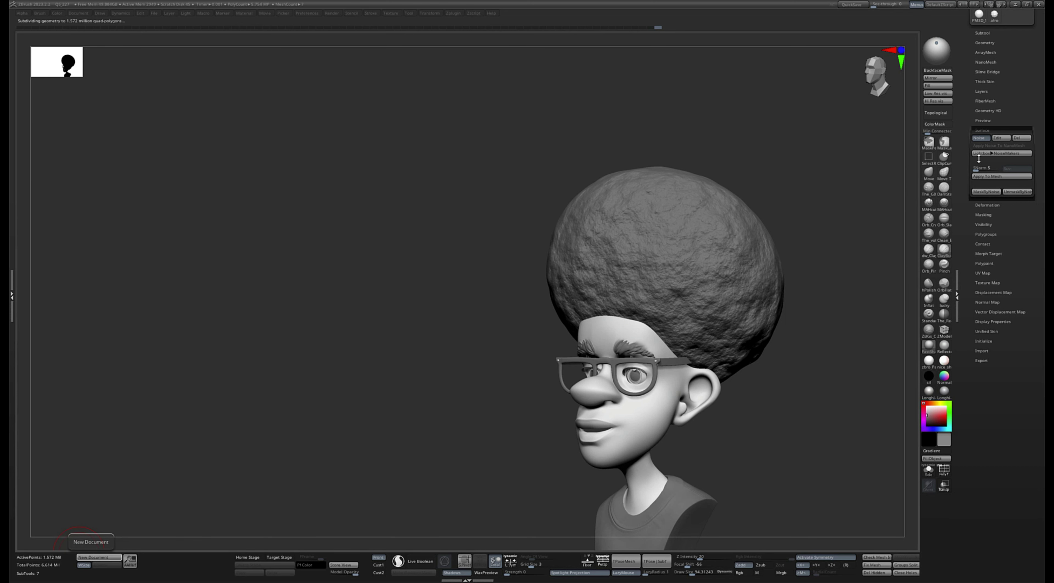
{"action": "left_click", "coordinate": [981, 137]}
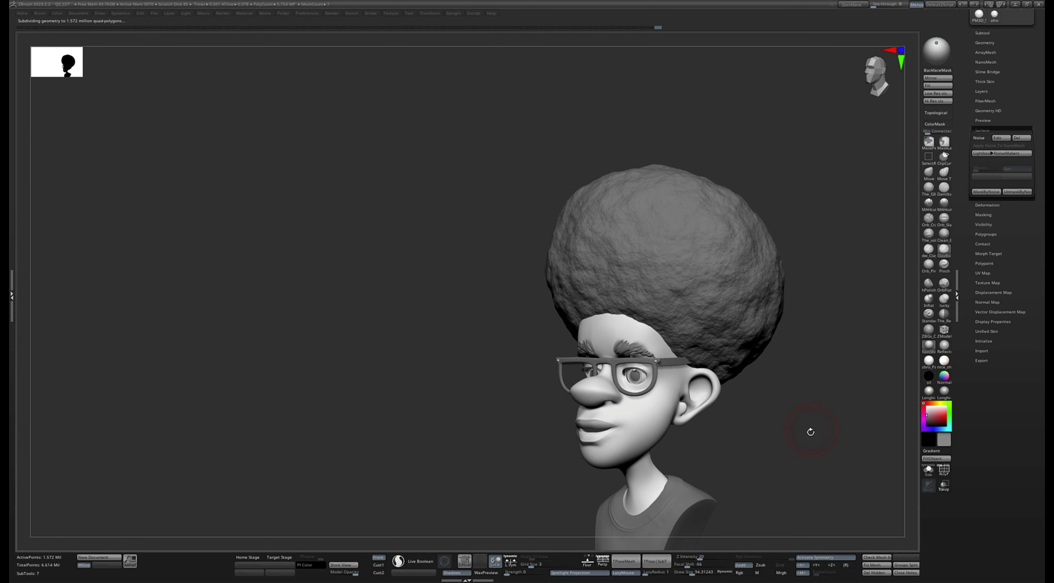
{"action": "mouse_move", "coordinate": [811, 432]}
{"action": "left_mouse_down"}
{"action": "mouse_move", "coordinate": [831, 437]}
{"action": "mouse_move", "coordinate": [793, 440]}
{"action": "mouse_move", "coordinate": [829, 452]}
{"action": "mouse_move", "coordinate": [831, 438]}
{"action": "left_mouse_up"}
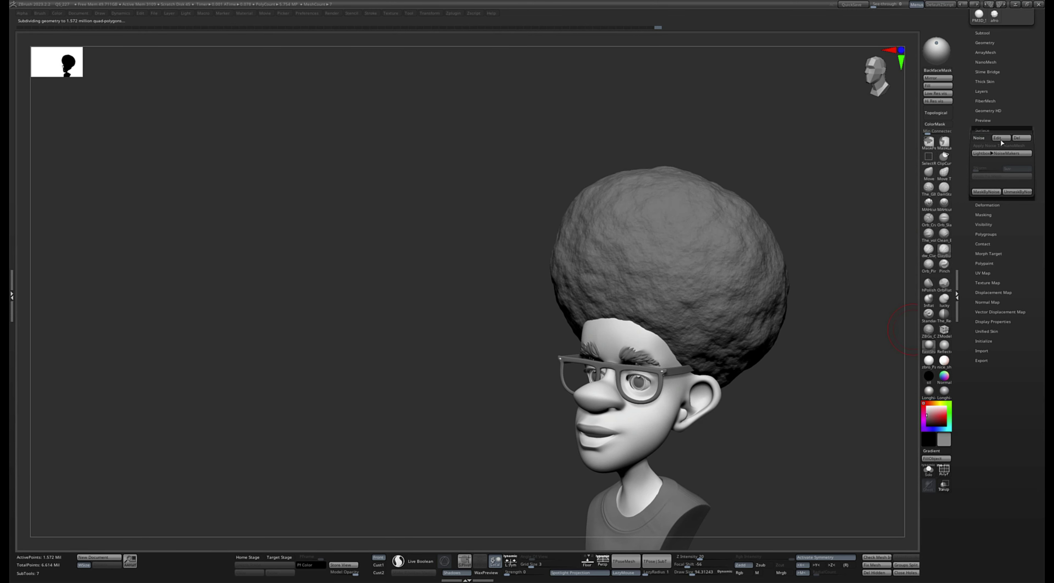
Edit the afro's surface noise to a finer noise scale of about 20, adjust its strength, and apply it to the mesh
{"action": "left_click", "coordinate": [986, 137]}
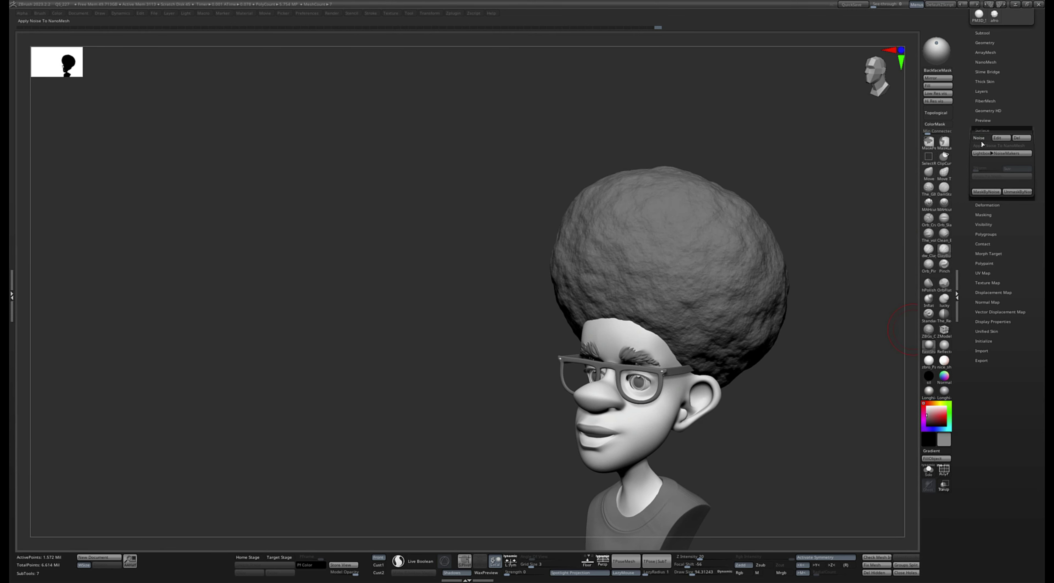
{"action": "left_click", "coordinate": [999, 138]}
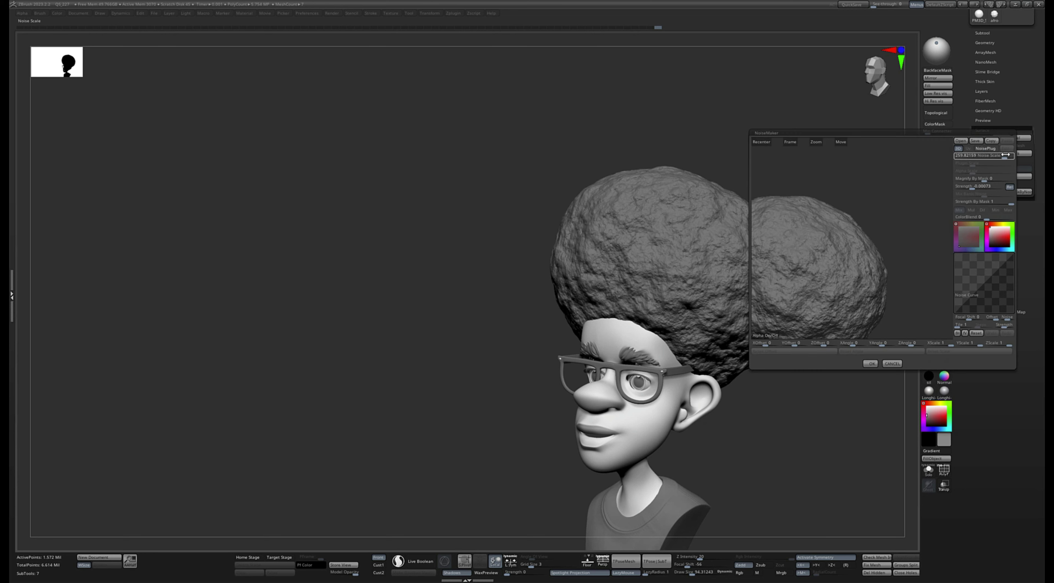
{"action": "left_click_drag", "start_coordinate": [1006, 156], "coordinate": [975, 187]}
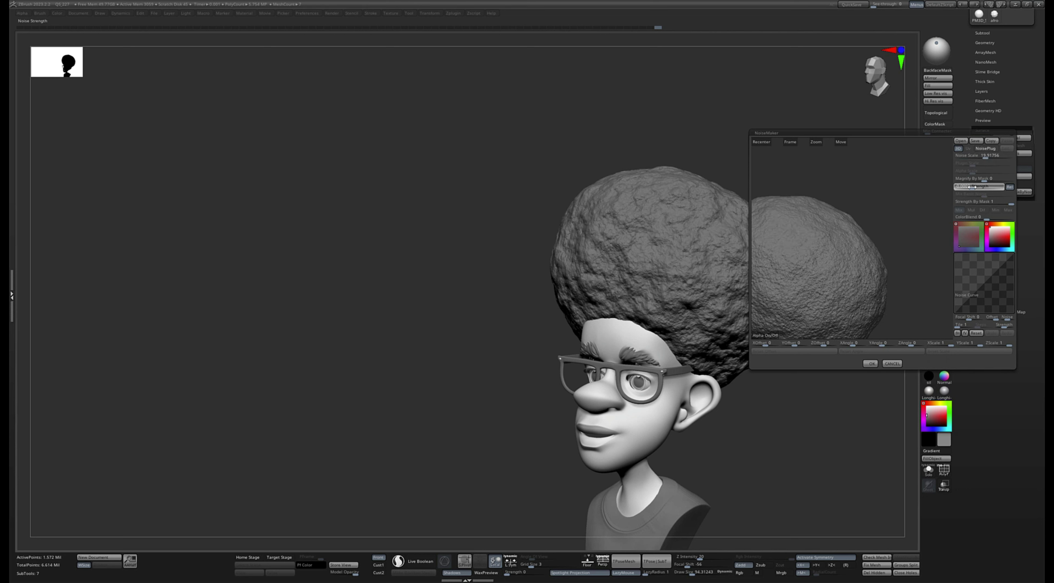
{"action": "left_click", "coordinate": [871, 363]}
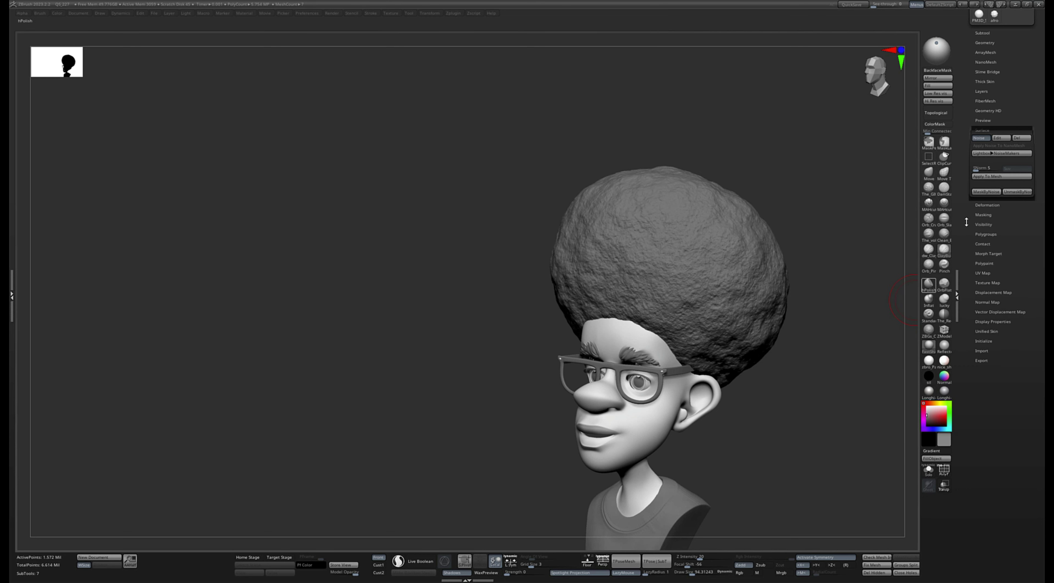
{"action": "left_click", "coordinate": [984, 177]}
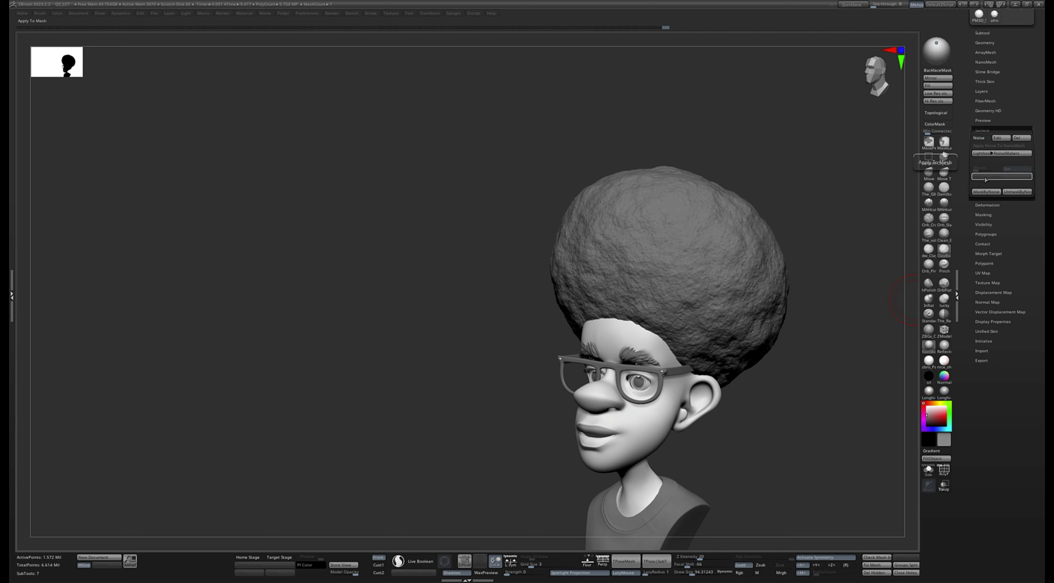
Set up another layer of surface noise on the afro with a noise scale of about 3.7 and a stronger strength
{"action": "left_click", "coordinate": [983, 139]}
{"action": "left_click", "coordinate": [1002, 137]}
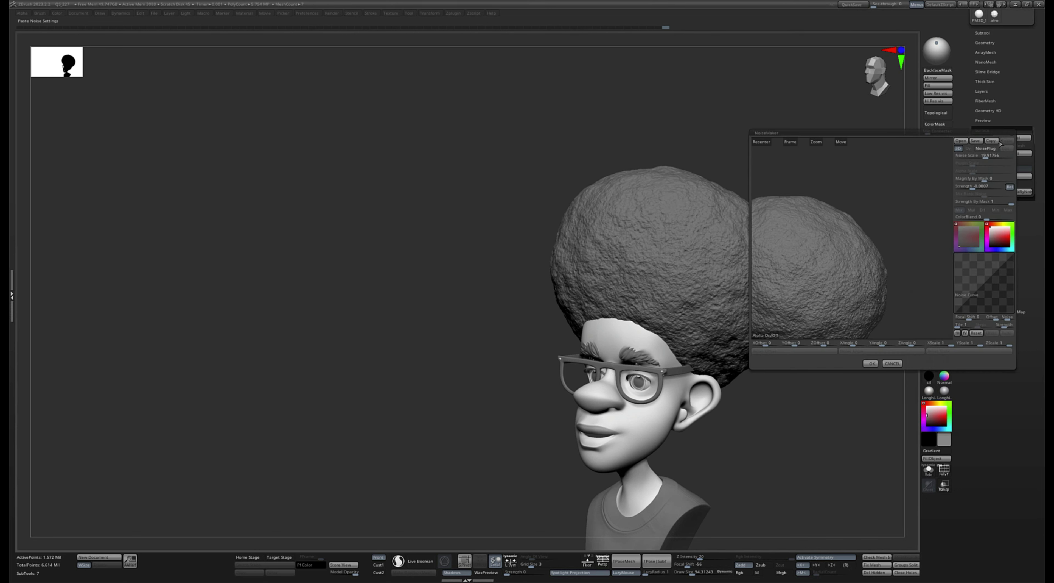
{"action": "left_click", "coordinate": [978, 159]}
{"action": "left_click", "coordinate": [968, 187]}
{"action": "left_click_drag", "start_coordinate": [968, 187], "coordinate": [966, 186]}
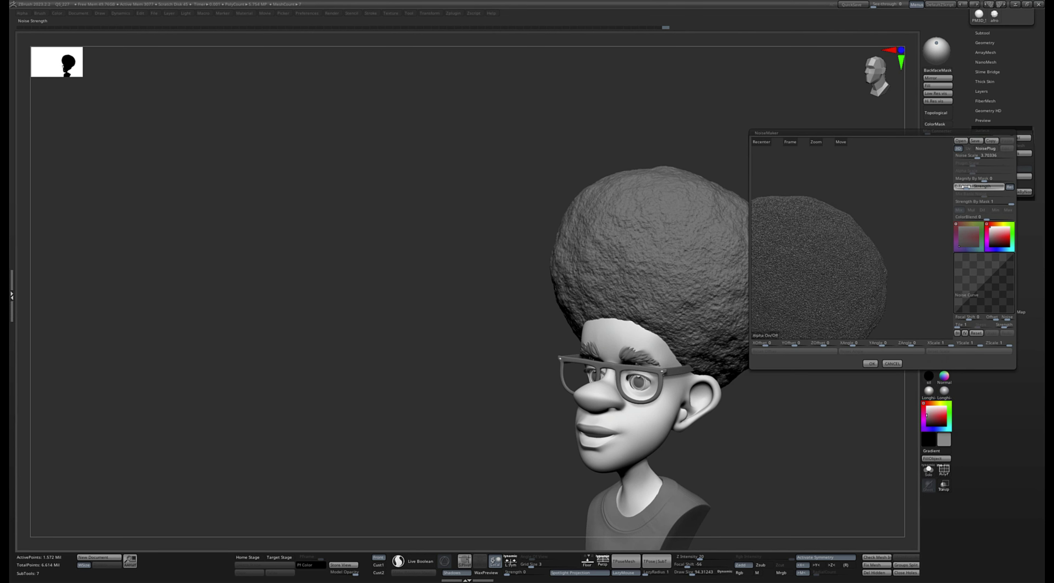
{"action": "left_click", "coordinate": [875, 363]}
Try to apply the strong fine noise to the afro mesh and inspect it from the front and three-quarter view
{"action": "left_click_drag", "start_coordinate": [866, 369], "coordinate": [836, 412], "text": "shift"}
{"action": "left_click", "coordinate": [1001, 176]}
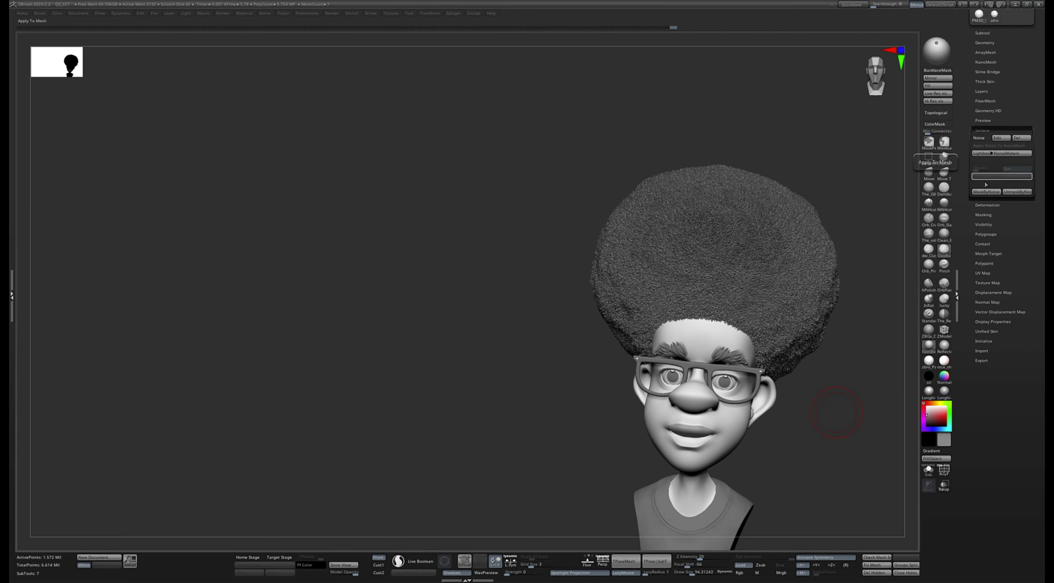
{"action": "left_click_drag", "start_coordinate": [828, 460], "coordinate": [772, 457]}
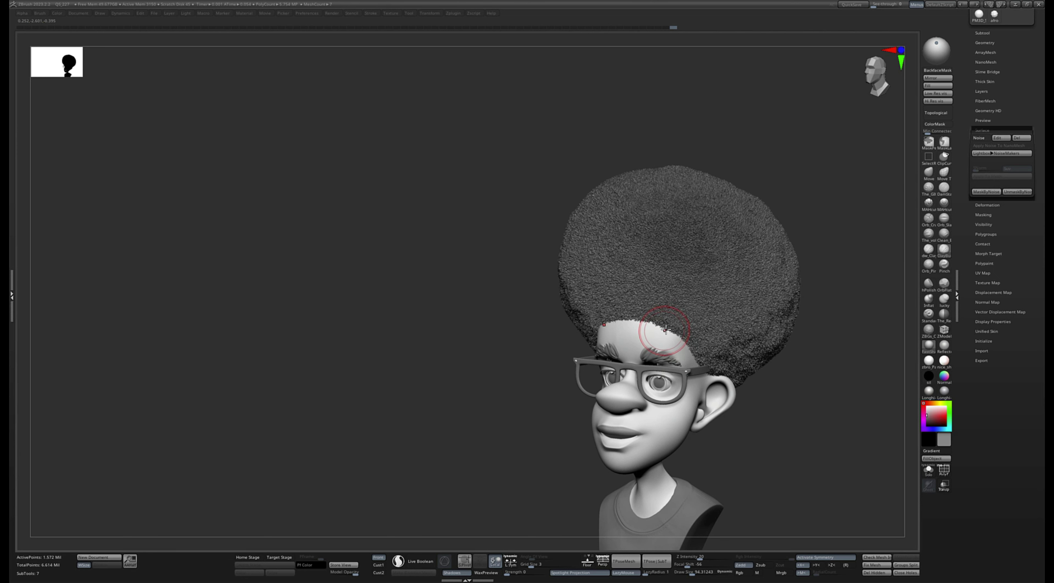
{"action": "key", "text": "ctrl"}
{"action": "key", "text": "ctrl+z"}
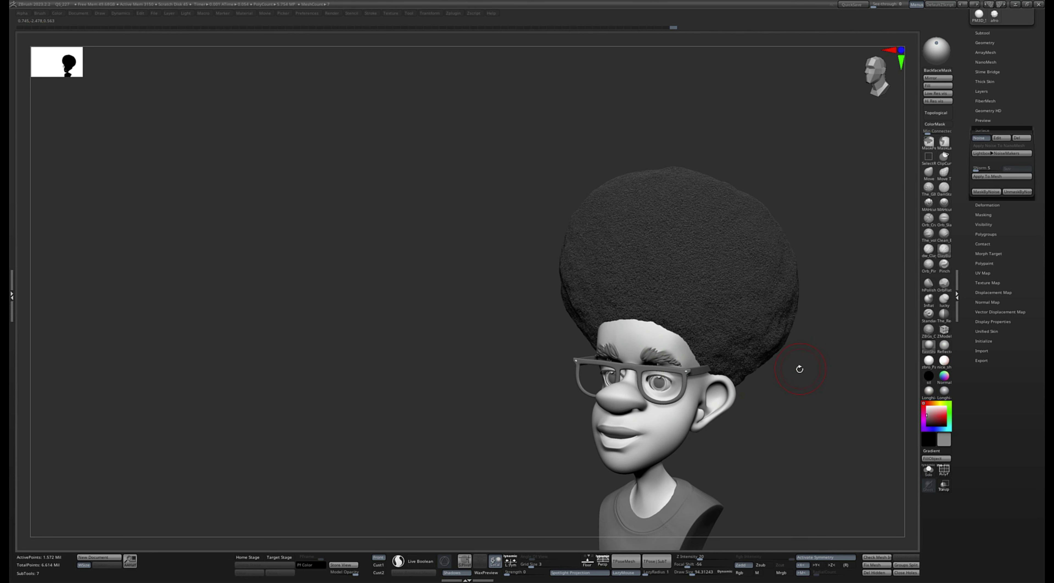
Lower the strength of the fine noise, apply it to the afro mesh, and check the hair from front and side
{"action": "left_click", "coordinate": [1001, 139]}
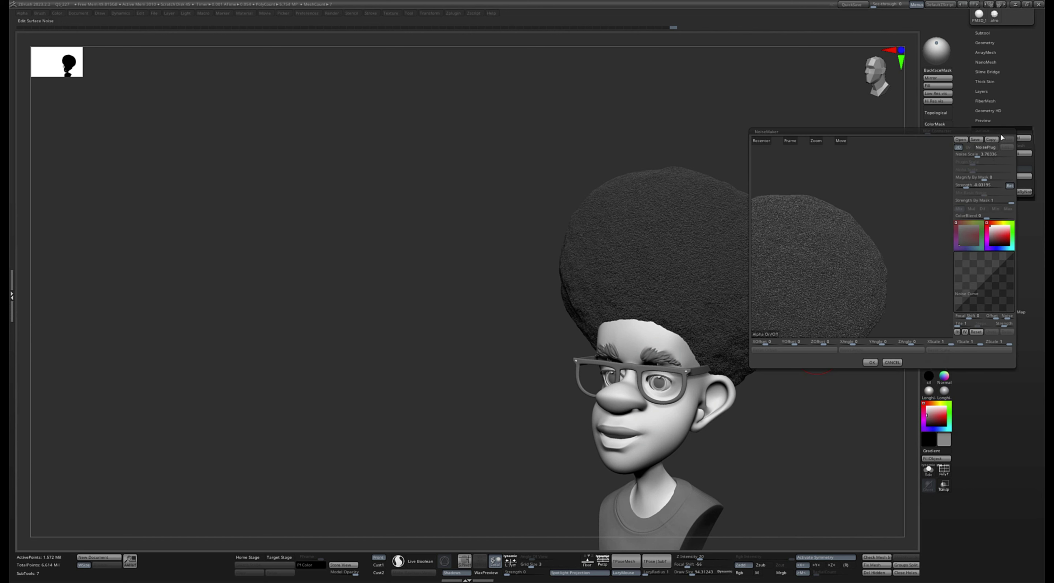
{"action": "left_click_drag", "start_coordinate": [969, 185], "coordinate": [968, 187]}
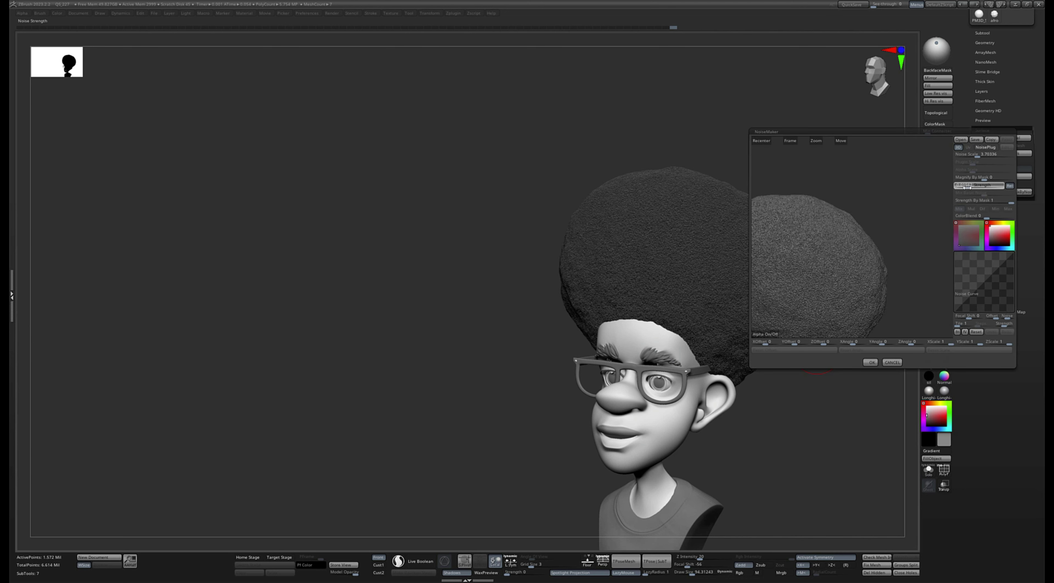
{"action": "left_click", "coordinate": [871, 362]}
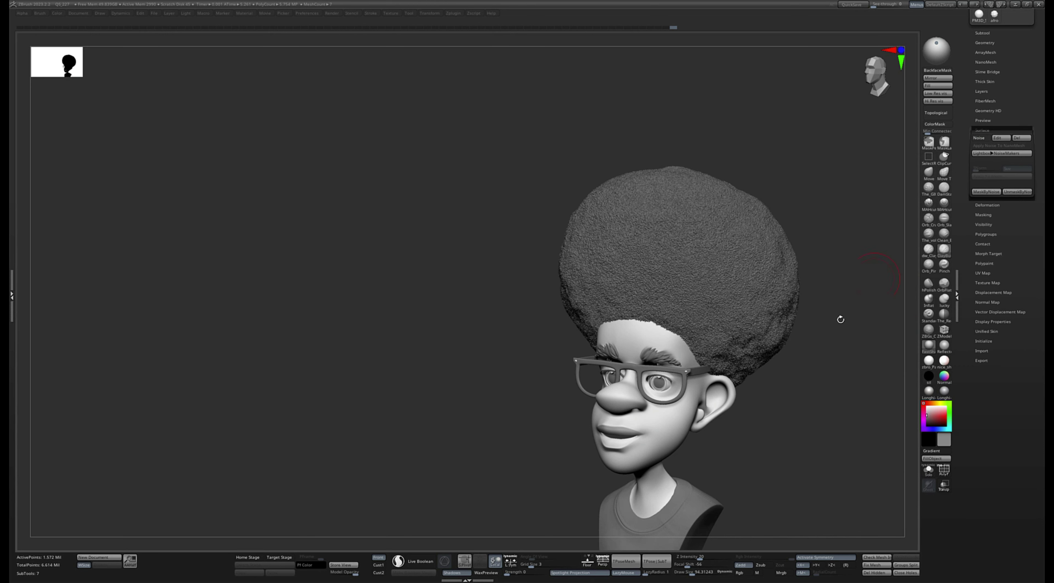
{"action": "left_click_drag", "start_coordinate": [841, 319], "coordinate": [805, 419], "text": "shift"}
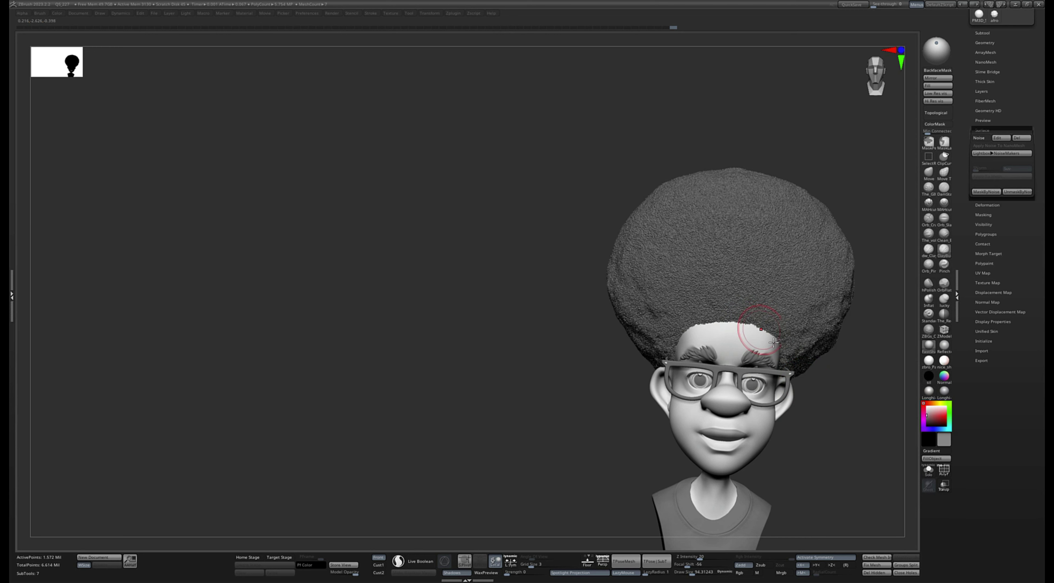
{"action": "left_click_drag", "start_coordinate": [822, 440], "coordinate": [780, 447], "text": "shift"}
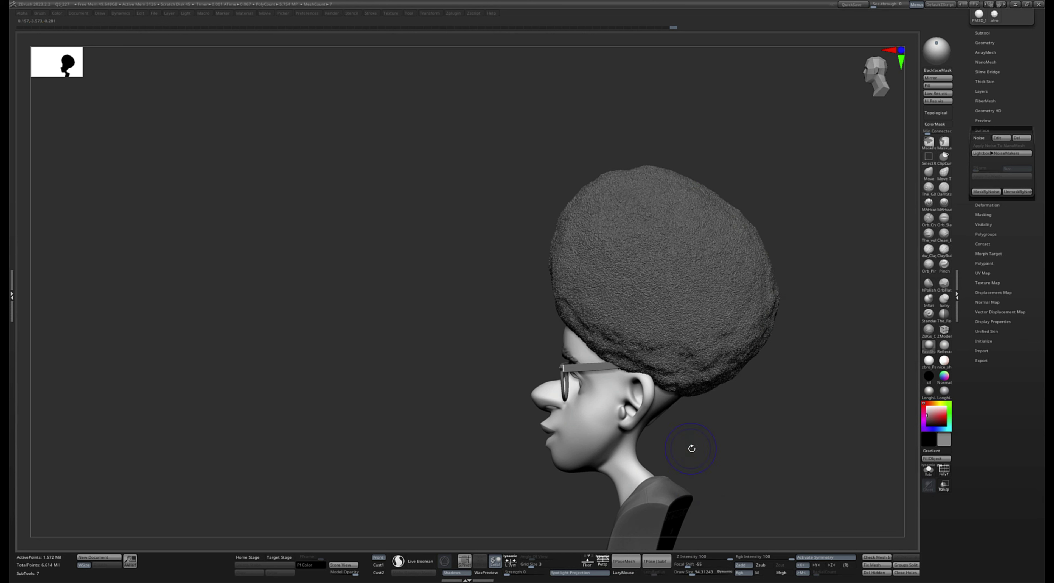
Drop the afro to its lowest subdivision level and display its polygon wireframe
{"action": "key", "text": "shift+d"}
{"action": "key", "text": "shift+d"}
{"action": "key", "text": "shift+d"}
{"action": "key", "text": "shift+d"}
{"action": "key", "text": "shift+d"}
{"action": "key", "text": "shift+d"}
{"action": "key", "text": "shift+d"}
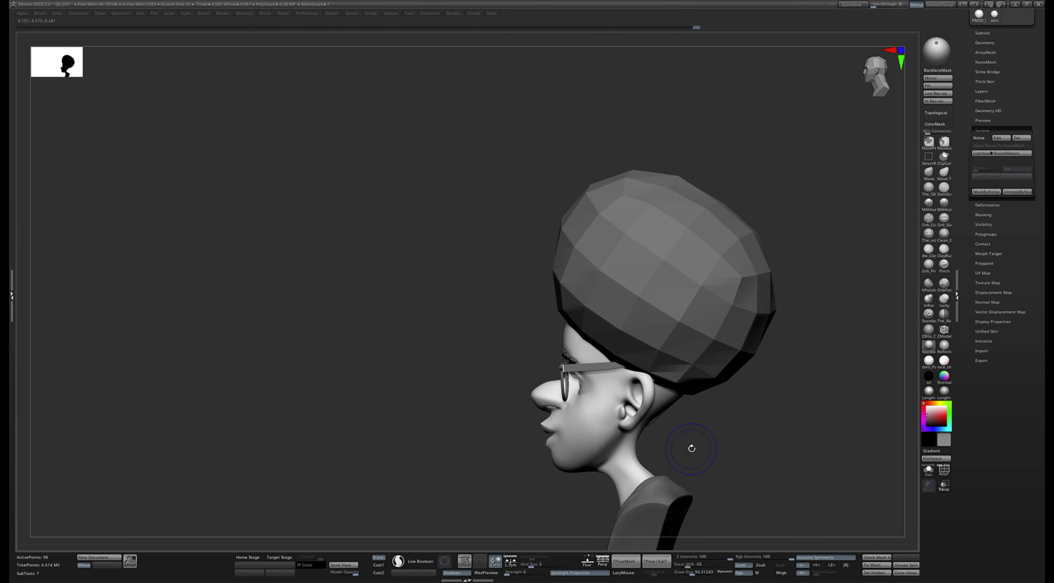
{"action": "key", "text": "shift+f"}
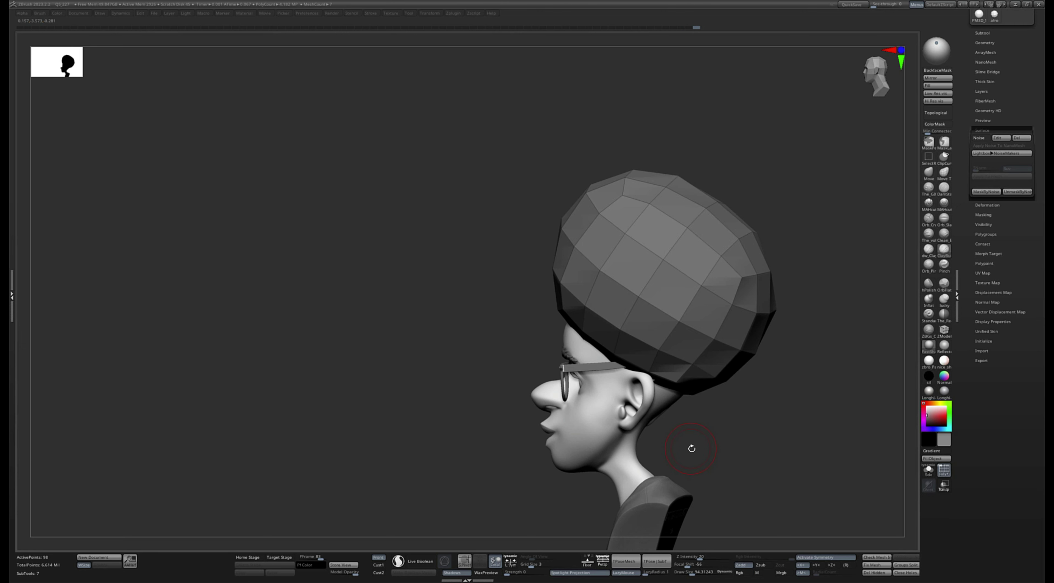
Using a large Move brush in side view, pull the afro's top up and forward and raise its lower back edge above the ear
{"action": "right_click_drag", "start_coordinate": [788, 454], "coordinate": [785, 441]}
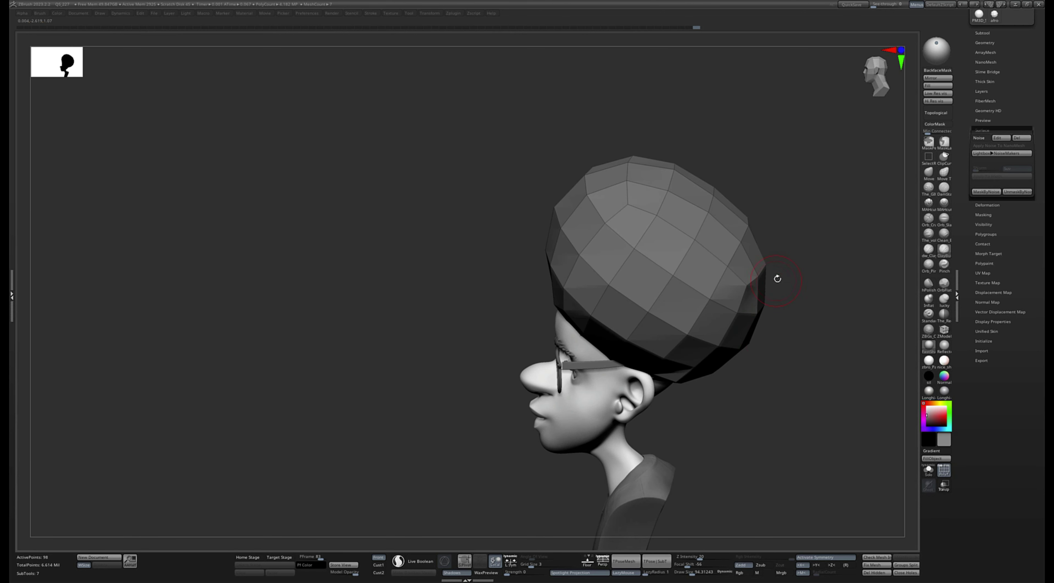
{"action": "right_click_drag", "start_coordinate": [777, 278], "coordinate": [784, 276]}
{"action": "left_click_drag", "start_coordinate": [783, 278], "coordinate": [807, 282]}
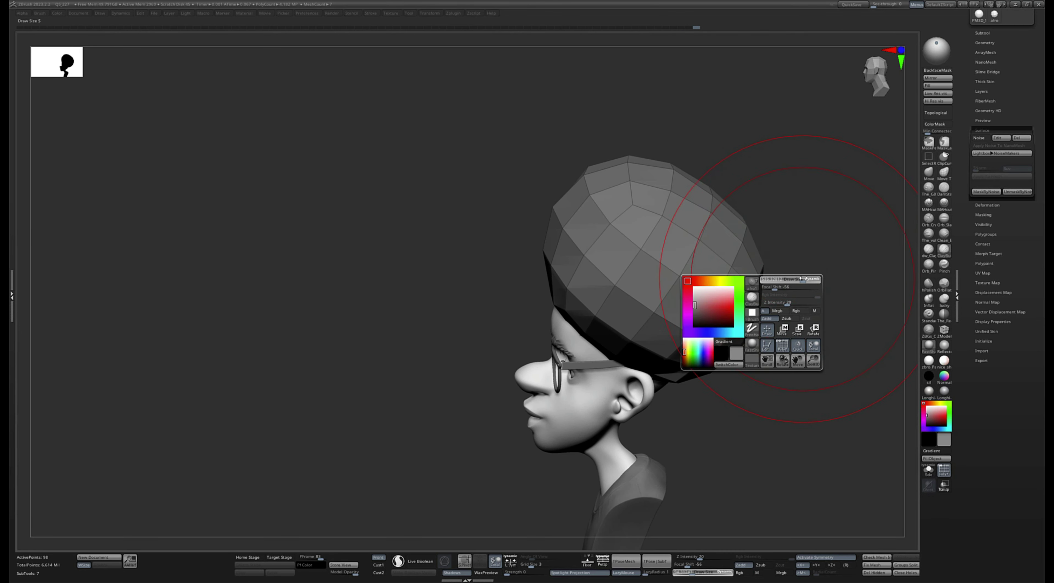
{"action": "right_click_drag", "start_coordinate": [769, 175], "coordinate": [766, 161]}
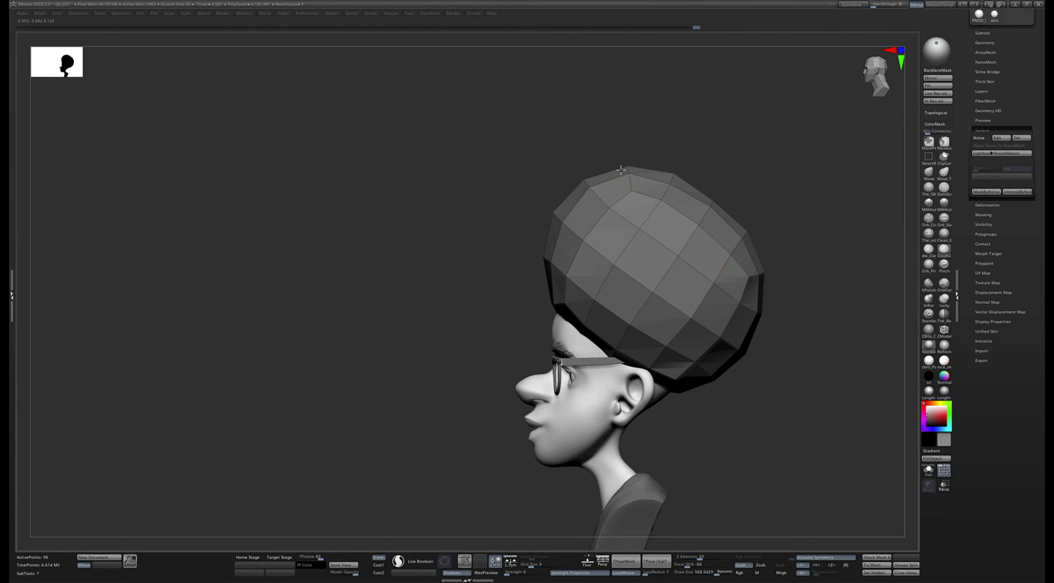
{"action": "left_click", "coordinate": [929, 172]}
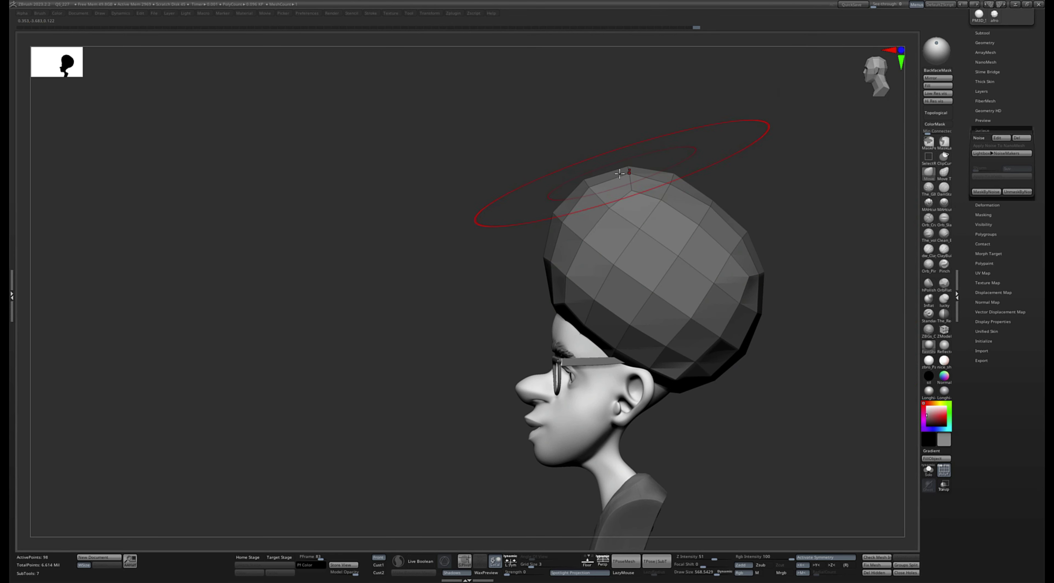
{"action": "left_click_drag", "start_coordinate": [628, 172], "coordinate": [606, 163]}
{"action": "left_click_drag", "start_coordinate": [764, 210], "coordinate": [764, 216]}
{"action": "left_click_drag", "start_coordinate": [719, 351], "coordinate": [709, 289]}
{"action": "left_click_drag", "start_coordinate": [638, 343], "coordinate": [646, 323]}
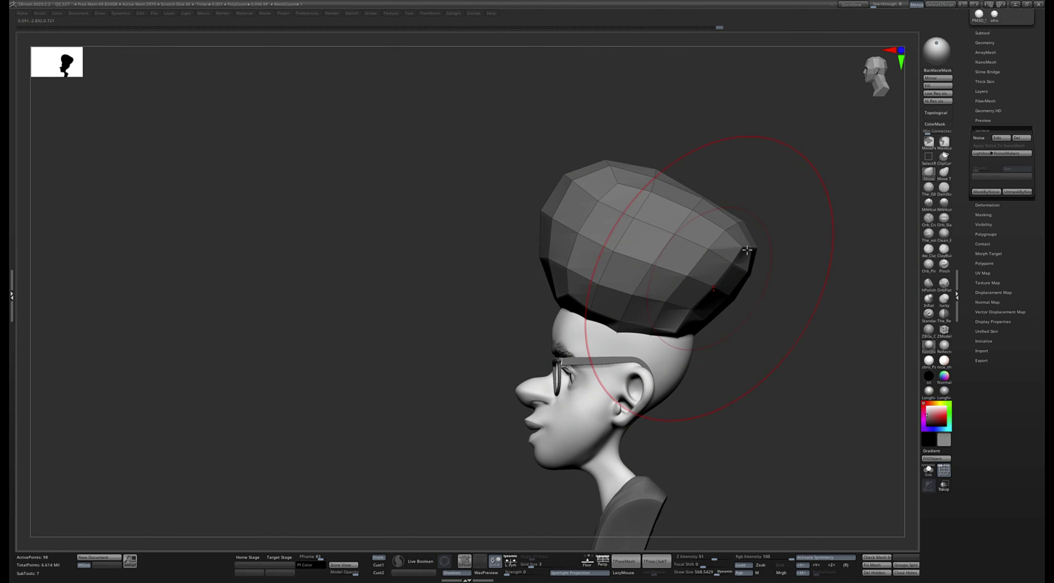
Push the afro's back upper corner up and inward and pull its front top upward to form a taller, flat-top-like profile
{"action": "left_click_drag", "start_coordinate": [749, 248], "coordinate": [723, 217]}
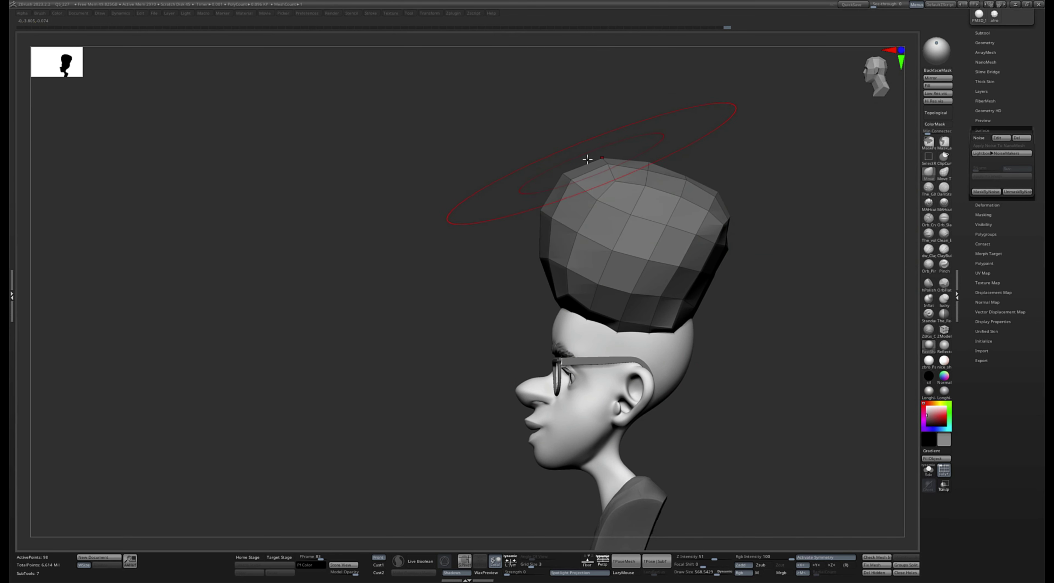
{"action": "left_click_drag", "start_coordinate": [589, 160], "coordinate": [569, 150]}
{"action": "left_click_drag", "start_coordinate": [529, 193], "coordinate": [550, 196]}
{"action": "left_click_drag", "start_coordinate": [502, 180], "coordinate": [594, 174]}
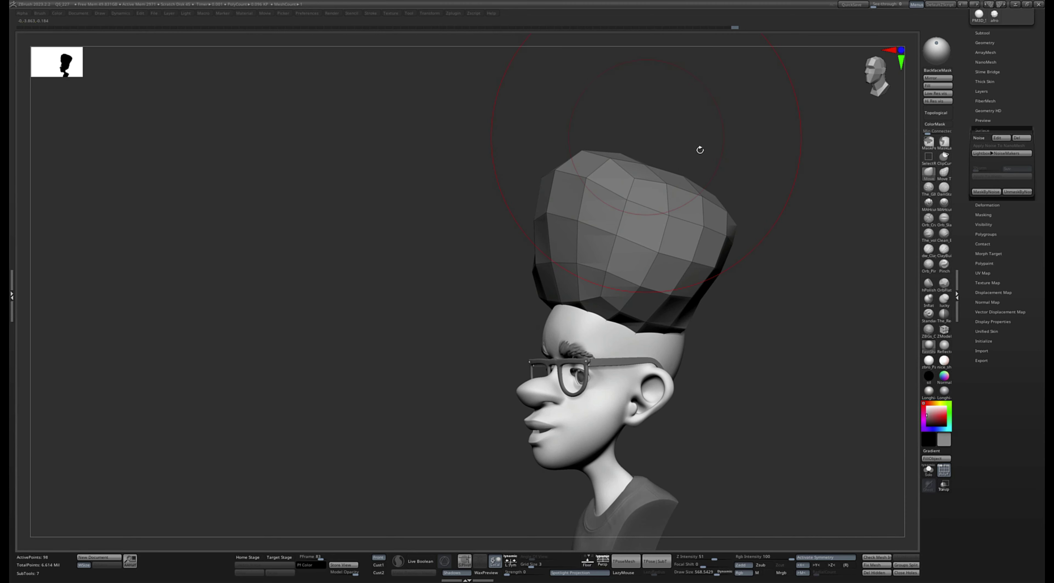
Pull the afro's upper sides and corners outward from behind and above, and adjust its back, to give the low-resolution hair a wider, squarer top
{"action": "left_click_drag", "start_coordinate": [700, 150], "coordinate": [751, 154]}
{"action": "mouse_move", "coordinate": [688, 259]}
{"action": "left_mouse_down"}
{"action": "mouse_move", "coordinate": [673, 272]}
{"action": "mouse_move", "coordinate": [749, 228]}
{"action": "mouse_move", "coordinate": [777, 228]}
{"action": "mouse_move", "coordinate": [608, 319]}
{"action": "mouse_move", "coordinate": [634, 310]}
{"action": "mouse_move", "coordinate": [642, 281]}
{"action": "left_mouse_up"}
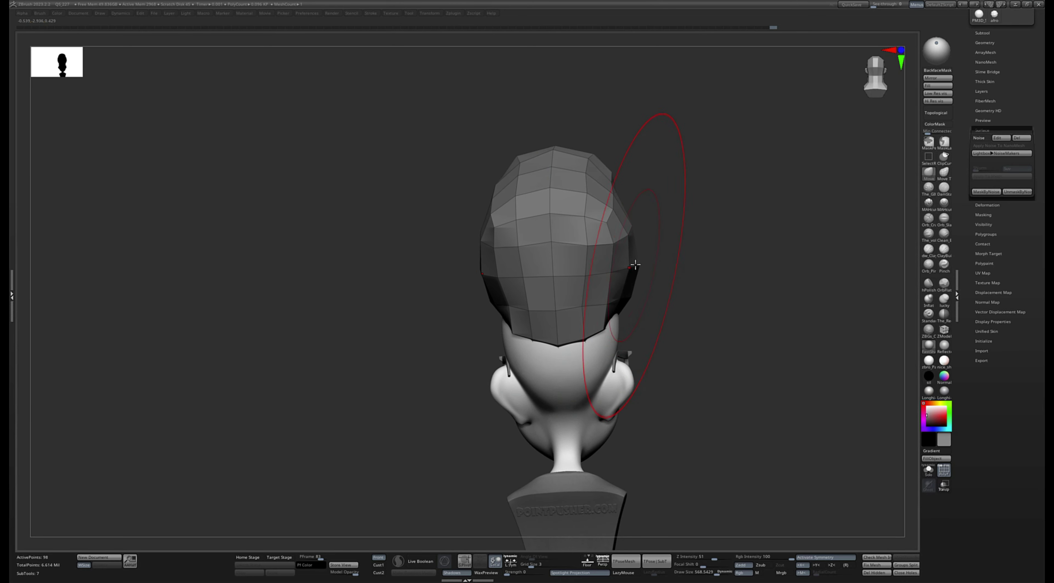
{"action": "mouse_move", "coordinate": [652, 245]}
{"action": "left_mouse_down"}
{"action": "mouse_move", "coordinate": [680, 177]}
{"action": "mouse_move", "coordinate": [653, 227]}
{"action": "mouse_move", "coordinate": [617, 220]}
{"action": "left_mouse_up"}
{"action": "key", "text": "bracketleft"}
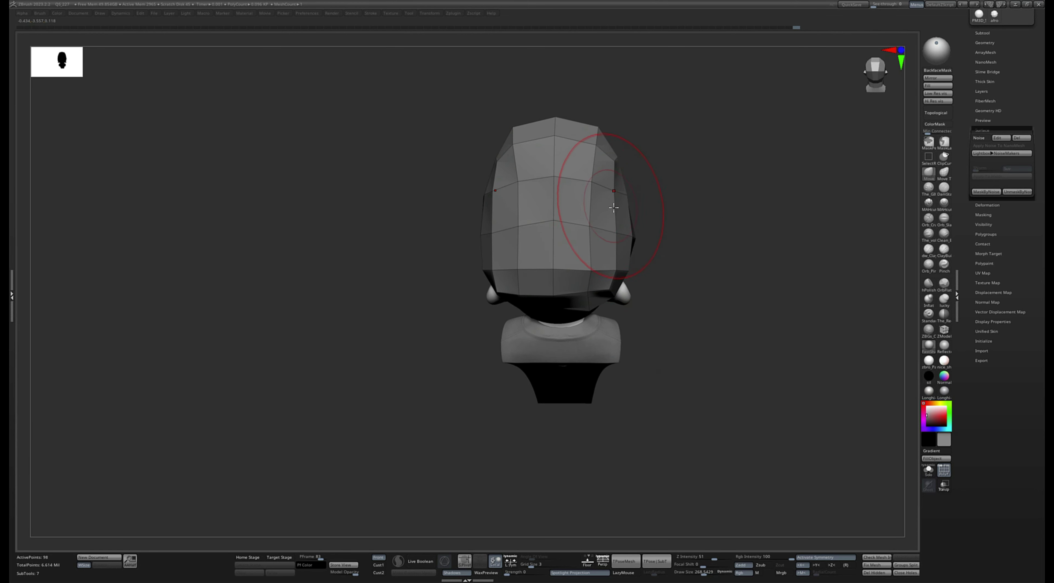
{"action": "mouse_move", "coordinate": [613, 205]}
{"action": "left_mouse_down"}
{"action": "mouse_move", "coordinate": [627, 208]}
{"action": "mouse_move", "coordinate": [628, 246]}
{"action": "left_mouse_up"}
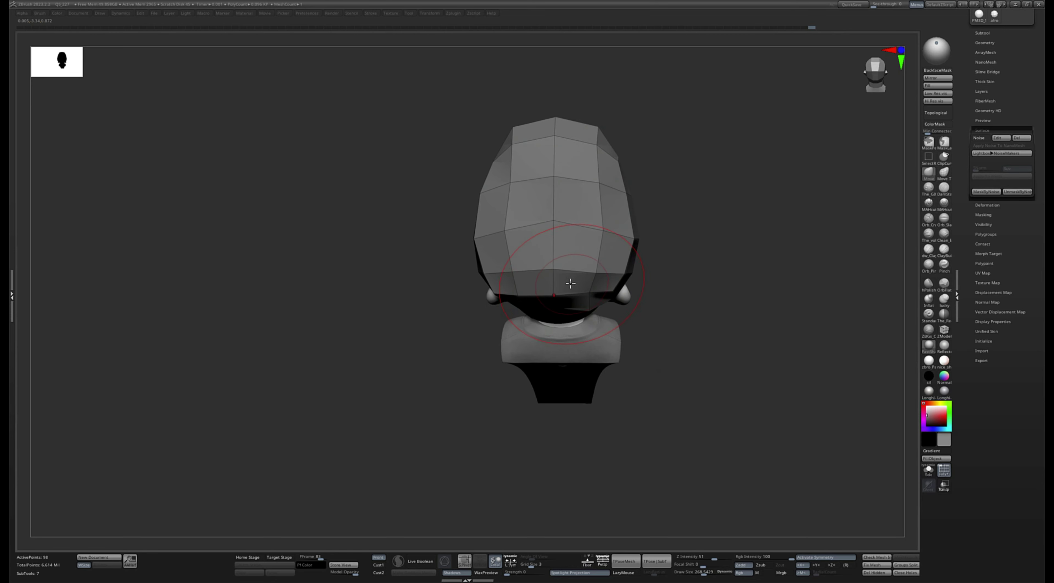
{"action": "left_click_drag", "start_coordinate": [571, 283], "coordinate": [569, 282]}
{"action": "left_click_drag", "start_coordinate": [602, 166], "coordinate": [631, 169]}
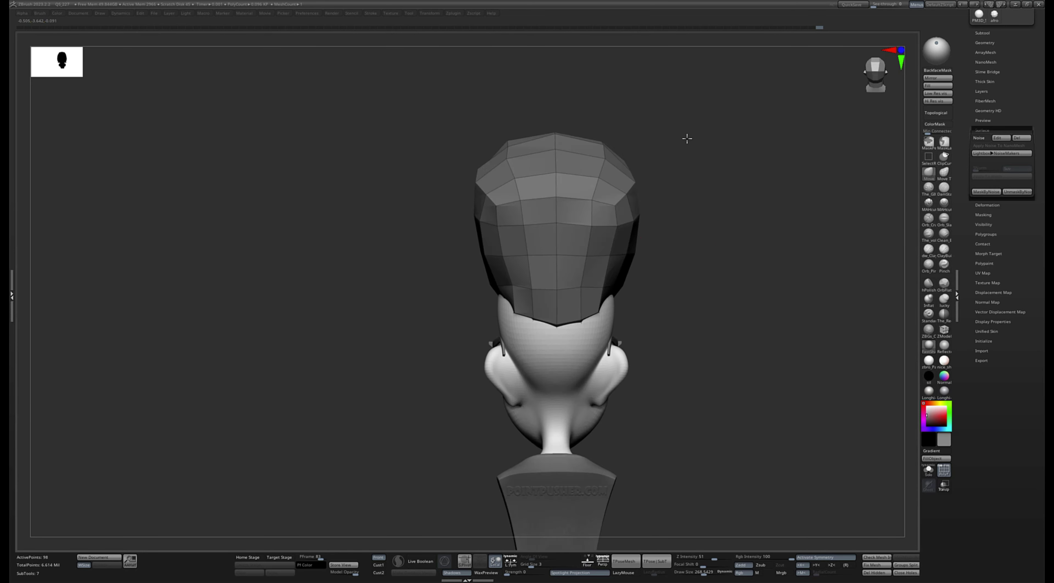
{"action": "left_click_drag", "start_coordinate": [688, 139], "coordinate": [736, 204]}
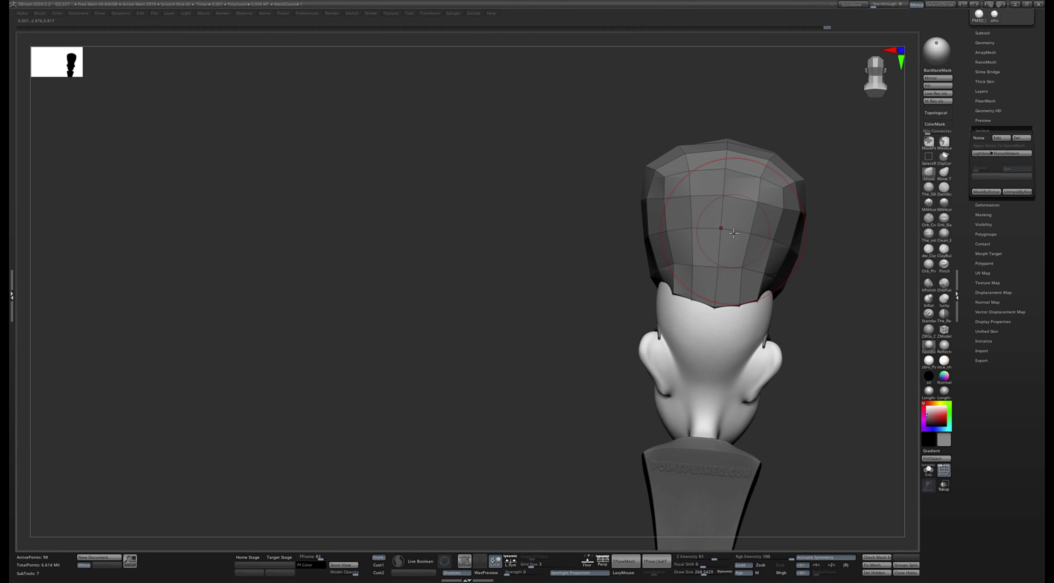
{"action": "left_click_drag", "start_coordinate": [752, 272], "coordinate": [758, 263]}
{"action": "left_click_drag", "start_coordinate": [726, 190], "coordinate": [764, 184]}
{"action": "left_click_drag", "start_coordinate": [750, 257], "coordinate": [756, 263]}
Adjust the afro's lower edge near the temple and pull the front hairline slightly down over the forehead
{"action": "mouse_move", "coordinate": [537, 402]}
{"action": "left_mouse_down"}
{"action": "mouse_move", "coordinate": [557, 403]}
{"action": "mouse_move", "coordinate": [824, 251]}
{"action": "mouse_move", "coordinate": [740, 294]}
{"action": "left_mouse_up"}
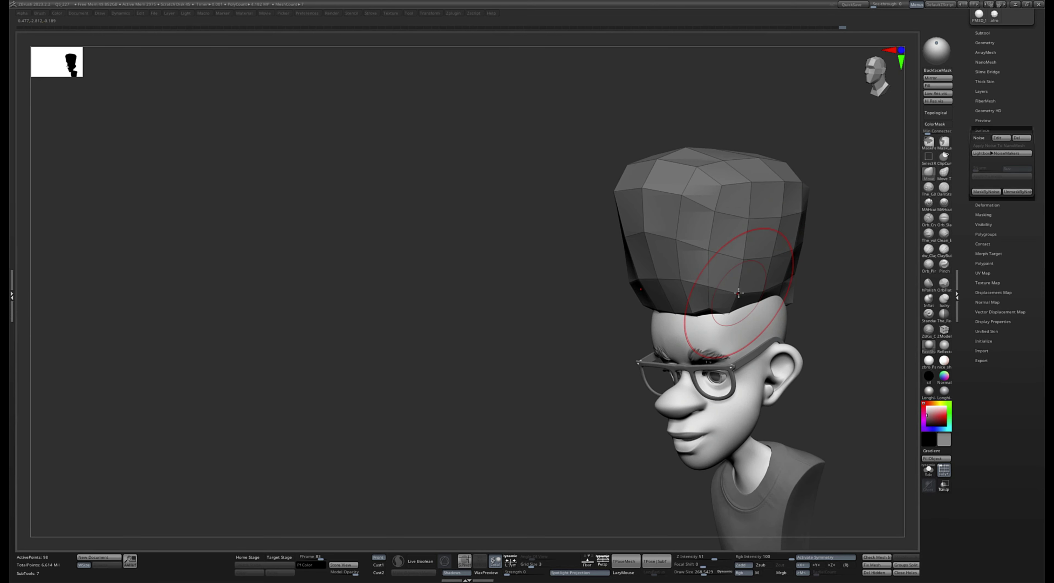
{"action": "left_click_drag", "start_coordinate": [792, 272], "coordinate": [804, 269]}
{"action": "left_click_drag", "start_coordinate": [720, 306], "coordinate": [751, 296]}
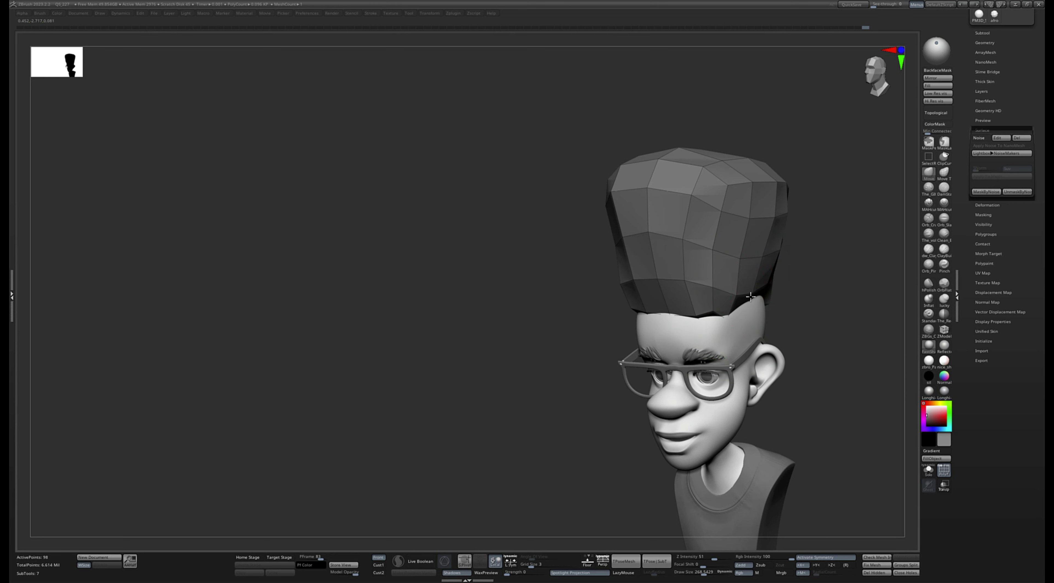
{"action": "left_click_drag", "start_coordinate": [671, 283], "coordinate": [671, 301]}
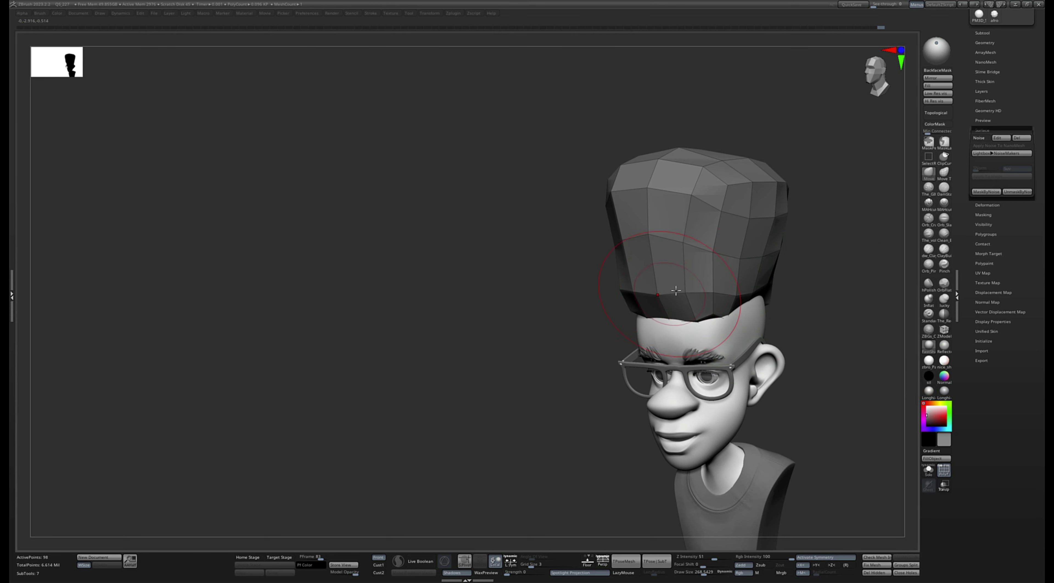
{"action": "left_click_drag", "start_coordinate": [661, 235], "coordinate": [666, 246]}
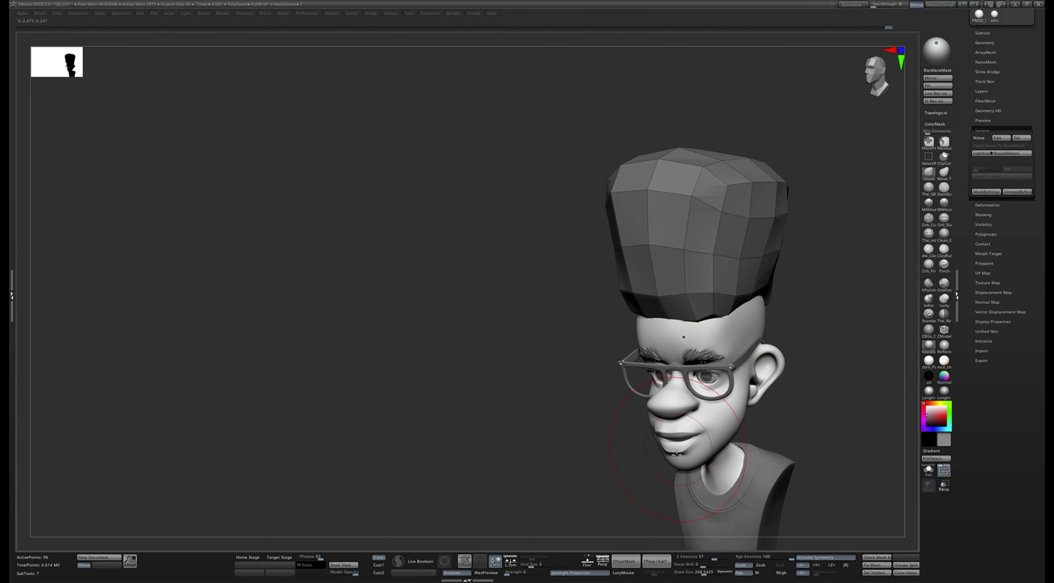
Return the afro to its highest subdivision level, hide the polygon wireframe, and inspect the reshaped hair from the side
{"action": "key", "text": "ctrl+d"}
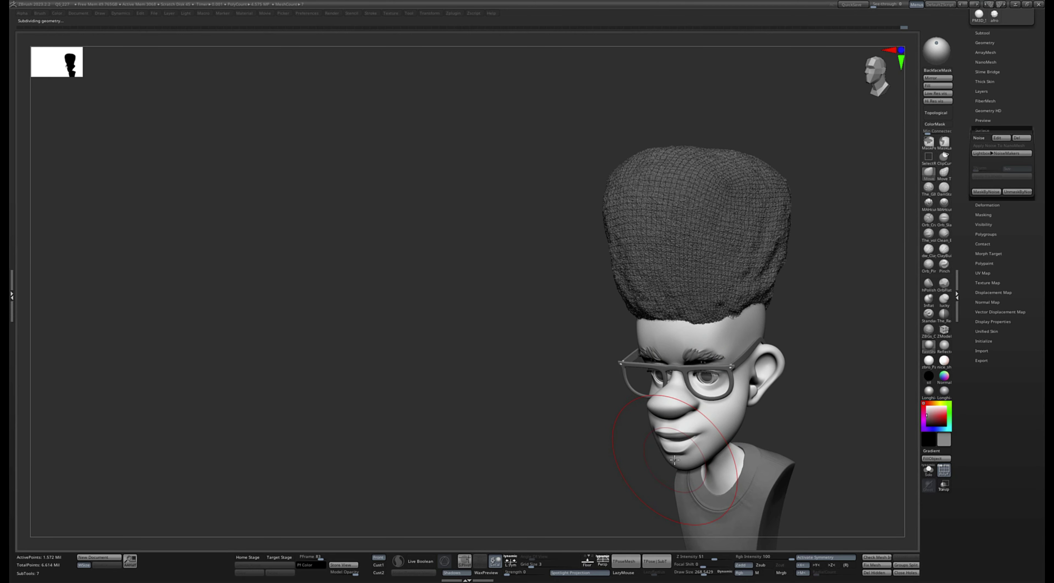
{"action": "key", "text": "shift+f"}
{"action": "mouse_move", "coordinate": [824, 406]}
{"action": "left_mouse_down"}
{"action": "mouse_move", "coordinate": [835, 385]}
{"action": "mouse_move", "coordinate": [842, 411]}
{"action": "mouse_move", "coordinate": [864, 407]}
{"action": "mouse_move", "coordinate": [826, 452]}
{"action": "mouse_move", "coordinate": [672, 489]}
{"action": "mouse_move", "coordinate": [735, 484]}
{"action": "mouse_move", "coordinate": [718, 469]}
{"action": "mouse_move", "coordinate": [759, 447]}
{"action": "mouse_move", "coordinate": [753, 434]}
{"action": "left_mouse_up"}
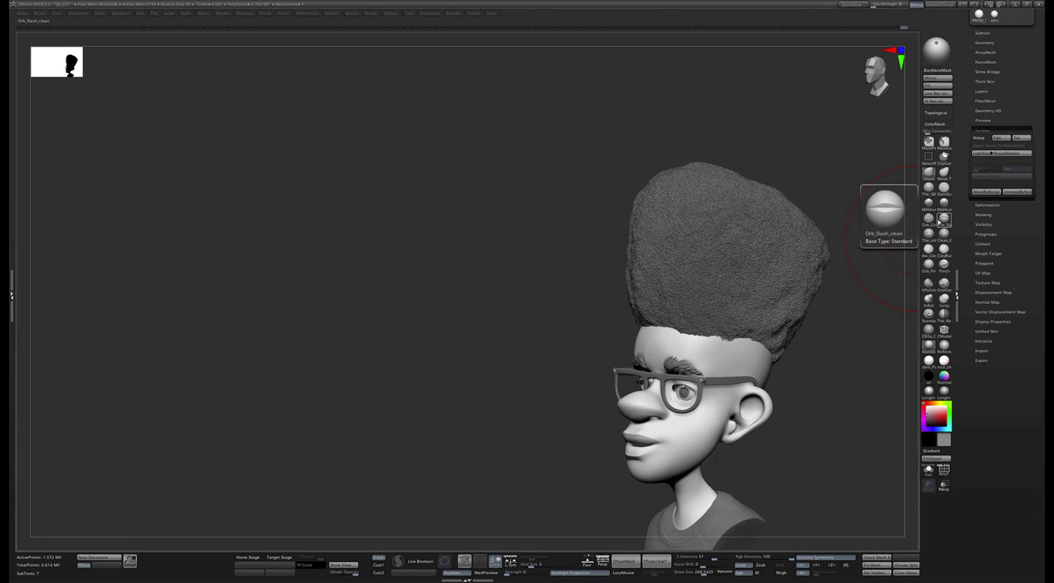
Set up the Standard brush to paint color only at Rgb Intensity 100
{"action": "left_click", "coordinate": [929, 316]}
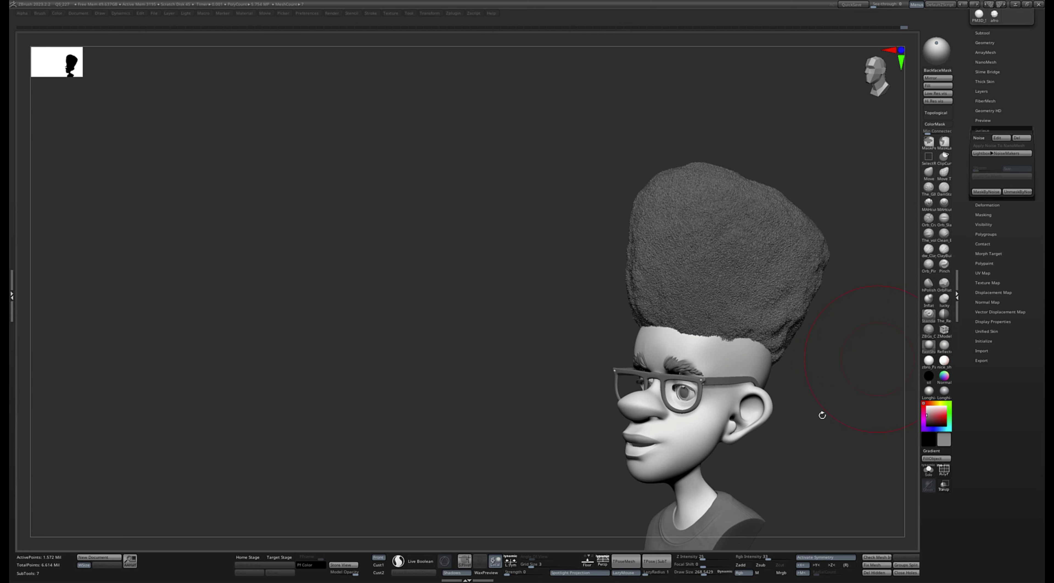
{"action": "left_click", "coordinate": [740, 572]}
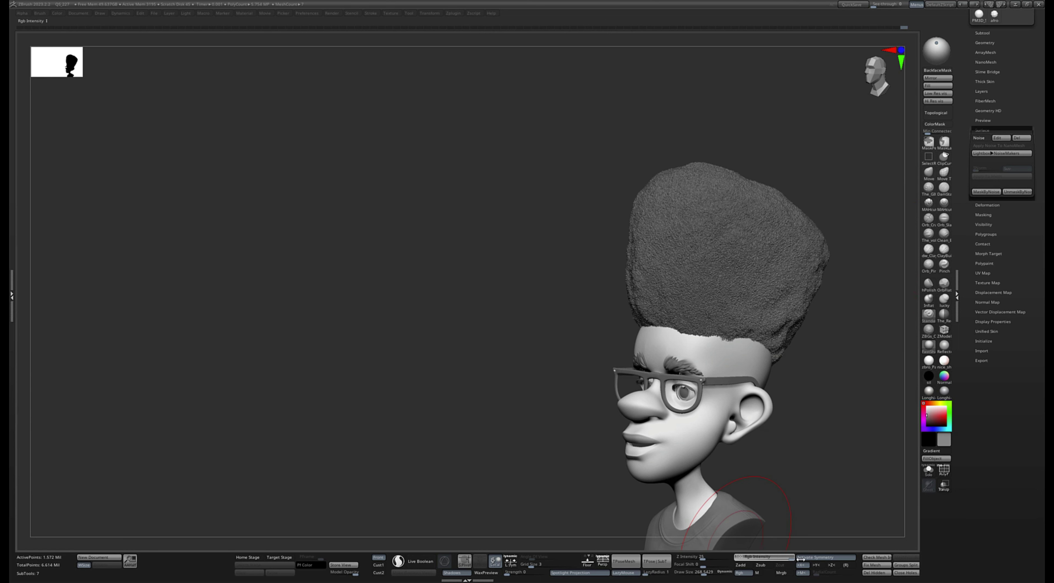
{"action": "left_click_drag", "start_coordinate": [822, 456], "coordinate": [737, 350]}
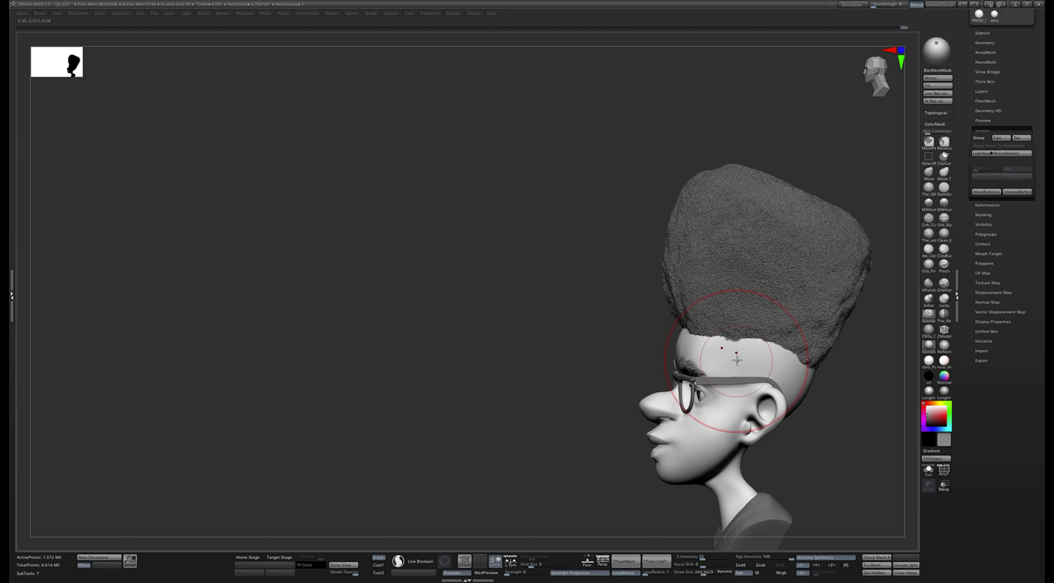
Make the bust the active subtool and, with a much smaller brush, paint a gray band beneath the afro from the temple toward the back
{"action": "key", "text": "bracketleft"}
{"action": "key", "text": "bracketleft"}
{"action": "key", "text": "bracketleft"}
{"action": "key", "text": "bracketleft"}
{"action": "key", "text": "bracketleft"}
{"action": "key", "text": "bracketleft"}
{"action": "key", "text": "bracketleft"}
{"action": "key", "text": "bracketleft"}
{"action": "key", "text": "bracketleft"}
{"action": "key", "text": "bracketleft"}
{"action": "key", "text": "bracketleft"}
{"action": "key", "text": "bracketleft"}
{"action": "key", "text": "bracketleft"}
{"action": "key", "text": "bracketleft"}
{"action": "key", "text": "bracketleft"}
{"action": "key", "text": "bracketleft"}
{"action": "key", "text": "bracketleft"}
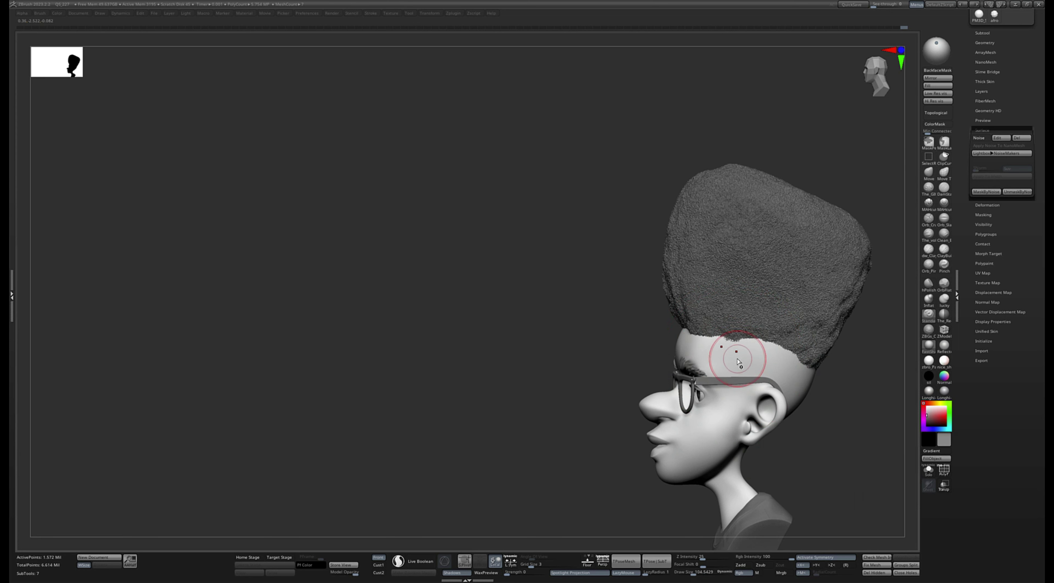
{"action": "left_click", "coordinate": [730, 354], "text": "alt"}
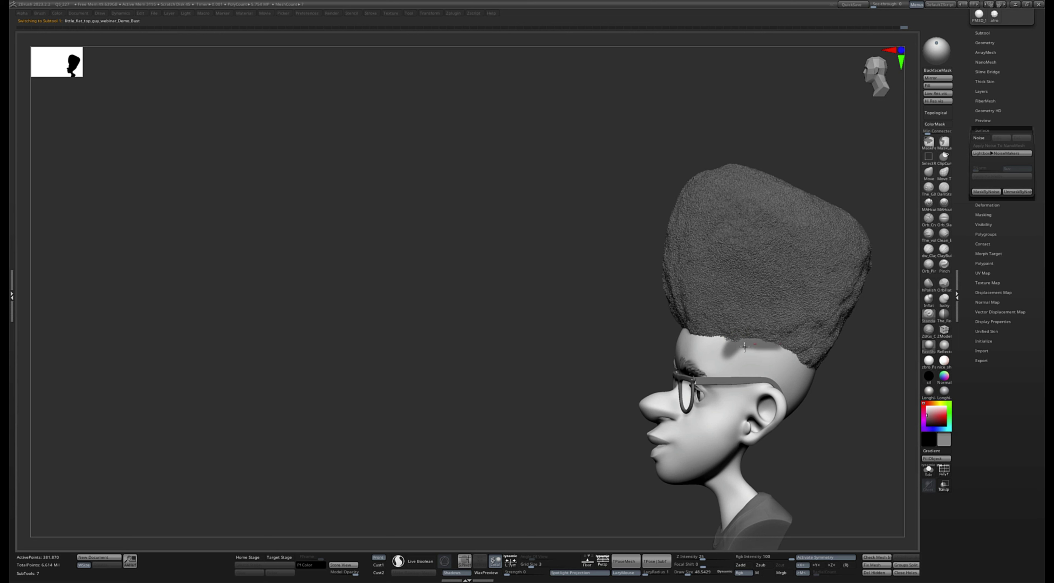
{"action": "left_click_drag", "start_coordinate": [745, 346], "coordinate": [812, 357], "text": "ctrl"}
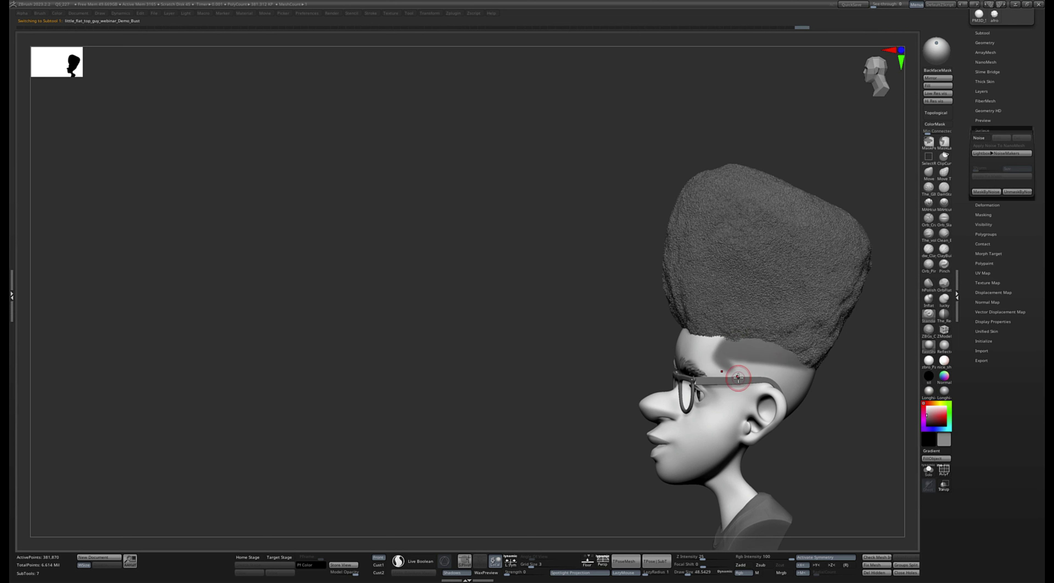
Isolate the head in Solo mode and paint the sideburn and the area above the ear gray
{"action": "left_click", "coordinate": [929, 471]}
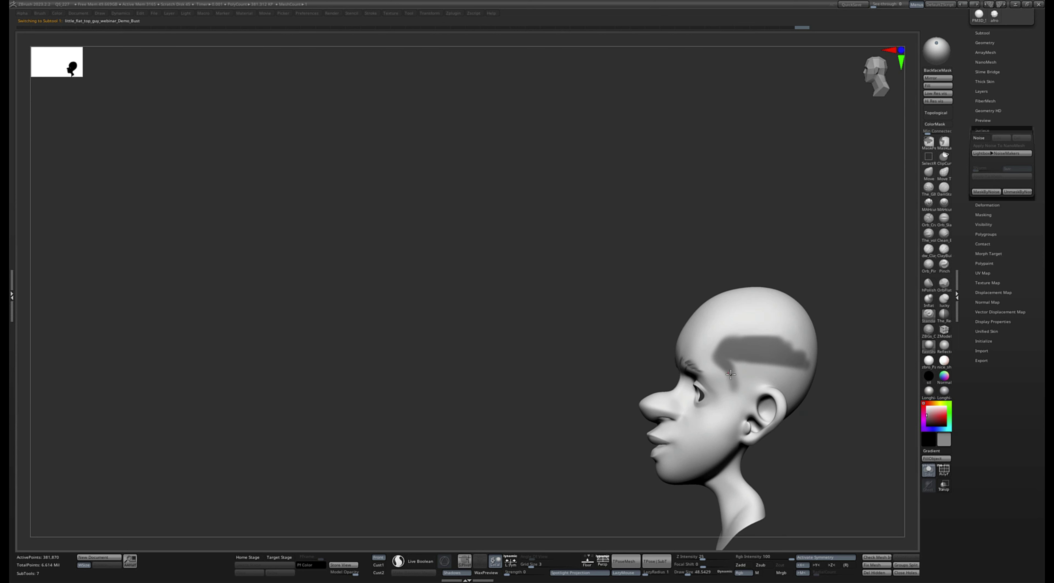
{"action": "mouse_move", "coordinate": [730, 373]}
{"action": "left_mouse_down", "text": "ctrl"}
{"action": "mouse_move", "coordinate": [736, 421]}
{"action": "mouse_move", "coordinate": [738, 359]}
{"action": "left_mouse_up", "text": "ctrl"}
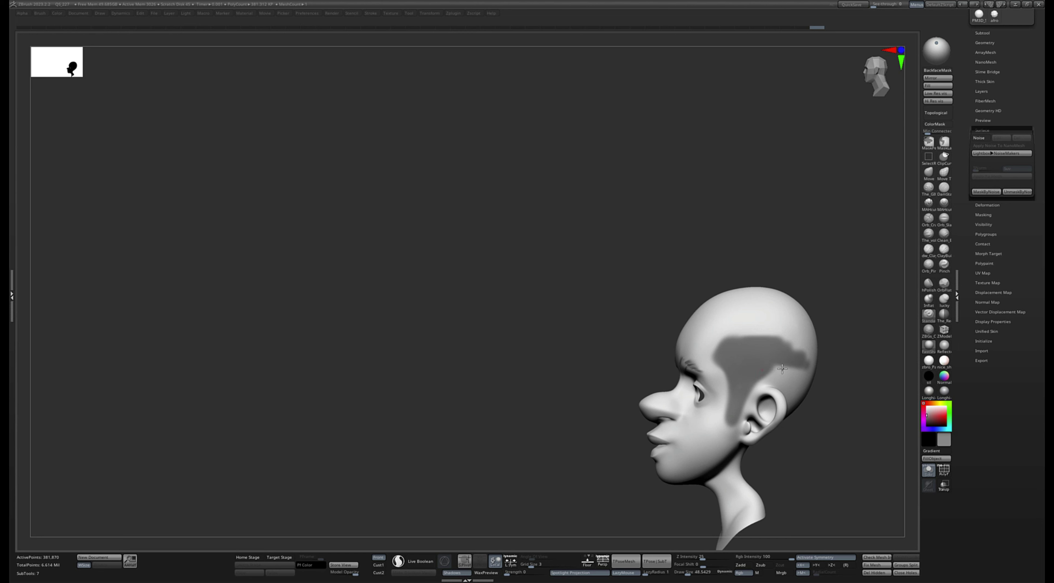
{"action": "left_click_drag", "start_coordinate": [790, 383], "coordinate": [794, 381], "text": "ctrl"}
Fill the rest of the scalp with gray, from the front hairline over the crown and down to the nape
{"action": "left_click_drag", "start_coordinate": [843, 357], "coordinate": [844, 391]}
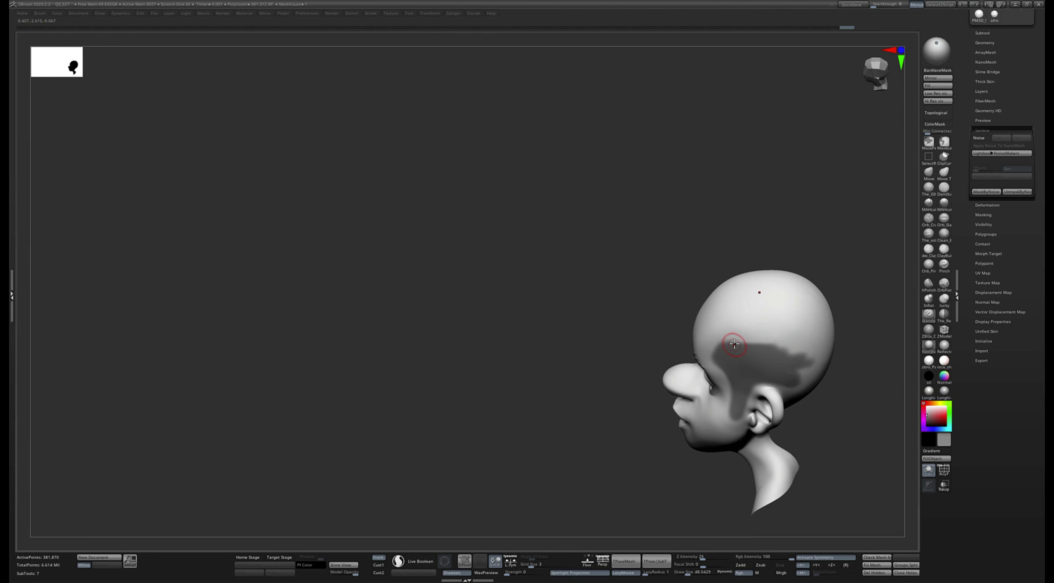
{"action": "mouse_move", "coordinate": [734, 344]}
{"action": "left_mouse_down", "text": "ctrl"}
{"action": "mouse_move", "coordinate": [820, 328]}
{"action": "mouse_move", "coordinate": [800, 339]}
{"action": "mouse_move", "coordinate": [813, 337]}
{"action": "left_mouse_up", "text": "ctrl"}
{"action": "mouse_move", "coordinate": [839, 281]}
{"action": "left_mouse_down"}
{"action": "mouse_move", "coordinate": [855, 295]}
{"action": "mouse_move", "coordinate": [720, 348]}
{"action": "mouse_move", "coordinate": [722, 276]}
{"action": "mouse_move", "coordinate": [721, 346]}
{"action": "mouse_move", "coordinate": [762, 287]}
{"action": "mouse_move", "coordinate": [741, 340]}
{"action": "mouse_move", "coordinate": [808, 320]}
{"action": "mouse_move", "coordinate": [772, 264]}
{"action": "mouse_move", "coordinate": [745, 287]}
{"action": "mouse_move", "coordinate": [732, 277]}
{"action": "left_mouse_up"}
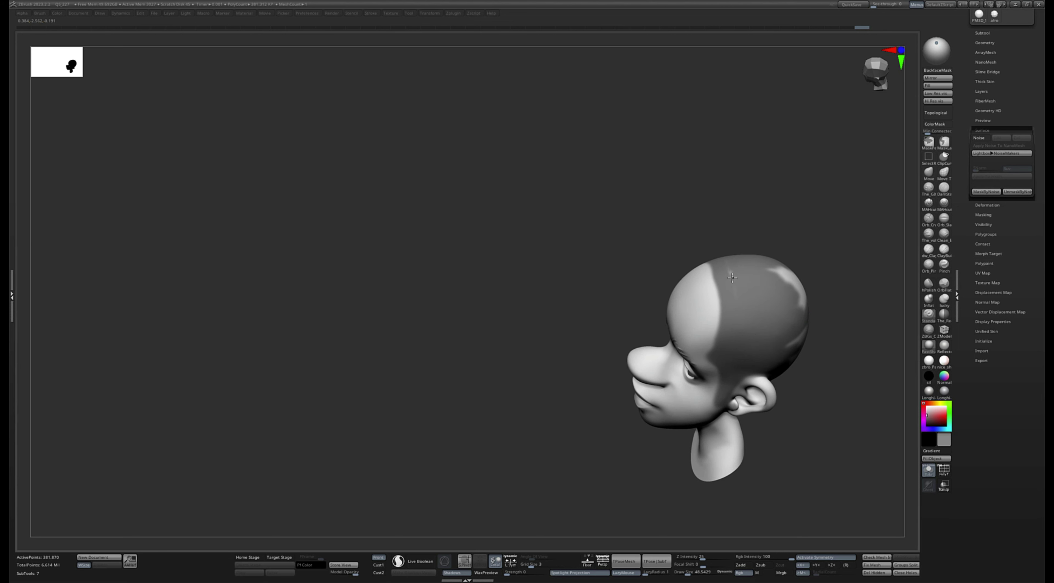
{"action": "left_click_drag", "start_coordinate": [817, 261], "coordinate": [765, 362]}
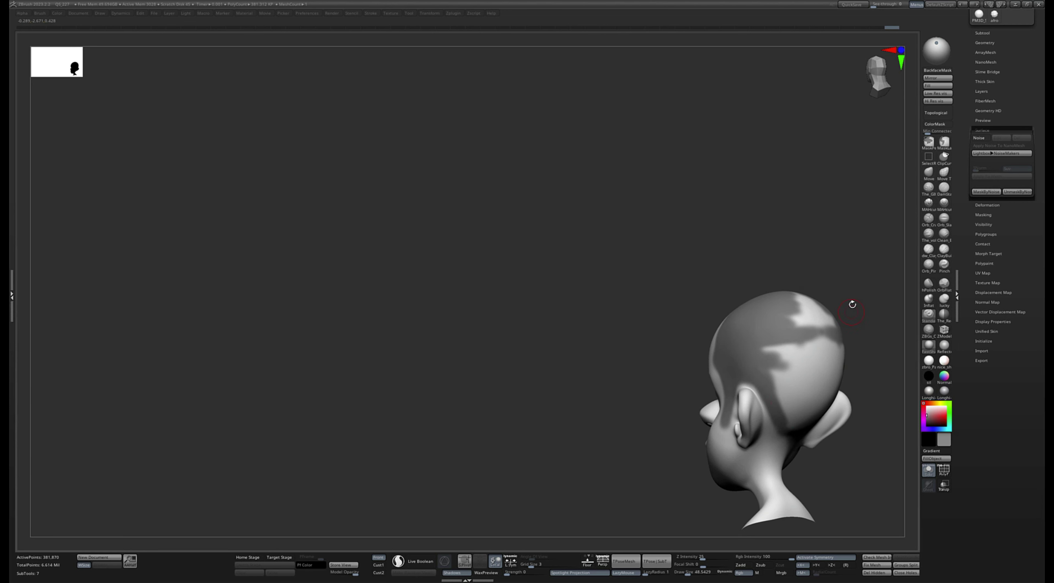
{"action": "mouse_move", "coordinate": [852, 304]}
{"action": "left_mouse_down"}
{"action": "mouse_move", "coordinate": [822, 289]}
{"action": "mouse_move", "coordinate": [792, 323]}
{"action": "mouse_move", "coordinate": [788, 301]}
{"action": "mouse_move", "coordinate": [775, 386]}
{"action": "mouse_move", "coordinate": [836, 370]}
{"action": "mouse_move", "coordinate": [800, 376]}
{"action": "mouse_move", "coordinate": [819, 369]}
{"action": "mouse_move", "coordinate": [786, 397]}
{"action": "left_mouse_up"}
{"action": "left_click_drag", "start_coordinate": [718, 494], "coordinate": [765, 343]}
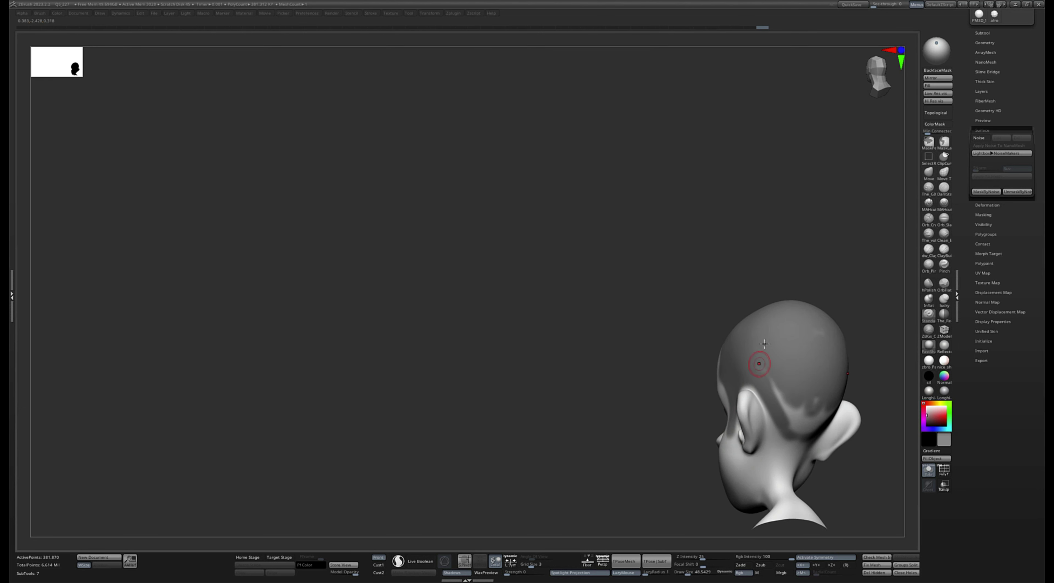
{"action": "left_click_drag", "start_coordinate": [785, 400], "coordinate": [800, 388], "text": "ctrl"}
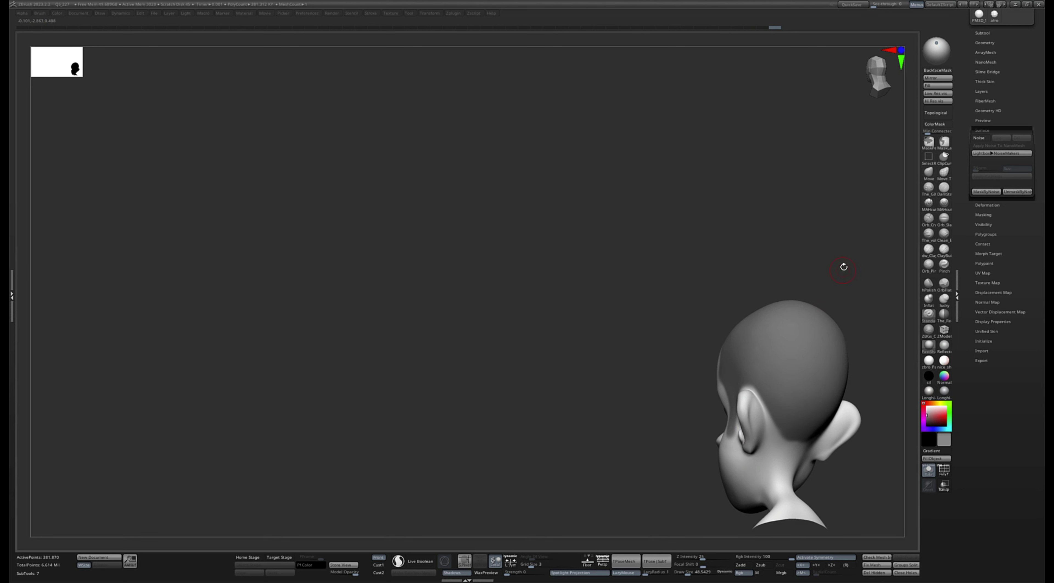
With a very small brush, clean up the painted hairline along the temple, sideburn and around the ear, using white as the second color
{"action": "mouse_move", "coordinate": [844, 267]}
{"action": "left_mouse_down"}
{"action": "mouse_move", "coordinate": [857, 272]}
{"action": "mouse_move", "coordinate": [835, 317]}
{"action": "mouse_move", "coordinate": [696, 352]}
{"action": "mouse_move", "coordinate": [655, 333]}
{"action": "mouse_move", "coordinate": [715, 359]}
{"action": "mouse_move", "coordinate": [671, 332]}
{"action": "left_mouse_up"}
{"action": "left_click_drag", "start_coordinate": [777, 339], "coordinate": [777, 461]}
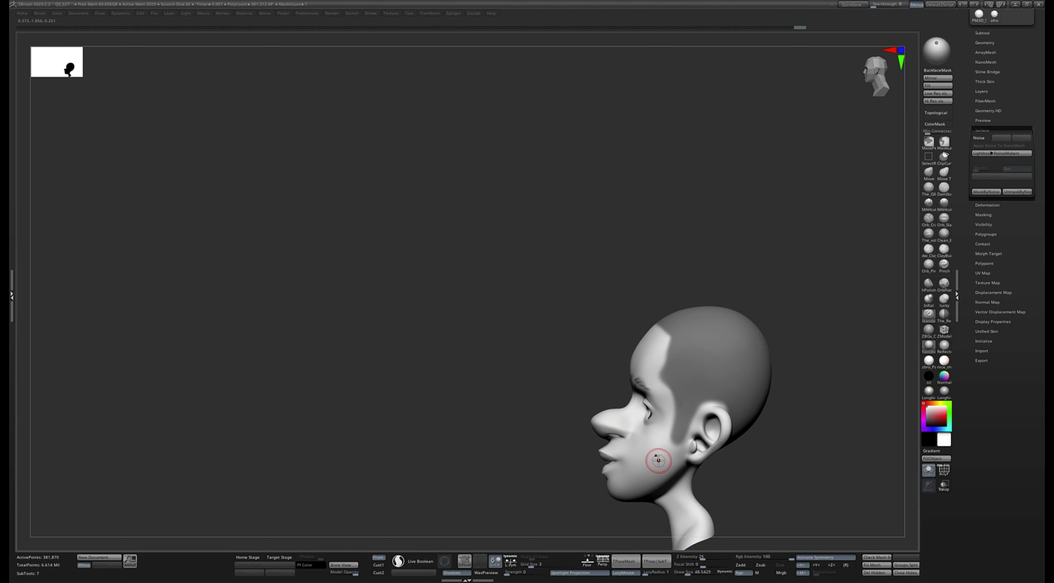
{"action": "key", "text": "bracketleft"}
{"action": "key", "text": "bracketleft"}
{"action": "key", "text": "bracketleft"}
{"action": "key", "text": "bracketleft"}
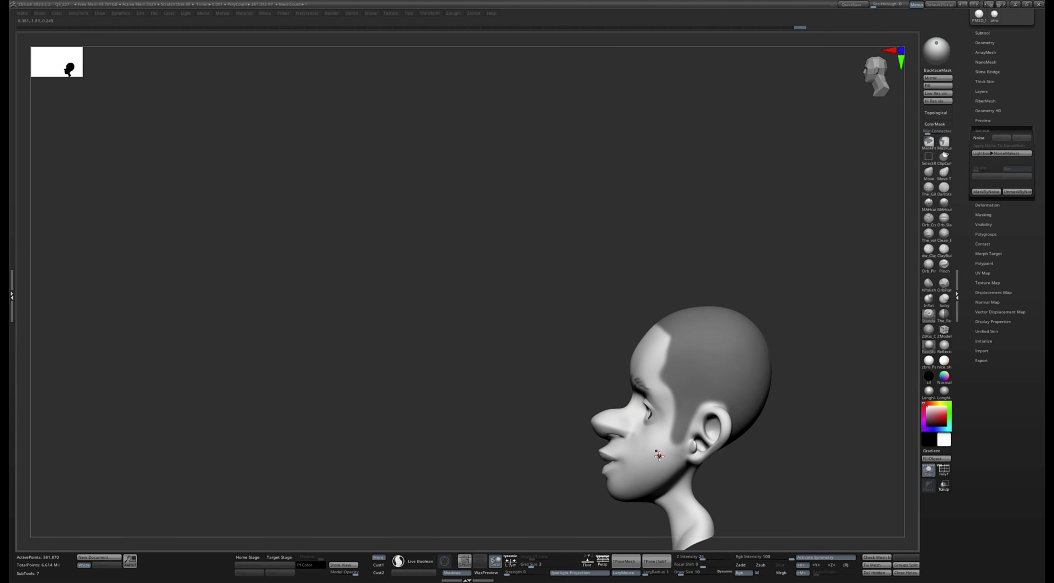
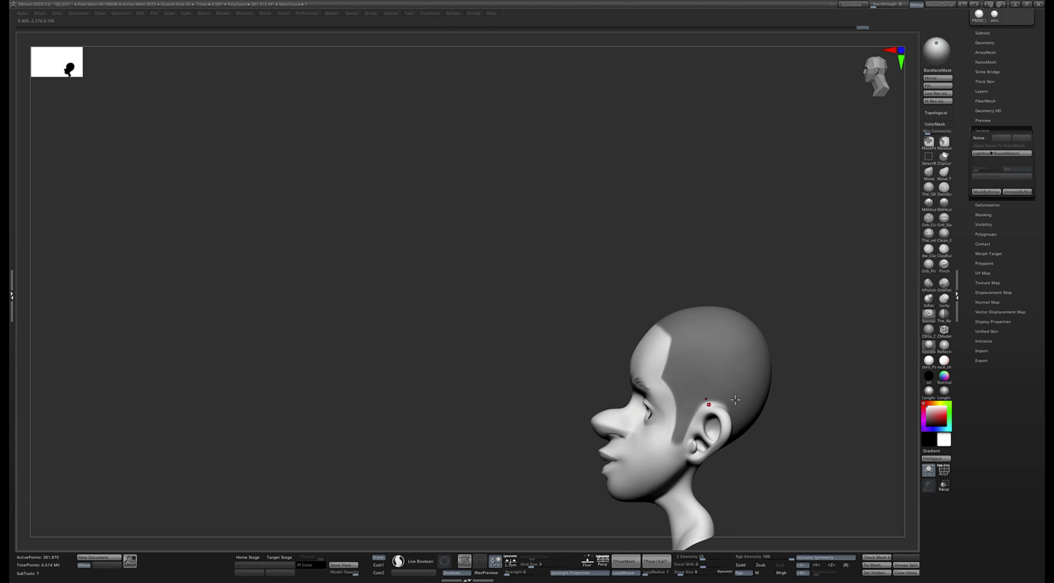
{"action": "right_click_drag", "start_coordinate": [736, 400], "coordinate": [716, 399]}
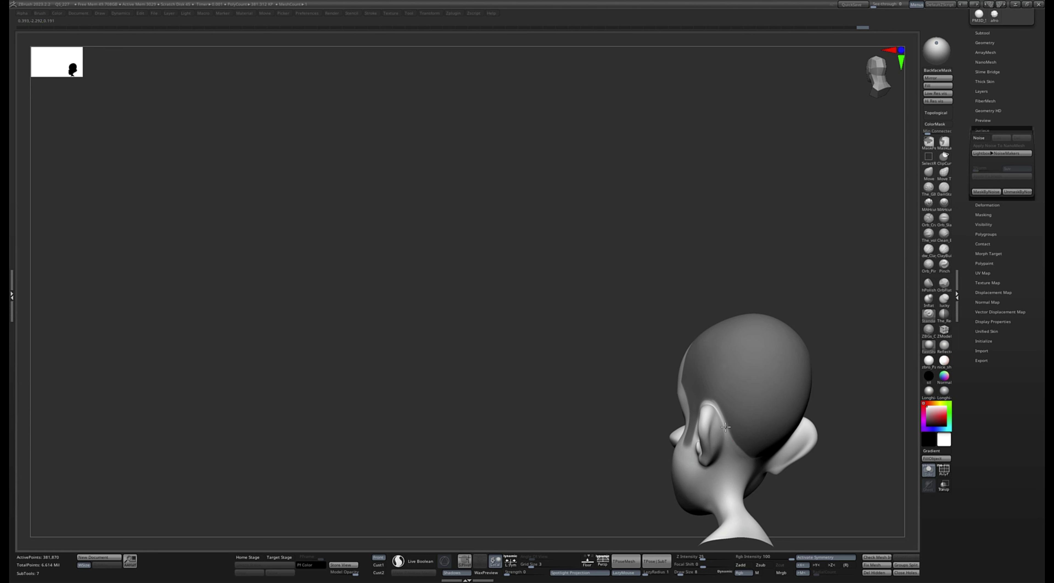
{"action": "right_click_drag", "start_coordinate": [704, 410], "coordinate": [639, 453]}
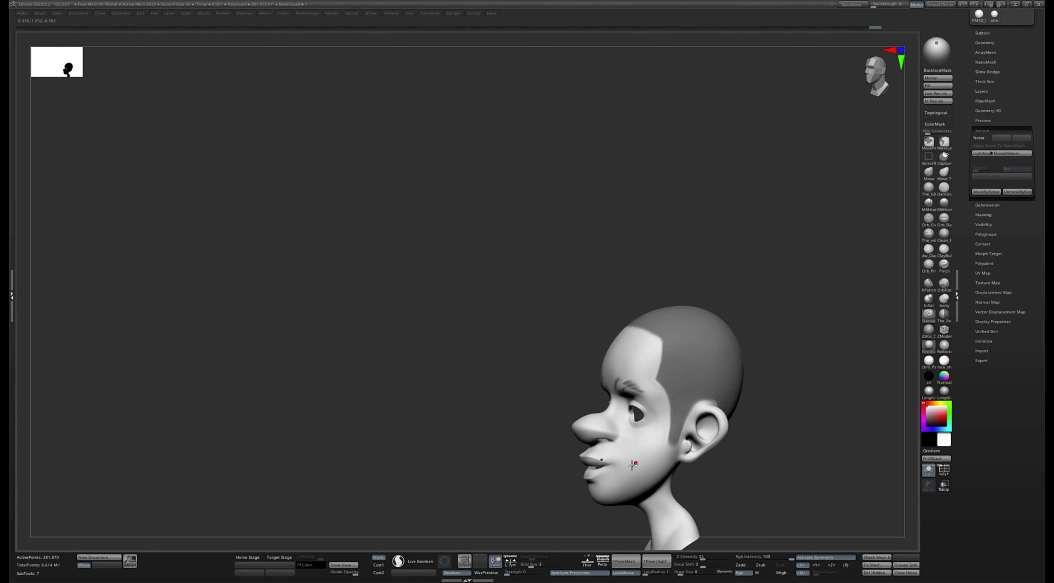
Enlarge the brush, lower its Rgb Intensity, and softly fade the sideburn's paint into the skin in front of the ear
{"action": "key", "text": "bracketright"}
{"action": "key", "text": "bracketright"}
{"action": "key", "text": "bracketright"}
{"action": "key", "text": "bracketright"}
{"action": "key", "text": "bracketright"}
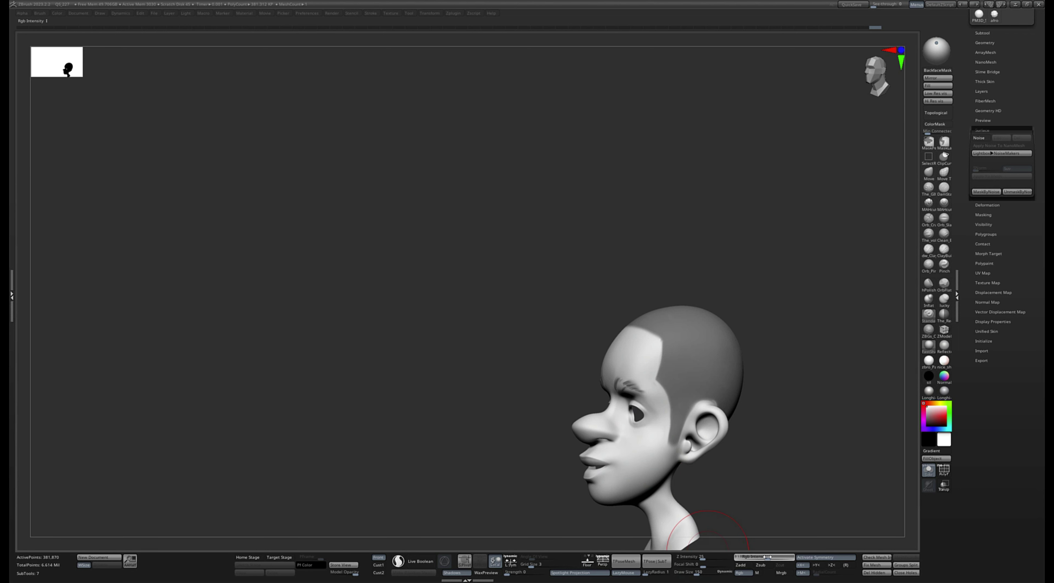
{"action": "left_click_drag", "start_coordinate": [776, 490], "coordinate": [671, 435]}
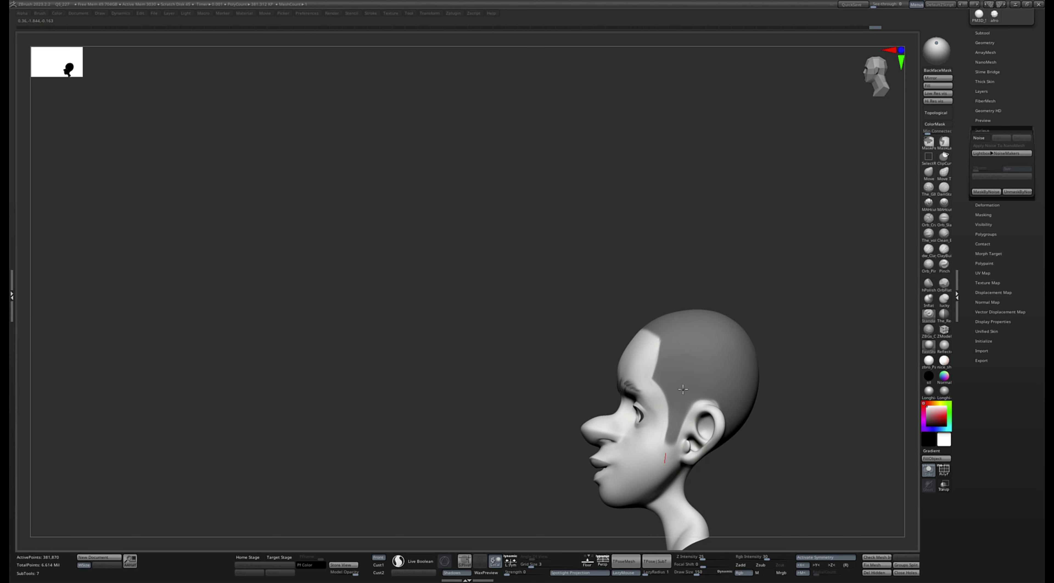
{"action": "left_click_drag", "start_coordinate": [684, 400], "coordinate": [665, 451]}
Step back and forth through the fade strokes on the temple and sideburn, keeping the softened sideburn with a crisp temple hairline
{"action": "key", "text": "ctrl+shift+z"}
{"action": "key", "text": "ctrl+shift+z"}
{"action": "key", "text": "ctrl+shift+z"}
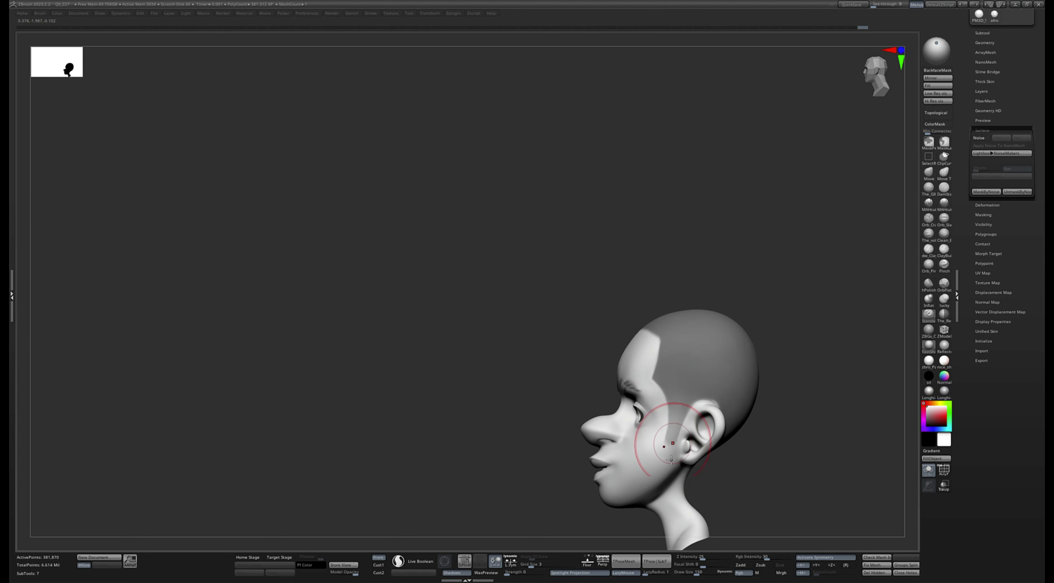
{"action": "key", "text": "ctrl+z"}
{"action": "key", "text": "ctrl+z"}
{"action": "key", "text": "ctrl+z"}
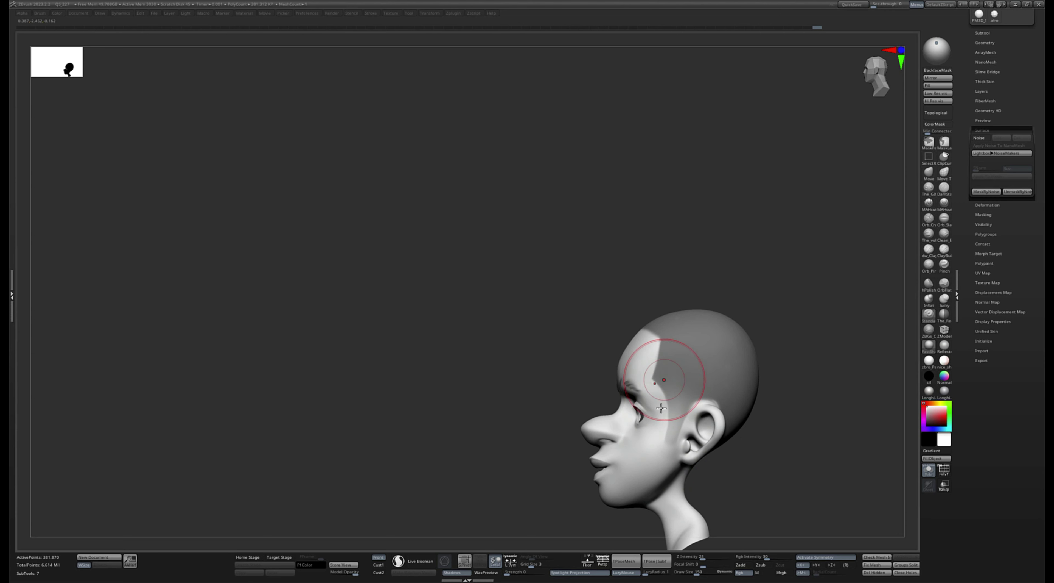
{"action": "key", "text": "ctrl+shift+z"}
{"action": "key", "text": "ctrl+shift+z"}
{"action": "key", "text": "ctrl+shift+z"}
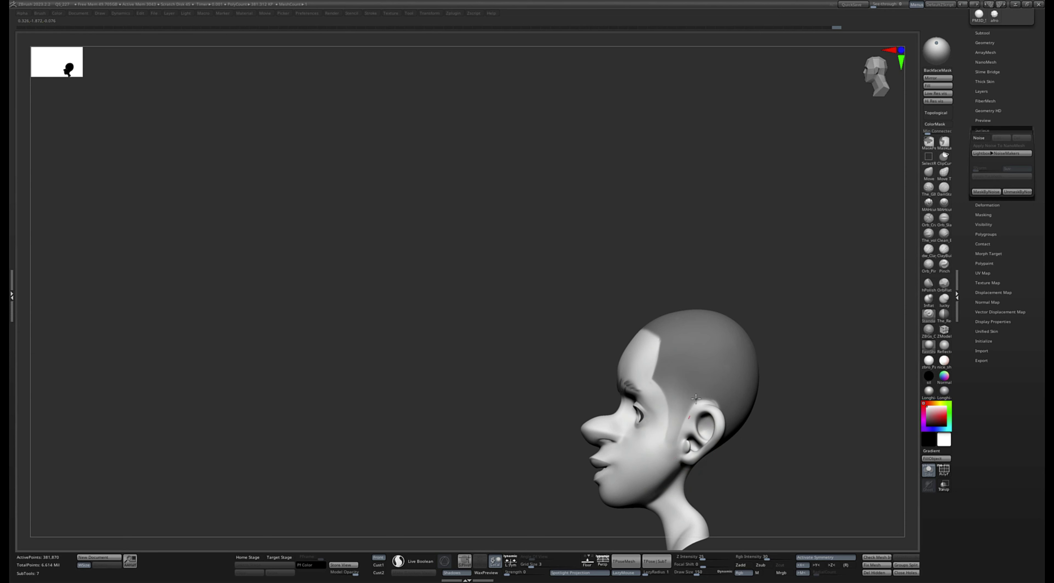
{"action": "key", "text": "ctrl+z"}
{"action": "key", "text": "ctrl+z"}
{"action": "key", "text": "ctrl+z"}
{"action": "key", "text": "ctrl+shift+z"}
{"action": "key", "text": "ctrl+shift+z"}
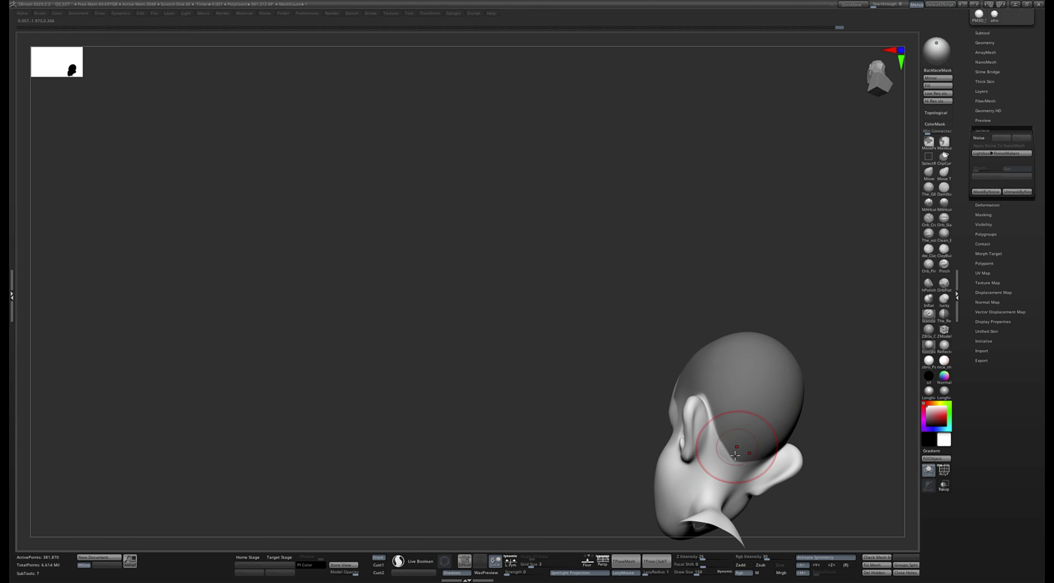
Step back and forth through the fade strokes at the back of the head, keeping the softened neckline
{"action": "key", "text": "ctrl+shift+z"}
{"action": "key", "text": "ctrl+shift+z"}
{"action": "key", "text": "ctrl+shift+z"}
{"action": "key", "text": "ctrl+shift+z"}
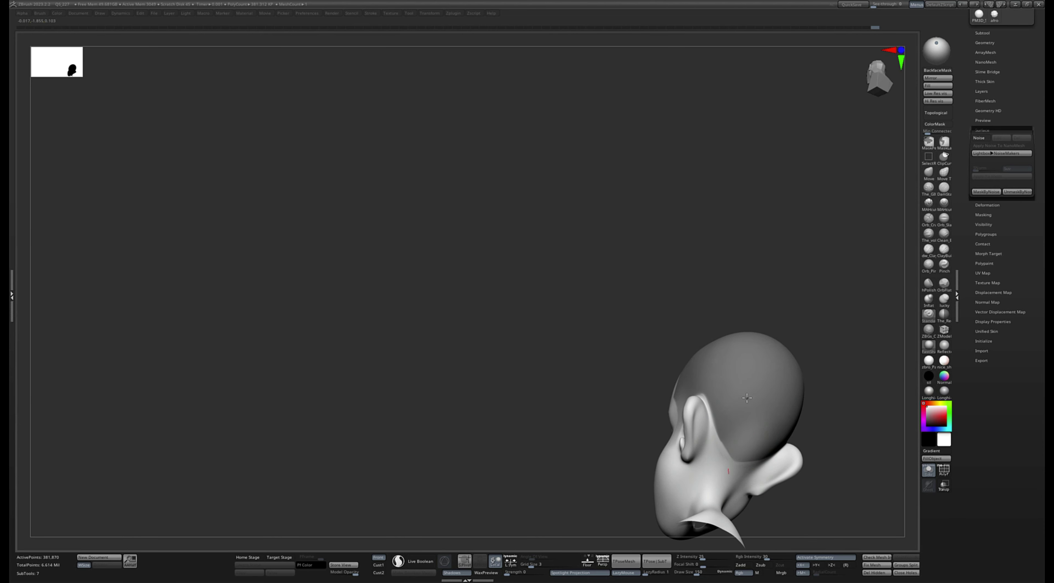
{"action": "key", "text": "ctrl+z"}
{"action": "key", "text": "ctrl+z"}
{"action": "key", "text": "ctrl+z"}
{"action": "key", "text": "ctrl+z"}
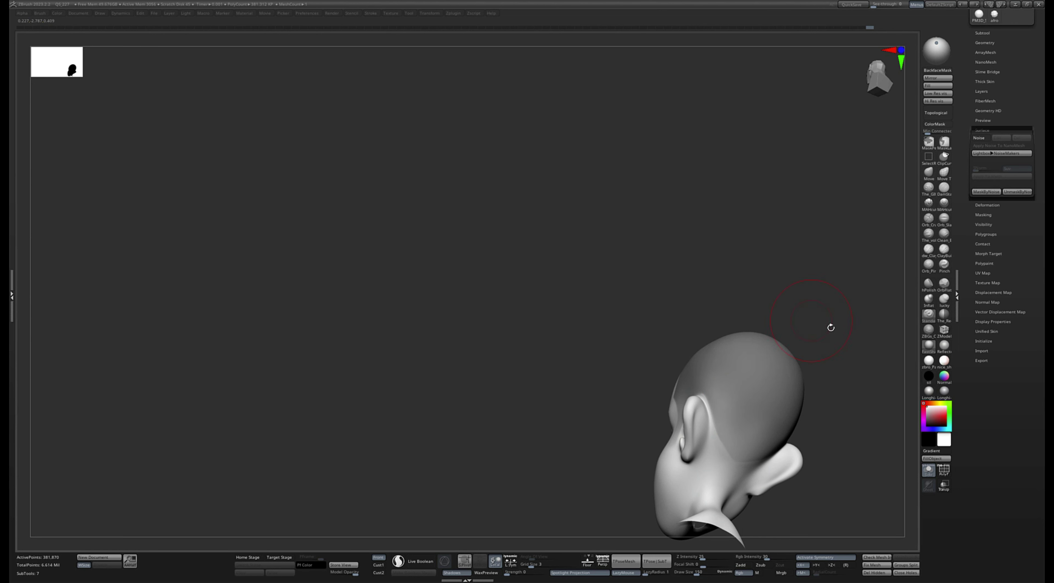
Softly fade the scalp paint into the skin above the ear, behind it and down the nape
{"action": "left_click_drag", "start_coordinate": [831, 327], "coordinate": [723, 418]}
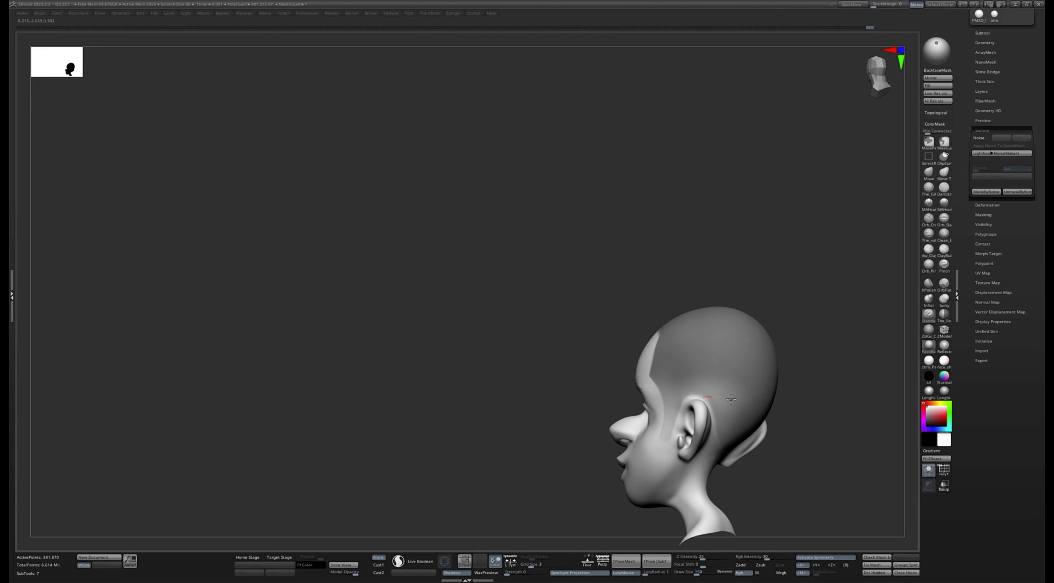
{"action": "left_click_drag", "start_coordinate": [697, 393], "coordinate": [702, 395]}
{"action": "left_click_drag", "start_coordinate": [821, 377], "coordinate": [732, 382]}
{"action": "left_click_drag", "start_coordinate": [753, 386], "coordinate": [760, 453]}
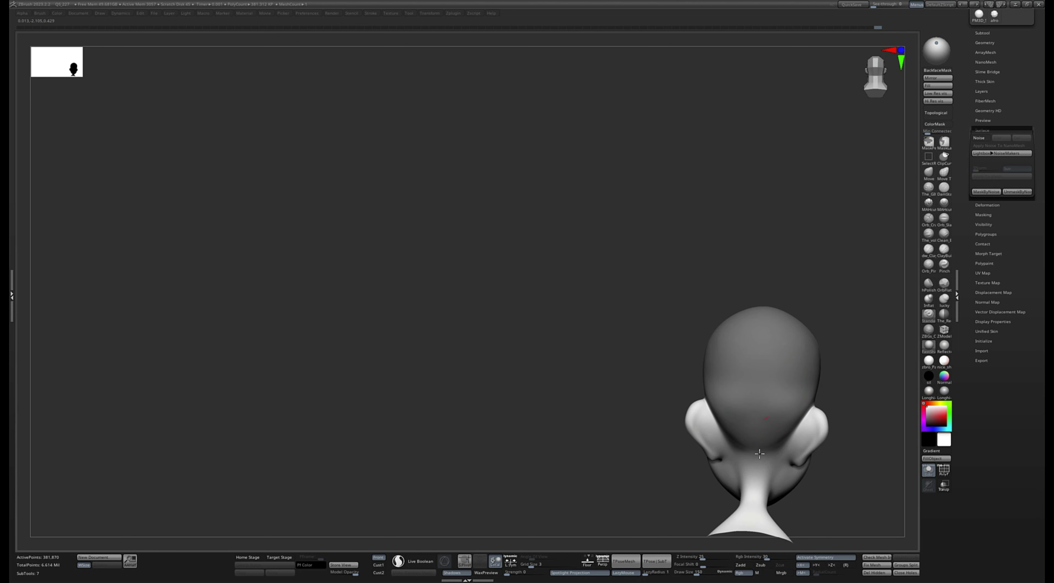
{"action": "right_click_drag", "start_coordinate": [784, 447], "coordinate": [842, 378]}
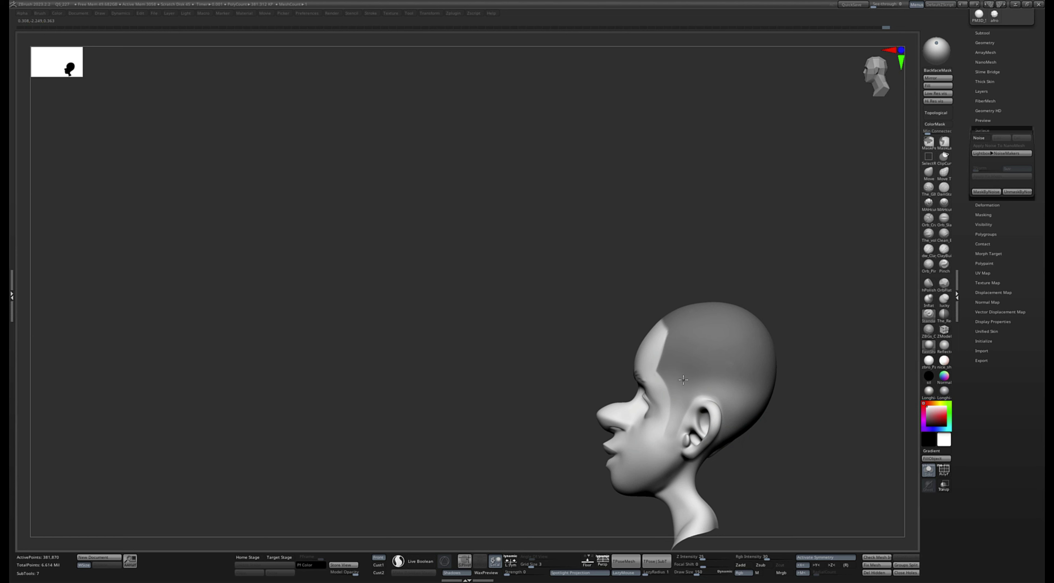
{"action": "mouse_move", "coordinate": [822, 404]}
{"action": "left_mouse_down"}
{"action": "mouse_move", "coordinate": [721, 428]}
{"action": "mouse_move", "coordinate": [673, 467]}
{"action": "left_mouse_up"}
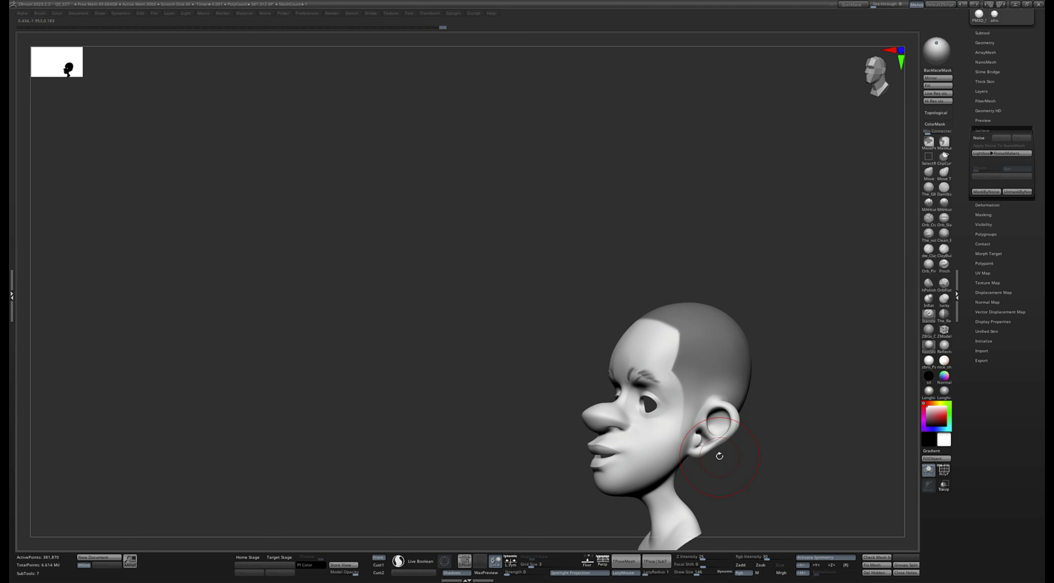
Shrink the brush, raise its Rgb Intensity to 100, and touch up the painted hairline around the sideburn and ear
{"action": "key", "text": "bracketleft"}
{"action": "key", "text": "bracketleft"}
{"action": "key", "text": "bracketleft"}
{"action": "key", "text": "bracketleft"}
{"action": "left_click_drag", "start_coordinate": [768, 558], "coordinate": [796, 558]}
{"action": "left_click_drag", "start_coordinate": [805, 480], "coordinate": [771, 477]}
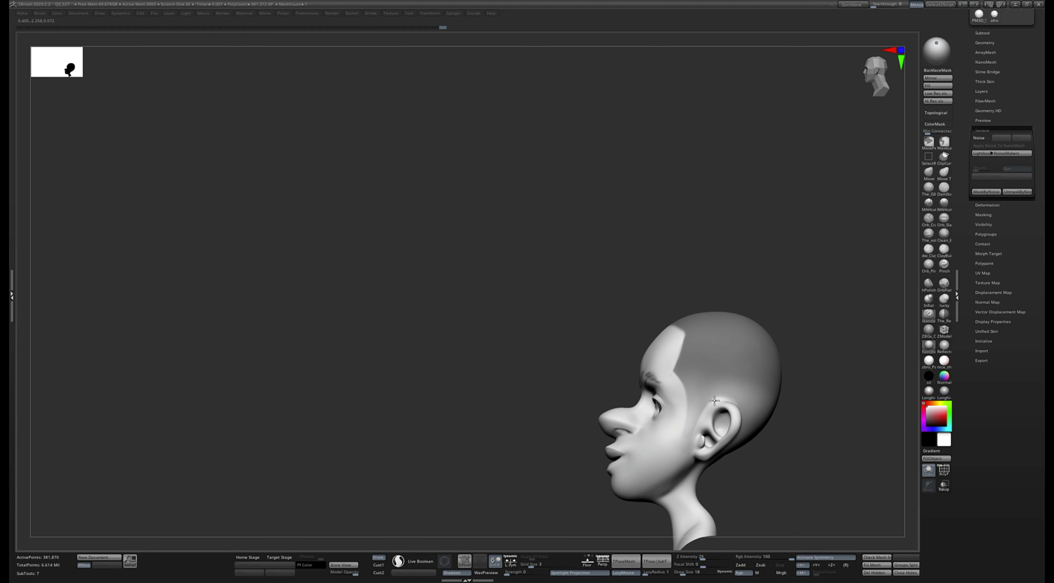
{"action": "left_click_drag", "start_coordinate": [810, 477], "coordinate": [816, 482]}
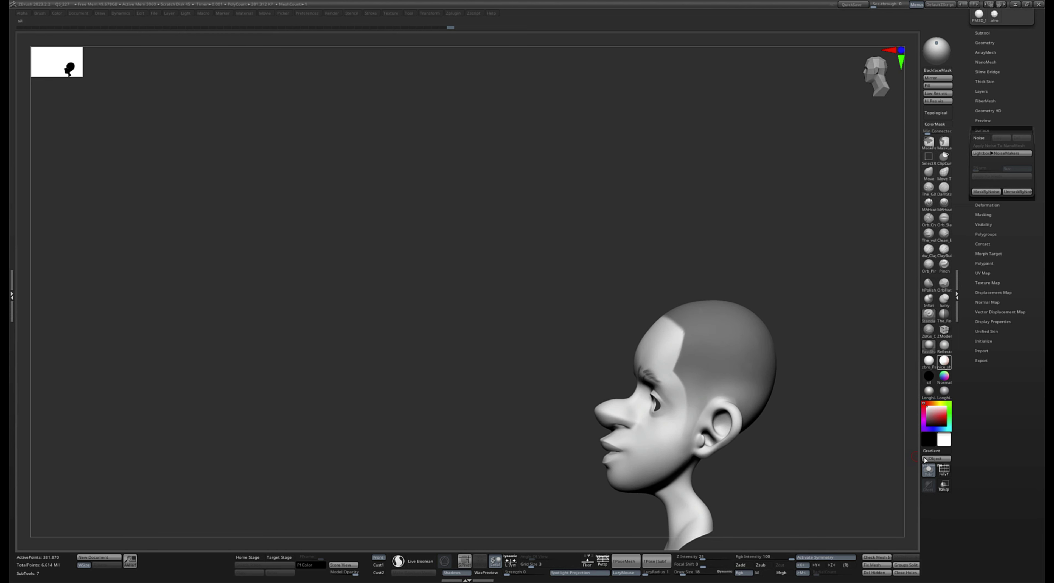
Turn off Solo to bring back the whole bust, and subdivide the head once
{"action": "left_click", "coordinate": [929, 472]}
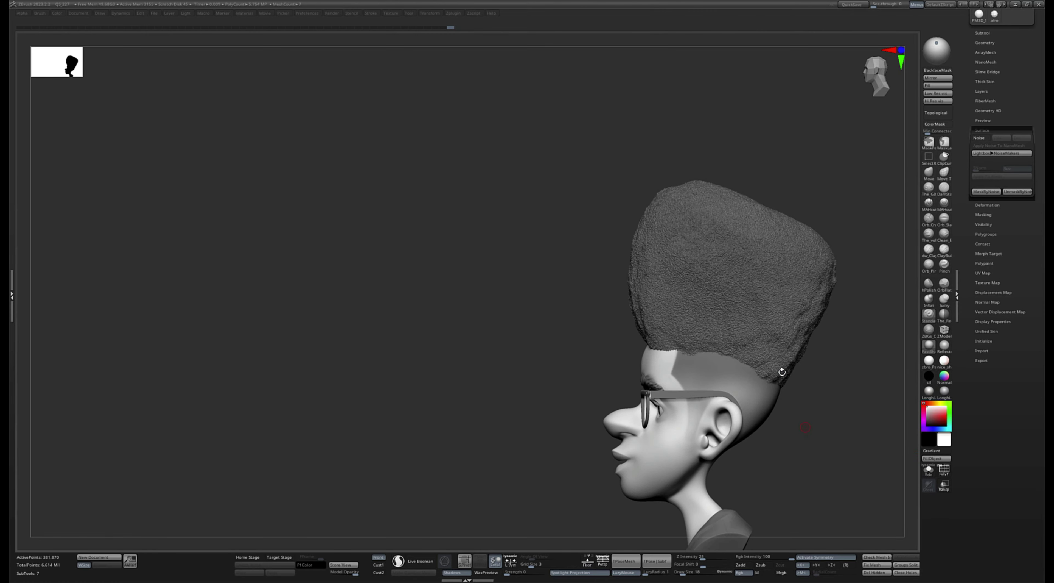
{"action": "left_click_drag", "start_coordinate": [811, 453], "coordinate": [757, 360]}
{"action": "key", "text": "ctrl"}
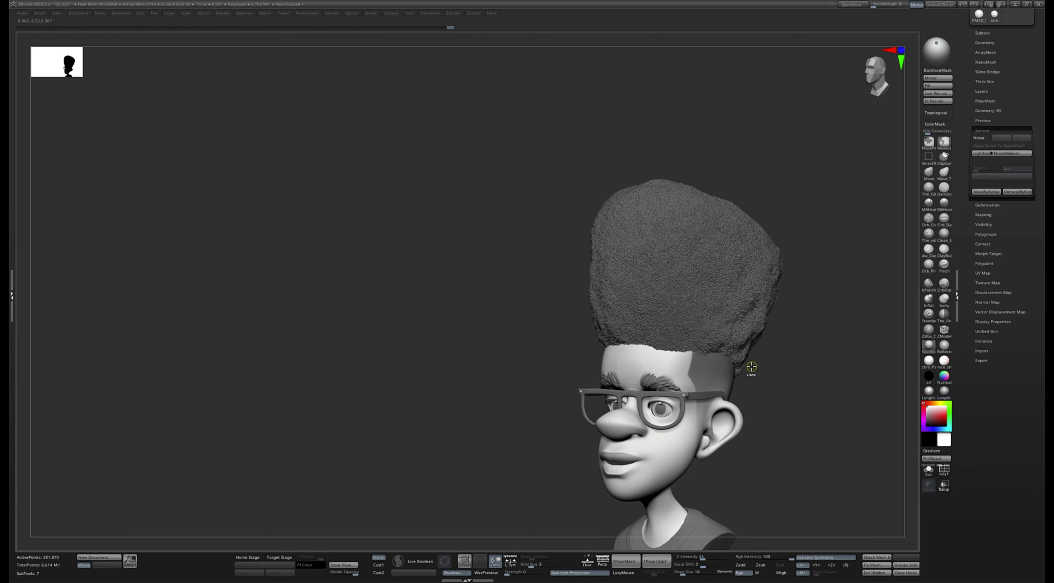
{"action": "key", "text": "ctrl+d"}
{"action": "left_click_drag", "start_coordinate": [757, 365], "coordinate": [772, 355]}
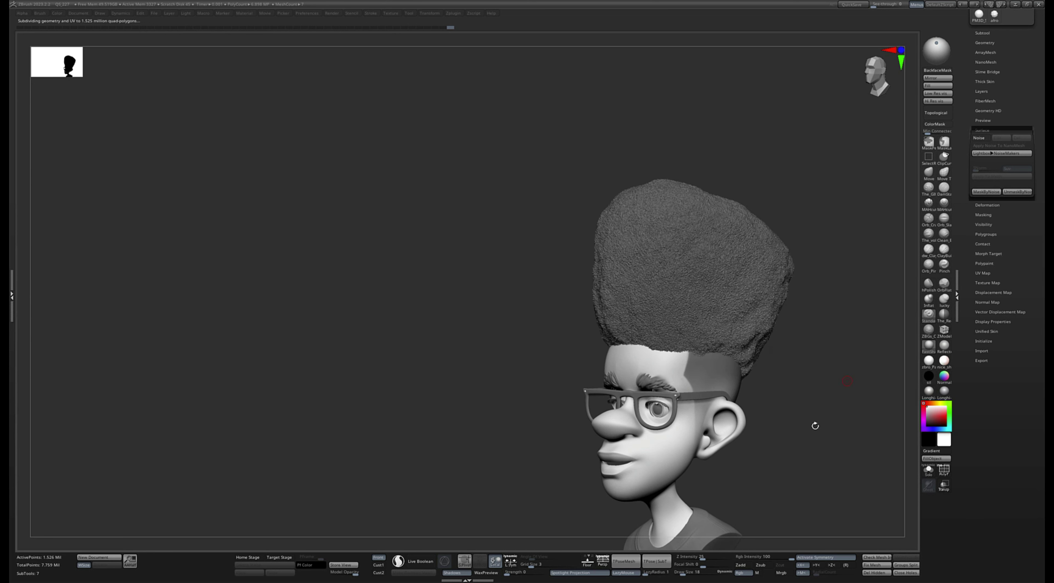
Turn off Rgb, switch the brush to Zadd, and store a morph target for the head
{"action": "left_click", "coordinate": [739, 572]}
{"action": "left_click", "coordinate": [743, 565]}
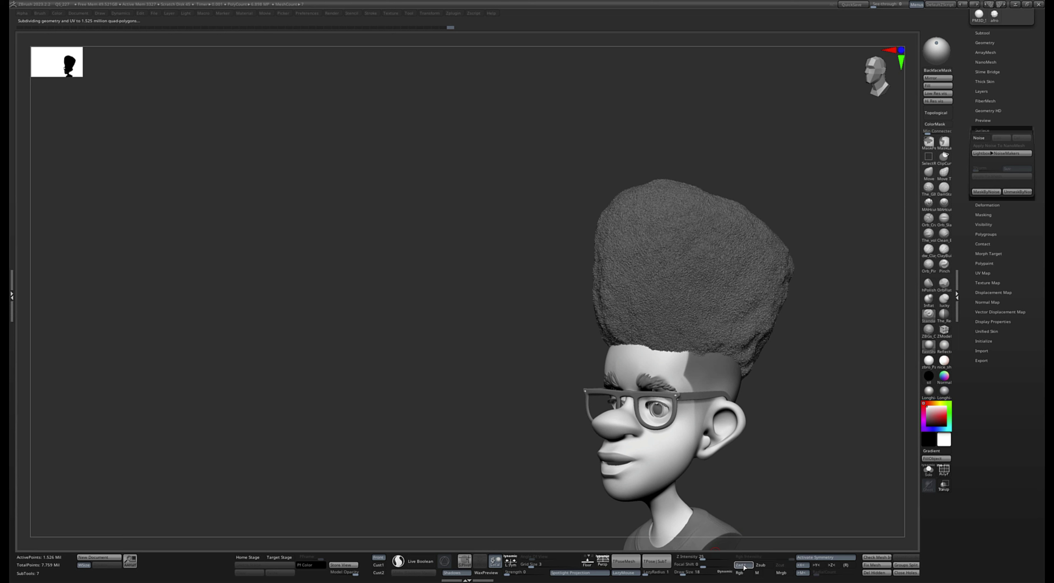
{"action": "left_click", "coordinate": [991, 253]}
{"action": "left_click", "coordinate": [986, 195]}
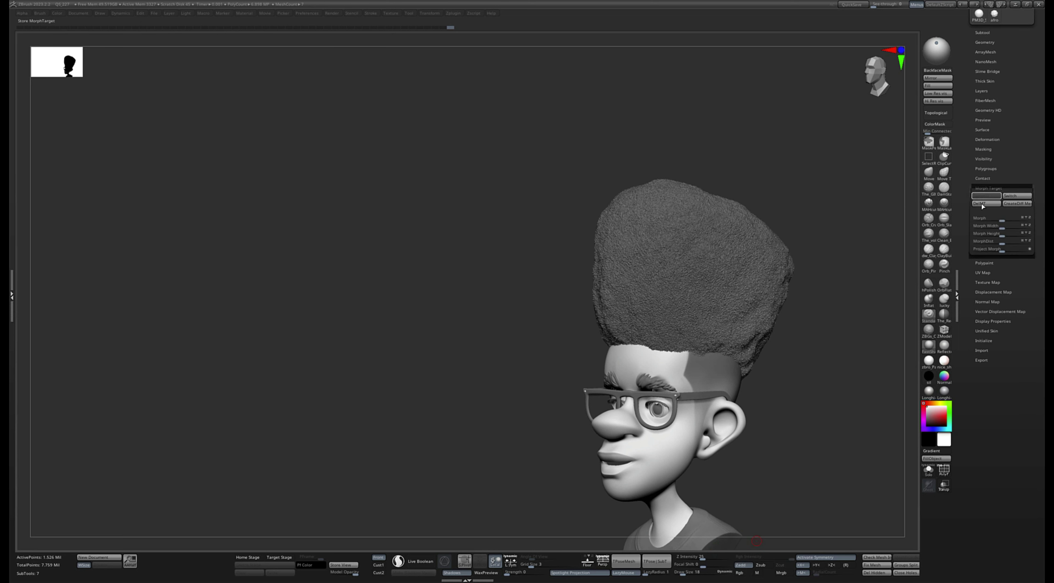
{"action": "left_click_drag", "start_coordinate": [800, 463], "coordinate": [799, 463]}
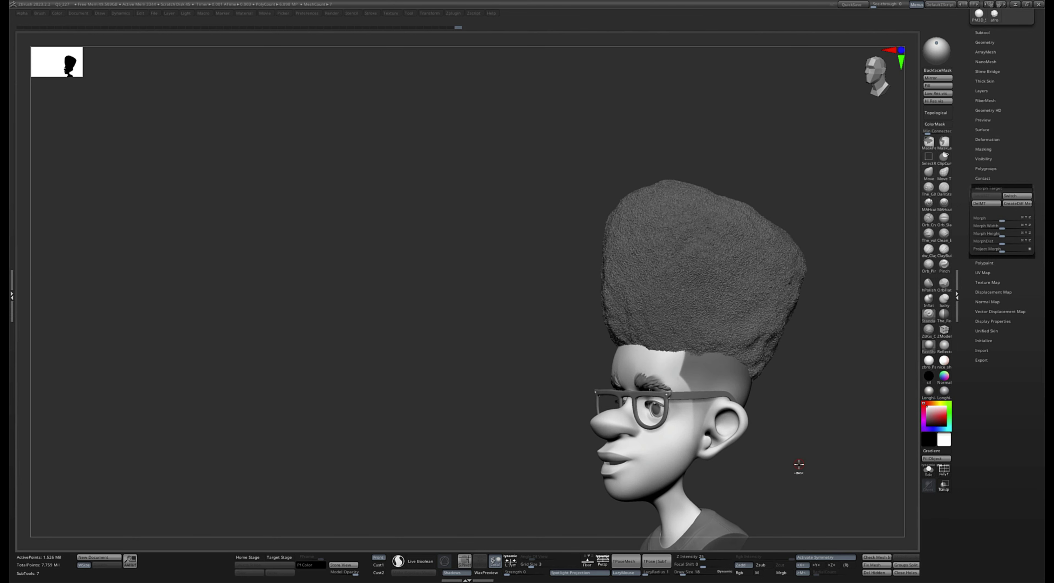
Undo the stored morph target, subdivide the head once more, and store a new morph target
{"action": "key", "text": "ctrl+z"}
{"action": "key", "text": "ctrl+d"}
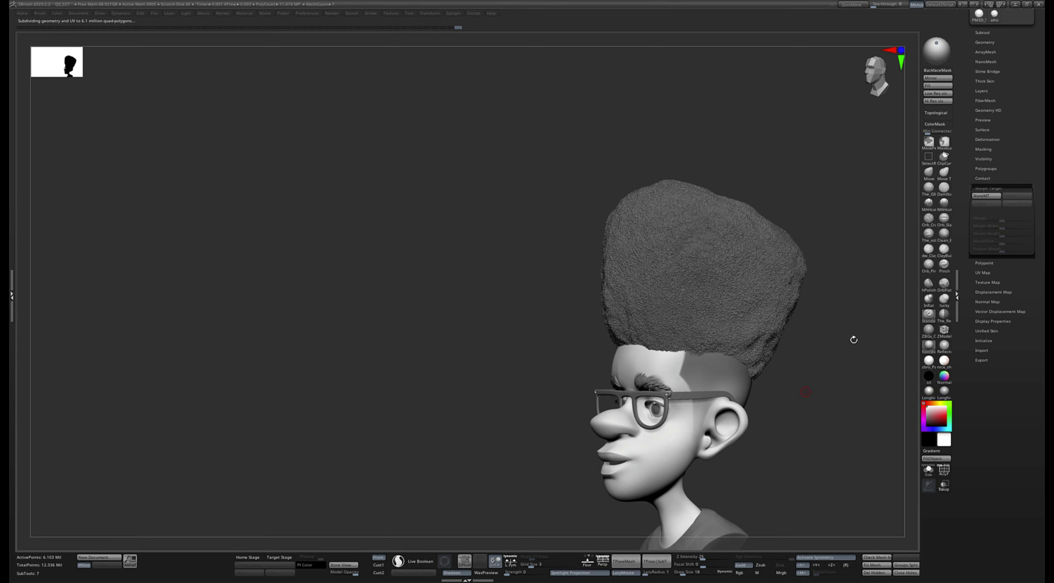
{"action": "left_click", "coordinate": [986, 195]}
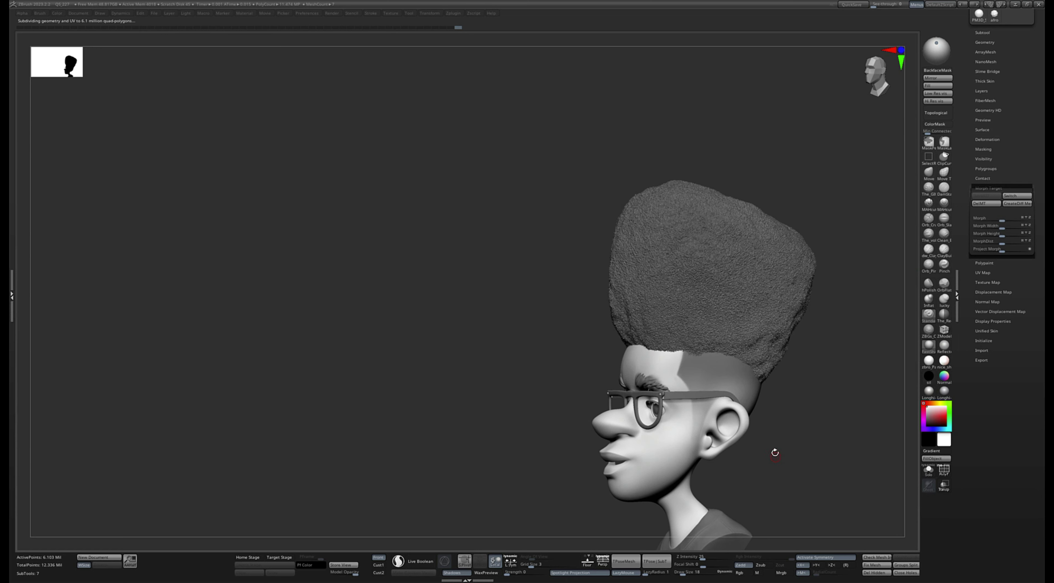
Assign Alpha 07 to the brush and set the Draw Size to about 23.5 for testing it on the short hair
{"action": "key", "text": "space"}
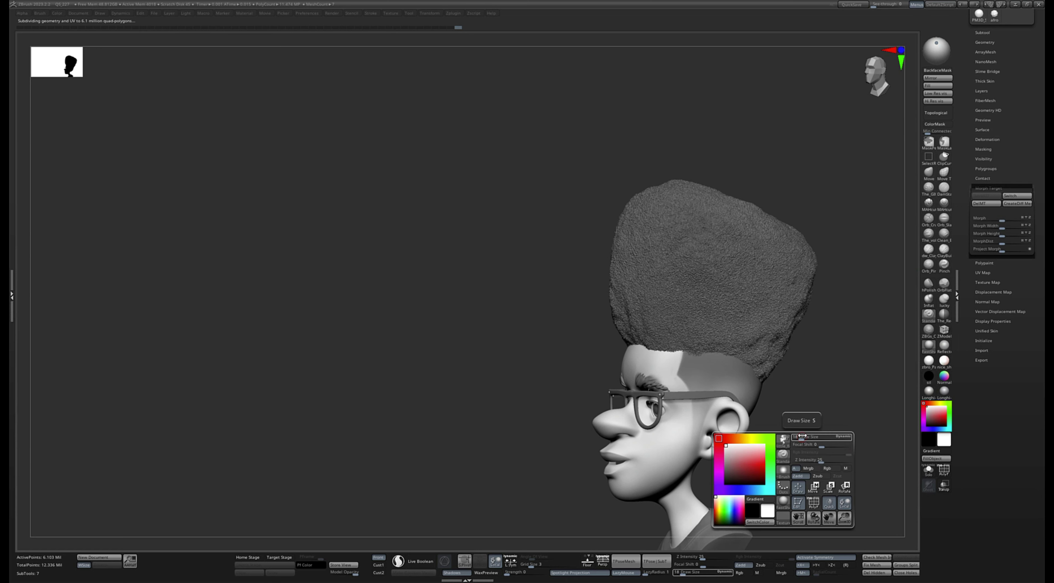
{"action": "left_click", "coordinate": [783, 470]}
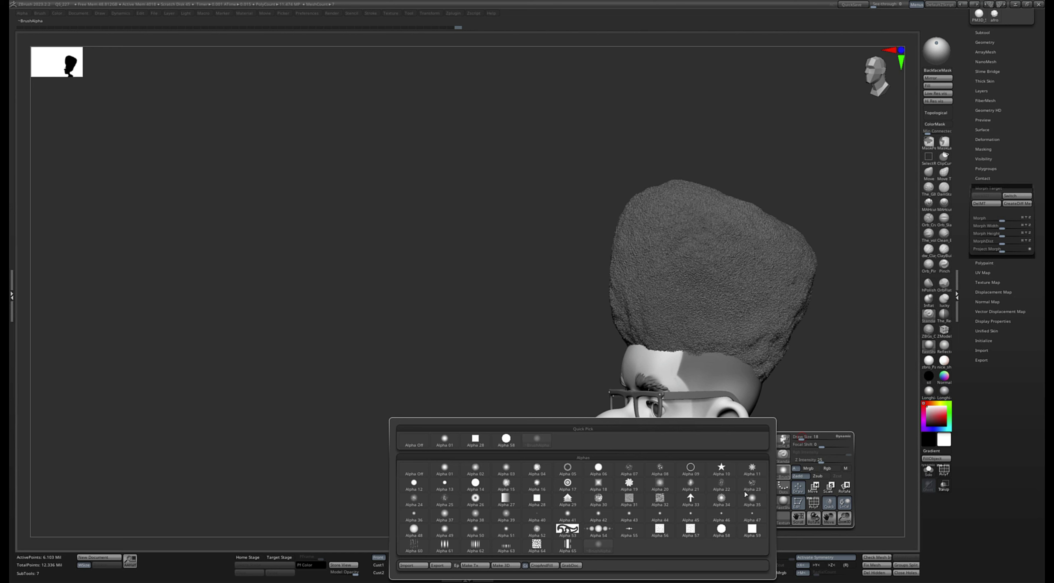
{"action": "mouse_move", "coordinate": [756, 486]}
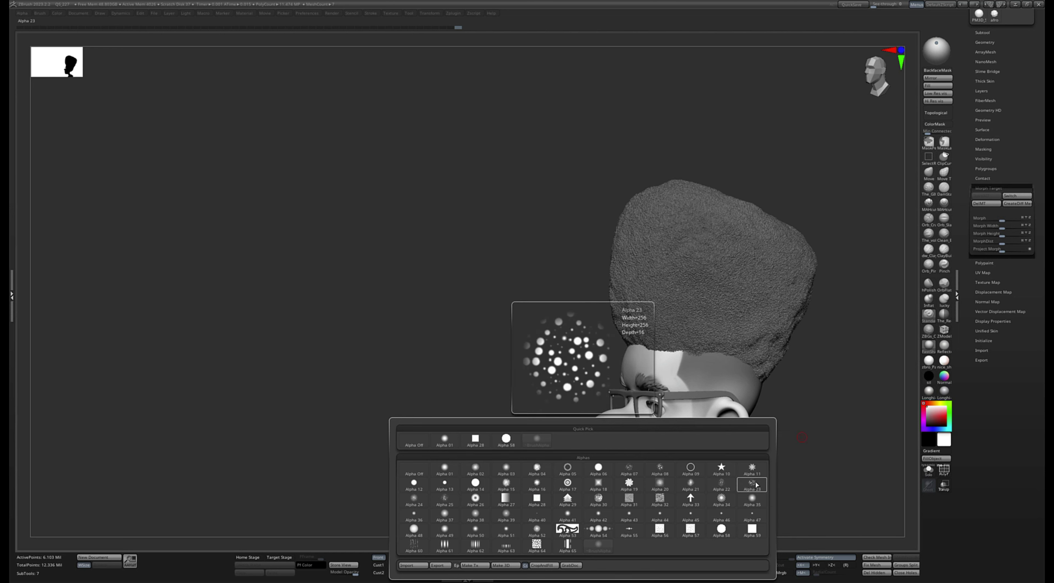
{"action": "left_click", "coordinate": [635, 465]}
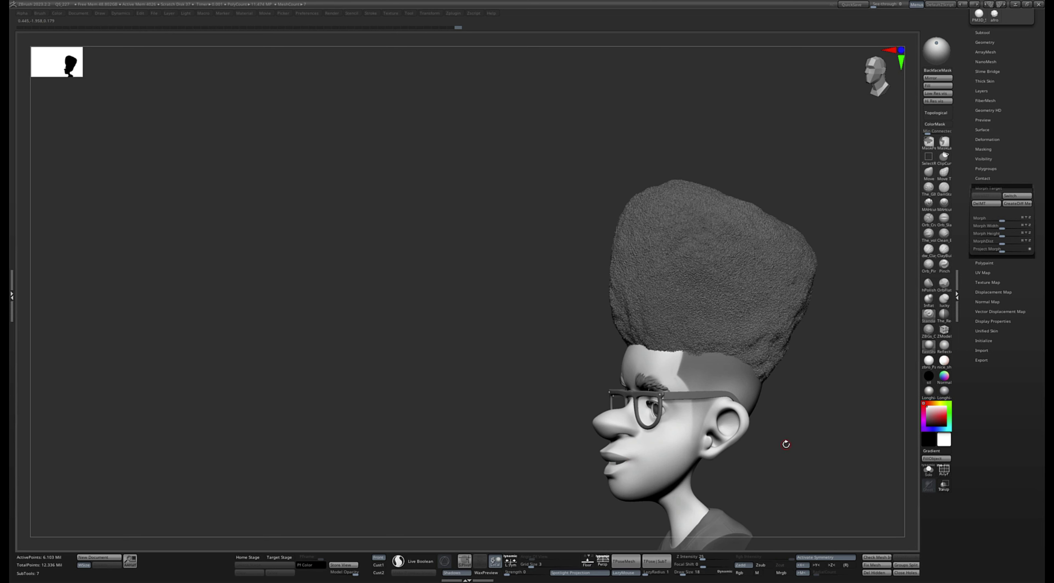
{"action": "left_click_drag", "start_coordinate": [786, 445], "coordinate": [777, 445]}
{"action": "key", "text": "space"}
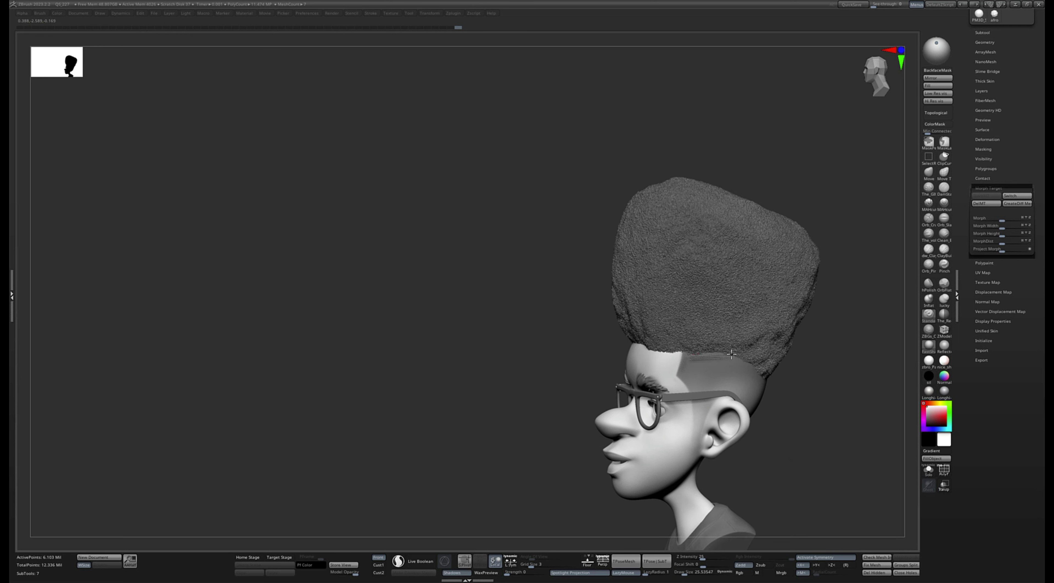
Undo the test on the head, enlarge the Draw Size to about 43.5, and set the brush's stroke to Spray
{"action": "key", "text": "ctrl+z"}
{"action": "key", "text": "]"}
{"action": "key", "text": "]"}
{"action": "key", "text": "]"}
{"action": "key", "text": "]"}
{"action": "key", "text": "bracketleft"}
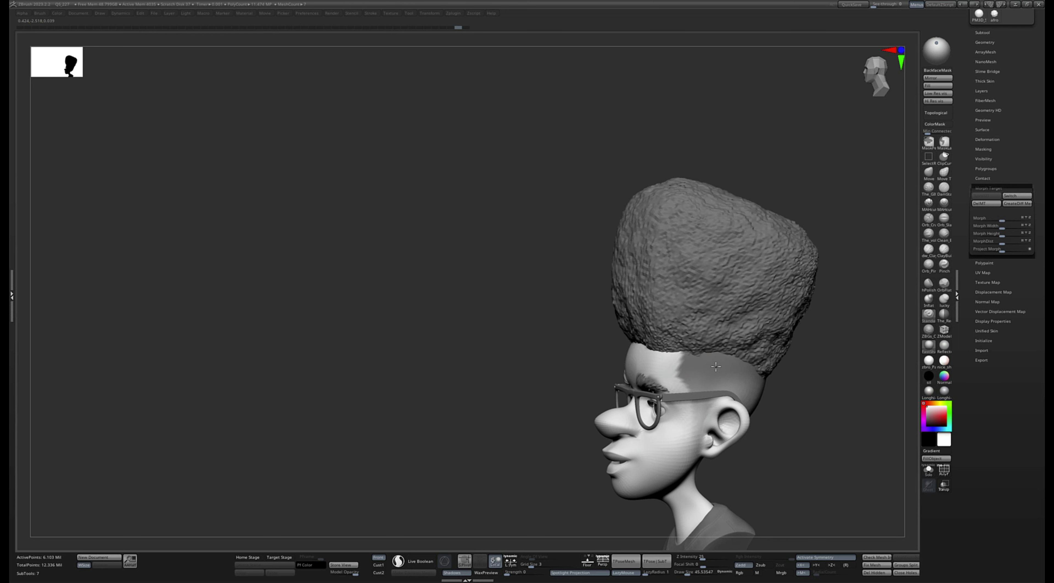
{"action": "key", "text": "space"}
{"action": "left_click", "coordinate": [693, 416]}
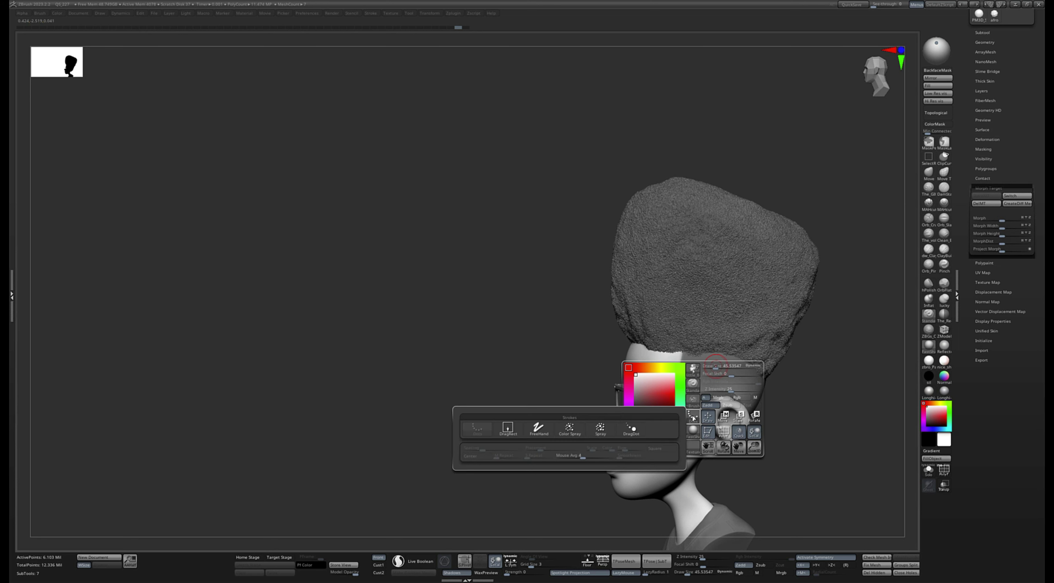
{"action": "left_click", "coordinate": [601, 427]}
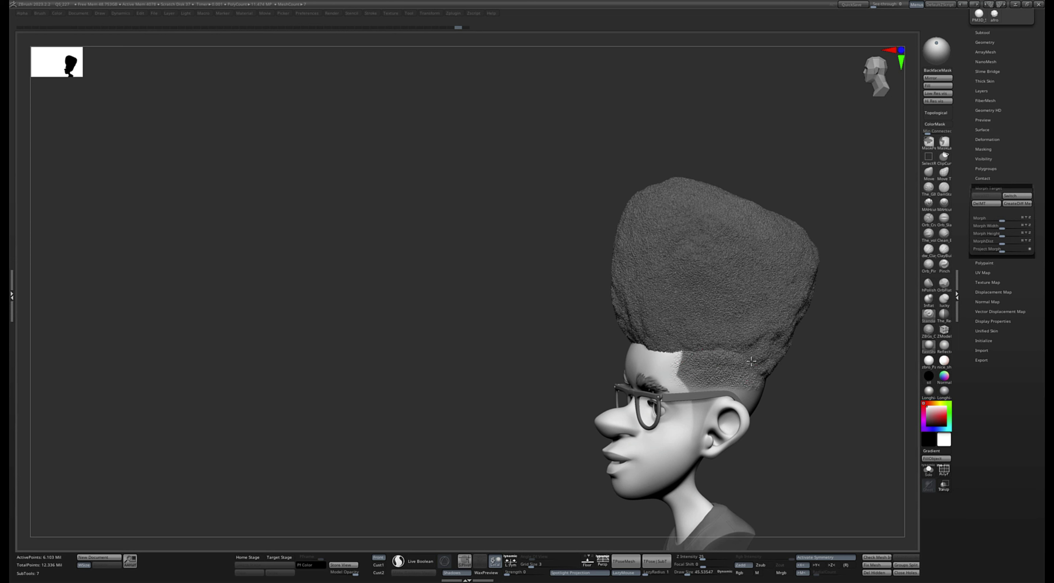
Spray a raised short-hair texture over the painted scalp area around the sides and back of the head
{"action": "mouse_move", "coordinate": [807, 378]}
{"action": "left_mouse_down"}
{"action": "mouse_move", "coordinate": [737, 375]}
{"action": "mouse_move", "coordinate": [778, 385]}
{"action": "mouse_move", "coordinate": [749, 388]}
{"action": "left_mouse_up"}
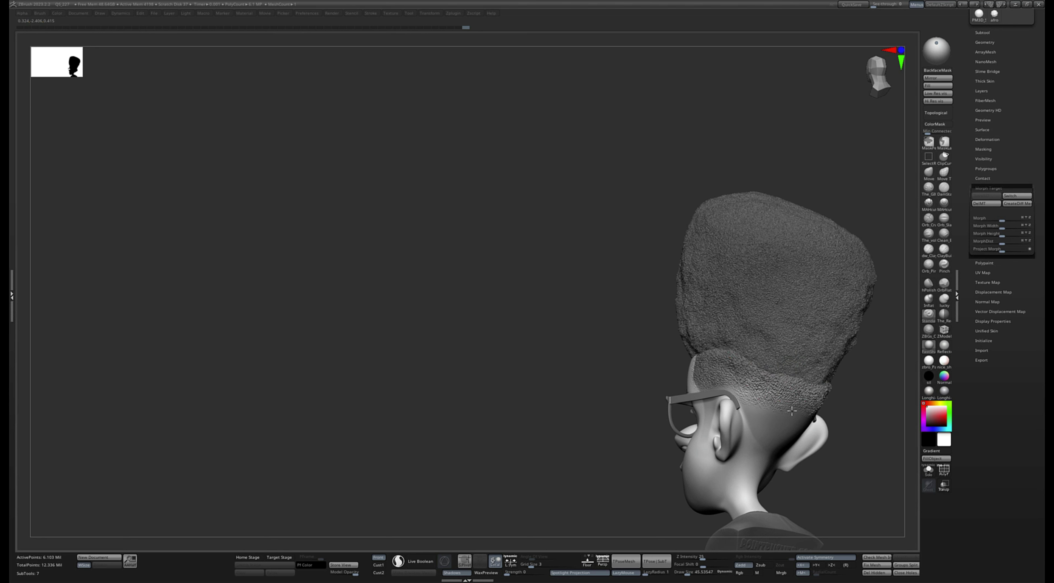
{"action": "mouse_move", "coordinate": [860, 376]}
{"action": "left_mouse_down"}
{"action": "mouse_move", "coordinate": [788, 366]}
{"action": "mouse_move", "coordinate": [744, 379]}
{"action": "left_mouse_up"}
{"action": "left_click_drag", "start_coordinate": [853, 377], "coordinate": [672, 349]}
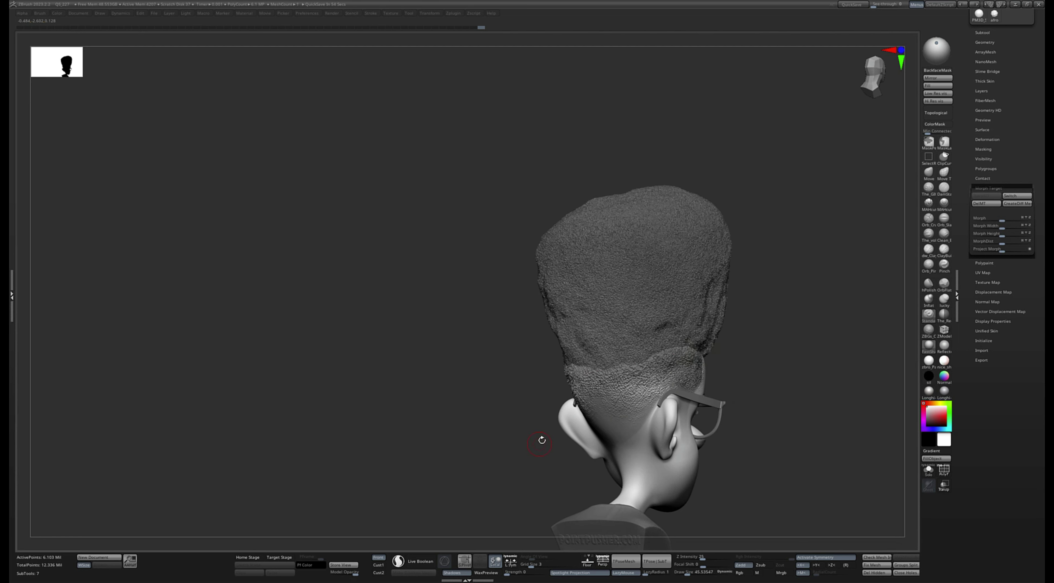
{"action": "left_click_drag", "start_coordinate": [785, 383], "coordinate": [705, 371]}
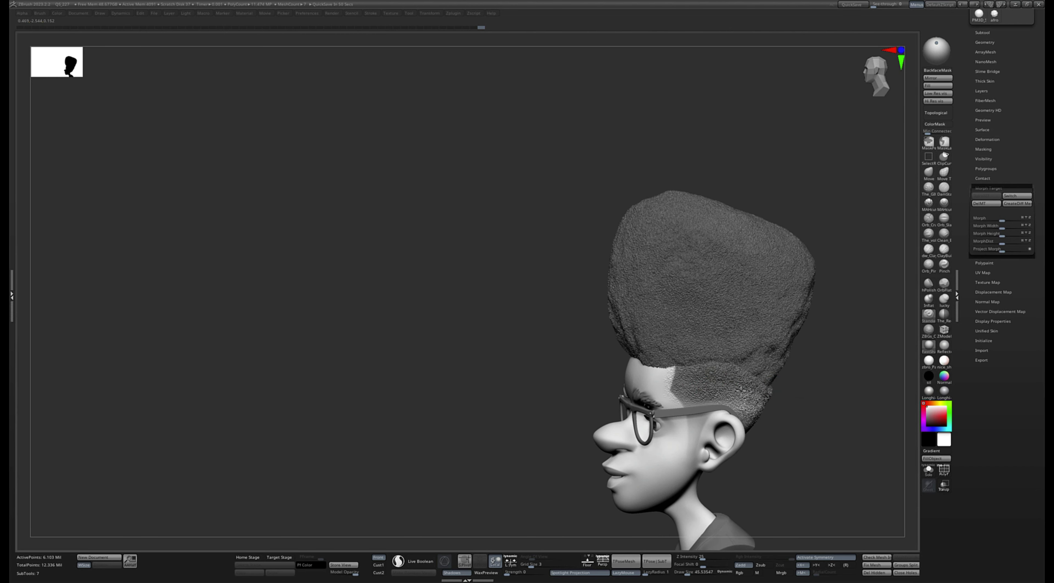
{"action": "left_click_drag", "start_coordinate": [838, 383], "coordinate": [698, 387]}
Compare the head with its stored morph target, and soften the short-hair texture slightly using the Morph slider
{"action": "left_click", "coordinate": [1013, 196]}
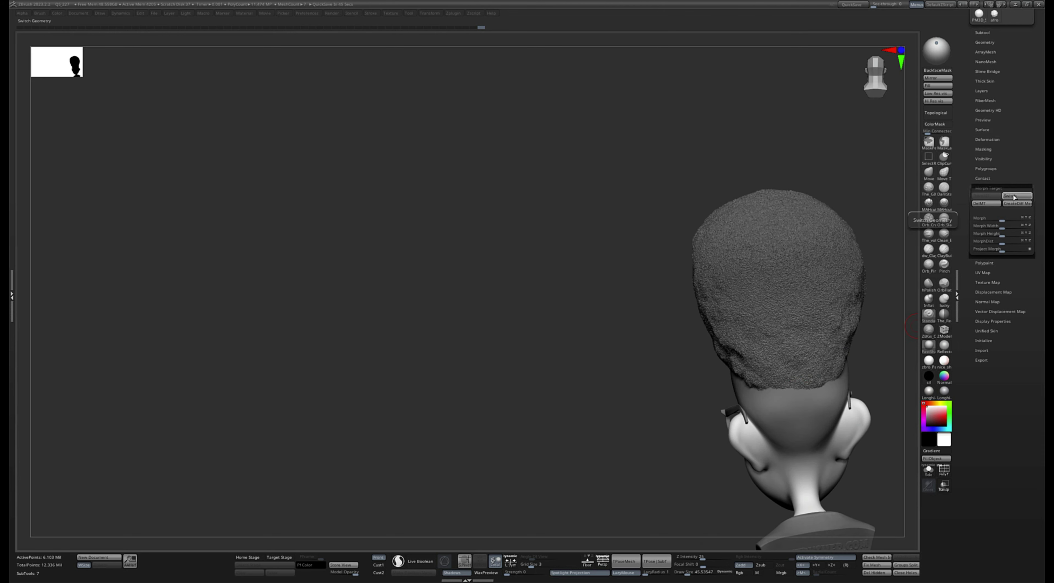
{"action": "left_click", "coordinate": [1014, 197]}
{"action": "left_click_drag", "start_coordinate": [632, 464], "coordinate": [869, 424]}
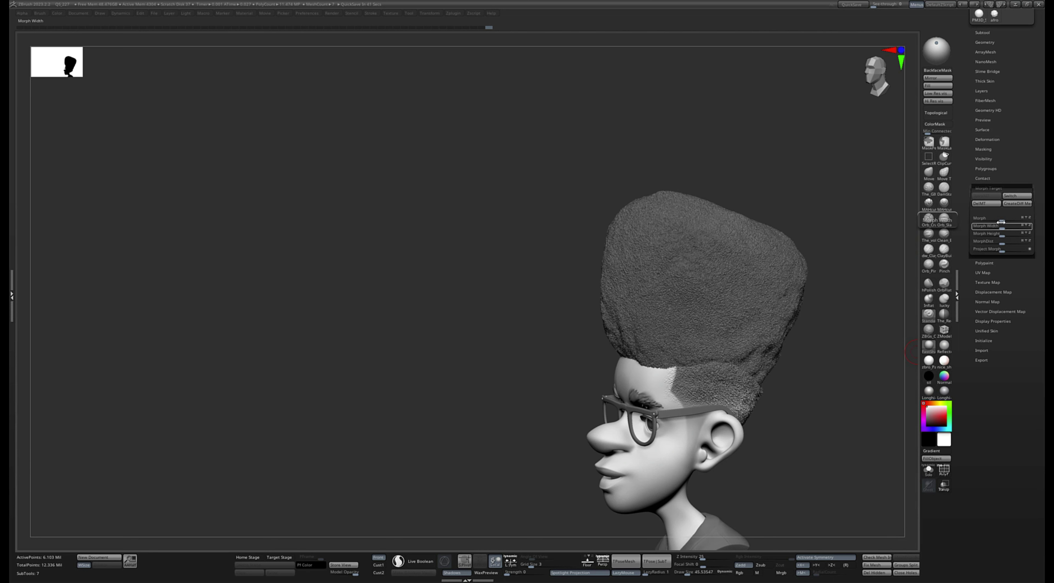
{"action": "left_click_drag", "start_coordinate": [1003, 219], "coordinate": [1005, 220]}
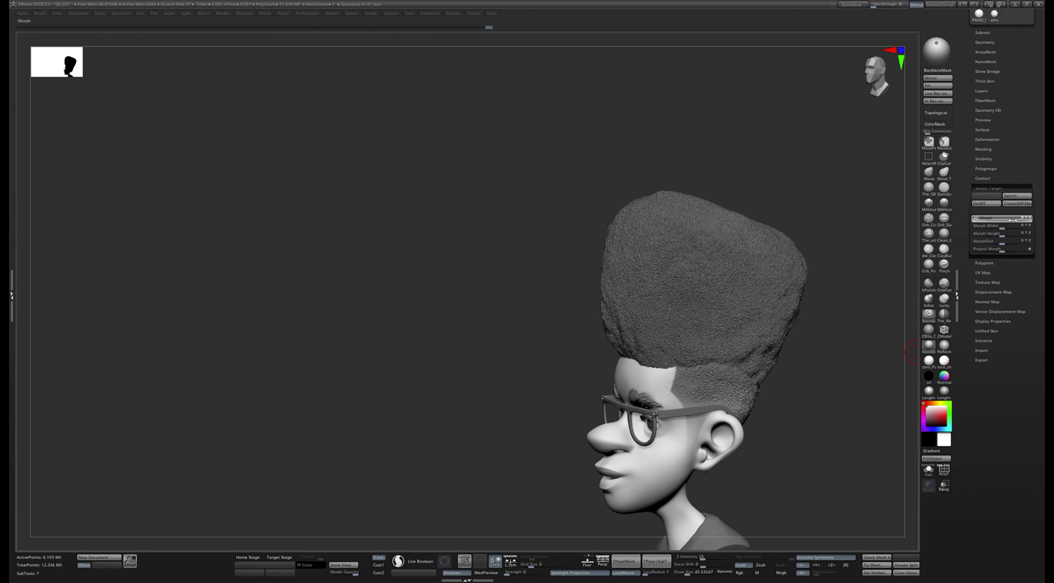
{"action": "mouse_move", "coordinate": [799, 450]}
{"action": "left_mouse_down"}
{"action": "mouse_move", "coordinate": [821, 461]}
{"action": "mouse_move", "coordinate": [802, 464]}
{"action": "mouse_move", "coordinate": [791, 450]}
{"action": "left_mouse_up"}
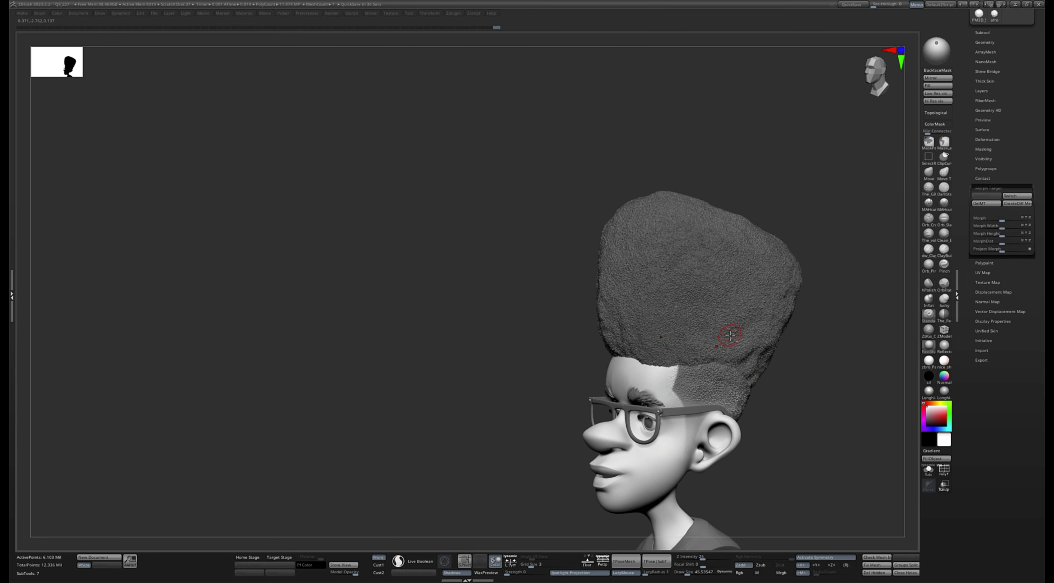
Switch to the afro at its lowest subdivision level, reshape its lower edge above the fade with the Move brush, and restore the highest level
{"action": "left_click", "coordinate": [759, 312], "text": "alt"}
{"action": "key", "text": "space"}
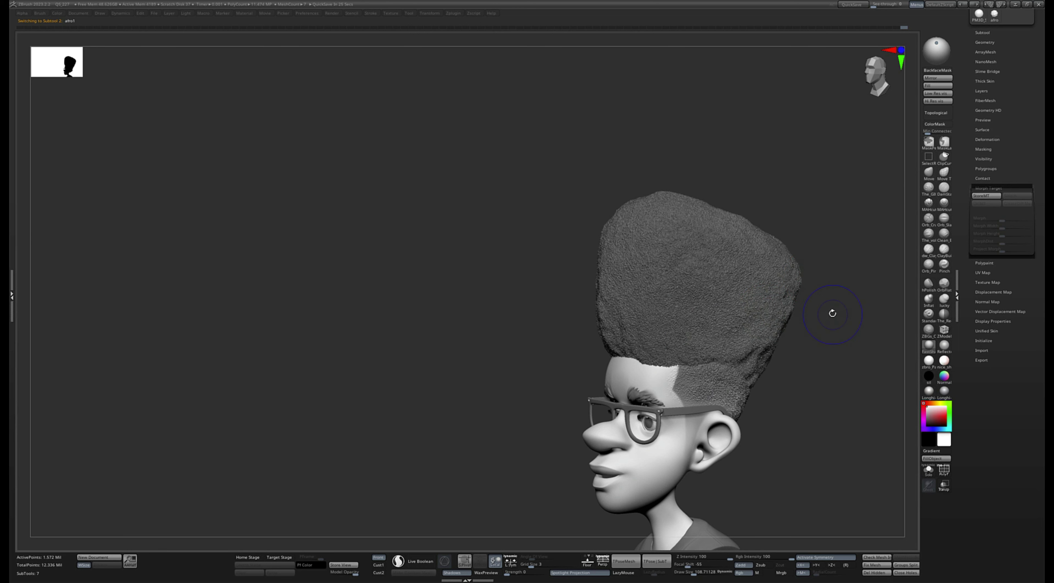
{"action": "key", "text": "shift+d"}
{"action": "key", "text": "shift+d"}
{"action": "key", "text": "shift+d"}
{"action": "key", "text": "shift+d"}
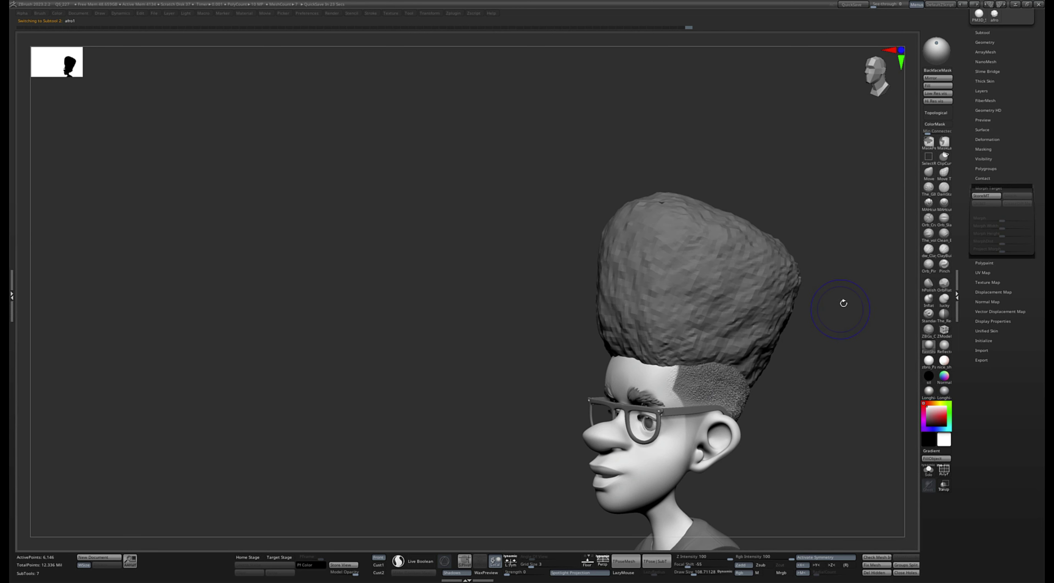
{"action": "left_click", "coordinate": [929, 174]}
{"action": "key", "text": "shift+d"}
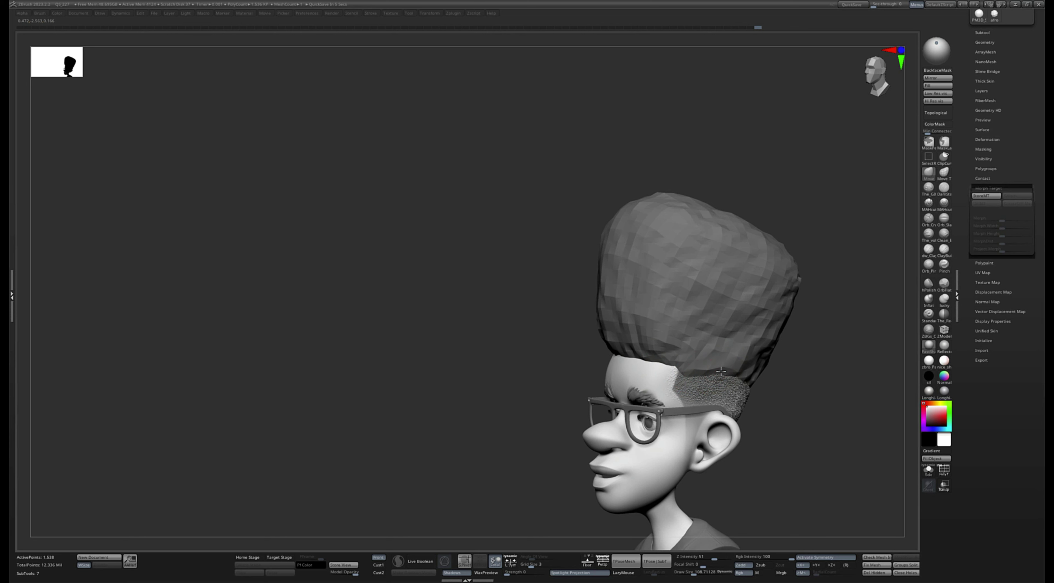
{"action": "mouse_move", "coordinate": [812, 357]}
{"action": "left_mouse_down"}
{"action": "mouse_move", "coordinate": [755, 376]}
{"action": "mouse_move", "coordinate": [795, 389]}
{"action": "left_mouse_up"}
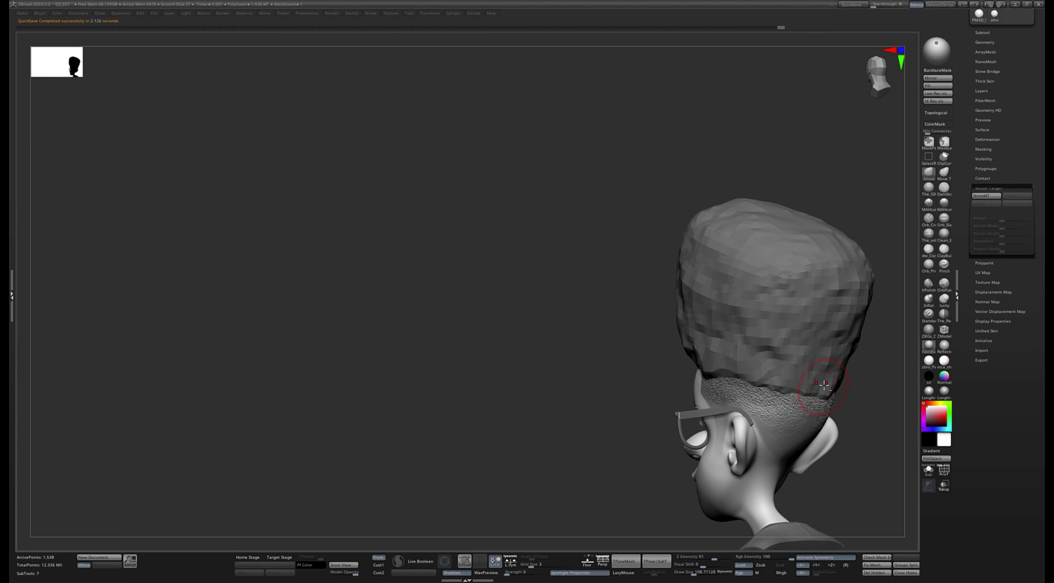
{"action": "left_click_drag", "start_coordinate": [798, 394], "coordinate": [799, 398]}
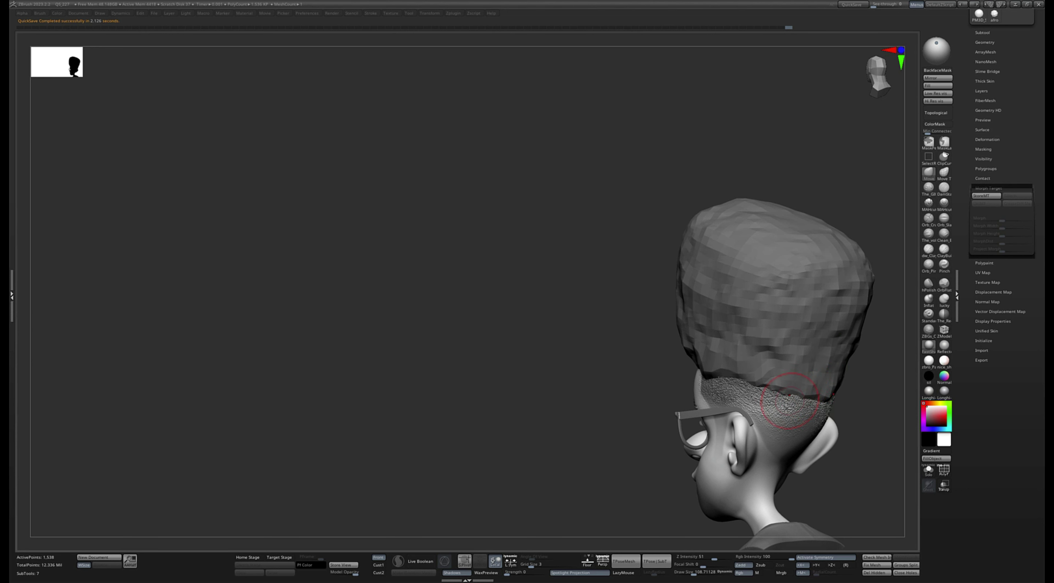
{"action": "key", "text": "ctrl+d"}
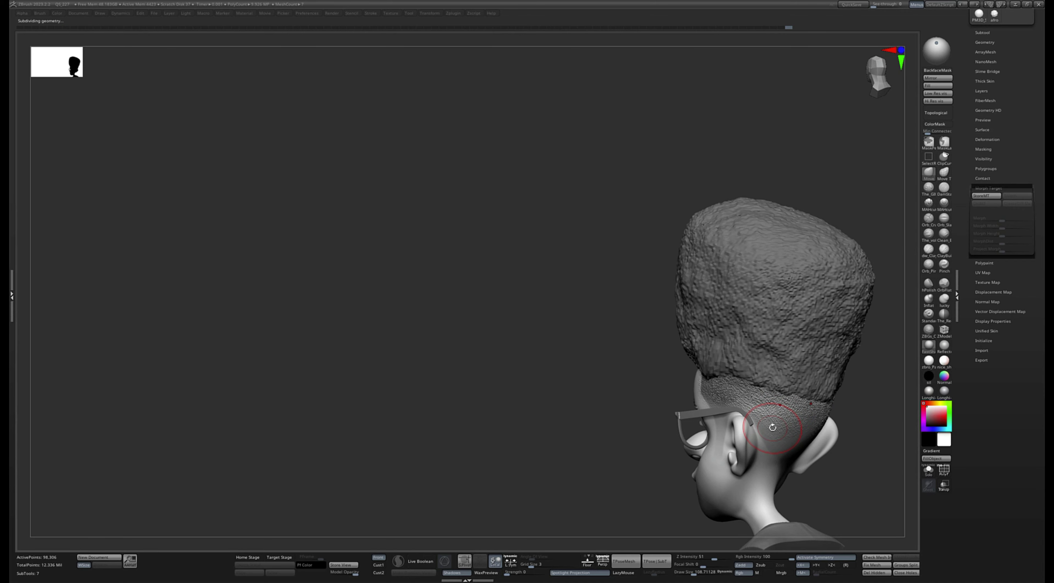
{"action": "mouse_move", "coordinate": [858, 389]}
{"action": "left_mouse_down"}
{"action": "mouse_move", "coordinate": [902, 390]}
{"action": "mouse_move", "coordinate": [887, 403]}
{"action": "left_mouse_up"}
{"action": "right_click_drag", "start_coordinate": [855, 357], "coordinate": [842, 370]}
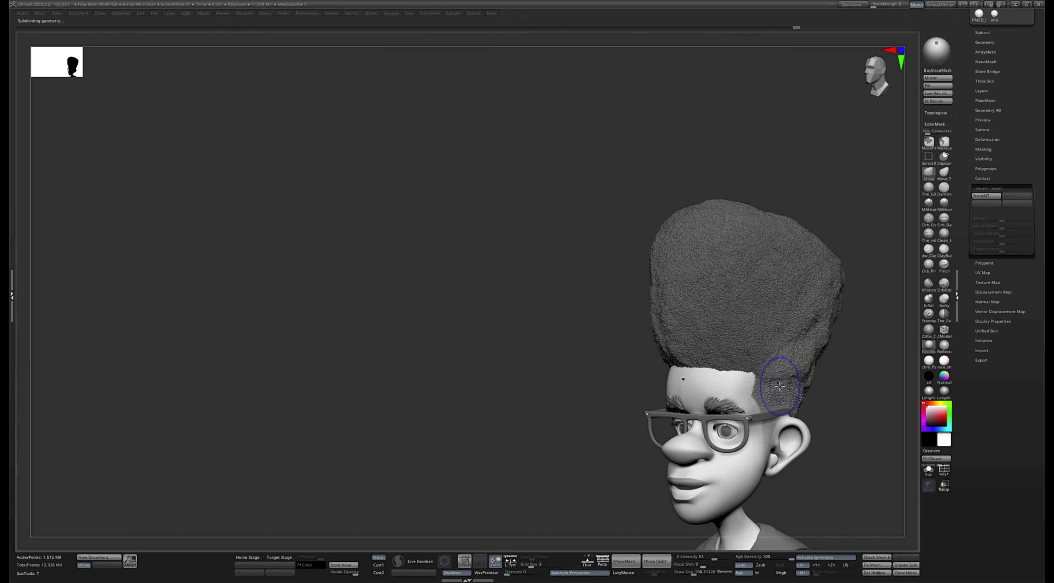
Adjust the afro's lower edge around the temple at a reduced subdivision level, and bring it back to full detail
{"action": "key", "text": "shift+d"}
{"action": "key", "text": "shift+d"}
{"action": "key", "text": "shift+d"}
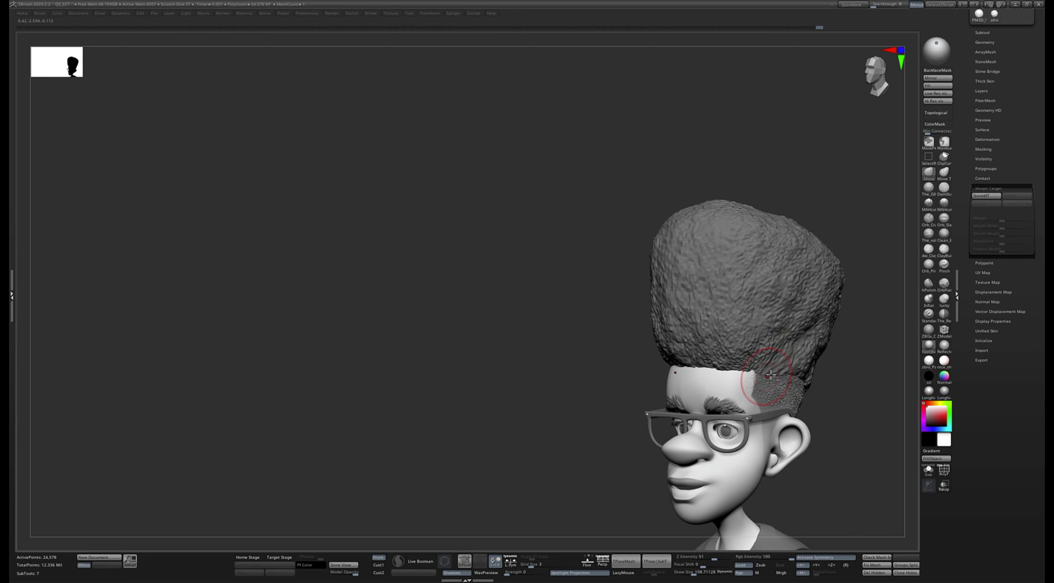
{"action": "key", "text": "d"}
{"action": "key", "text": "d"}
{"action": "key", "text": "d"}
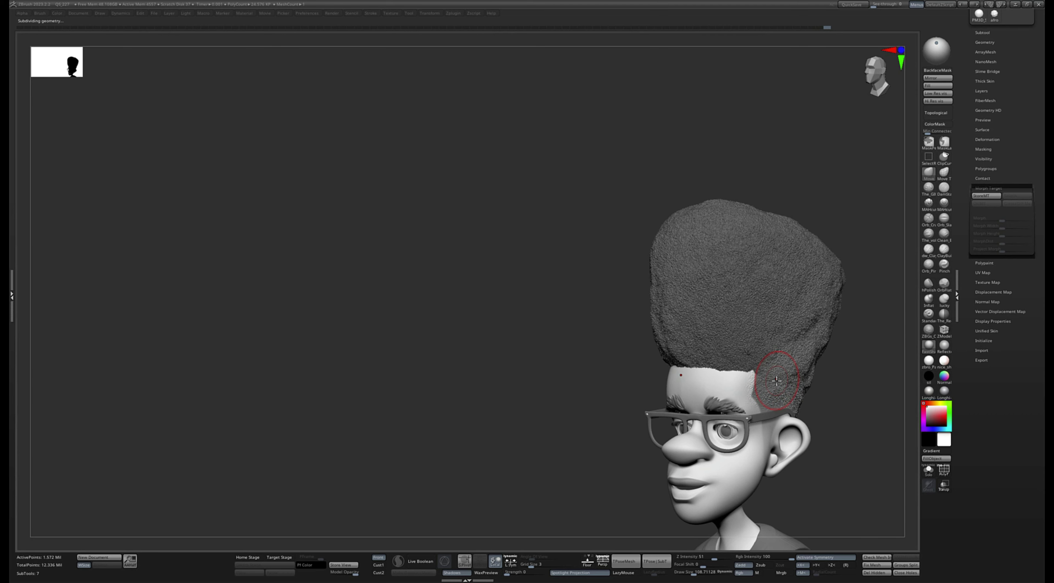
{"action": "left_click_drag", "start_coordinate": [817, 370], "coordinate": [857, 377]}
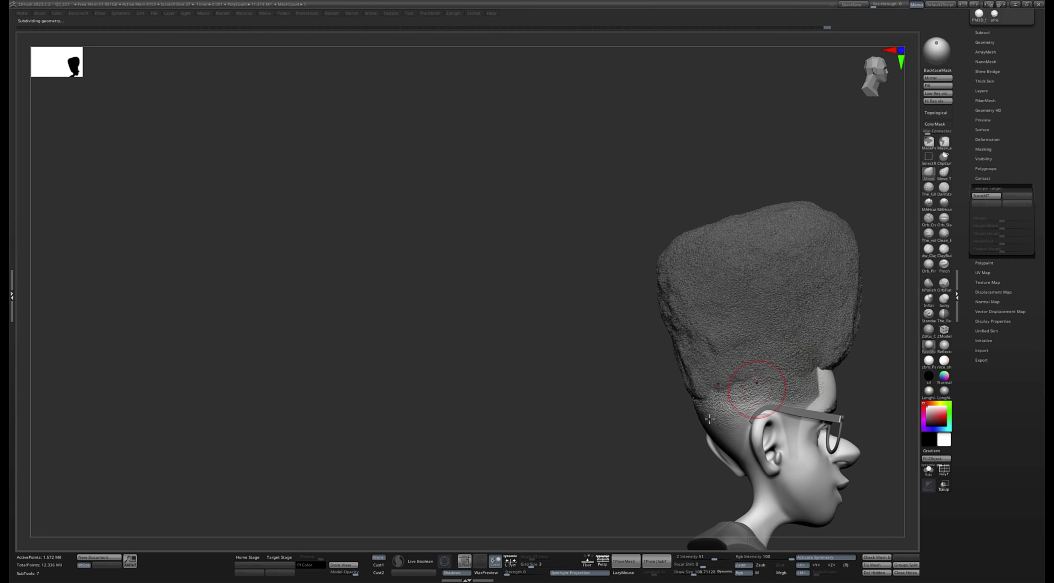
{"action": "right_click_drag", "start_coordinate": [747, 409], "coordinate": [729, 390]}
Select the head and choose the Morph brush for restoring its stored surface
{"action": "left_click", "coordinate": [746, 449], "text": "alt"}
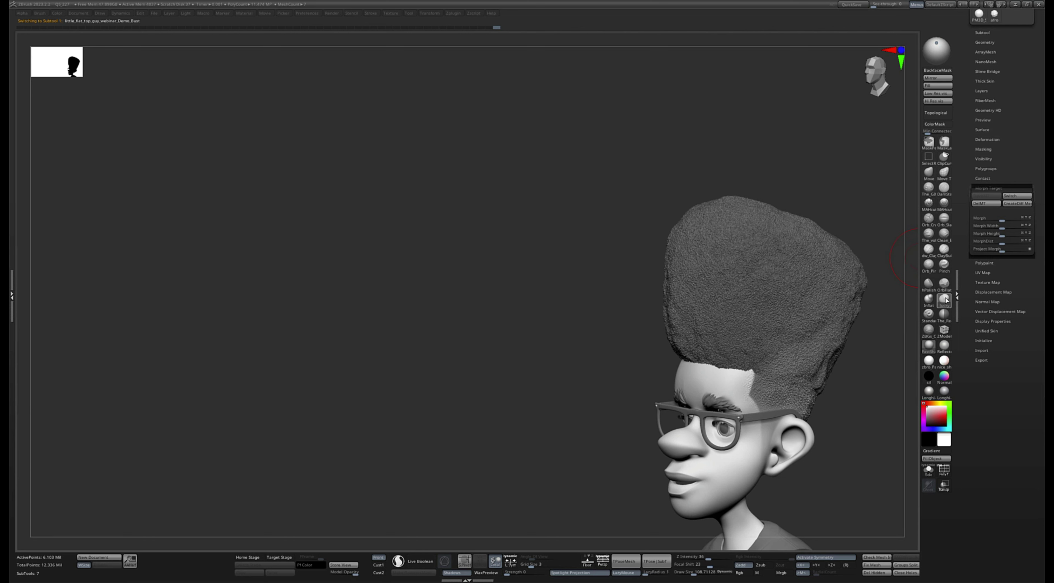
{"action": "key", "text": "b"}
{"action": "key", "text": "m"}
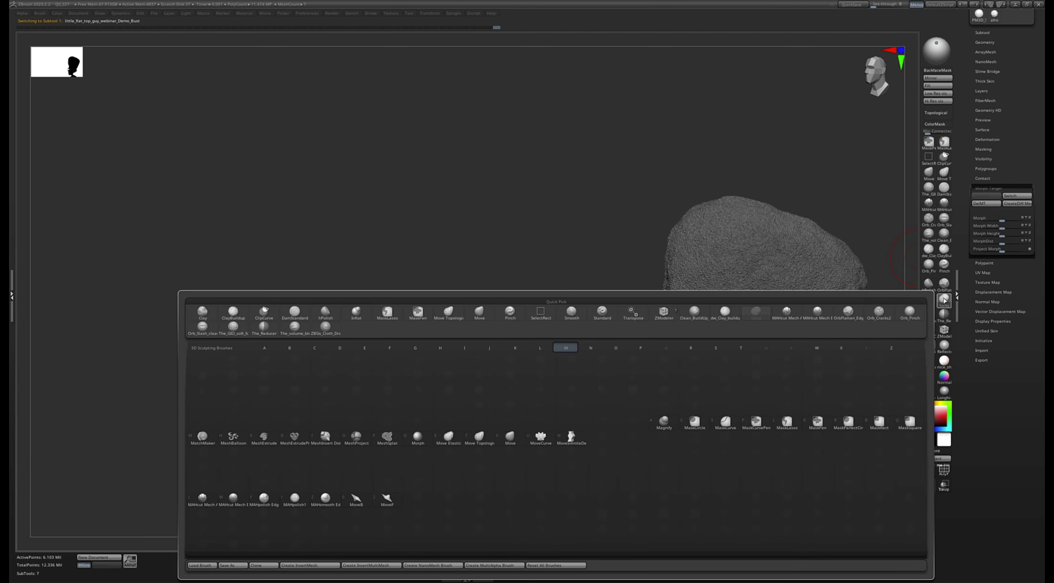
{"action": "key", "text": "r"}
{"action": "left_click", "coordinate": [916, 316]}
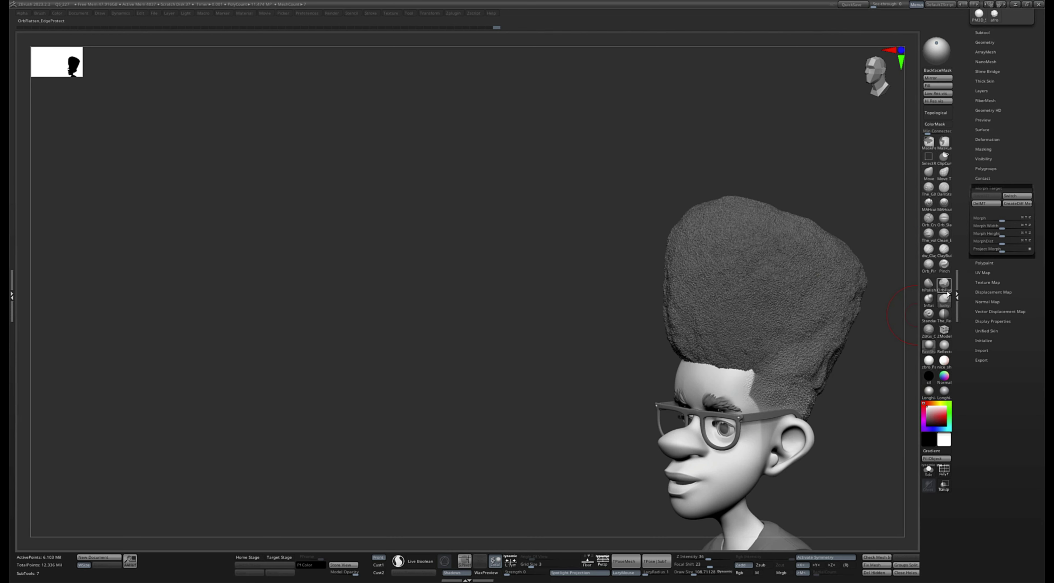
{"action": "key", "text": "b"}
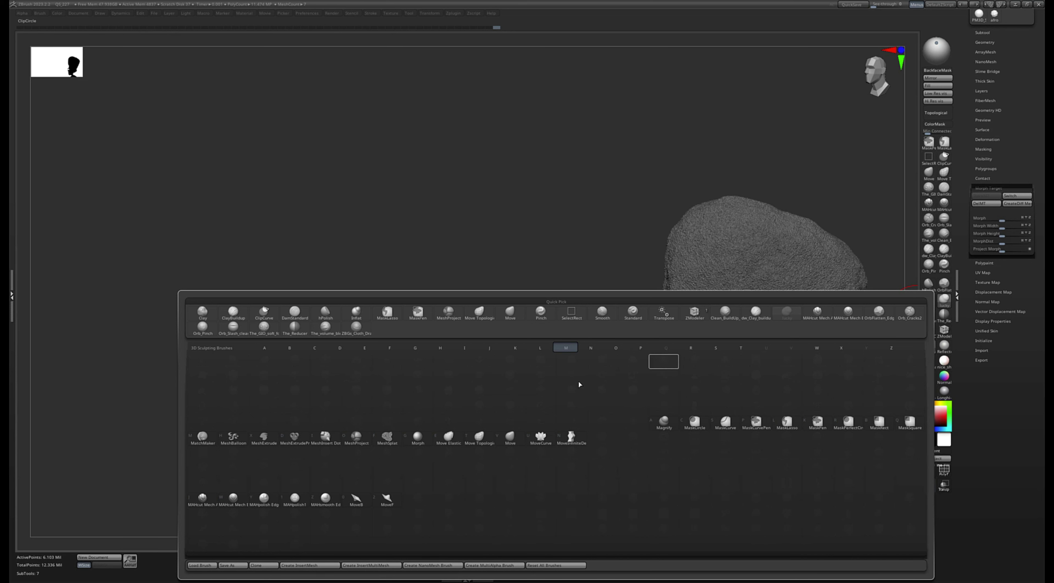
{"action": "left_click", "coordinate": [417, 435]}
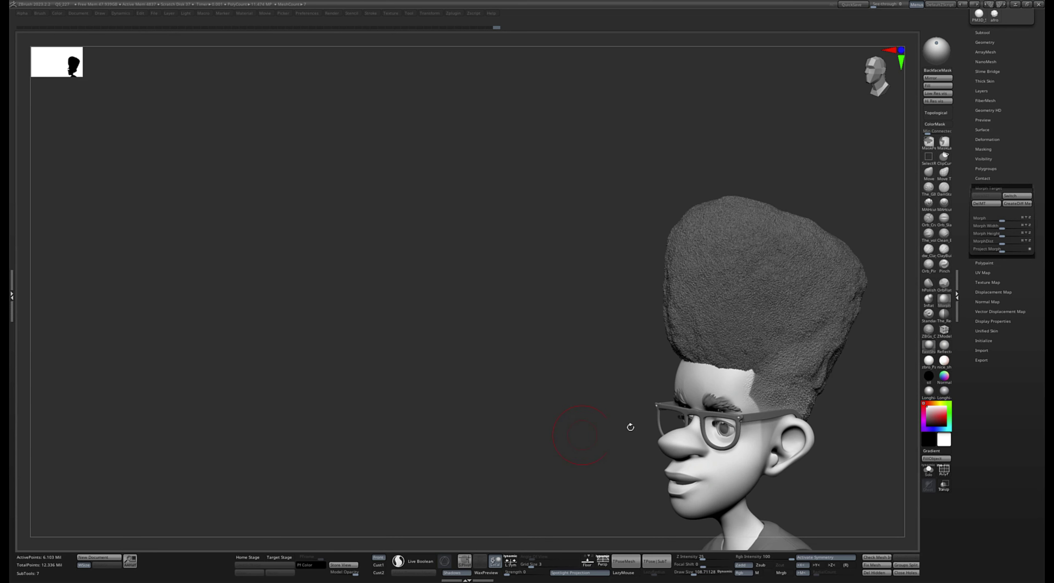
{"action": "left_click_drag", "start_coordinate": [857, 429], "coordinate": [833, 428]}
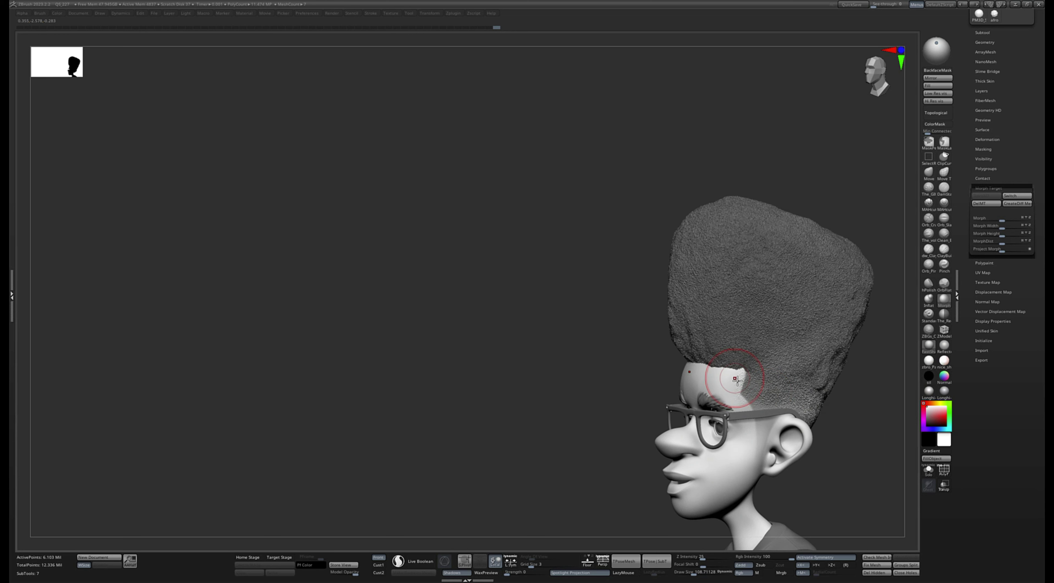
Shrink the brush to Draw Size 9 and clean the short-hair texture's edge along the forehead and temple with the Morph brush
{"action": "left_click_drag", "start_coordinate": [736, 379], "coordinate": [739, 393]}
{"action": "key", "text": "bracketleft"}
{"action": "key", "text": "bracketleft"}
{"action": "key", "text": "bracketleft"}
{"action": "key", "text": "bracketleft"}
{"action": "key", "text": "bracketleft"}
{"action": "key", "text": "bracketleft"}
{"action": "key", "text": "bracketleft"}
{"action": "key", "text": "bracketleft"}
{"action": "key", "text": "bracketleft"}
{"action": "key", "text": "bracketleft"}
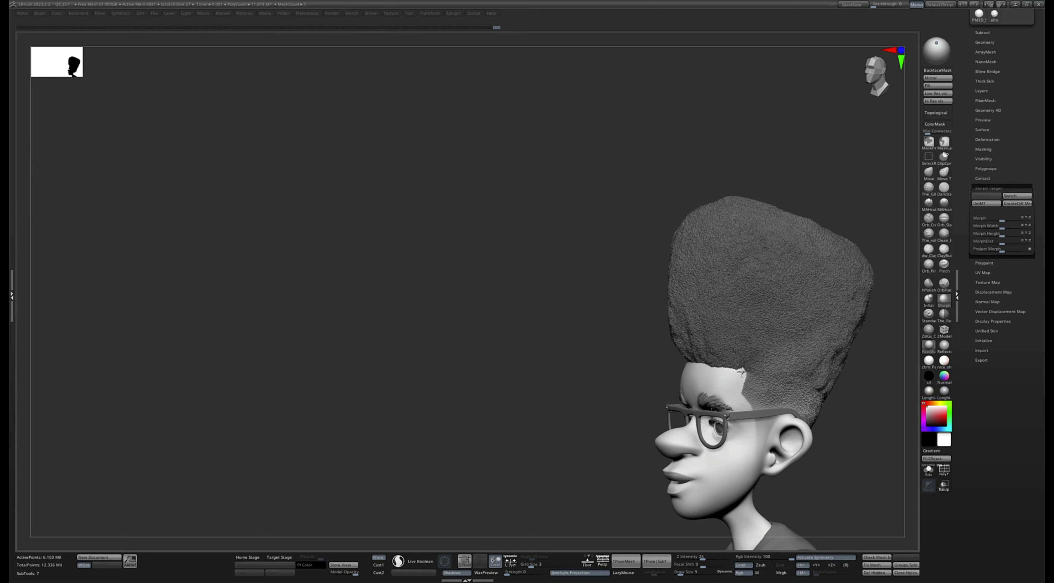
{"action": "left_click_drag", "start_coordinate": [747, 407], "coordinate": [755, 411]}
{"action": "left_click_drag", "start_coordinate": [854, 393], "coordinate": [878, 395]}
{"action": "right_click_drag", "start_coordinate": [848, 460], "coordinate": [829, 471]}
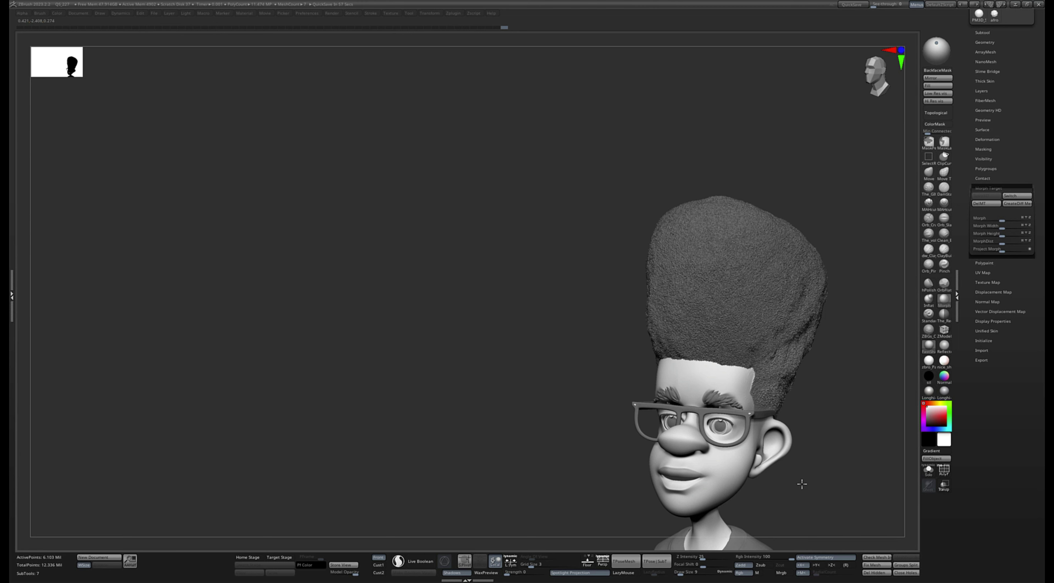
{"action": "right_click_drag", "start_coordinate": [804, 482], "coordinate": [811, 508]}
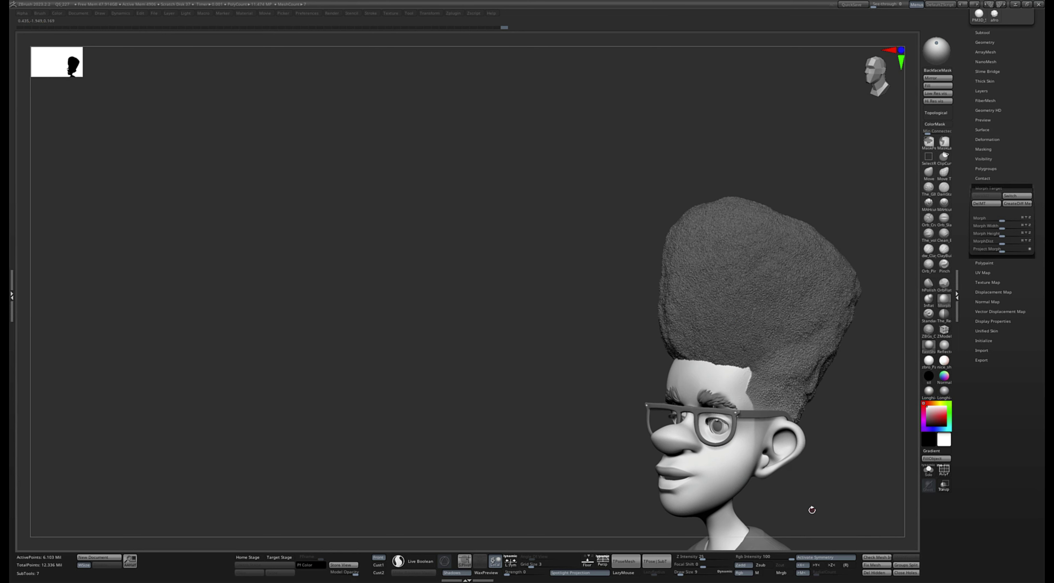
Frame the whole bust, turn on the polyframe for the head, and lower the head's subdivision level
{"action": "key", "text": "f"}
{"action": "key", "text": "f"}
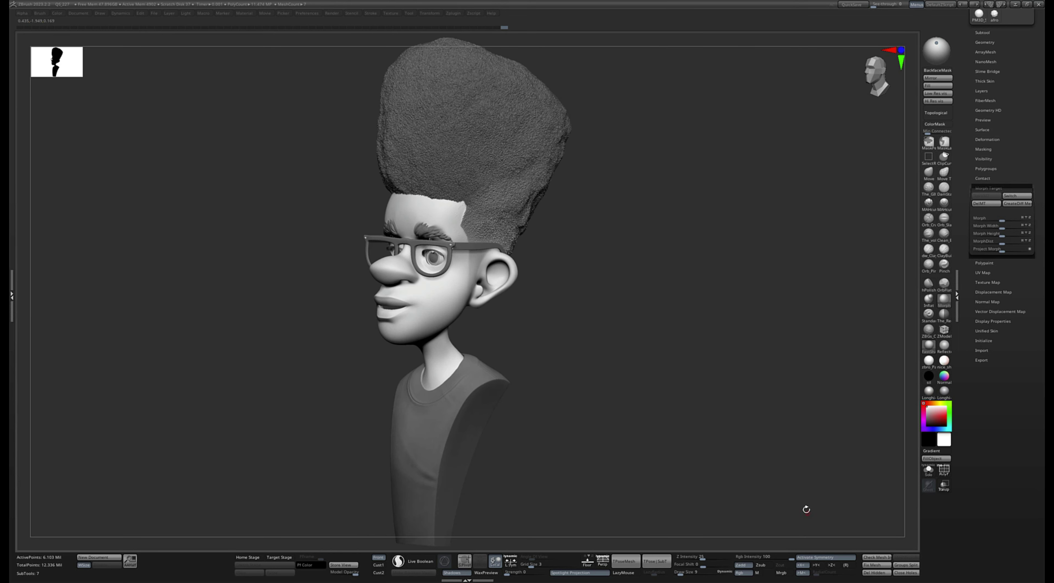
{"action": "mouse_move", "coordinate": [787, 505]}
{"action": "left_mouse_down"}
{"action": "mouse_move", "coordinate": [769, 504]}
{"action": "mouse_move", "coordinate": [792, 504]}
{"action": "left_mouse_up"}
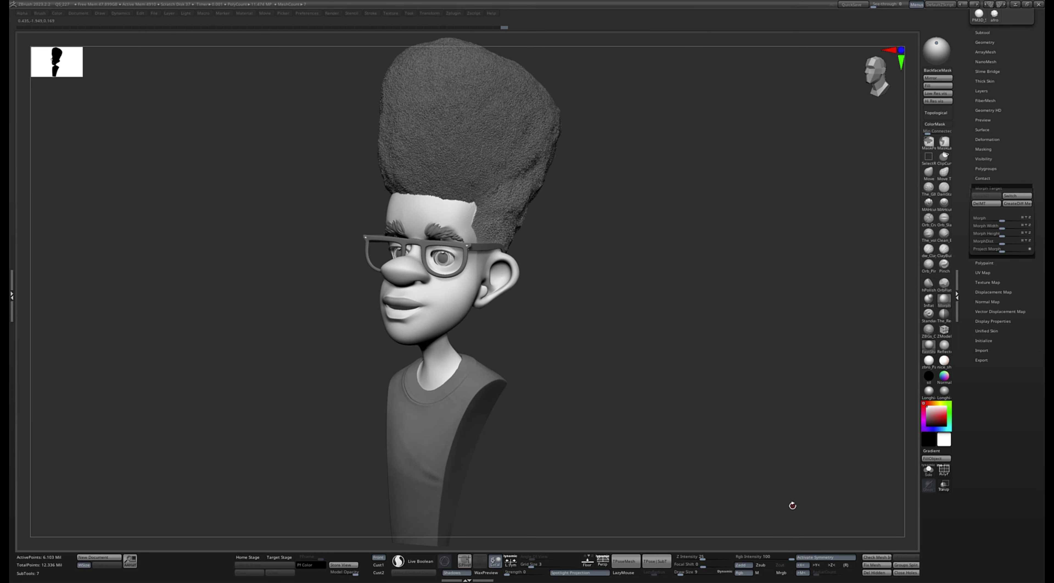
{"action": "right_click_drag", "start_coordinate": [804, 505], "coordinate": [800, 508], "text": "shift"}
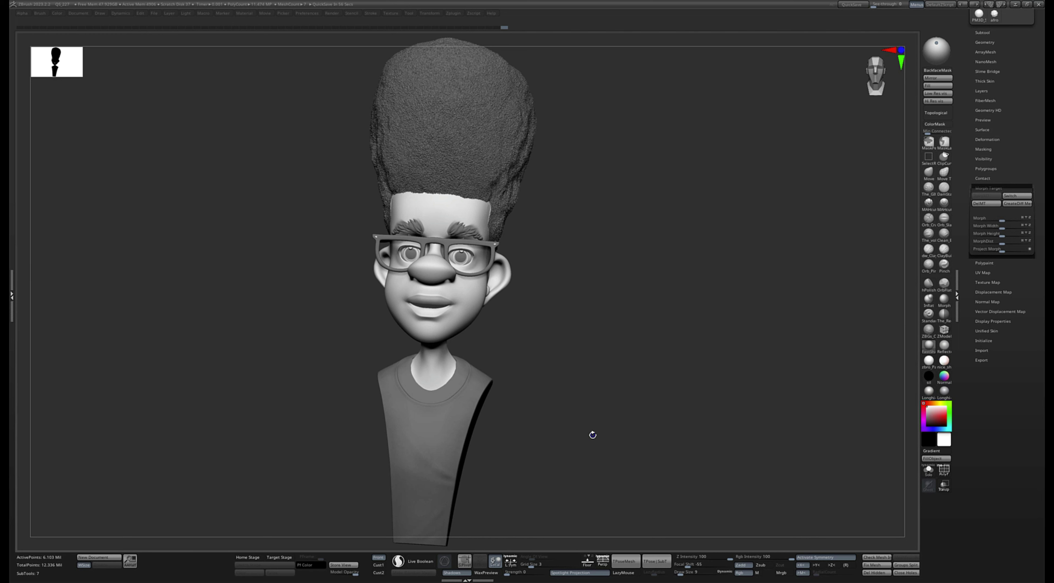
{"action": "key", "text": "shift+f"}
{"action": "key", "text": "shift+d"}
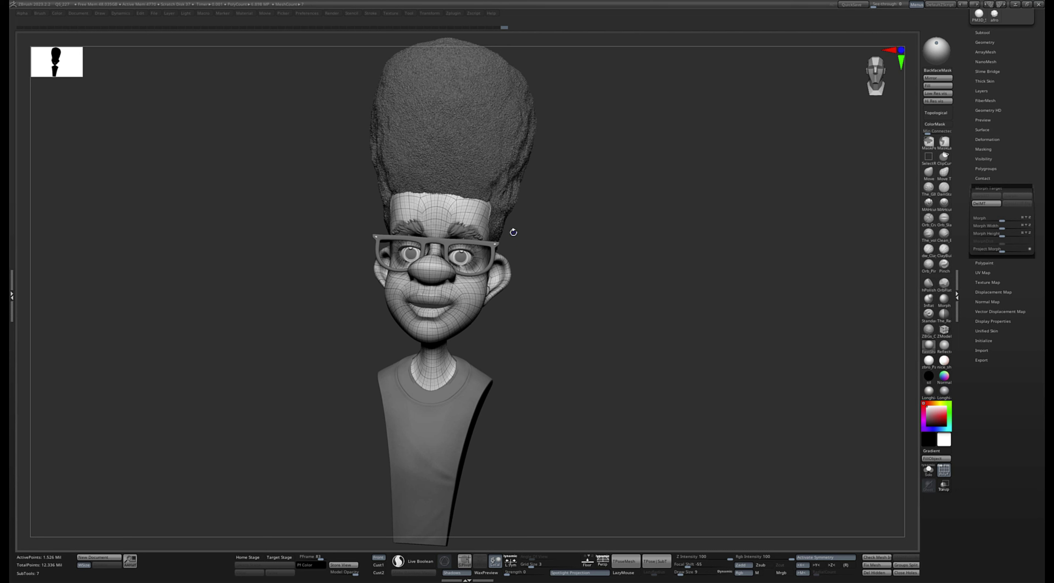
{"action": "key", "text": "shift+d"}
{"action": "key", "text": "shift+d"}
{"action": "key", "text": "shift+d"}
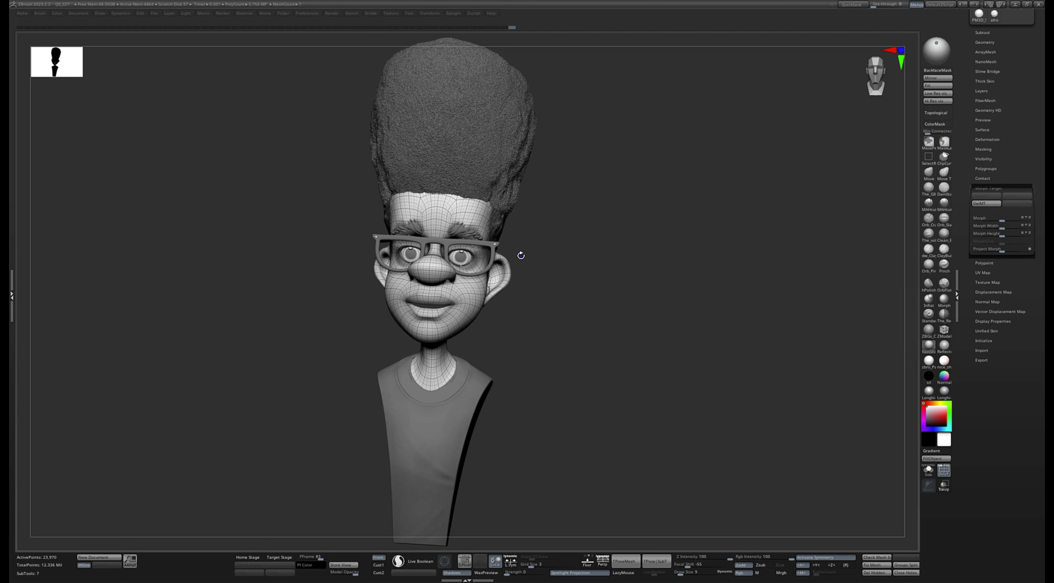
{"action": "key", "text": "ctrl"}
Look up the polyframe opacity and colour settings in the Draw preferences
{"action": "left_click", "coordinate": [307, 13]}
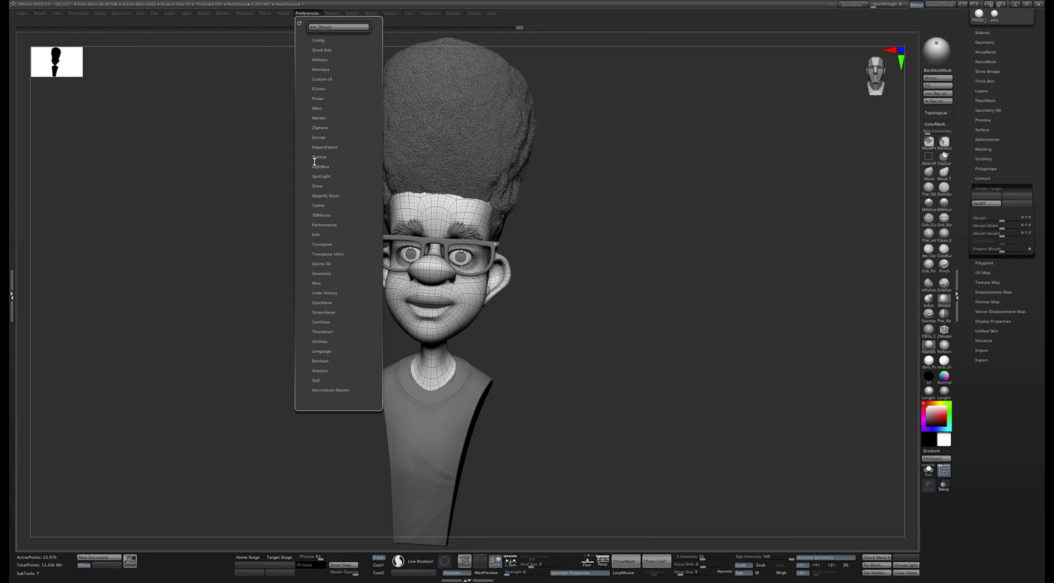
{"action": "left_click", "coordinate": [317, 185]}
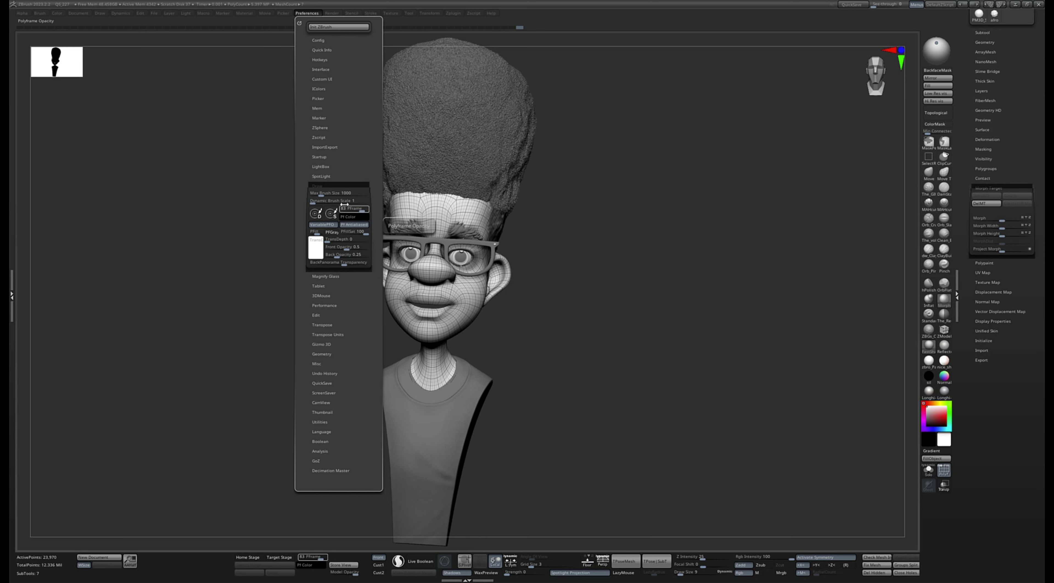
{"action": "left_click_drag", "start_coordinate": [499, 325], "coordinate": [542, 390]}
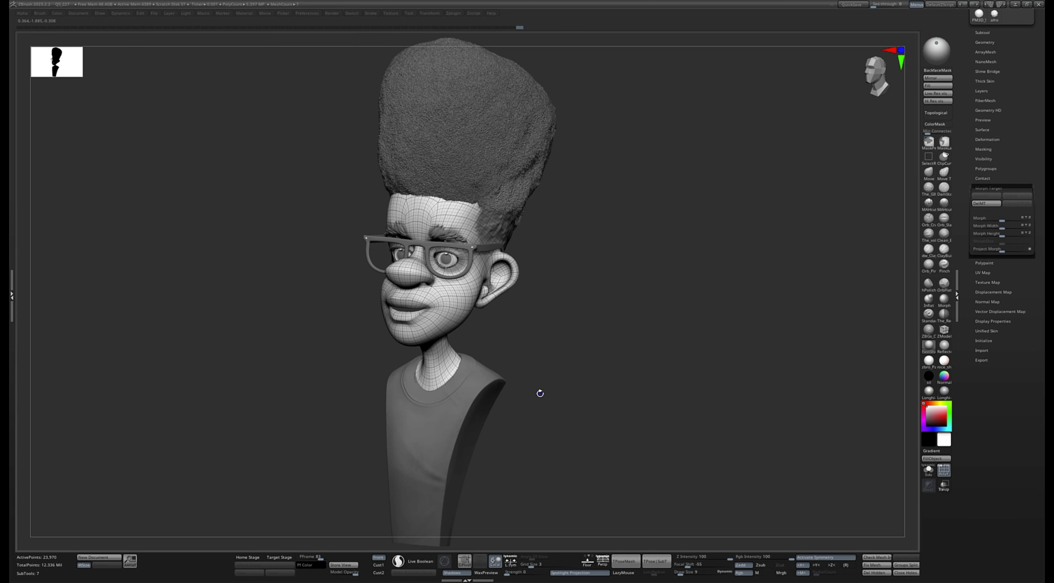
Examine the head's wireframe topology at lower subdivision levels and from the side and front
{"action": "key", "text": "shift+d"}
{"action": "key", "text": "shift+d"}
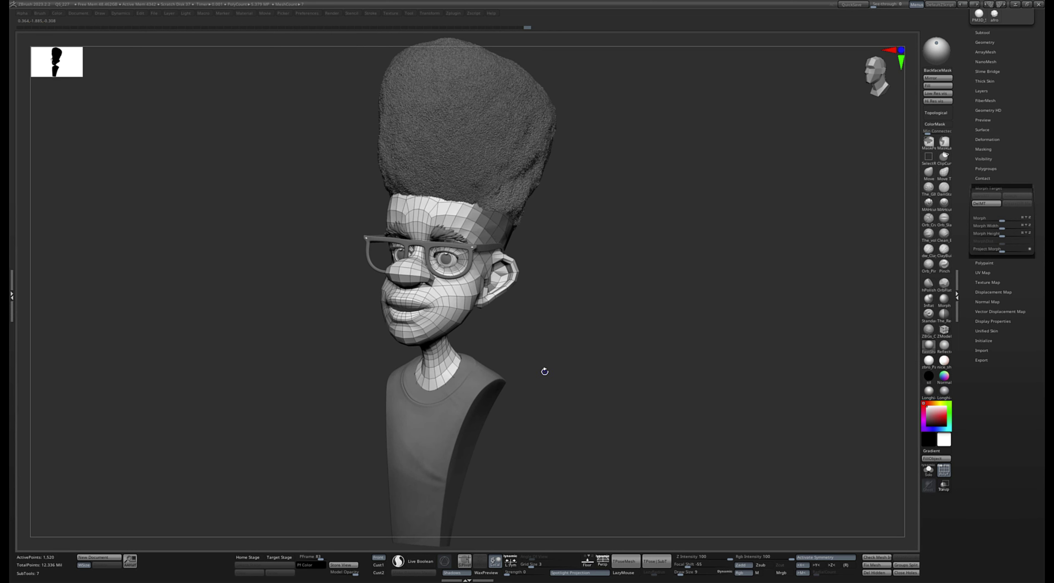
{"action": "key", "text": "b"}
{"action": "key", "text": "m"}
{"action": "key", "text": "r"}
{"action": "key", "text": "d"}
{"action": "key", "text": "d"}
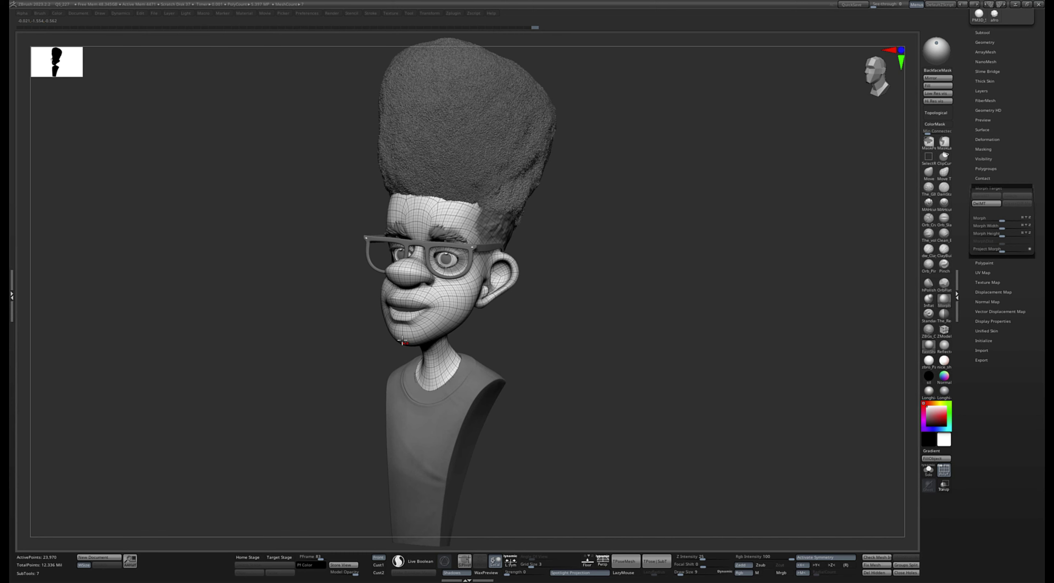
{"action": "left_click_drag", "start_coordinate": [582, 369], "coordinate": [655, 383], "text": "shift"}
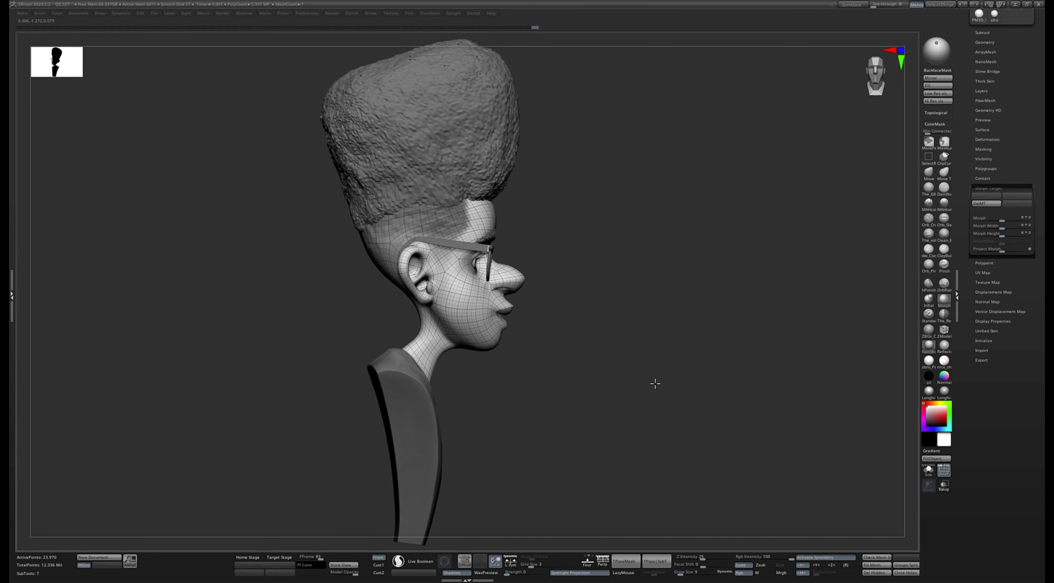
{"action": "left_click_drag", "start_coordinate": [537, 375], "coordinate": [497, 377], "text": "shift"}
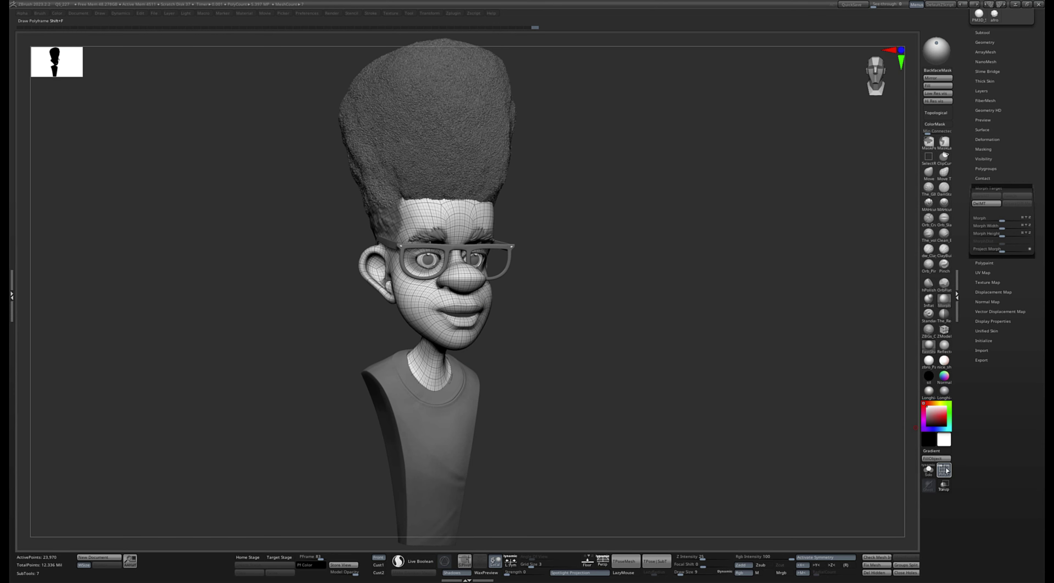
{"action": "left_click_drag", "start_coordinate": [633, 475], "coordinate": [638, 438], "text": "shift"}
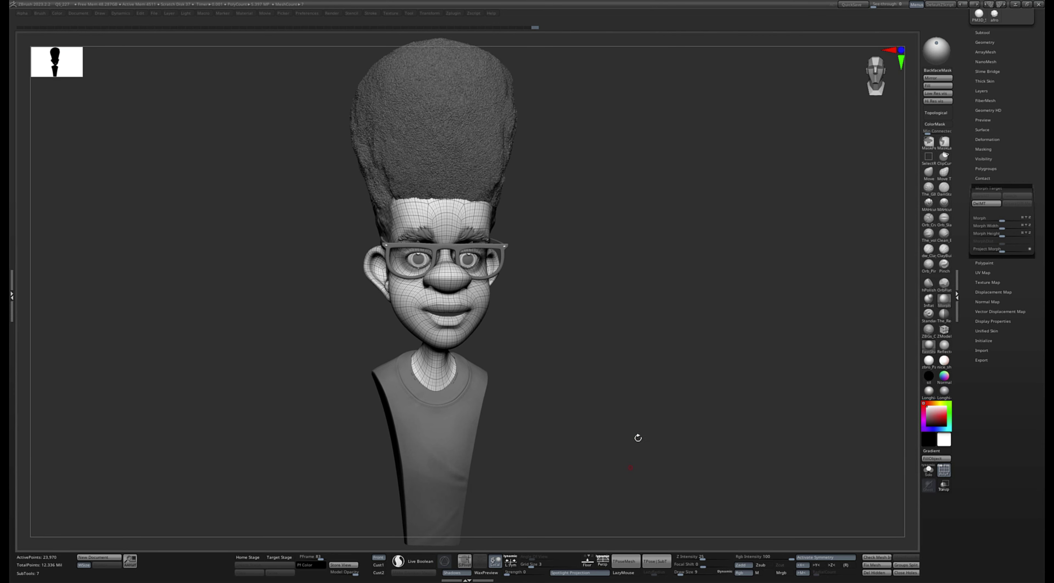
Set the polyframe colour to white, the model colour to mid grey and the polyframe opacity to 100, checking the wireframe close up
{"action": "left_click", "coordinate": [311, 565]}
{"action": "left_click", "coordinate": [927, 415]}
{"action": "left_click_drag", "start_coordinate": [696, 409], "coordinate": [622, 410]}
{"action": "mouse_move", "coordinate": [321, 557]}
{"action": "left_mouse_down"}
{"action": "mouse_move", "coordinate": [304, 557]}
{"action": "mouse_move", "coordinate": [329, 559]}
{"action": "left_mouse_up"}
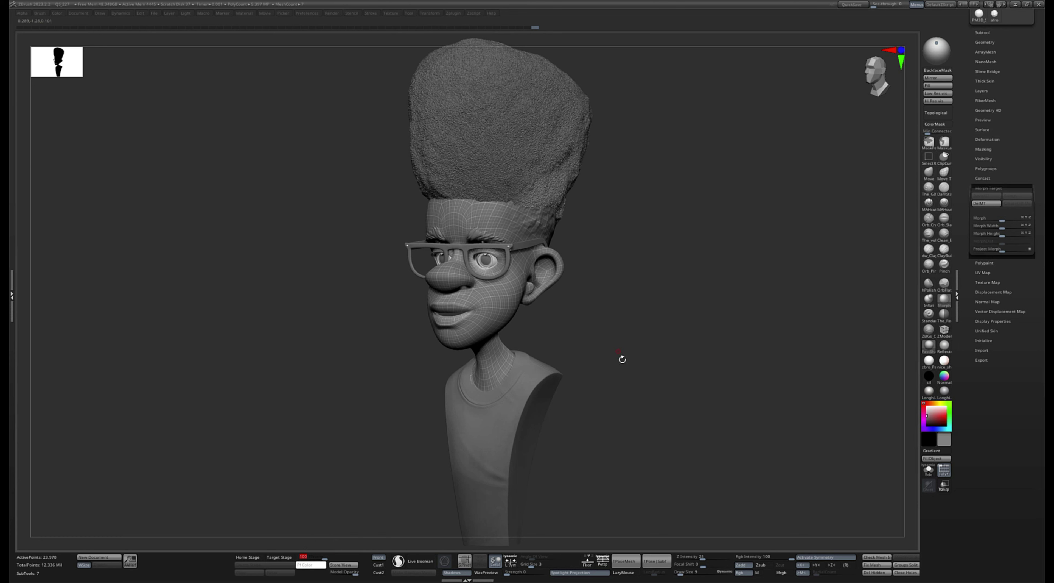
{"action": "left_click_drag", "start_coordinate": [622, 358], "coordinate": [650, 372]}
{"action": "key", "text": "space"}
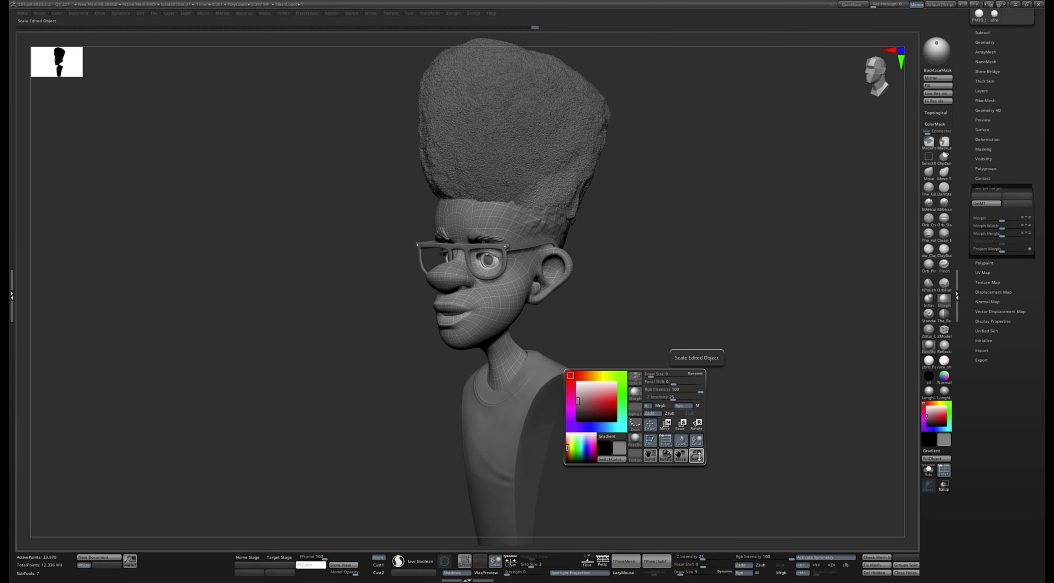
{"action": "left_click_drag", "start_coordinate": [697, 455], "coordinate": [642, 454]}
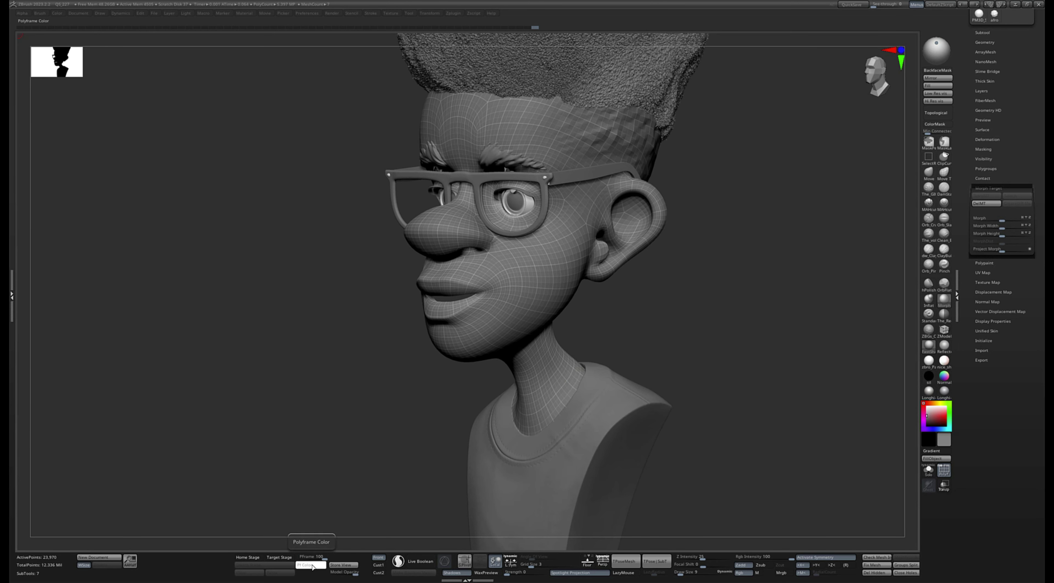
Review the polyframe settings in the Draw preferences and compare the head's white wireframe at lower and higher subdivision levels
{"action": "left_click", "coordinate": [307, 13]}
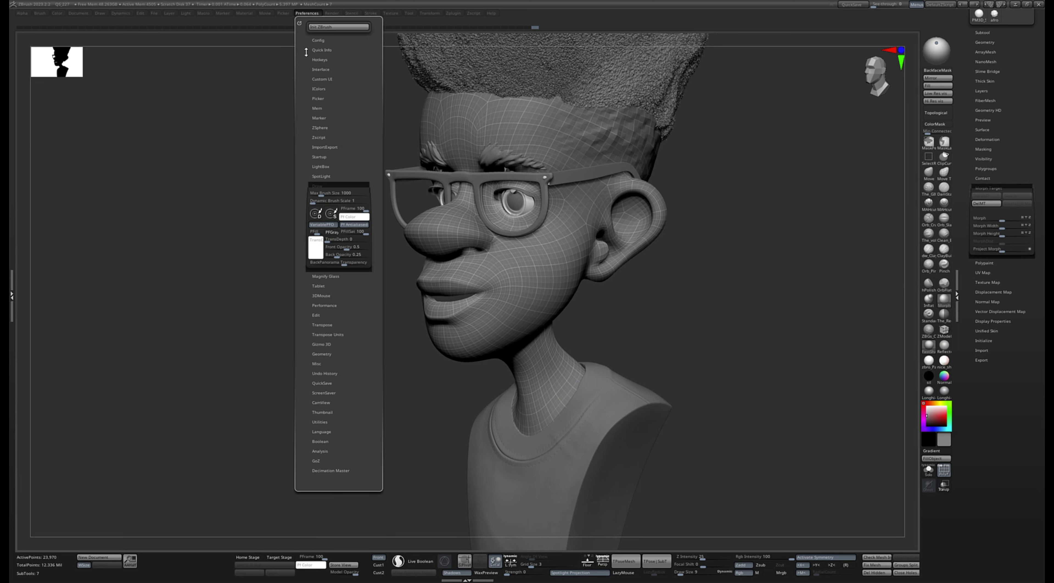
{"action": "left_click", "coordinate": [359, 211]}
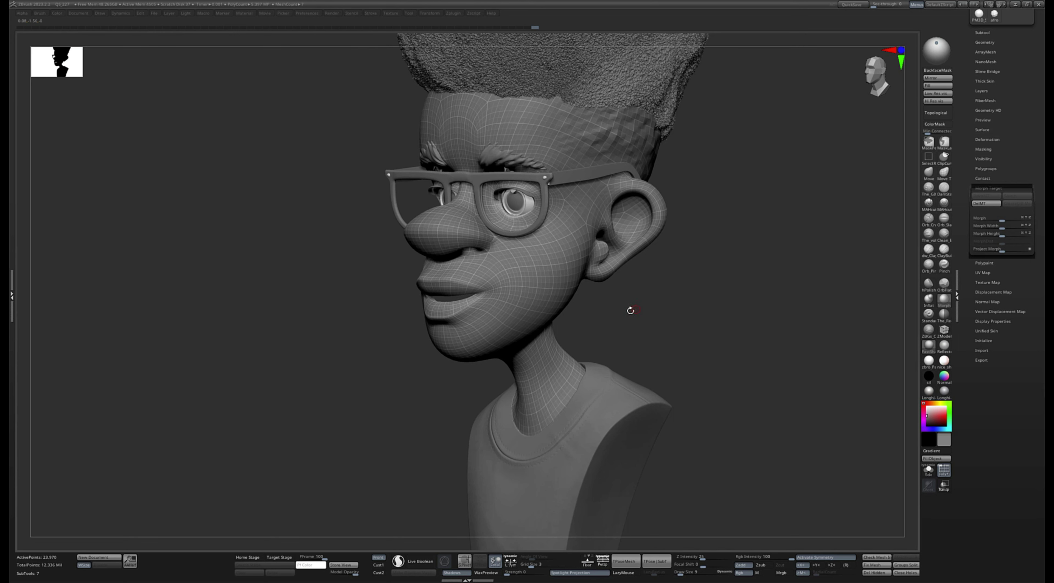
{"action": "key", "text": "ctrl+d"}
{"action": "key", "text": "shift+d"}
{"action": "key", "text": "shift+d"}
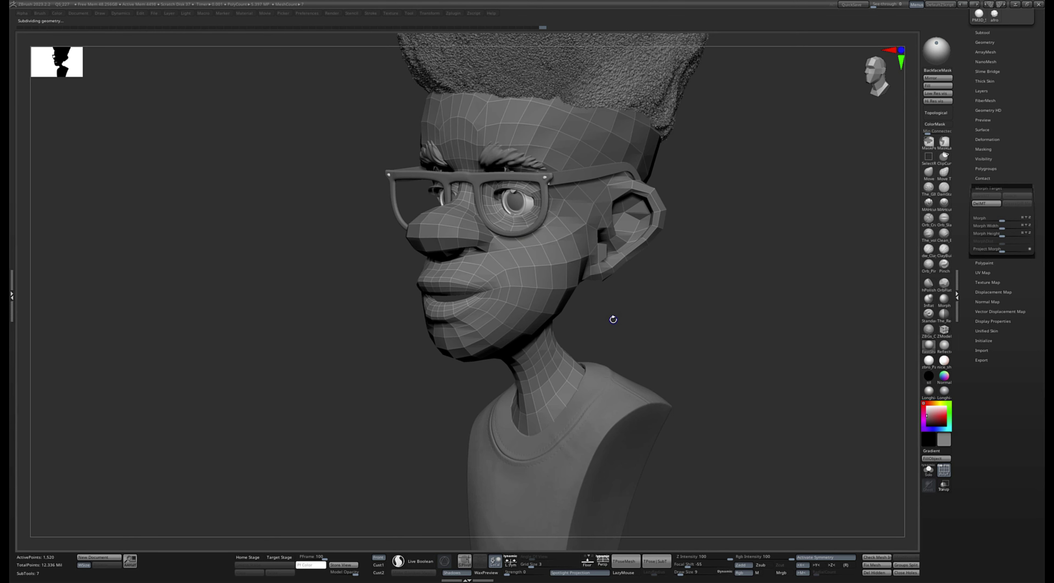
{"action": "key", "text": "shift+f"}
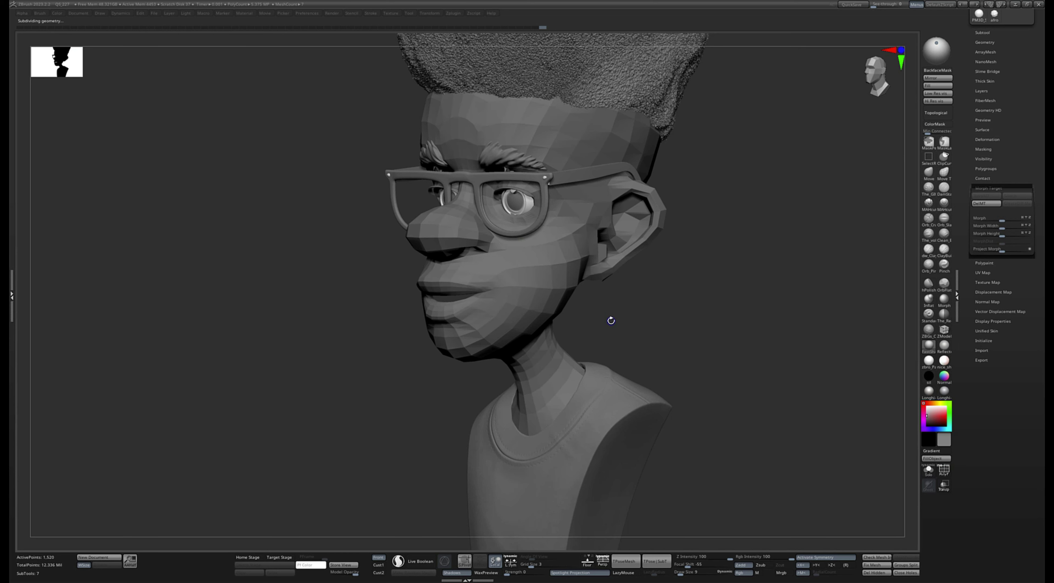
{"action": "key", "text": "shift+f"}
{"action": "key", "text": "b"}
{"action": "key", "text": "m"}
{"action": "key", "text": "o"}
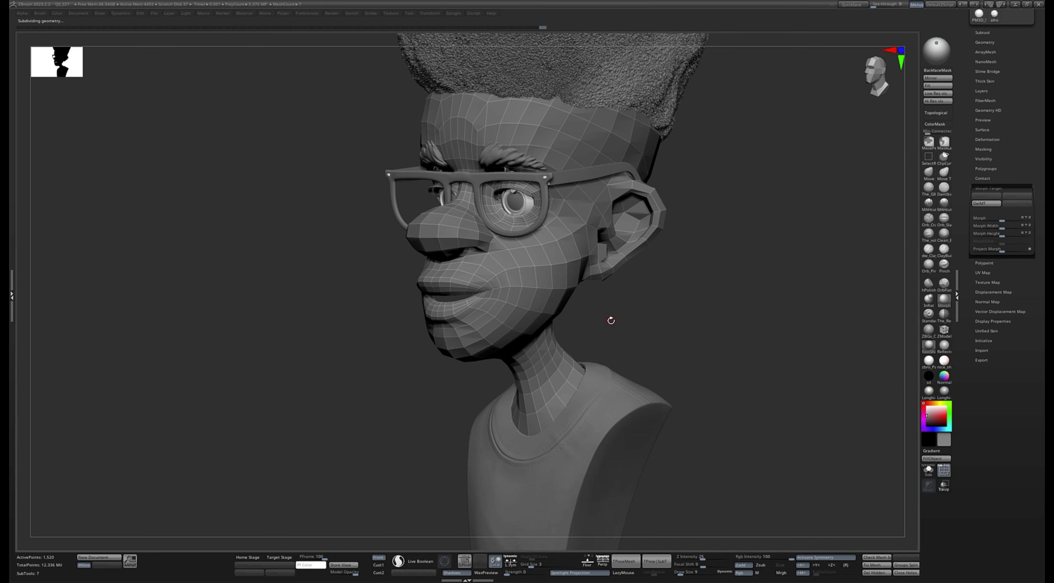
{"action": "key", "text": "d"}
{"action": "key", "text": "d"}
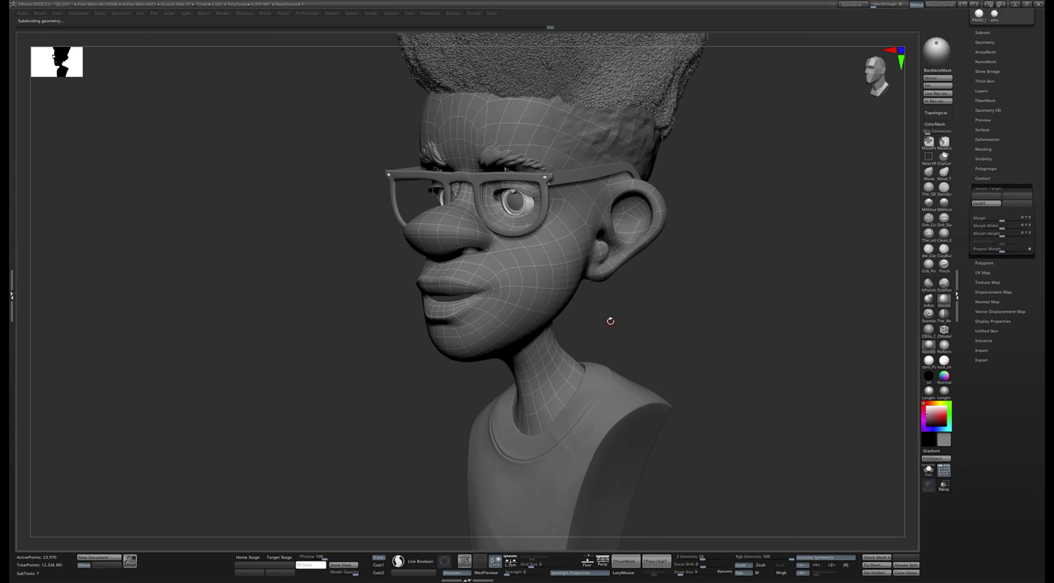
Try a red polyframe colour with the polyframe opacity at 26
{"action": "left_click_drag", "start_coordinate": [614, 306], "coordinate": [598, 308]}
{"action": "left_click", "coordinate": [311, 564]}
{"action": "left_click_drag", "start_coordinate": [324, 559], "coordinate": [308, 559]}
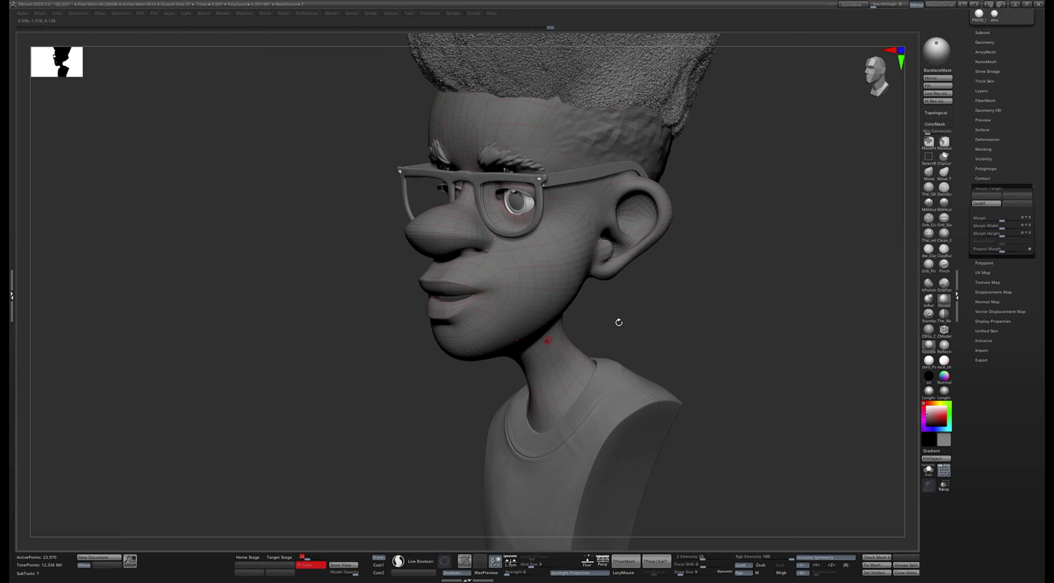
Check the red wireframe on the head at lower subdivision levels and from the front
{"action": "key", "text": "shift+d"}
{"action": "key", "text": "shift+d"}
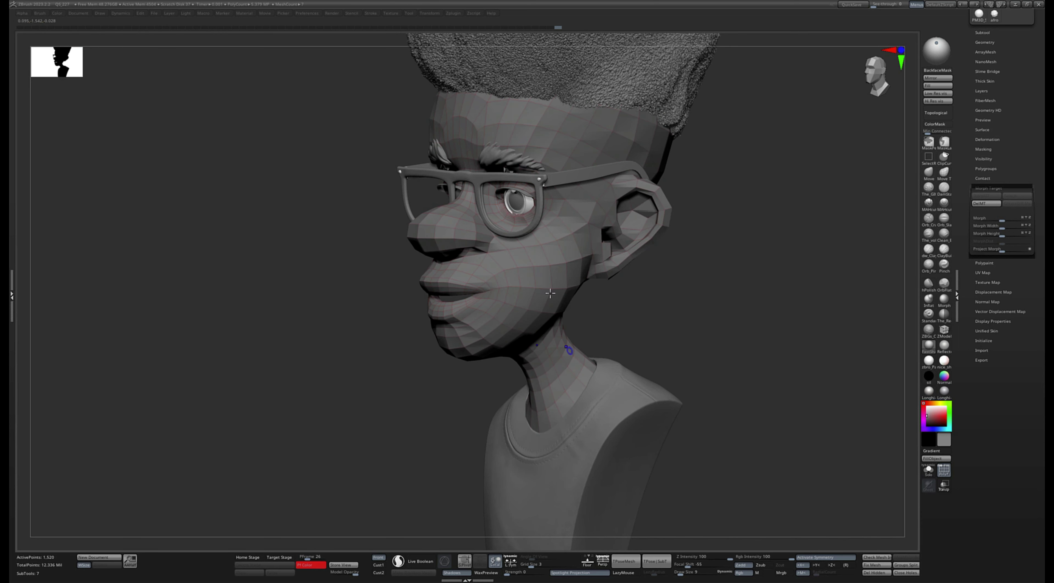
{"action": "key", "text": "m"}
{"action": "key", "text": "d"}
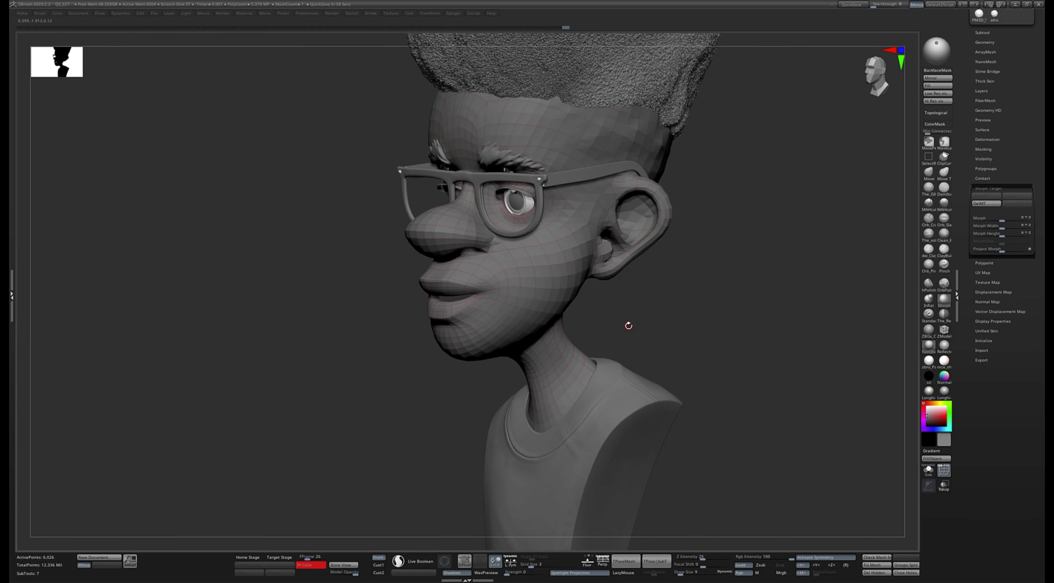
{"action": "left_click_drag", "start_coordinate": [732, 470], "coordinate": [700, 477]}
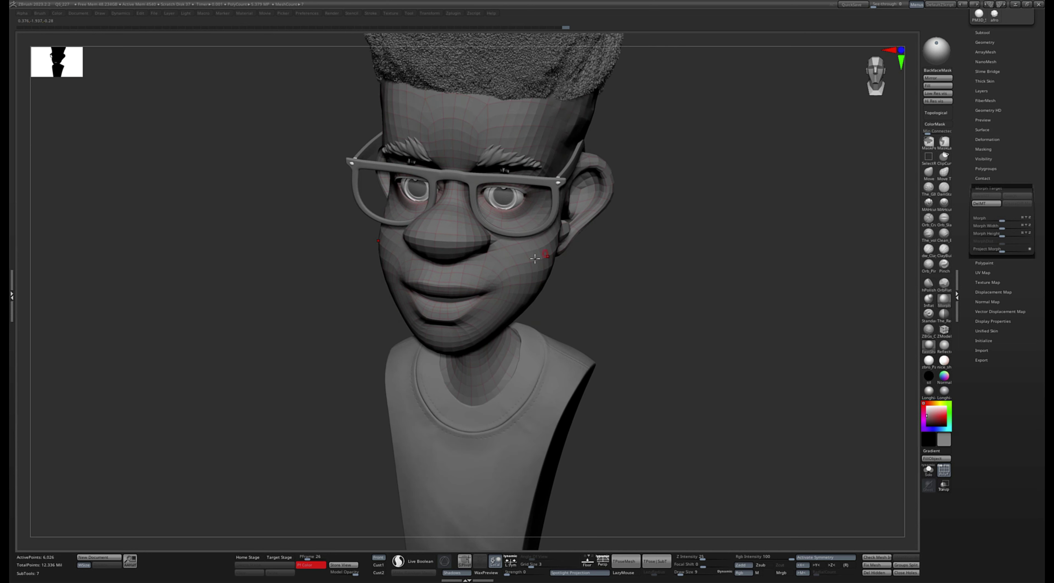
Switch to the Move Topological brush at the head's lowest subdivision level, and bring the head back up two levels
{"action": "key", "text": "b"}
{"action": "key", "text": "m"}
{"action": "key", "text": "v"}
{"action": "key", "text": "shift+d"}
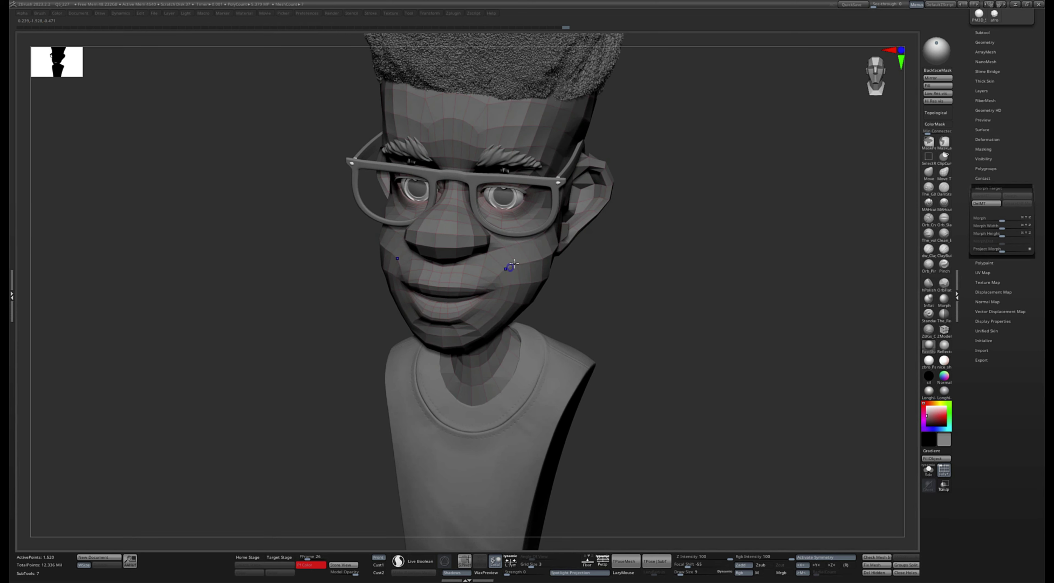
{"action": "key", "text": "b"}
{"action": "key", "text": "m"}
{"action": "key", "text": "r"}
{"action": "key", "text": "v"}
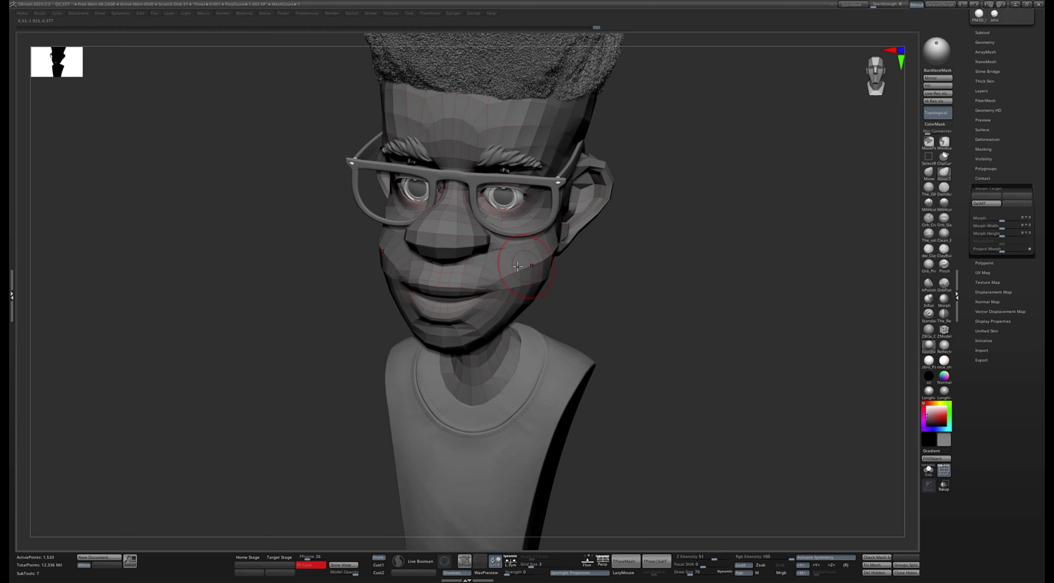
{"action": "key", "text": "ctrl+d"}
{"action": "key", "text": "ctrl+d"}
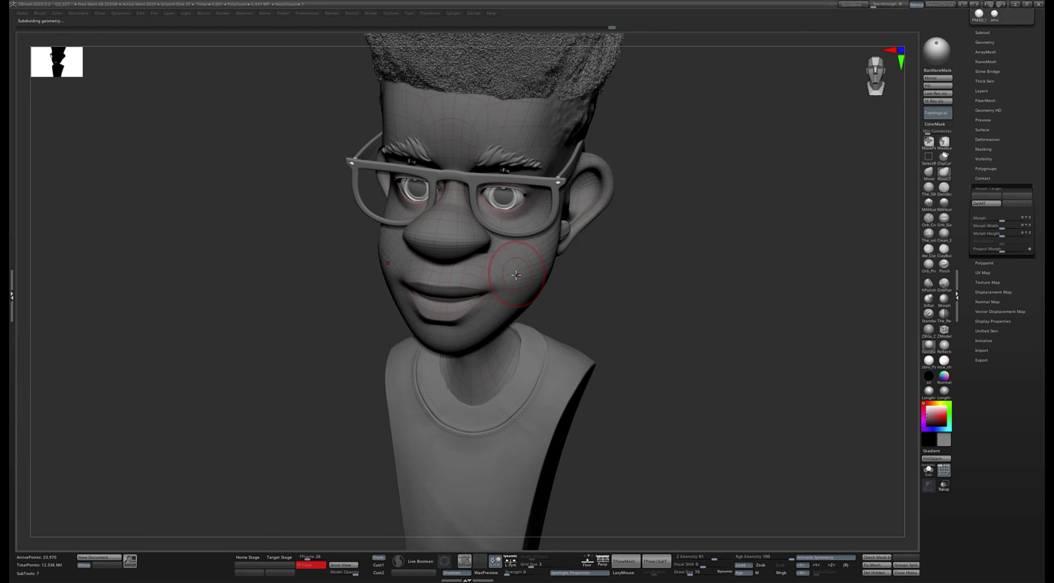
Set the polyframe opacity to 100 and its colour to dark blue (red 15, green 43, blue 105), checking the head from both sides
{"action": "left_click_drag", "start_coordinate": [639, 327], "coordinate": [749, 340]}
{"action": "left_click_drag", "start_coordinate": [308, 559], "coordinate": [942, 425]}
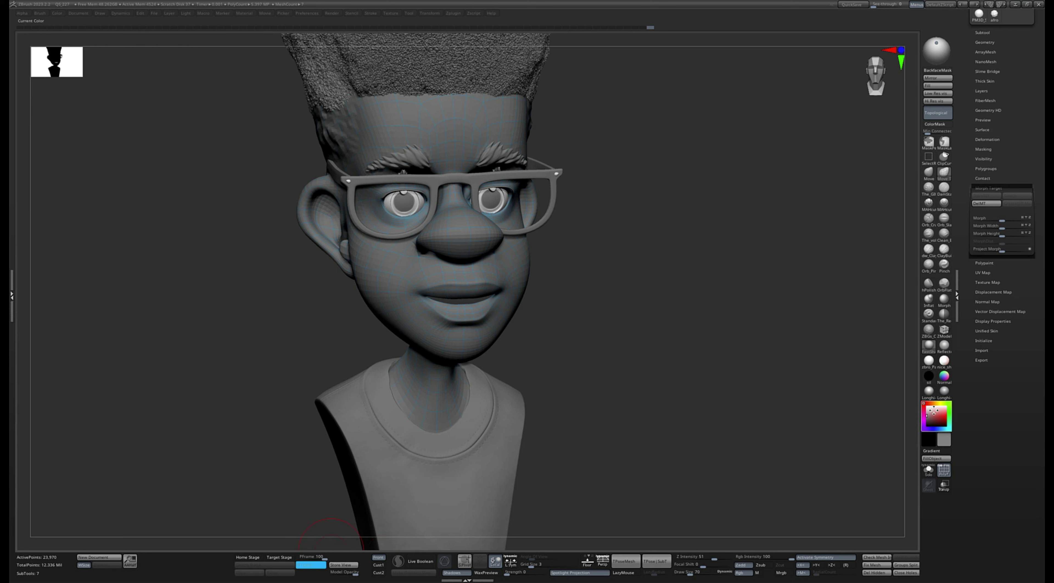
{"action": "left_click", "coordinate": [942, 421]}
{"action": "left_click", "coordinate": [938, 429]}
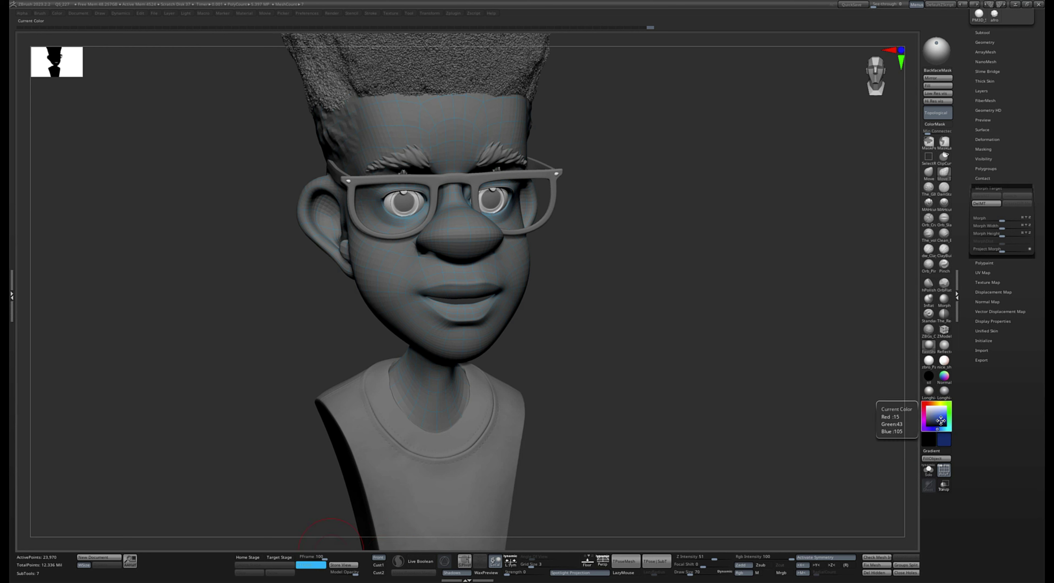
{"action": "left_click_drag", "start_coordinate": [314, 565], "coordinate": [942, 422]}
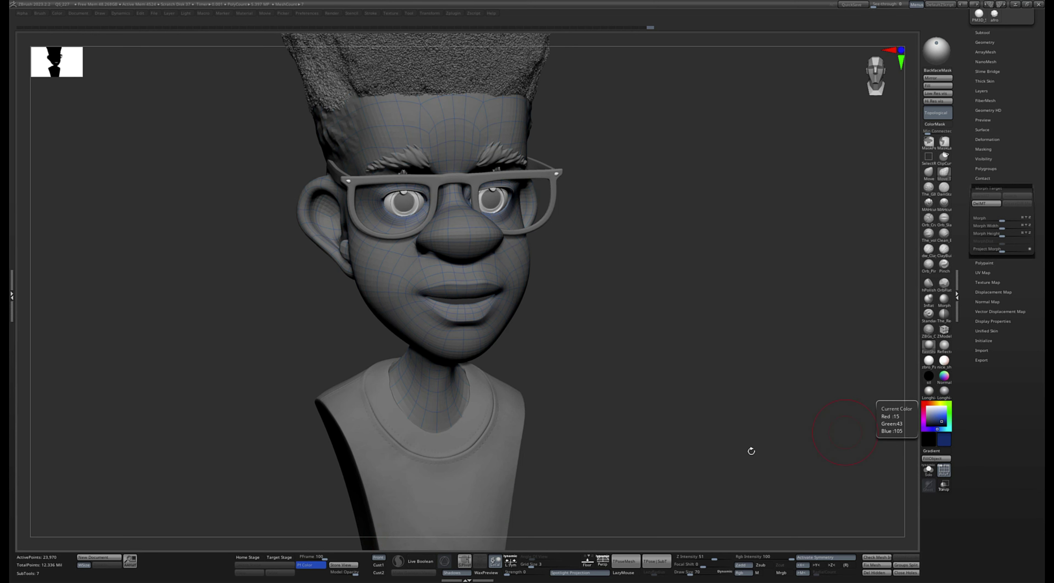
{"action": "left_click_drag", "start_coordinate": [750, 449], "coordinate": [716, 490]}
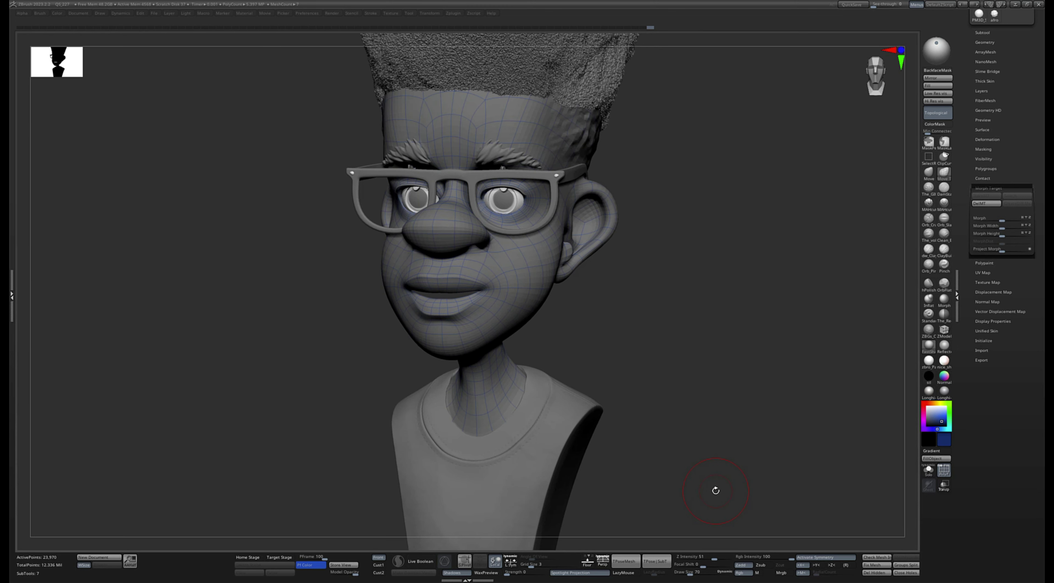